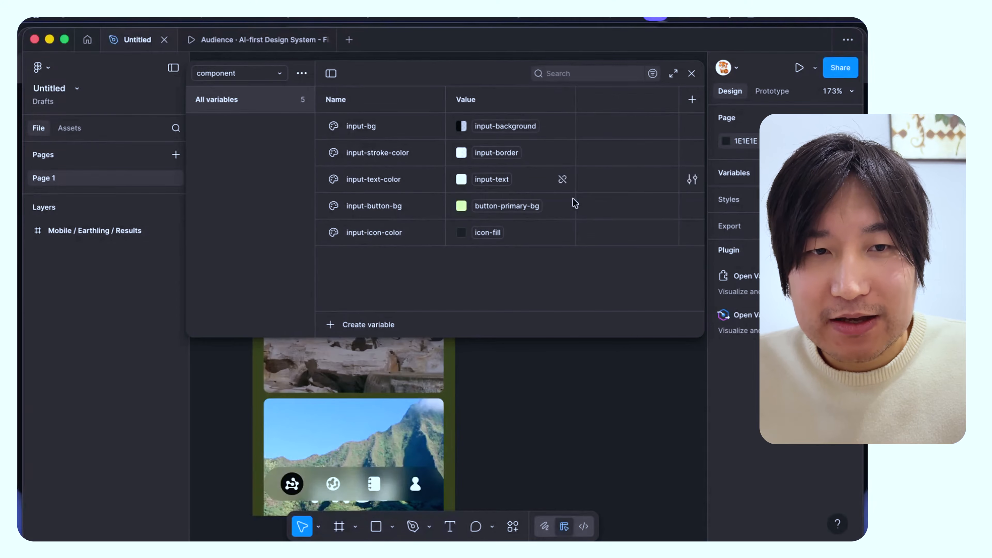
Step: Review the variables in the primitives collection and return to the component collection
{"action": "left_click", "coordinate": [282, 75]}
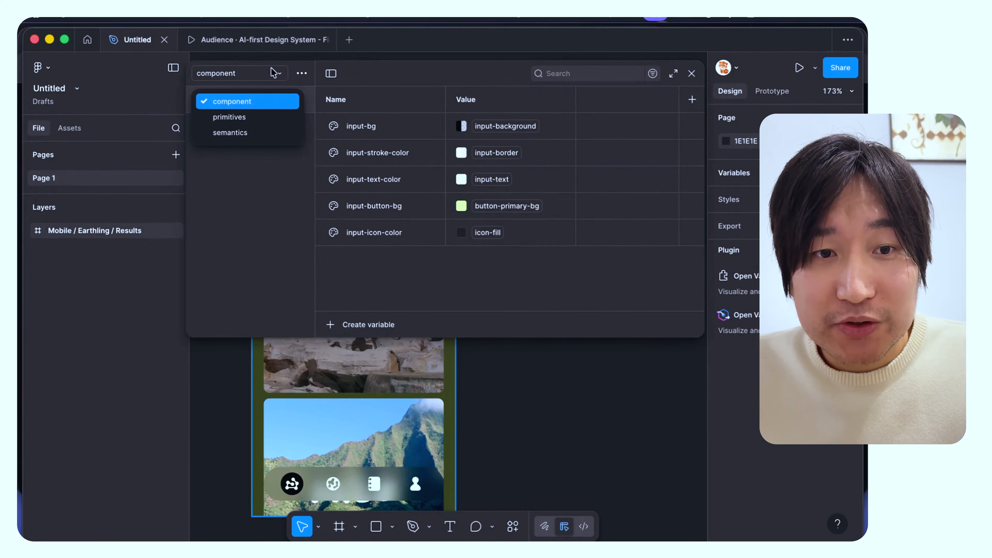
{"action": "left_click", "coordinate": [259, 115]}
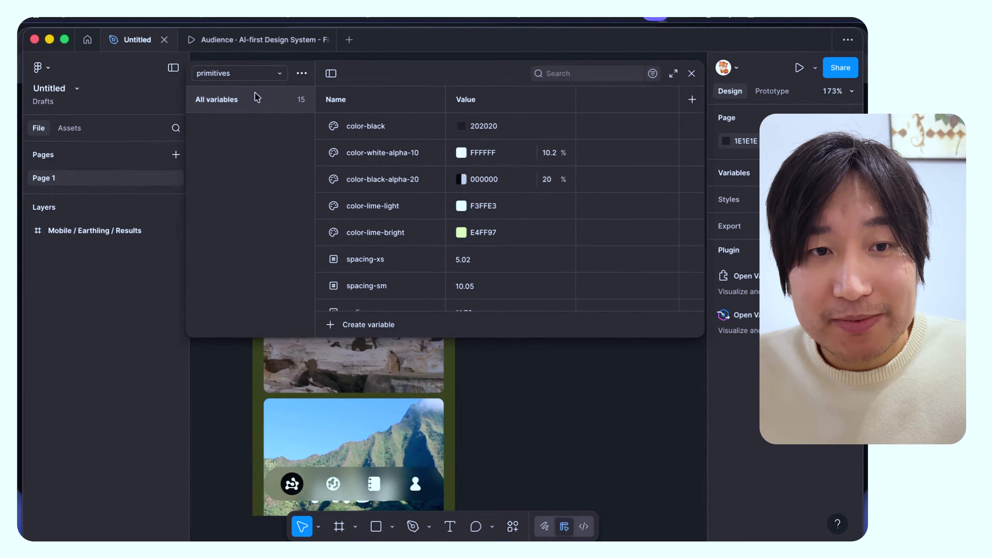
{"action": "left_click", "coordinate": [251, 76]}
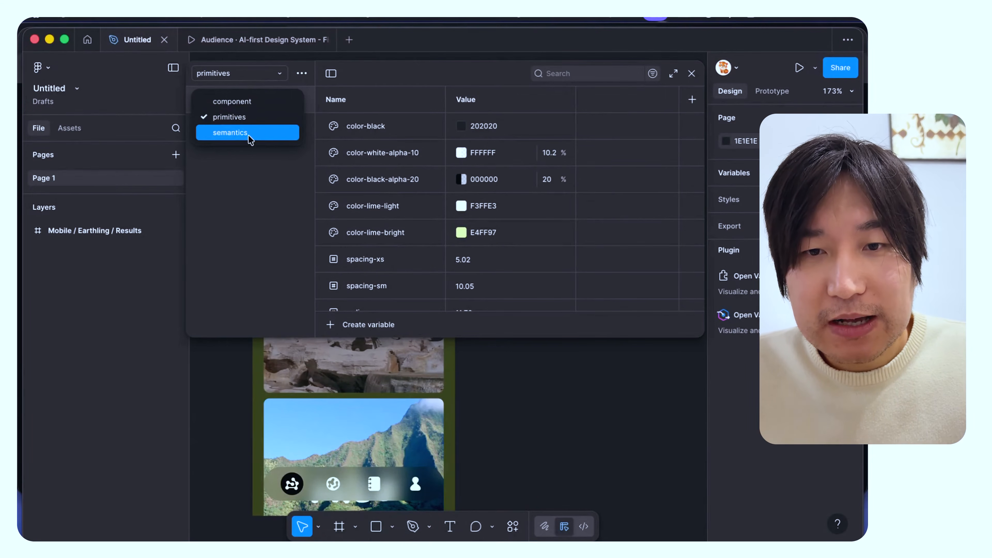
{"action": "left_click", "coordinate": [248, 105]}
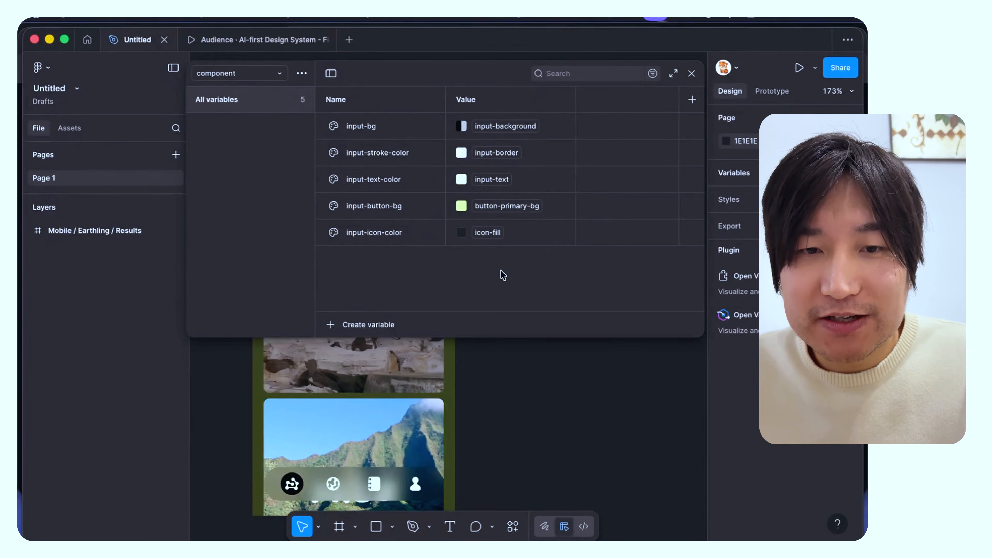
Step: Examine the library variables offered as the alias for input-icon-color, comparing the primitives and semantics groups
{"action": "left_click", "coordinate": [482, 236]}
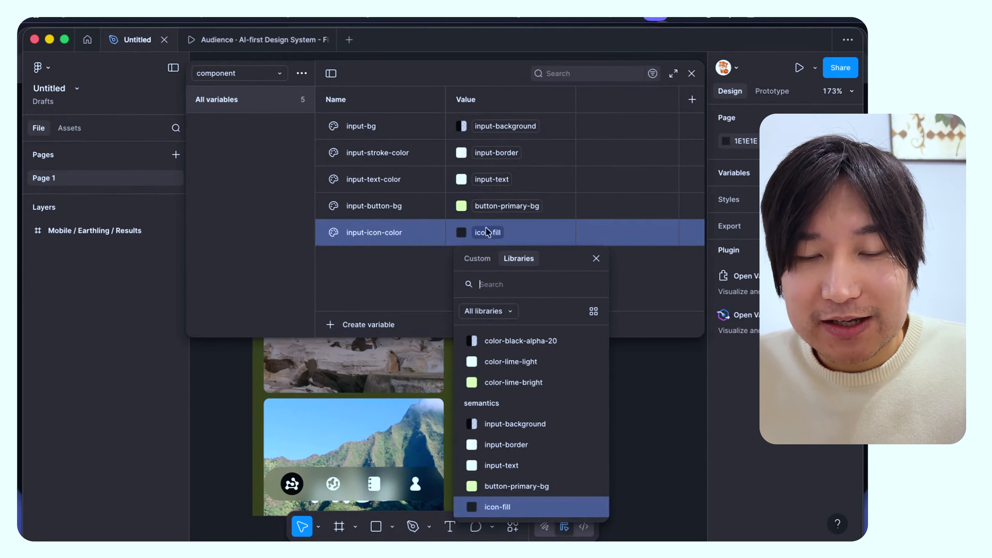
{"action": "scroll", "coordinate": [493, 478], "scroll_direction": "up", "scroll_amount": 1}
{"action": "scroll", "coordinate": [493, 481], "scroll_direction": "down", "scroll_amount": 1}
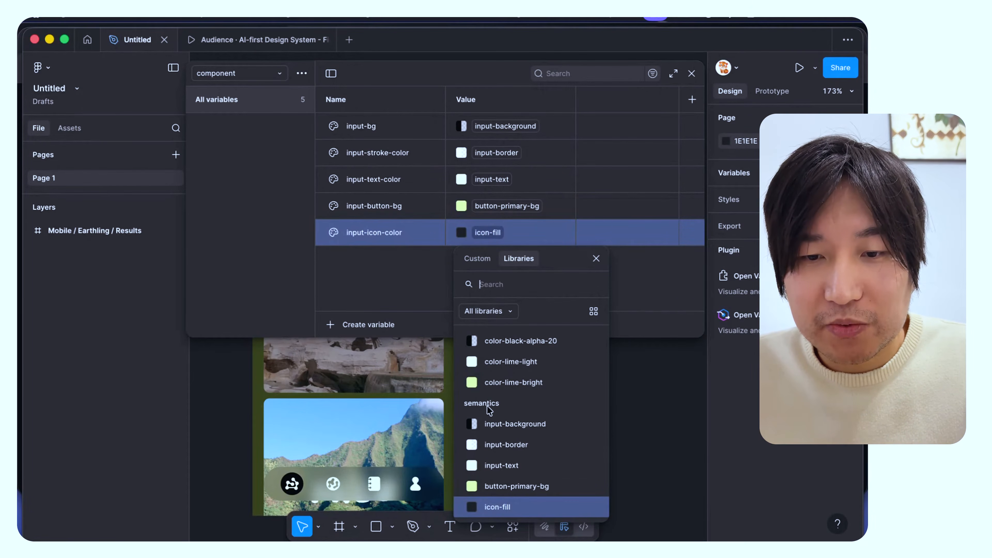
{"action": "scroll", "coordinate": [494, 399], "scroll_direction": "up", "scroll_amount": 5}
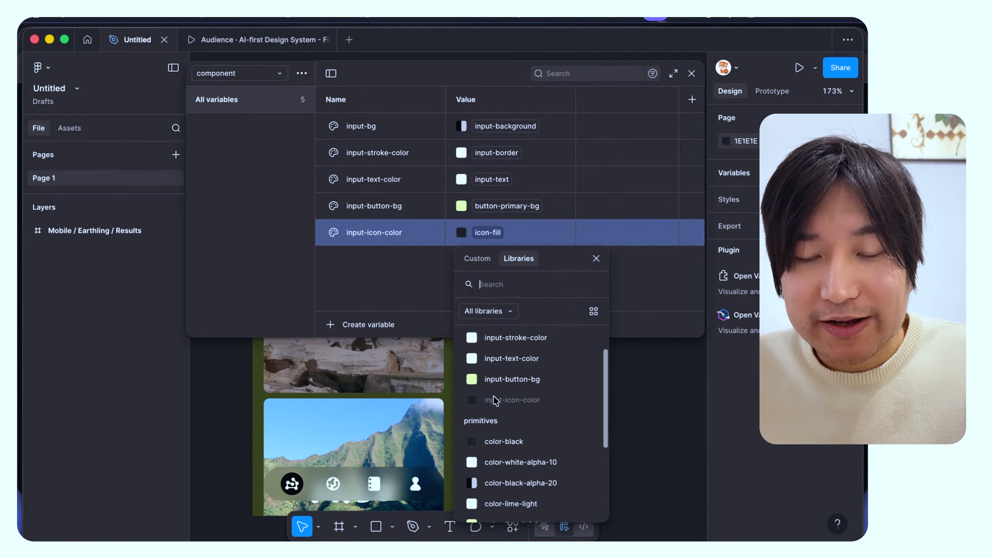
{"action": "scroll", "coordinate": [493, 396], "scroll_direction": "down", "scroll_amount": 5}
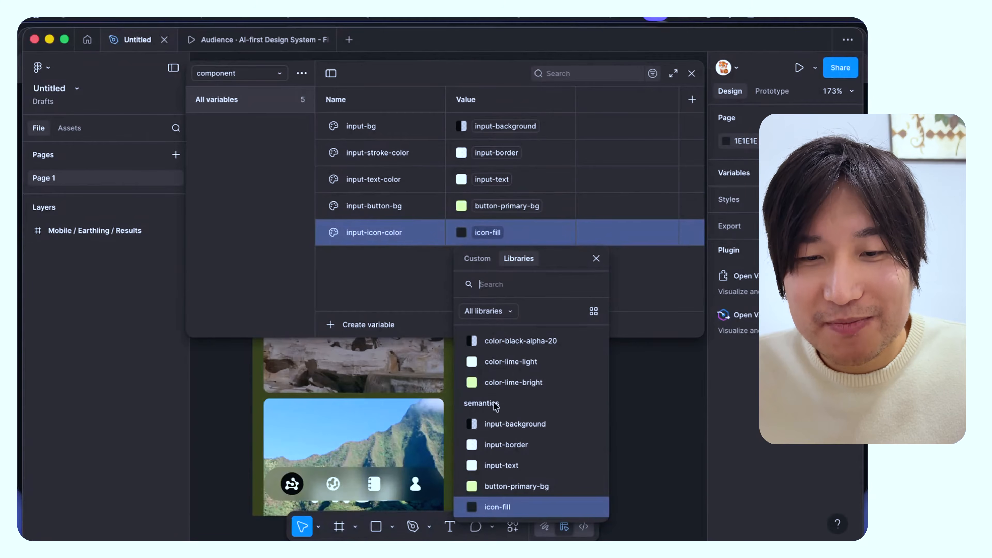
Step: Review the semantics collection's color and number variables with their aliases, and return to the component collection
{"action": "left_click", "coordinate": [251, 80]}
{"action": "left_click", "coordinate": [241, 135]}
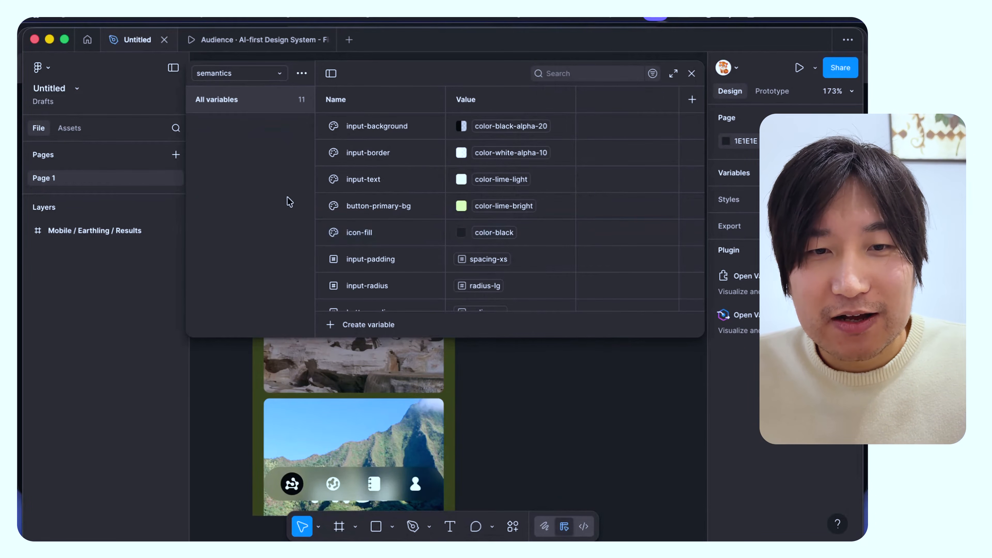
{"action": "scroll", "coordinate": [337, 254], "scroll_direction": "down", "scroll_amount": 2}
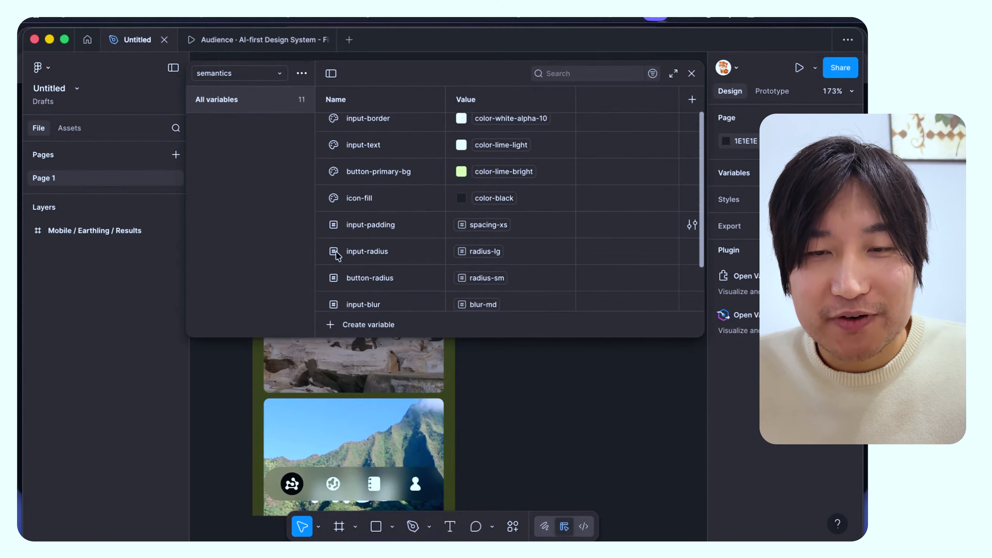
{"action": "scroll", "coordinate": [370, 180], "scroll_direction": "down", "scroll_amount": 3}
{"action": "left_click", "coordinate": [239, 77]}
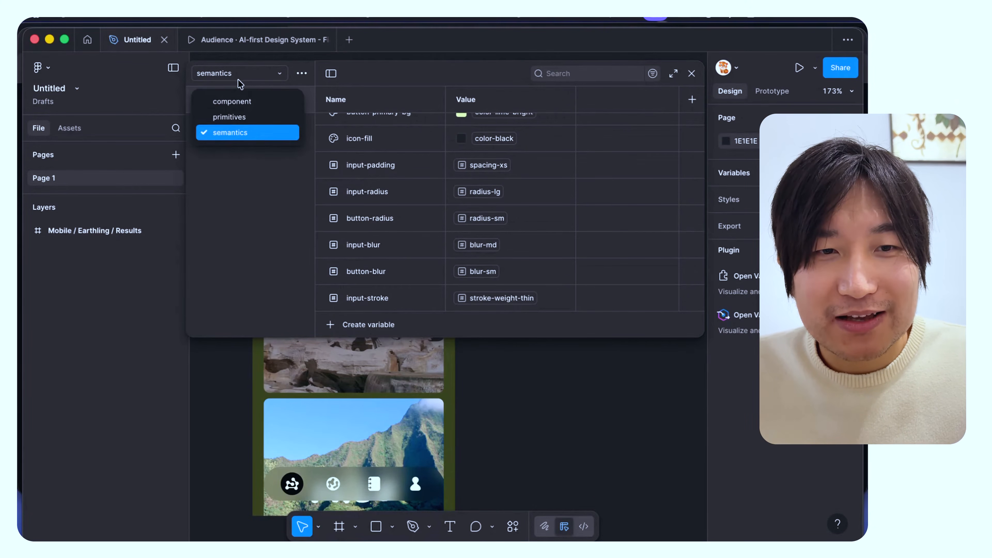
{"action": "left_click", "coordinate": [233, 104]}
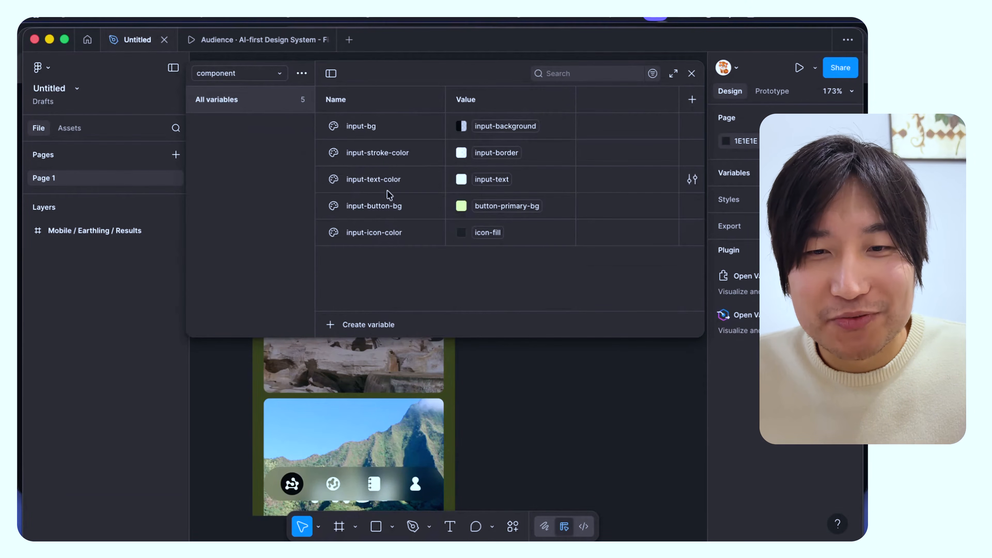
Step: Inspect which semantic variable the component variable input-button-bg references in its library alias choices
{"action": "left_click", "coordinate": [365, 211]}
{"action": "double_click", "coordinate": [363, 210]}
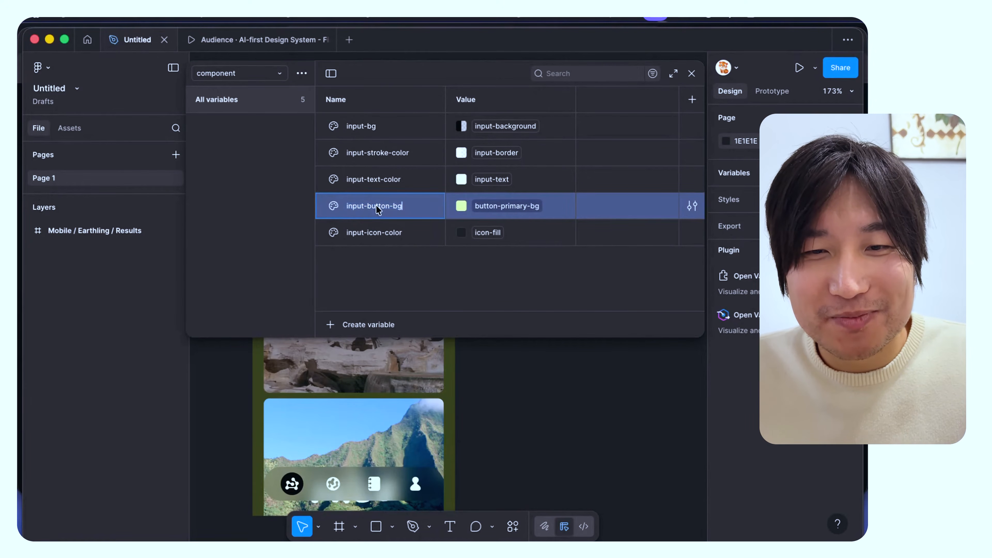
{"action": "left_click", "coordinate": [504, 206]}
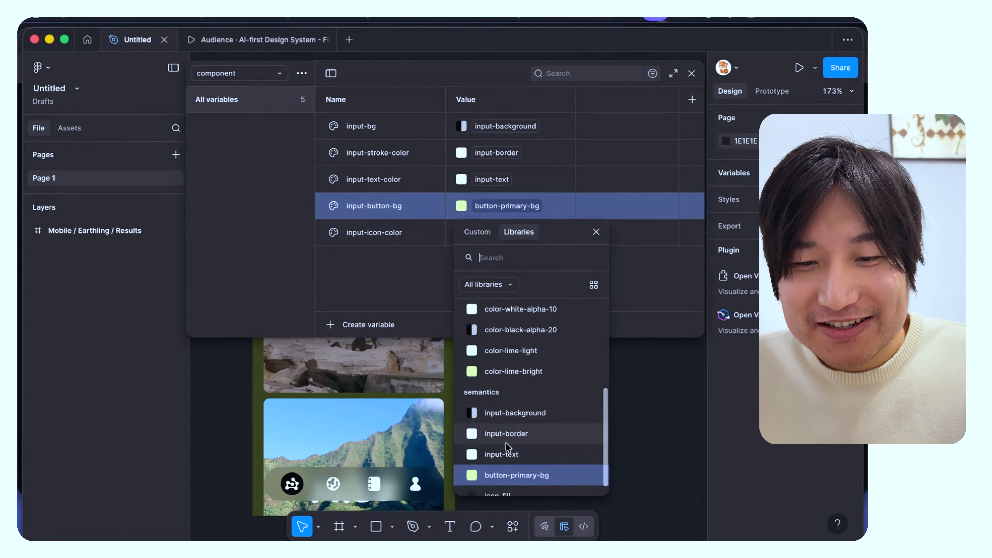
Step: Inspect which primitive the button-primary-bg variable references in the semantics collection, and dismiss the alias choices
{"action": "left_click", "coordinate": [216, 75]}
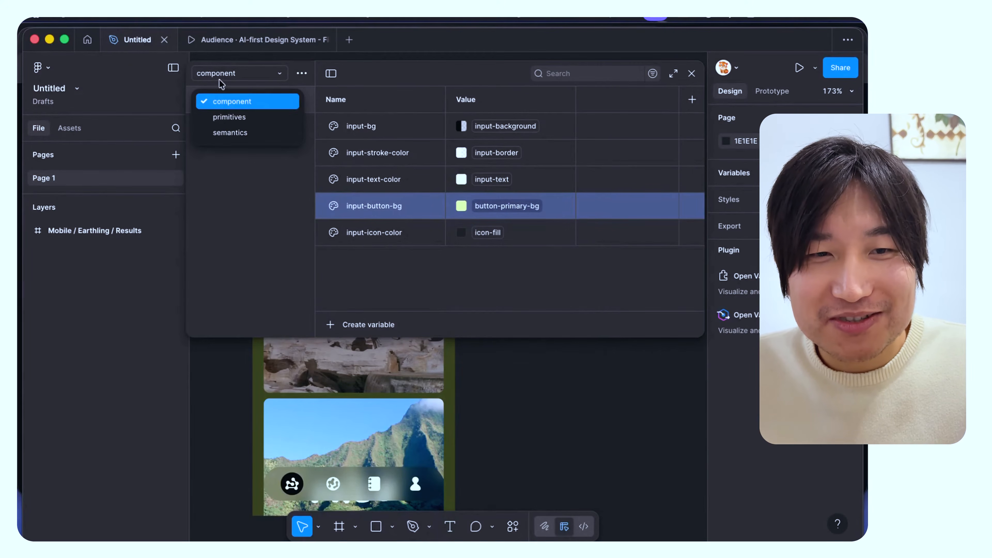
{"action": "left_click", "coordinate": [231, 133]}
{"action": "scroll", "coordinate": [391, 243], "scroll_direction": "down", "scroll_amount": 1}
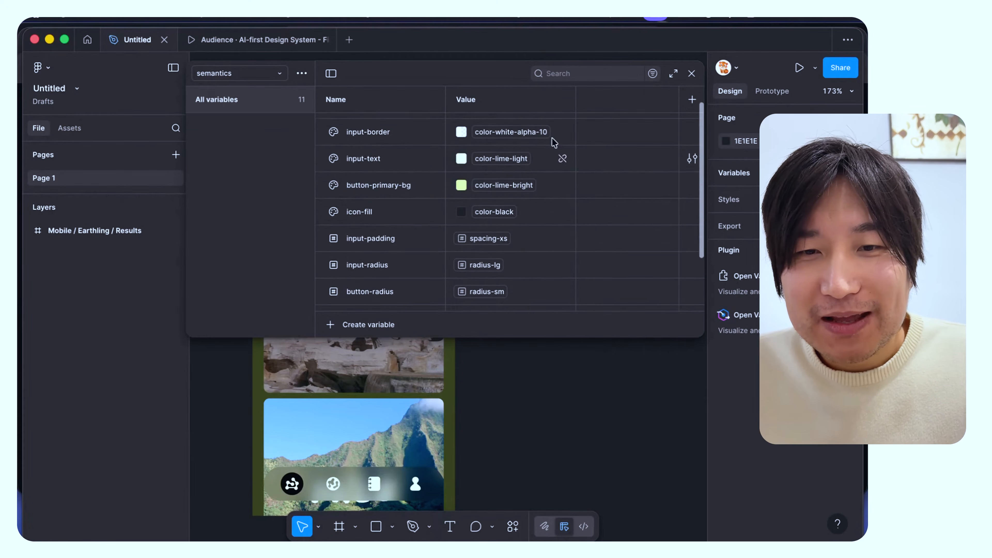
{"action": "left_click", "coordinate": [357, 192]}
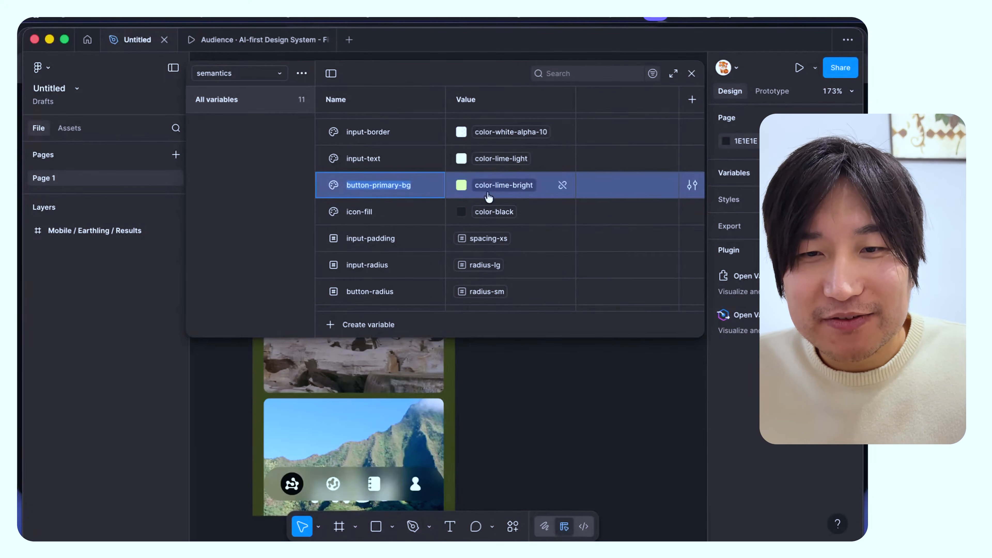
{"action": "left_click", "coordinate": [509, 185]}
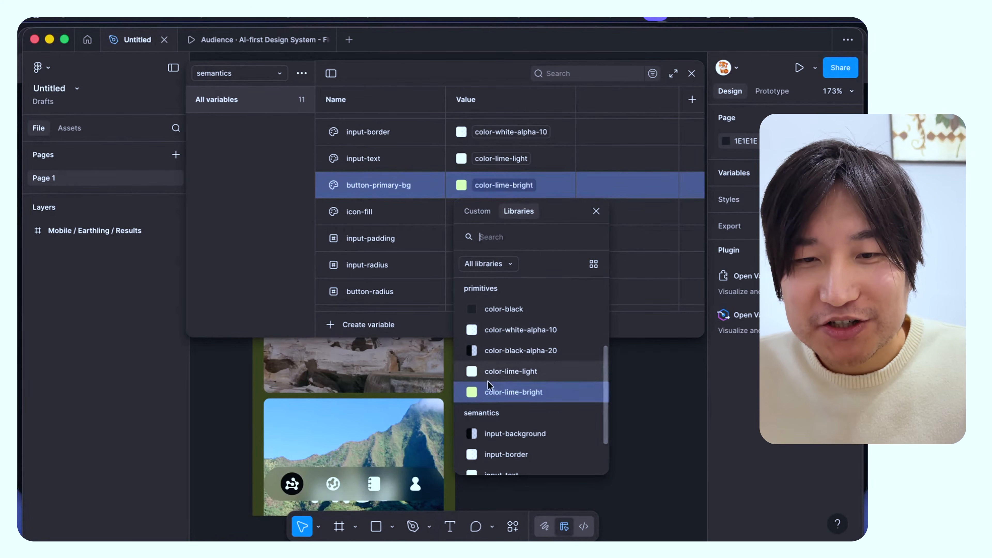
{"action": "left_click", "coordinate": [597, 214]}
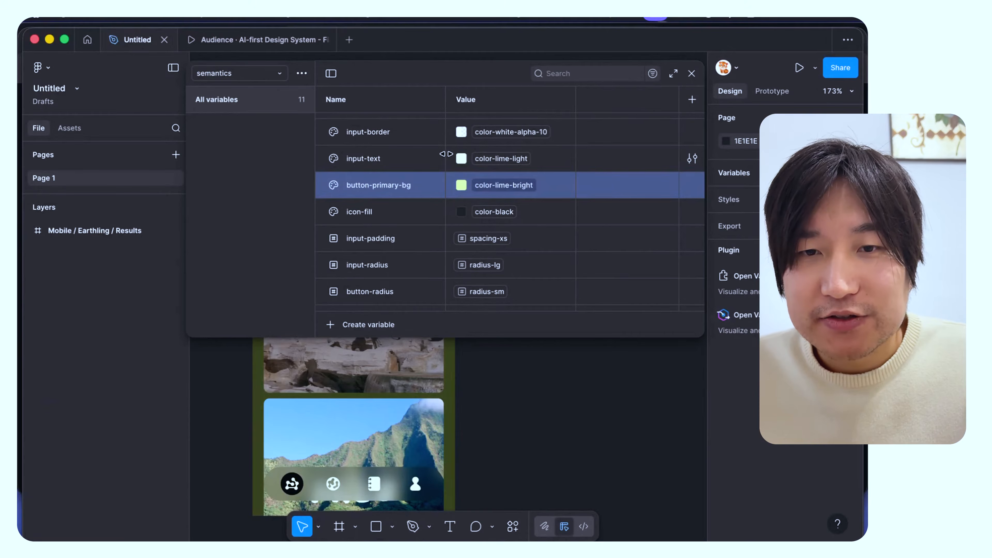
Step: Close the variables window and open the Variable Visualizer plugin
{"action": "scroll", "coordinate": [445, 157], "scroll_direction": "up", "scroll_amount": 1}
{"action": "left_click", "coordinate": [690, 74]}
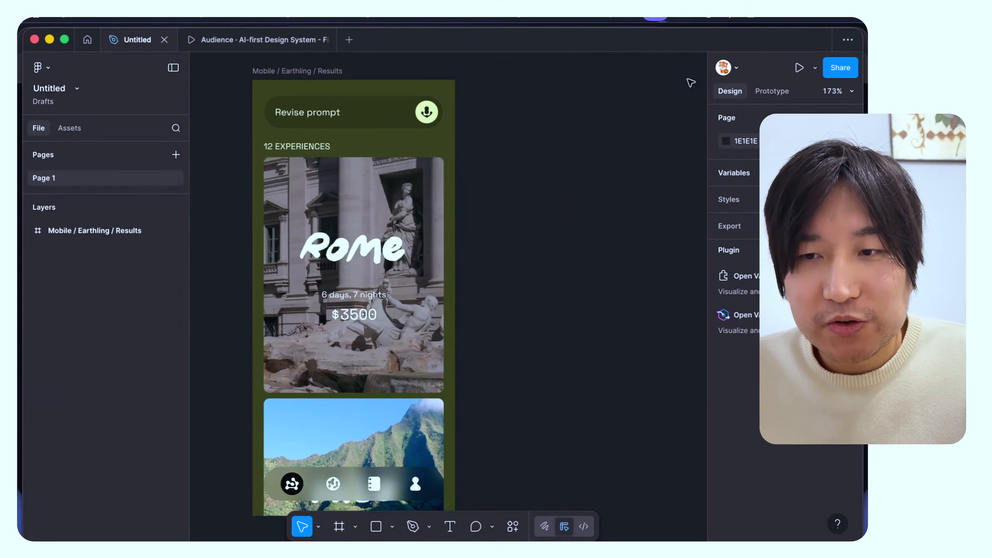
{"action": "left_click", "coordinate": [746, 313]}
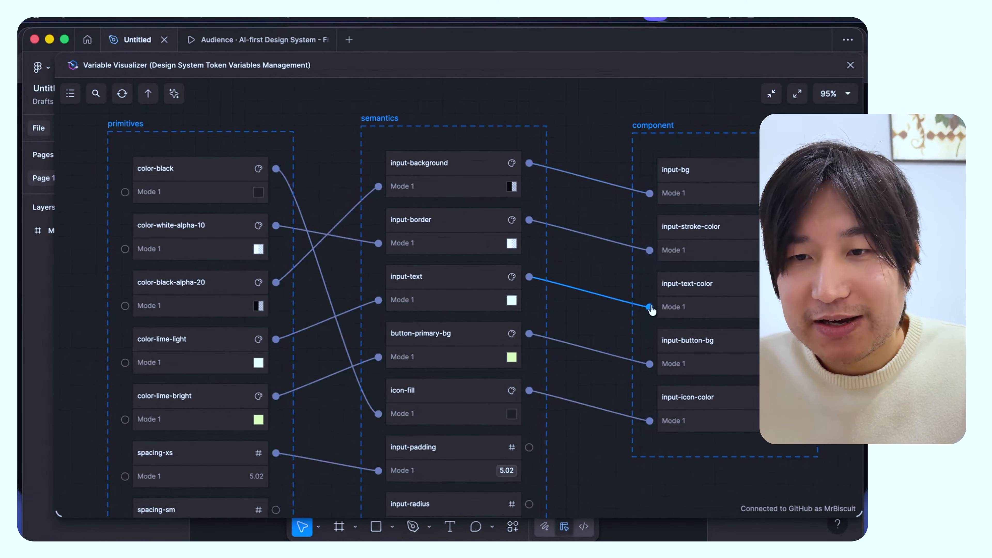
Step: Trace the alias chain from input-button-bg through button-primary-bg to color-lime-bright in the variable graph, and highlight button-primary-bg's connections
{"action": "left_click", "coordinate": [648, 360]}
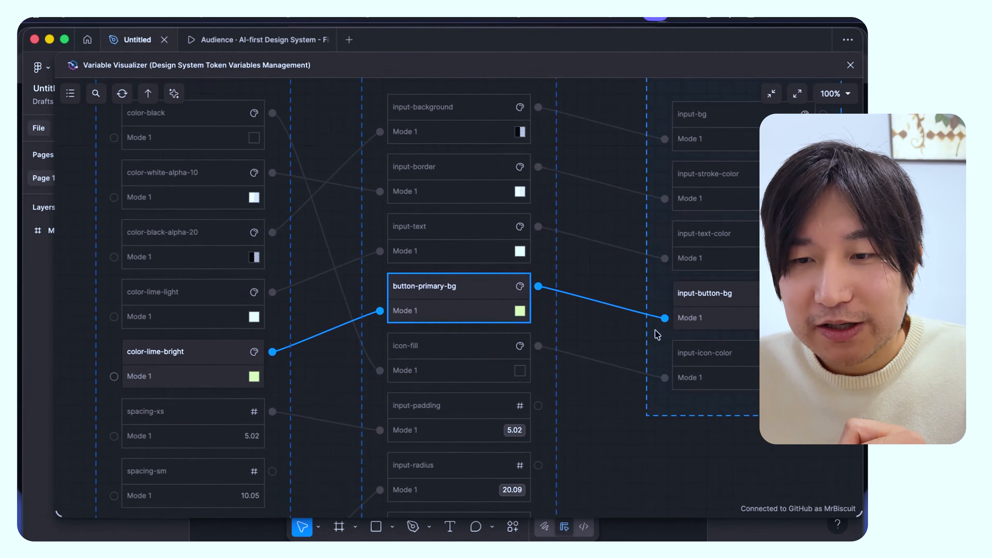
{"action": "left_click", "coordinate": [666, 318]}
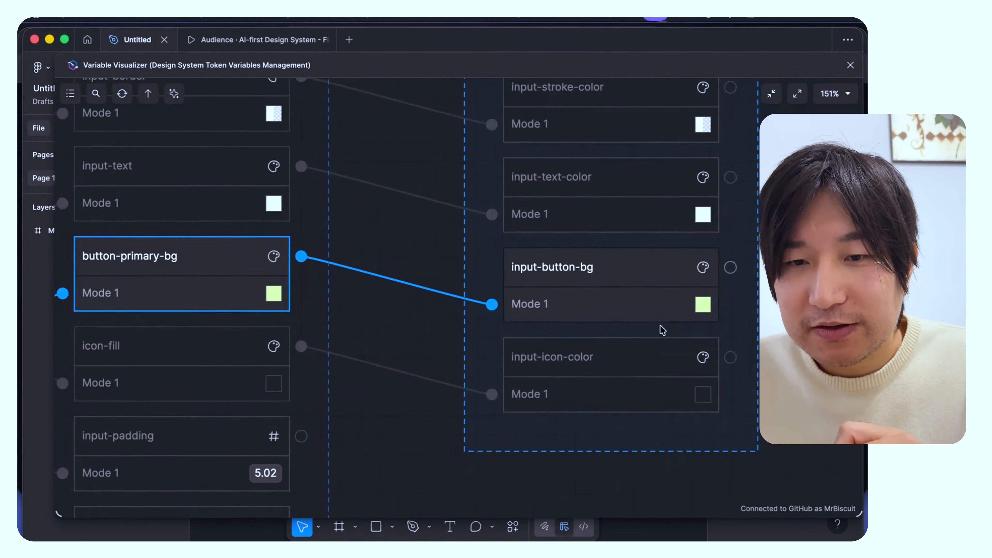
{"action": "left_click", "coordinate": [491, 304]}
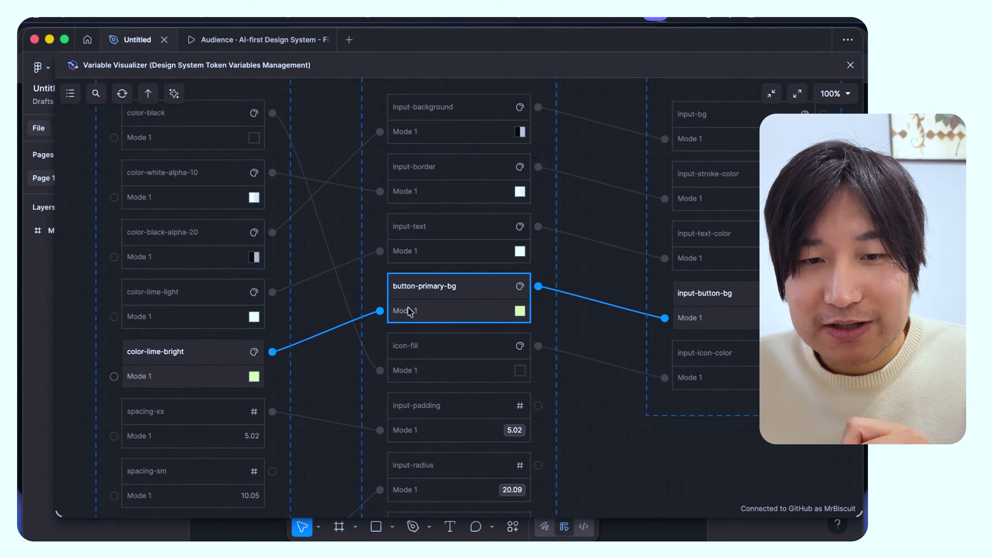
{"action": "left_click", "coordinate": [380, 311]}
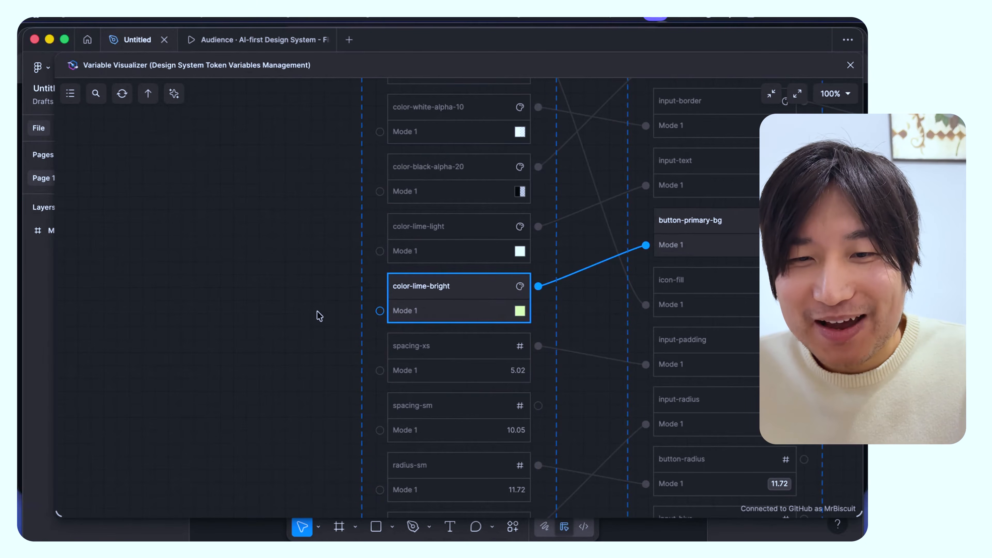
{"action": "scroll", "coordinate": [319, 316], "scroll_direction": "right", "scroll_amount": 10}
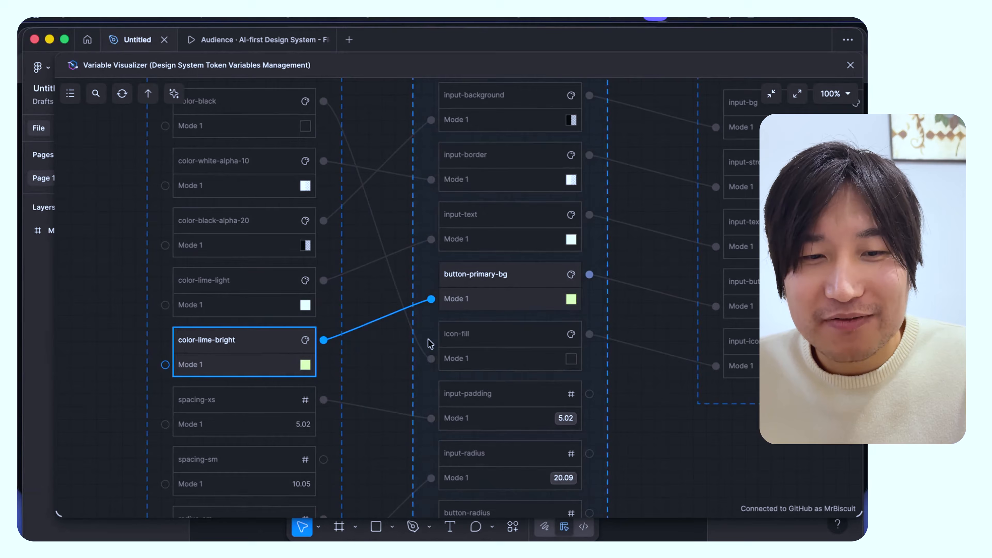
{"action": "scroll", "coordinate": [210, 356], "scroll_direction": "right", "scroll_amount": 3}
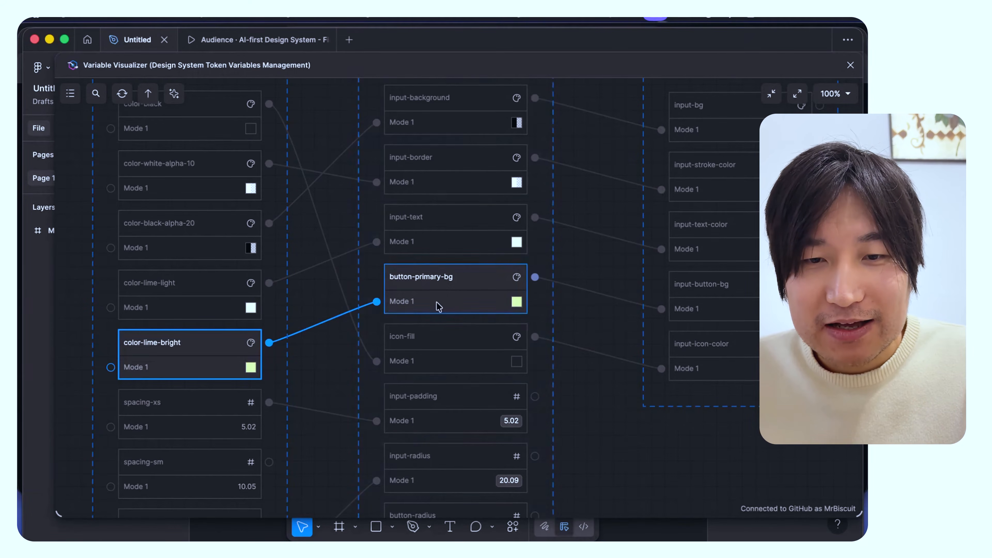
{"action": "left_click", "coordinate": [464, 296]}
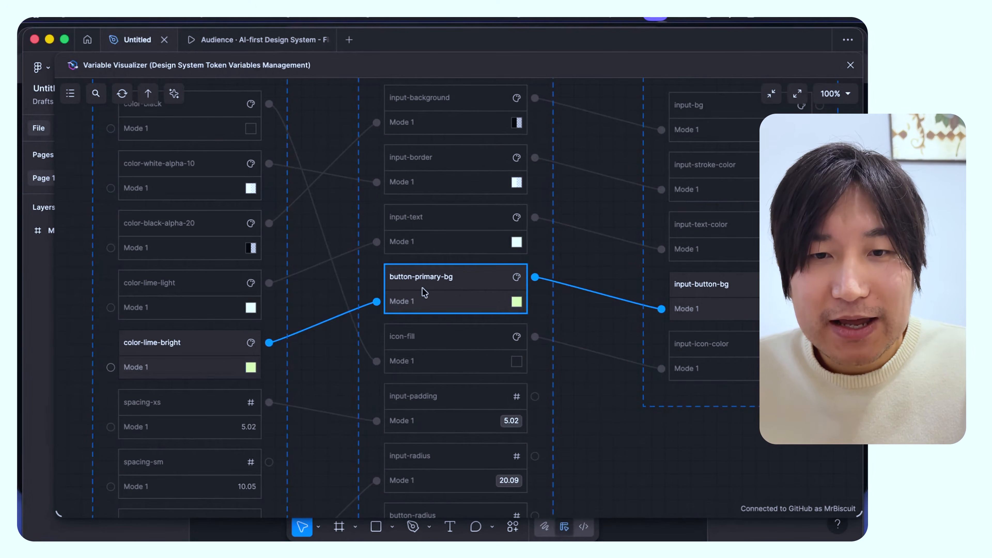
Step: Highlight input-border's connections and examine how the primitives, semantics and component collections link across the graph
{"action": "scroll", "coordinate": [424, 292], "scroll_direction": "up", "scroll_amount": 3}
{"action": "left_click", "coordinate": [465, 230]}
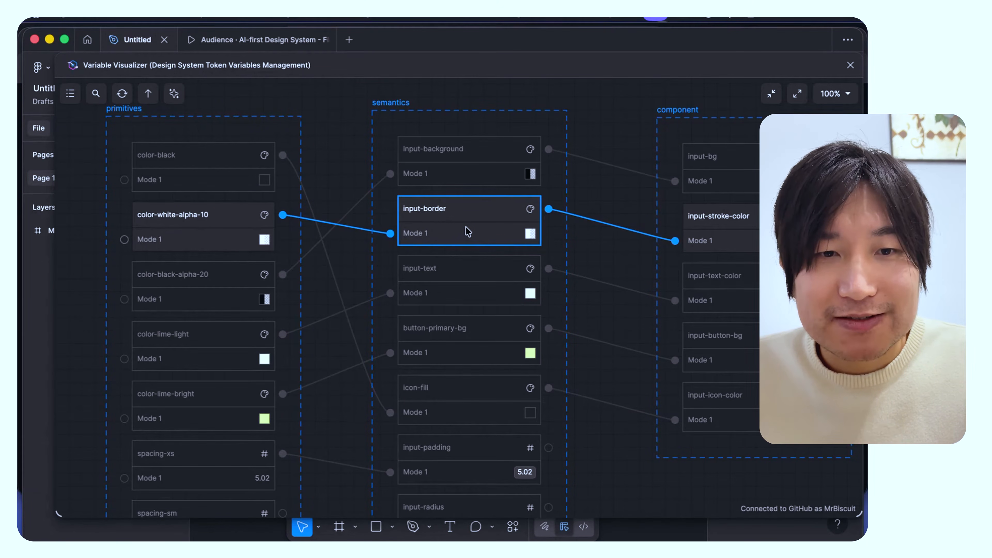
{"action": "scroll", "coordinate": [468, 231], "scroll_direction": "down", "scroll_amount": 5}
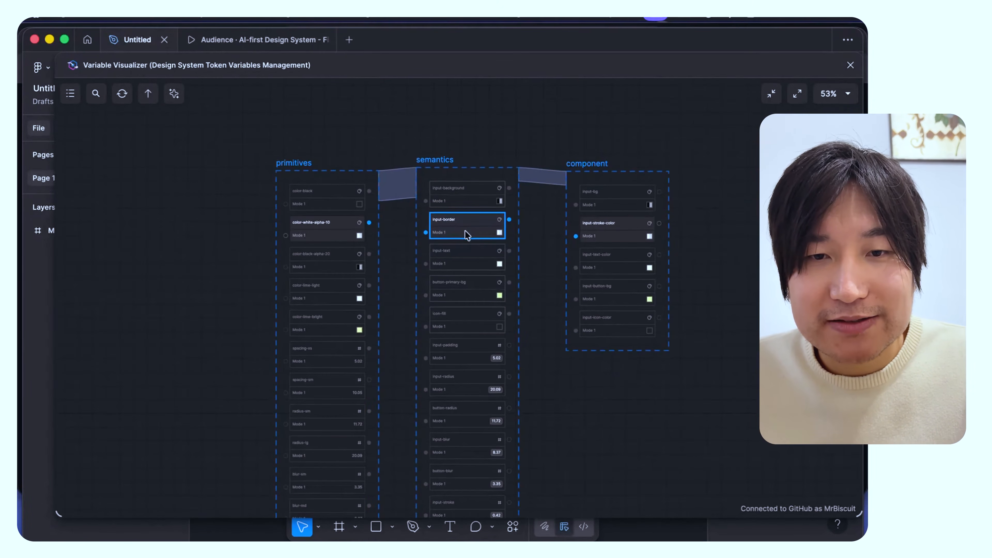
{"action": "scroll", "coordinate": [466, 231], "scroll_direction": "up", "scroll_amount": 3}
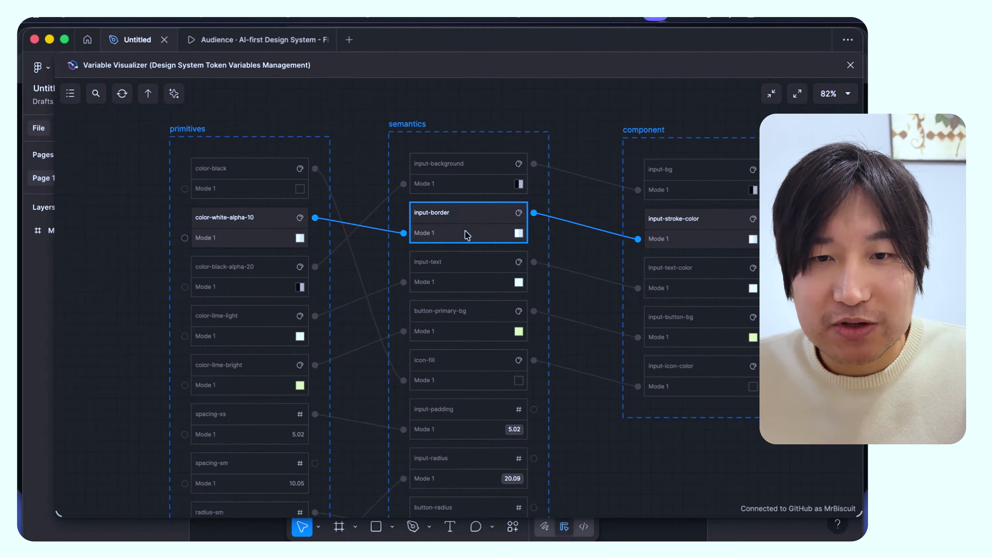
{"action": "scroll", "coordinate": [468, 235], "scroll_direction": "down", "scroll_amount": 5}
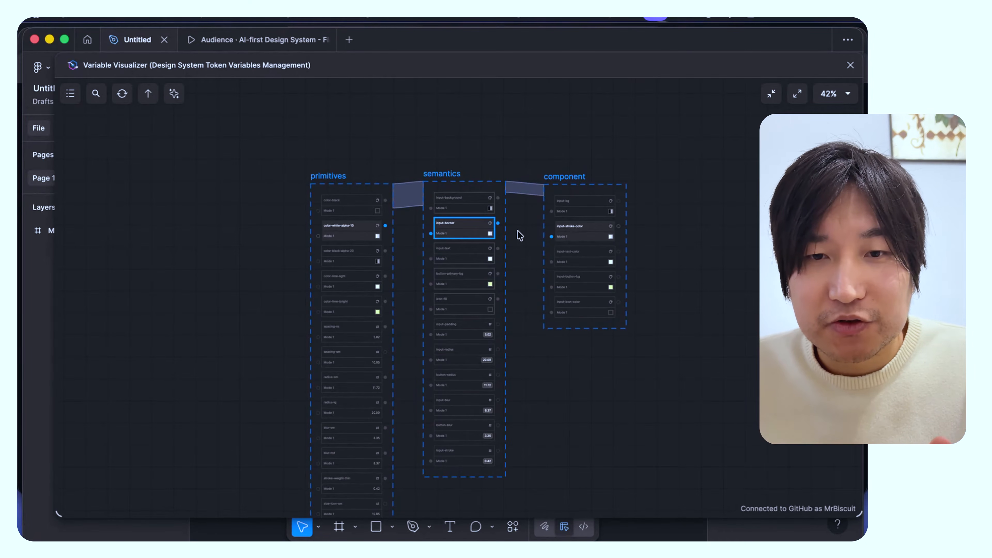
{"action": "scroll", "coordinate": [518, 235], "scroll_direction": "up", "scroll_amount": 3}
{"action": "scroll", "coordinate": [511, 238], "scroll_direction": "up", "scroll_amount": 3}
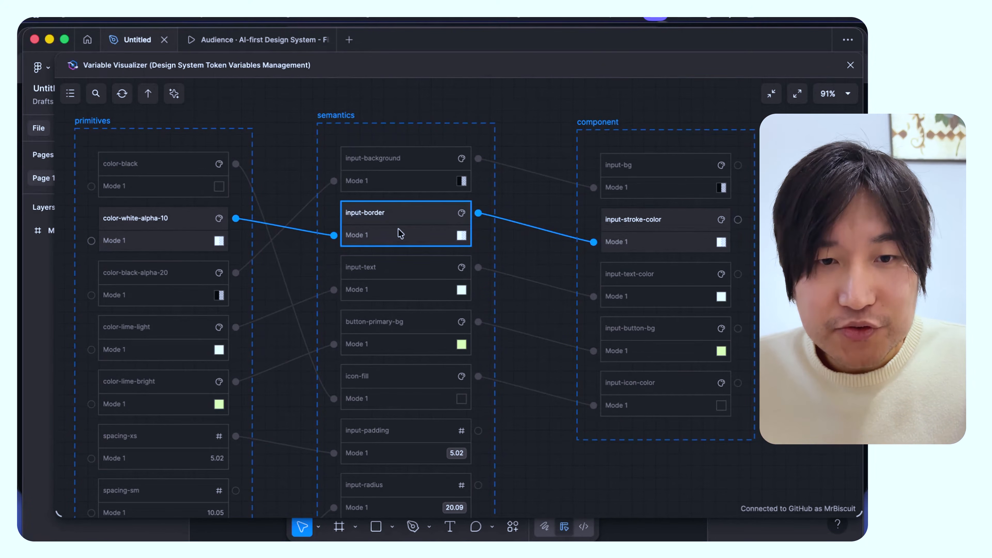
{"action": "scroll", "coordinate": [400, 233], "scroll_direction": "up", "scroll_amount": 2}
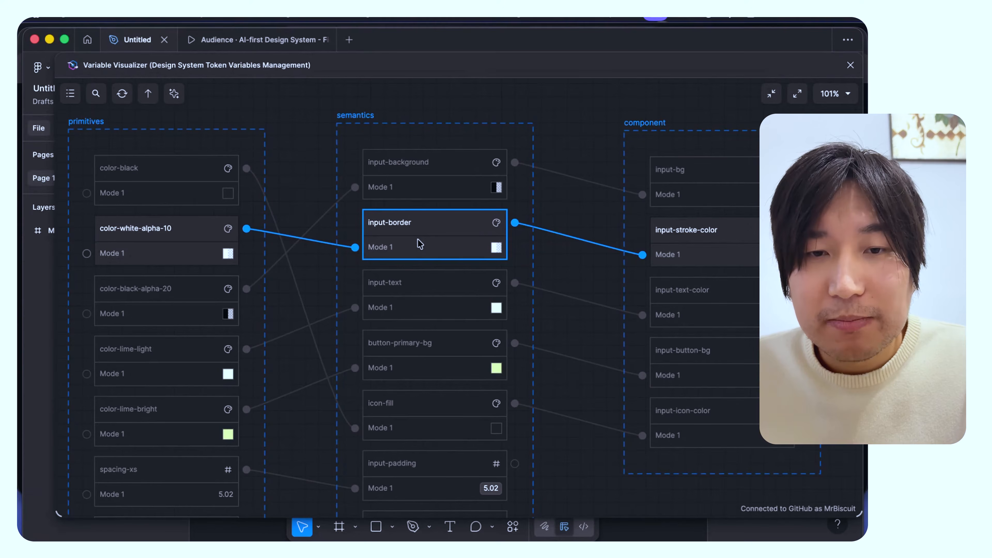
{"action": "scroll", "coordinate": [420, 244], "scroll_direction": "down", "scroll_amount": 6}
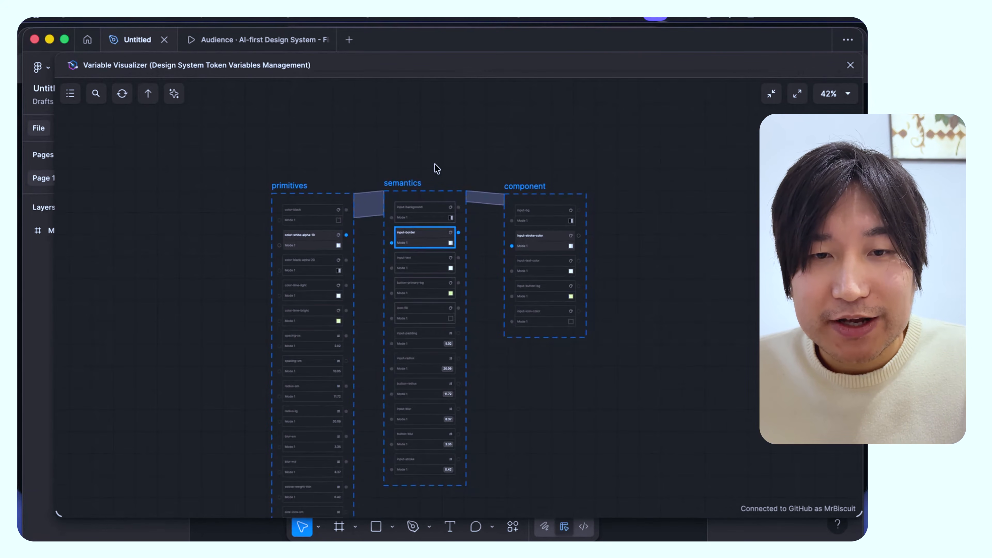
Step: Reposition the primitives, semantics and component collections slightly higher in the variable graph
{"action": "left_click_drag", "start_coordinate": [326, 197], "coordinate": [311, 171]}
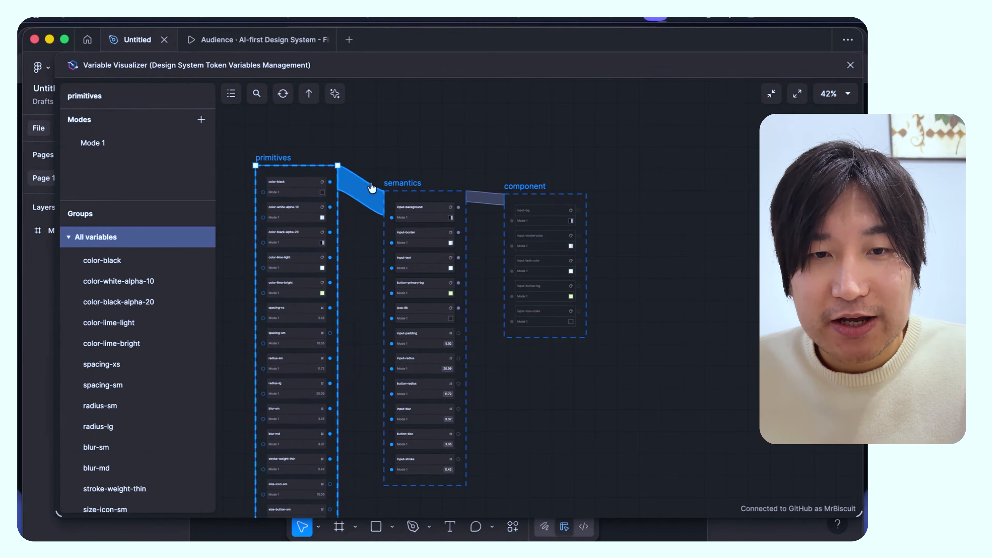
{"action": "left_click", "coordinate": [404, 187]}
{"action": "mouse_move", "coordinate": [404, 187]}
{"action": "left_mouse_down"}
{"action": "mouse_move", "coordinate": [408, 161]}
{"action": "mouse_move", "coordinate": [401, 172]}
{"action": "left_mouse_up"}
{"action": "left_click", "coordinate": [532, 182]}
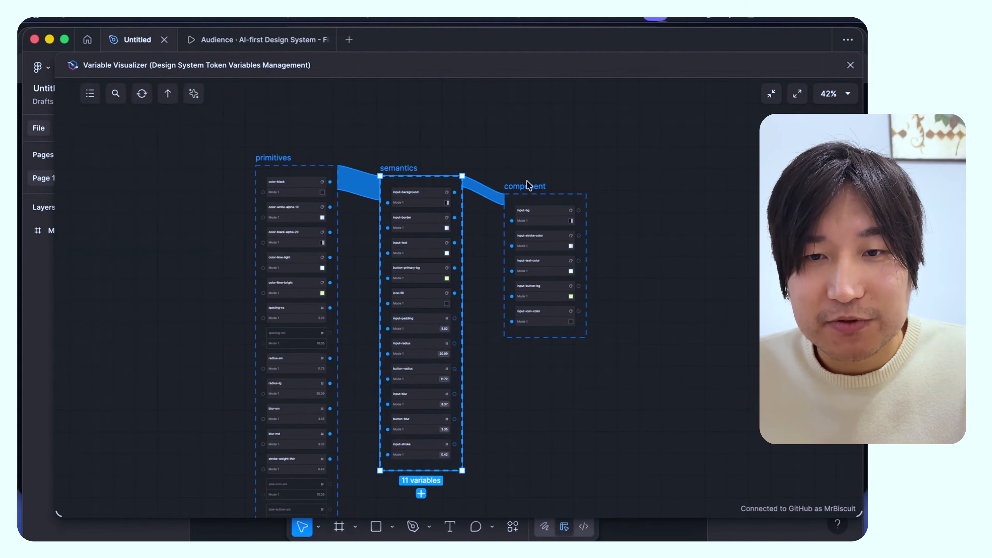
{"action": "left_click_drag", "start_coordinate": [529, 190], "coordinate": [538, 177]}
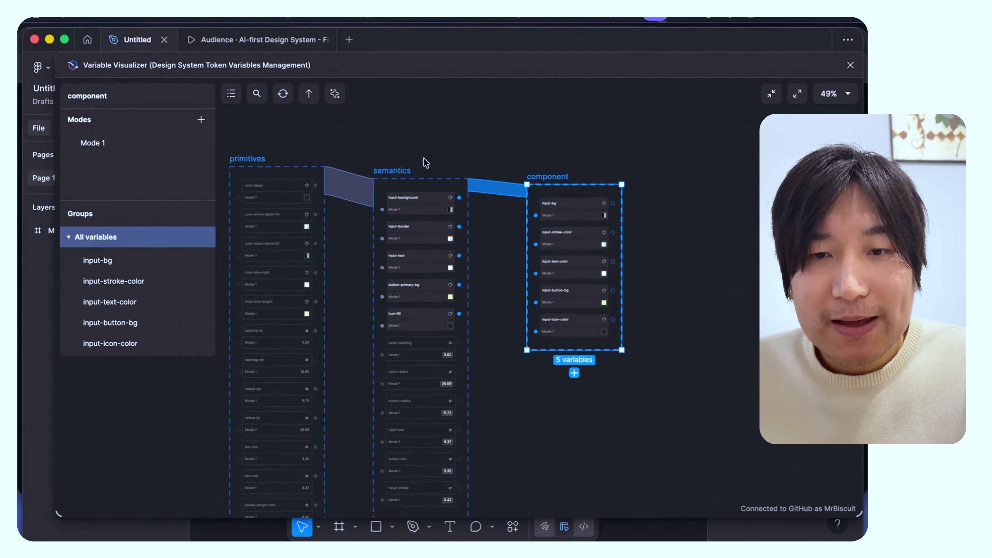
Step: Highlight the semantics collection's links to the primitives and component collections, examine them, and clear the selection
{"action": "scroll", "coordinate": [426, 163], "scroll_direction": "up", "scroll_amount": 5}
{"action": "left_click", "coordinate": [459, 150]}
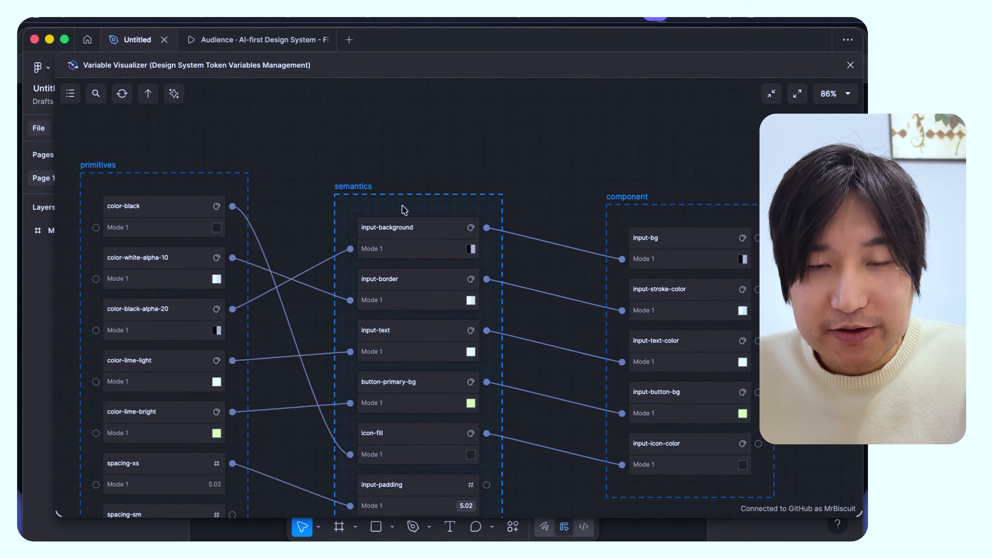
{"action": "left_click", "coordinate": [423, 197]}
{"action": "scroll", "coordinate": [510, 148], "scroll_direction": "down", "scroll_amount": 2}
{"action": "scroll", "coordinate": [510, 148], "scroll_direction": "left", "scroll_amount": 2}
{"action": "scroll", "coordinate": [510, 148], "scroll_direction": "down", "scroll_amount": 1}
{"action": "scroll", "coordinate": [510, 148], "scroll_direction": "up", "scroll_amount": 1}
{"action": "scroll", "coordinate": [510, 148], "scroll_direction": "left", "scroll_amount": 1}
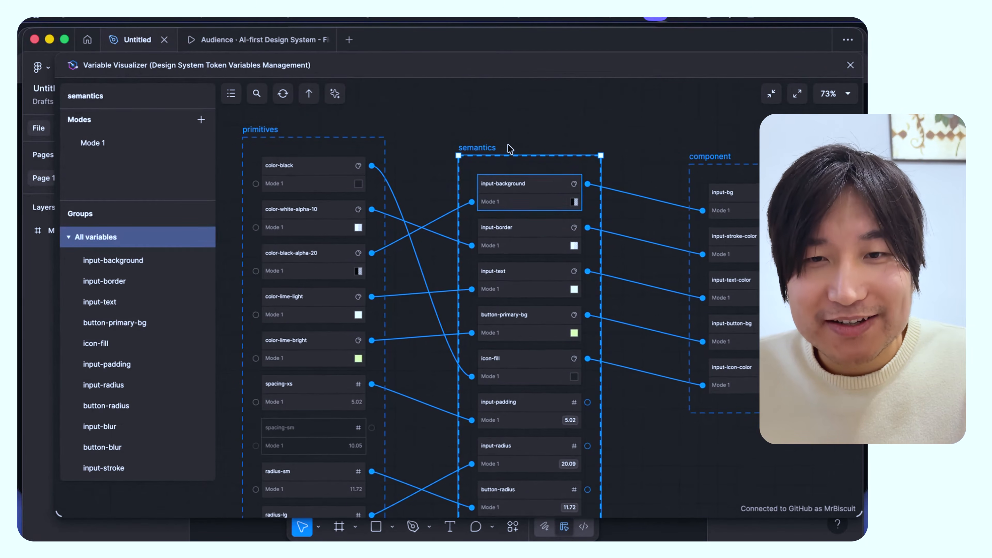
{"action": "scroll", "coordinate": [508, 148], "scroll_direction": "down", "scroll_amount": 1}
{"action": "scroll", "coordinate": [508, 149], "scroll_direction": "right", "scroll_amount": 1}
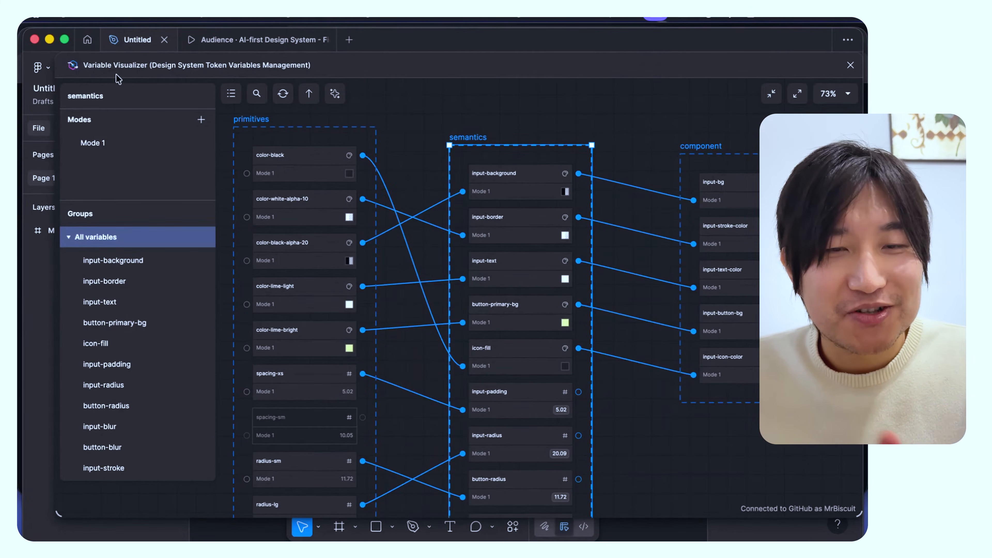
{"action": "left_click", "coordinate": [613, 118]}
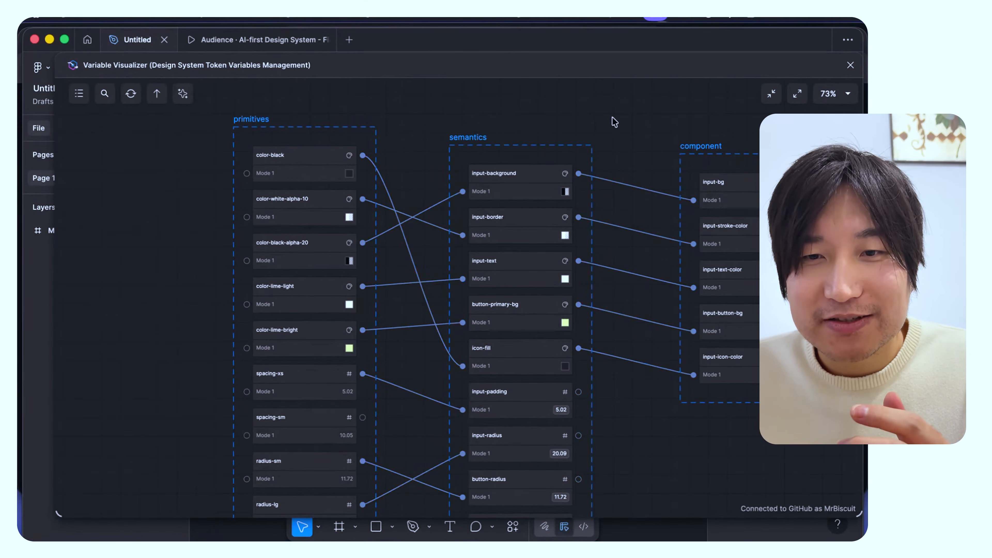
Step: Trace the alias chains of input-background and input-border between the primitives and component collections
{"action": "left_click", "coordinate": [547, 173]}
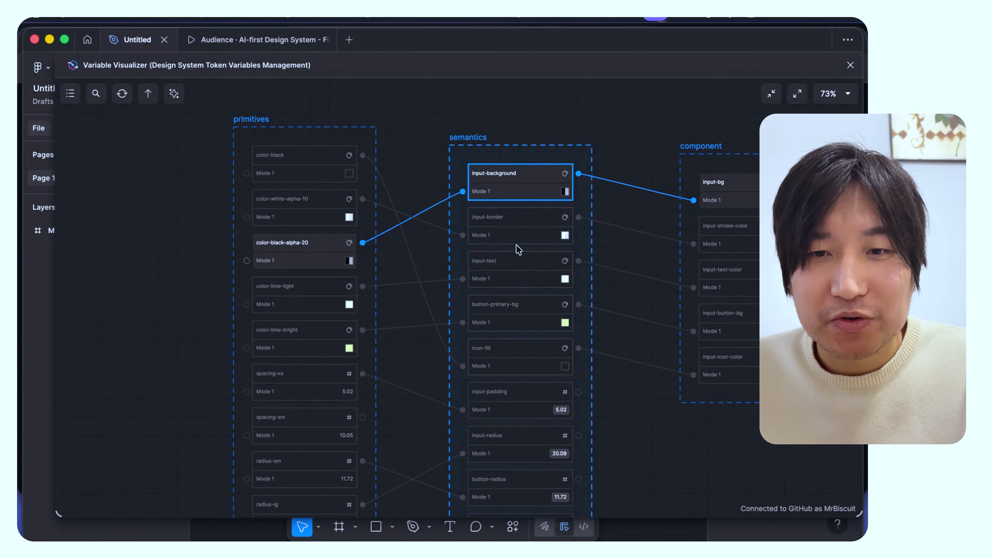
{"action": "left_click", "coordinate": [560, 221]}
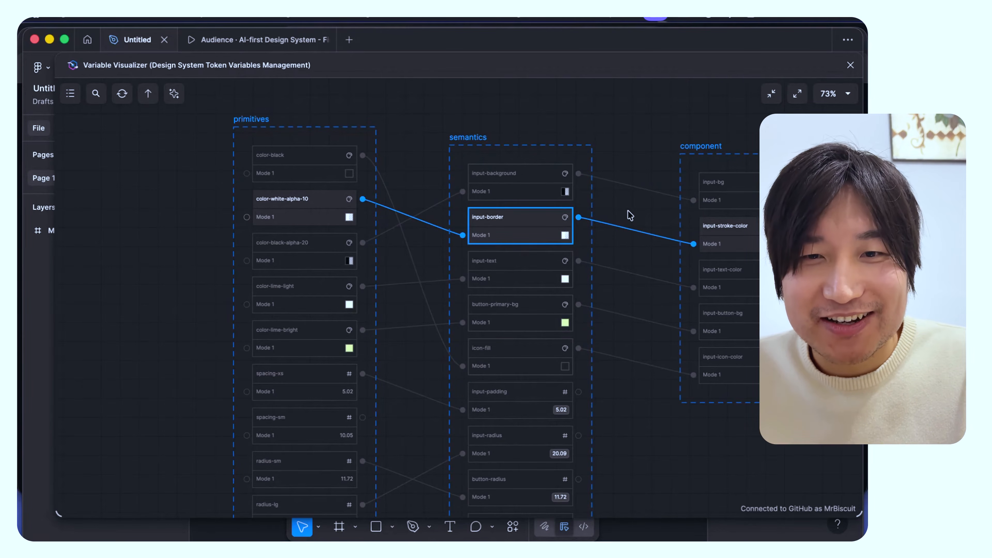
{"action": "scroll", "coordinate": [630, 216], "scroll_direction": "right", "scroll_amount": 2}
{"action": "scroll", "coordinate": [630, 216], "scroll_direction": "up", "scroll_amount": 1}
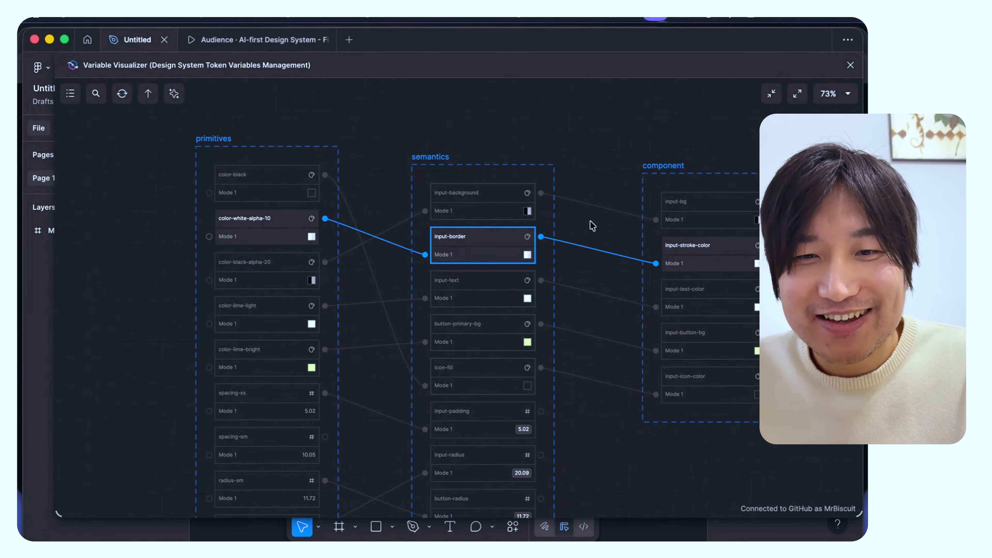
{"action": "scroll", "coordinate": [344, 156], "scroll_direction": "right", "scroll_amount": 1}
{"action": "scroll", "coordinate": [344, 155], "scroll_direction": "down", "scroll_amount": 1}
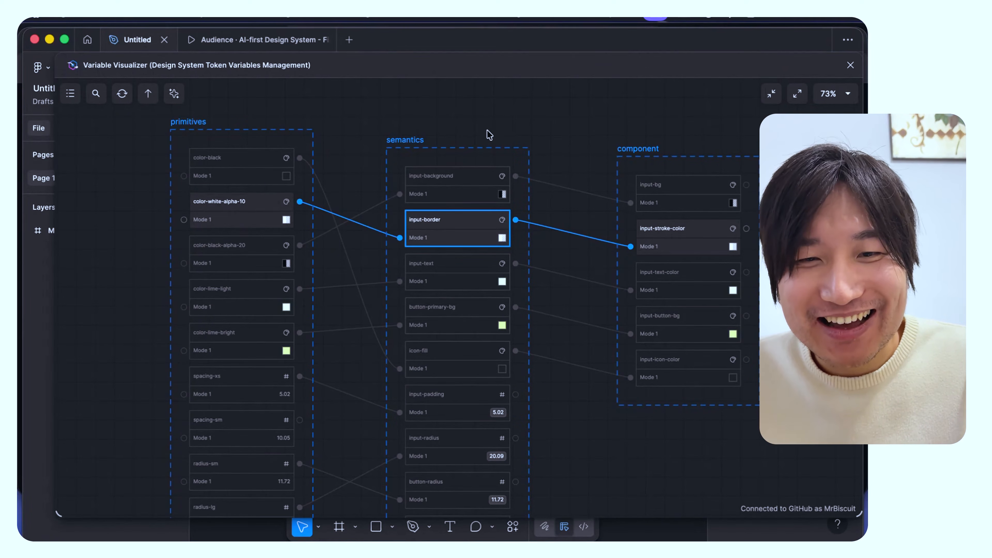
{"action": "scroll", "coordinate": [489, 135], "scroll_direction": "up", "scroll_amount": 3}
{"action": "scroll", "coordinate": [489, 135], "scroll_direction": "down", "scroll_amount": 3}
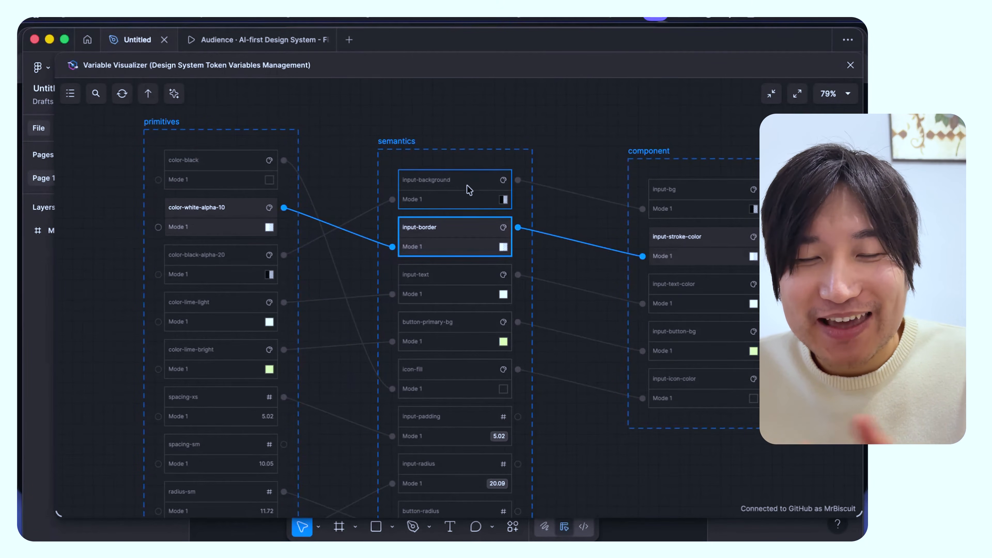
Step: Trace the alias chains of input-text, button-primary-bg and icon-fill in the variable graph
{"action": "left_click", "coordinate": [477, 282]}
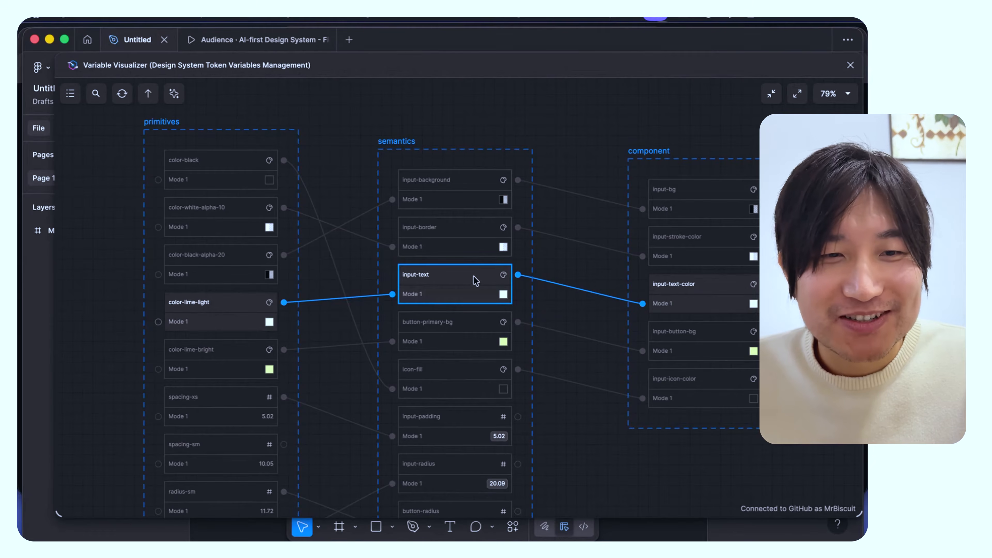
{"action": "left_click", "coordinate": [447, 330]}
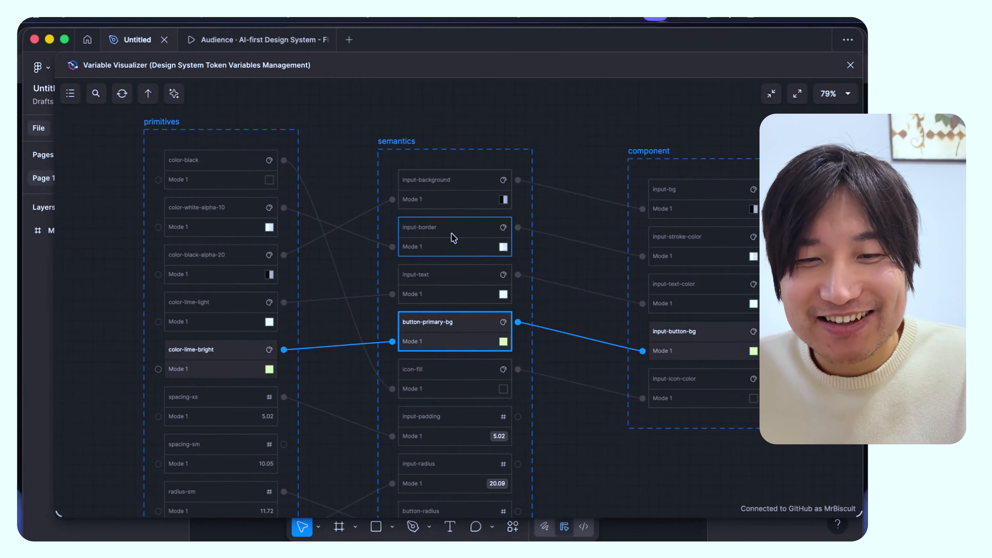
{"action": "scroll", "coordinate": [462, 312], "scroll_direction": "down", "scroll_amount": 2}
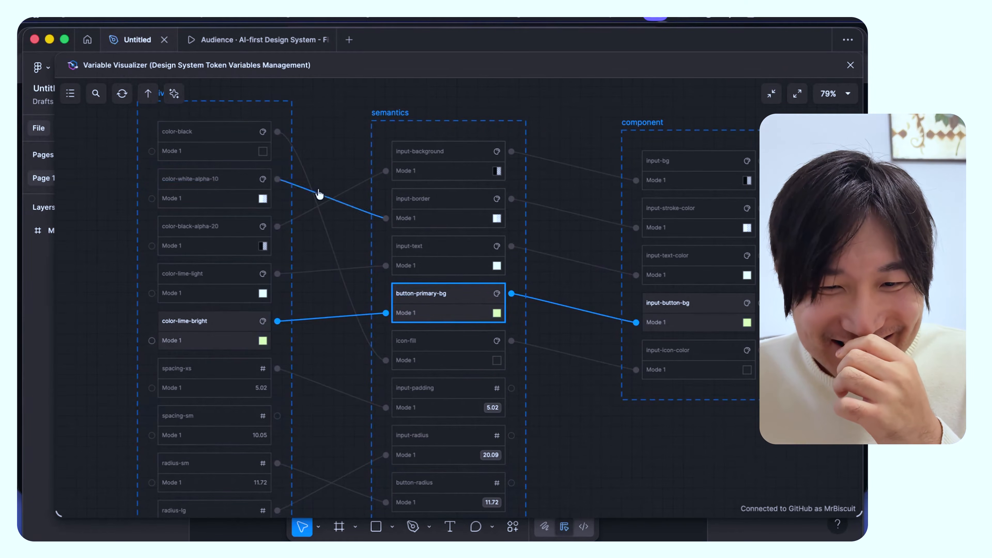
{"action": "scroll", "coordinate": [457, 312], "scroll_direction": "down", "scroll_amount": 2}
{"action": "left_click", "coordinate": [449, 330]}
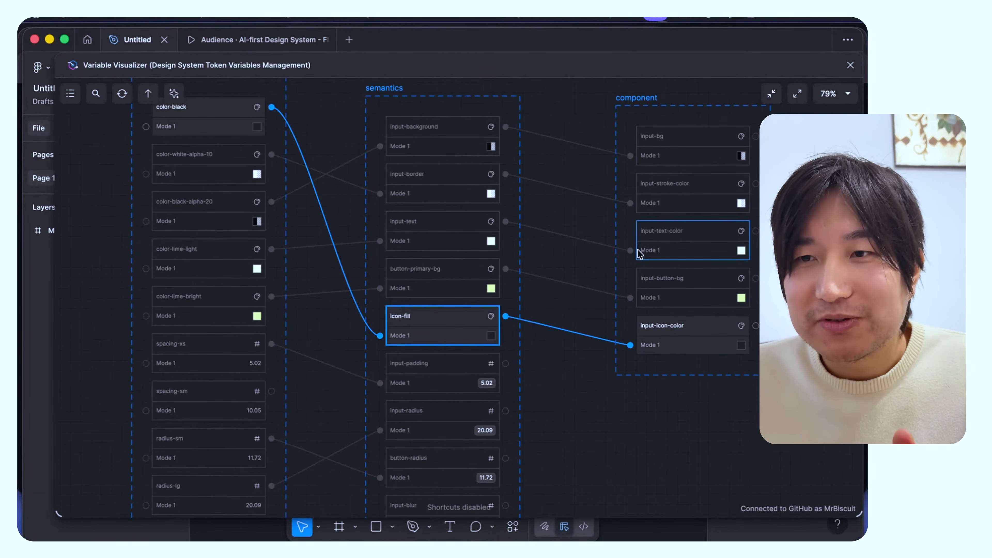
Step: Close the Variable Visualizer plugin, open the variables window, and enlarge it to show more of the semantics collection
{"action": "left_click", "coordinate": [850, 65]}
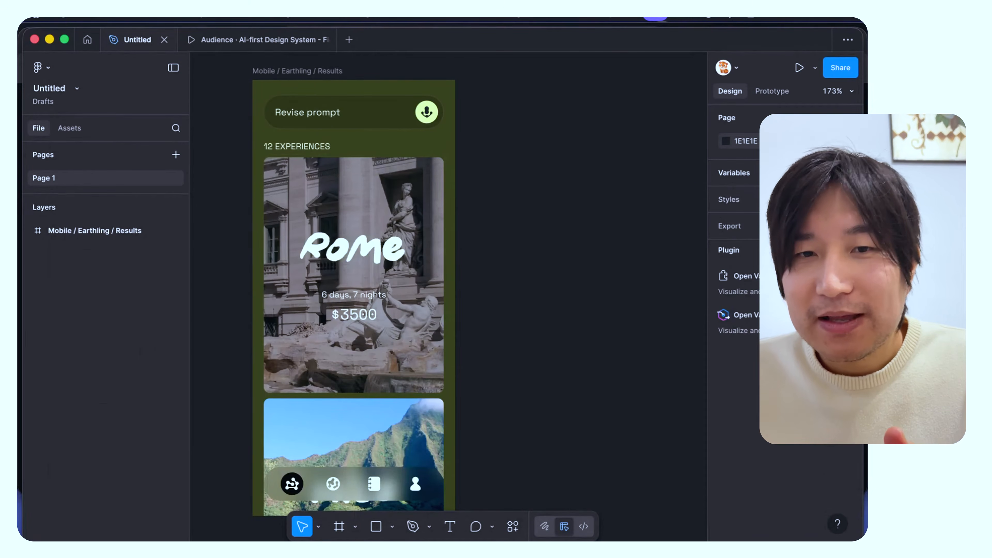
{"action": "left_click", "coordinate": [851, 172]}
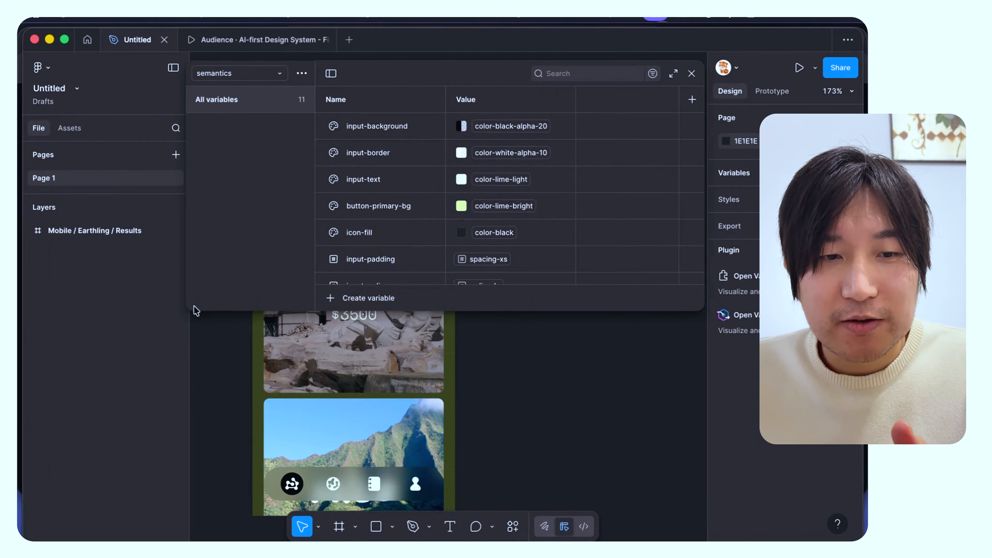
{"action": "left_click_drag", "start_coordinate": [189, 307], "coordinate": [122, 356]}
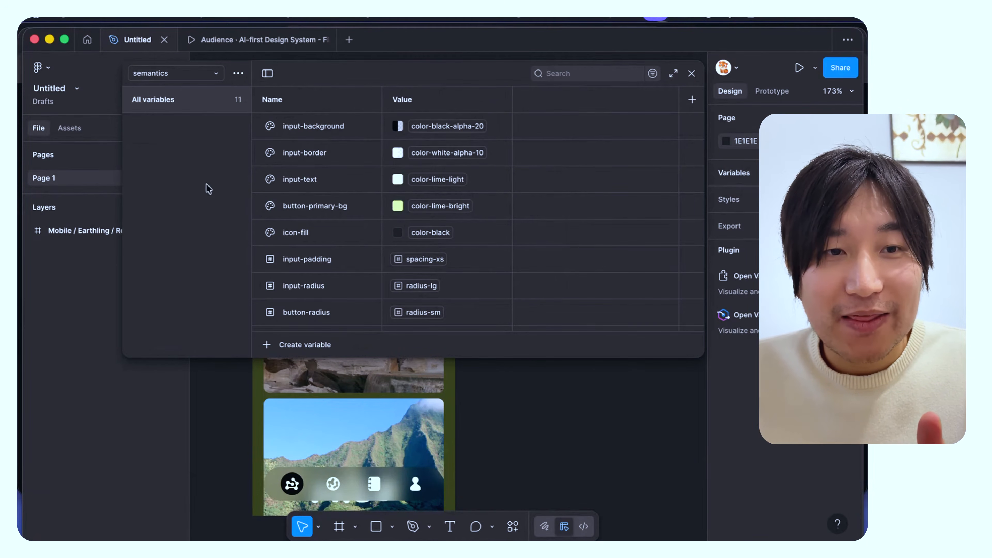
Step: View the primitives collection and the component collection in the variables window, and close the window
{"action": "left_click", "coordinate": [197, 77]}
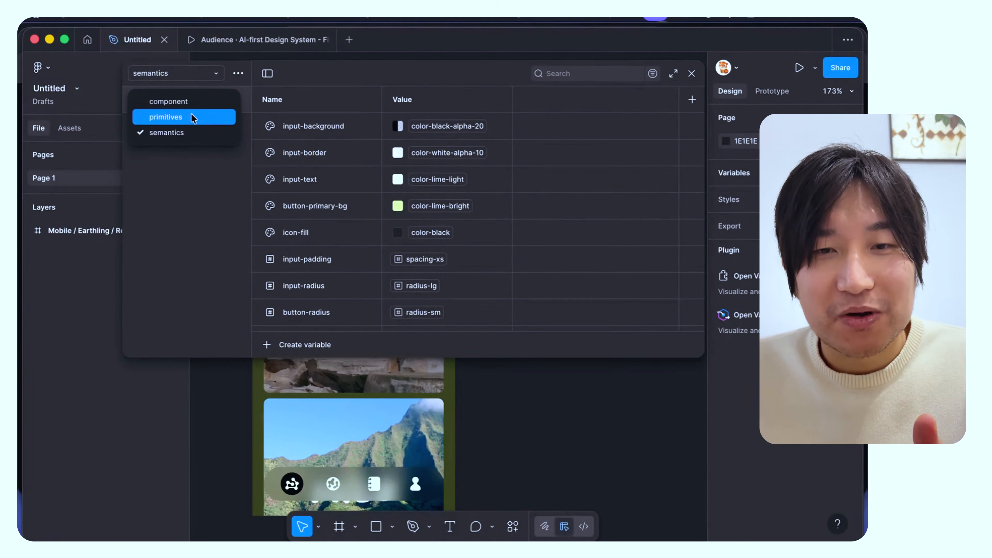
{"action": "left_click", "coordinate": [193, 116]}
{"action": "left_click", "coordinate": [195, 73]}
{"action": "left_click", "coordinate": [197, 100]}
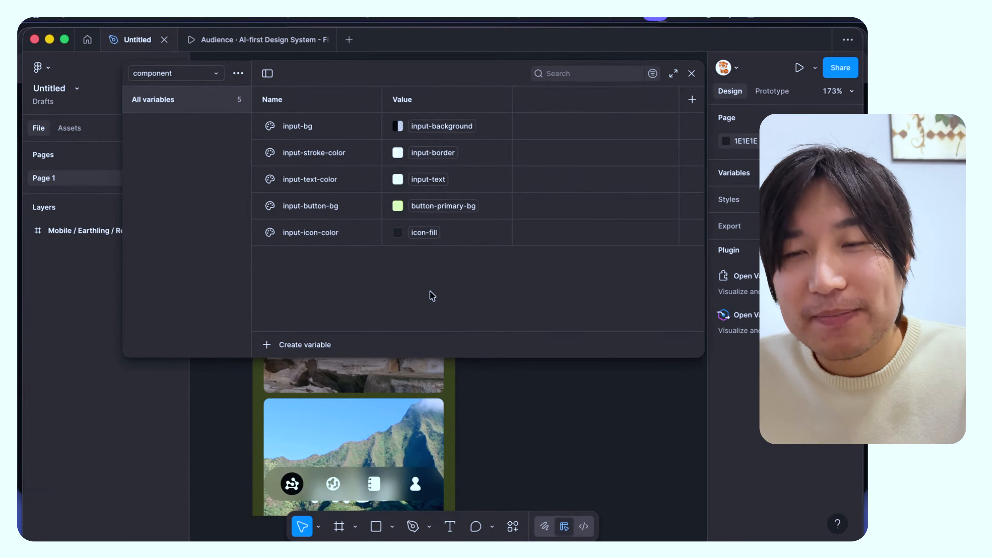
{"action": "key", "text": "Escape"}
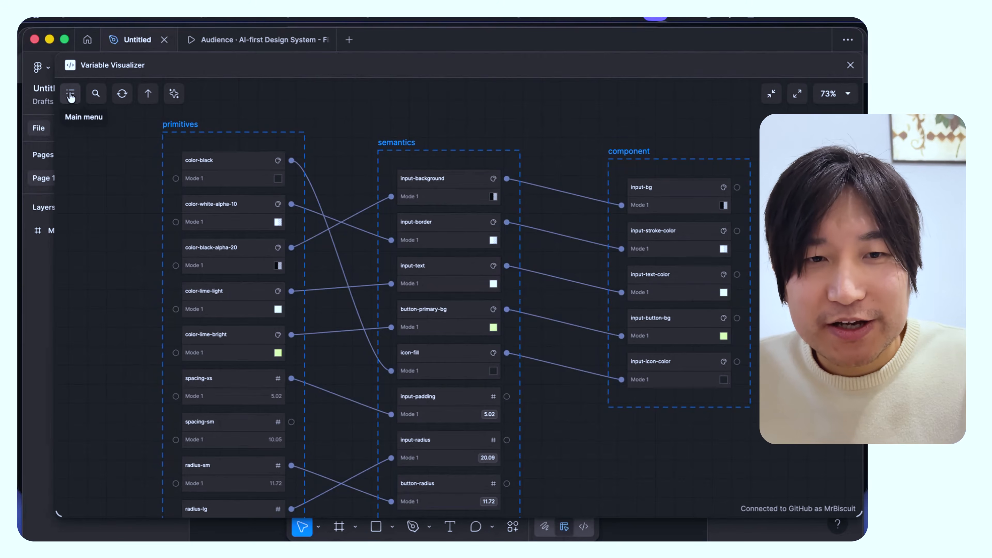
Step: Review the component collection's options and the collection list beside the lowered variable graph, close the variables window, and move the plugin window back up
{"action": "left_click_drag", "start_coordinate": [438, 59], "coordinate": [383, 316]}
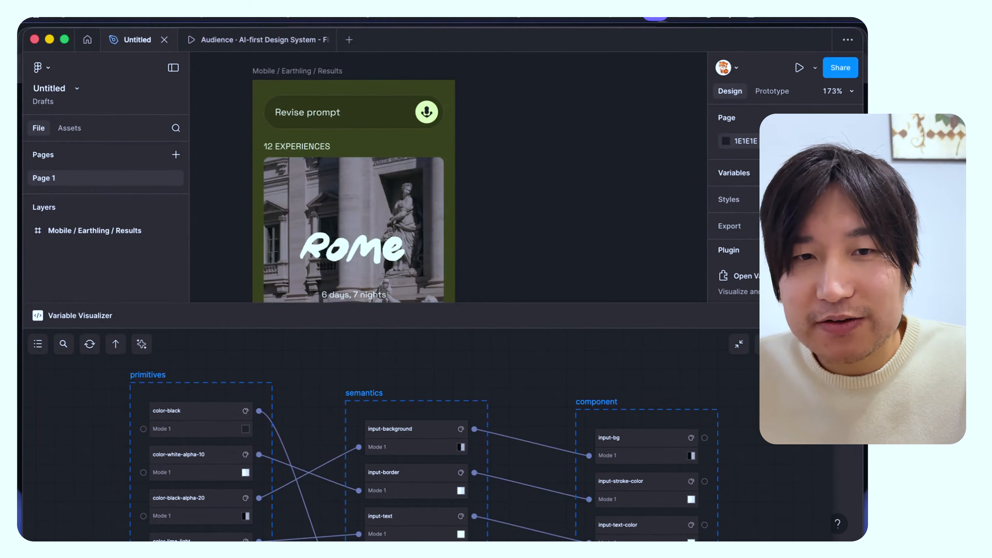
{"action": "left_click", "coordinate": [851, 173]}
{"action": "left_click", "coordinate": [238, 73]}
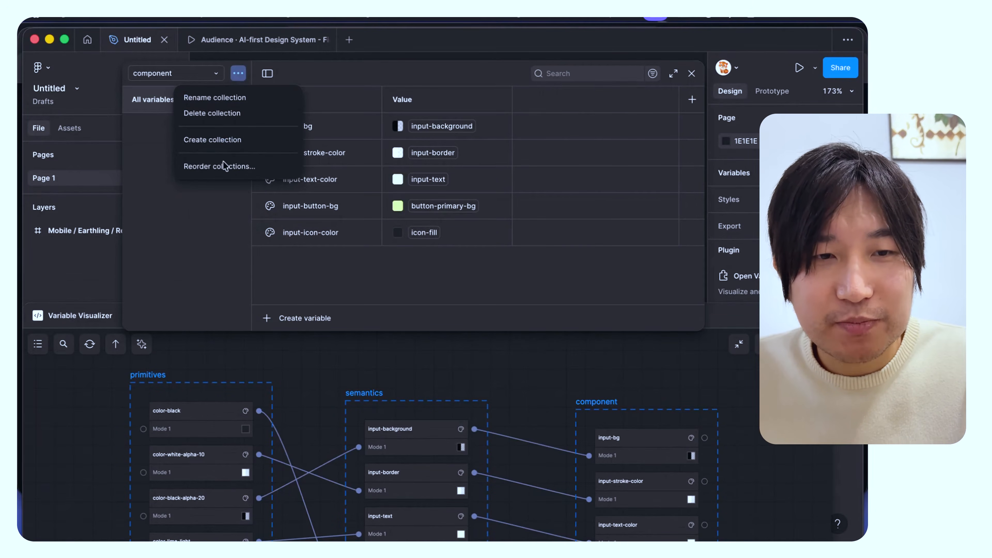
{"action": "left_click", "coordinate": [206, 204]}
{"action": "left_click", "coordinate": [192, 71]}
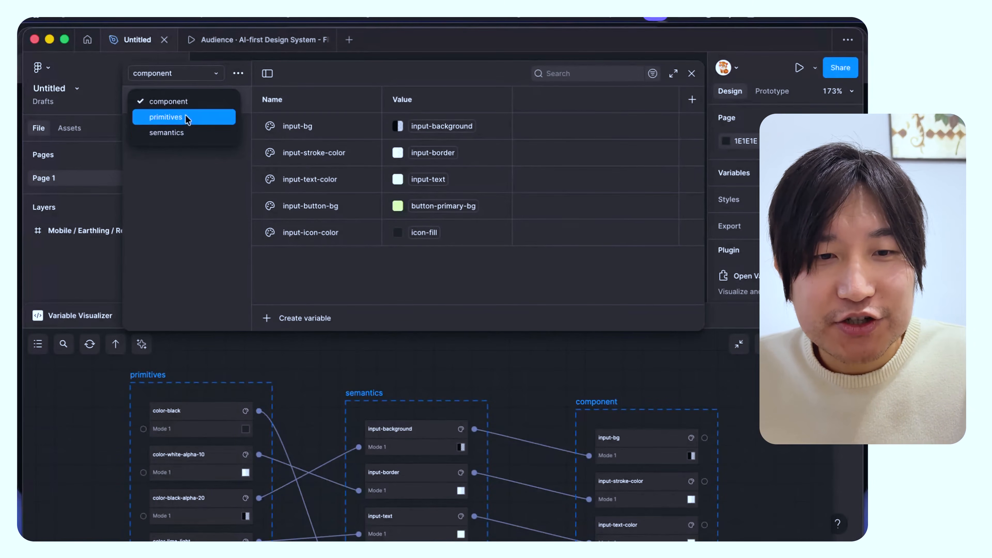
{"action": "left_click", "coordinate": [205, 196]}
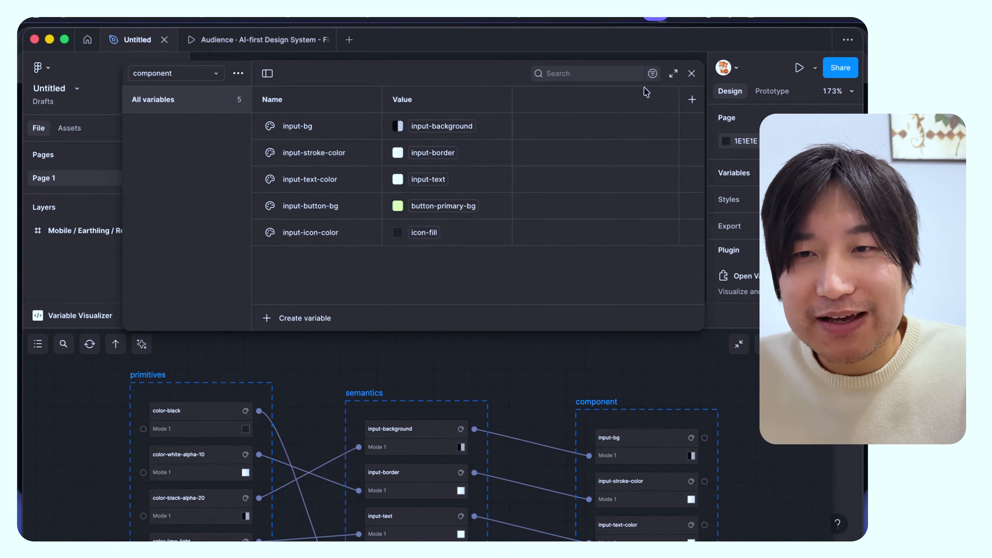
{"action": "left_click", "coordinate": [691, 74]}
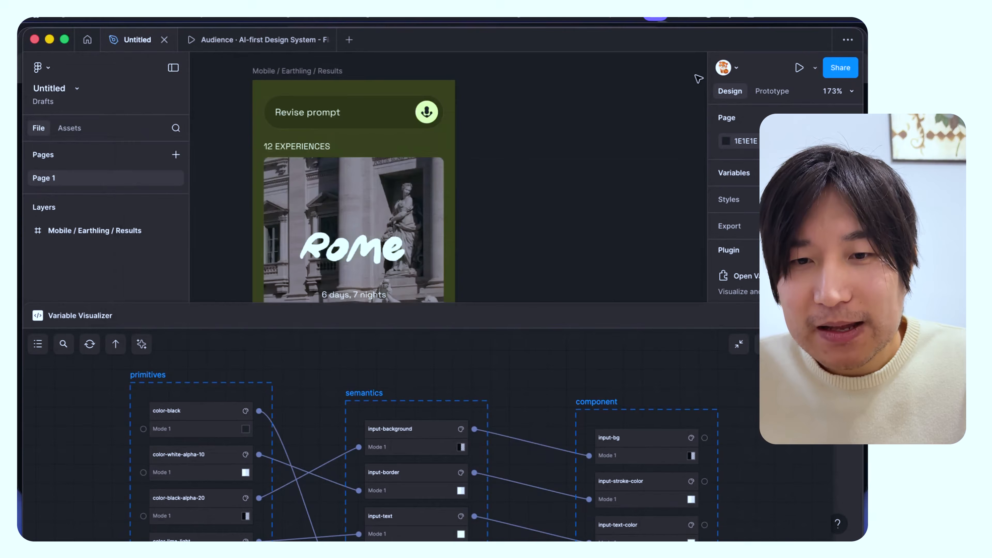
{"action": "left_click_drag", "start_coordinate": [537, 327], "coordinate": [586, 65]}
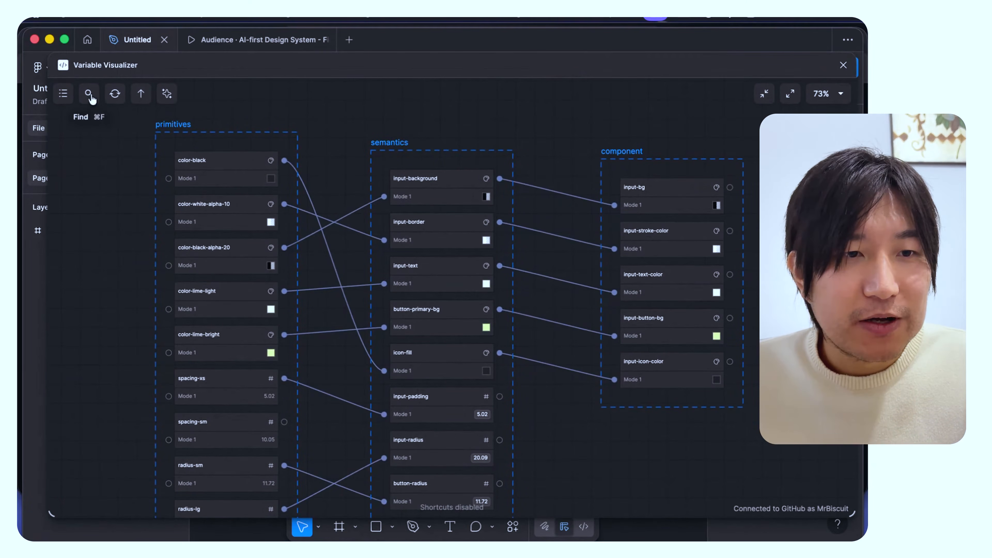
{"action": "left_click", "coordinate": [61, 93]}
{"action": "mouse_move", "coordinate": [105, 135]}
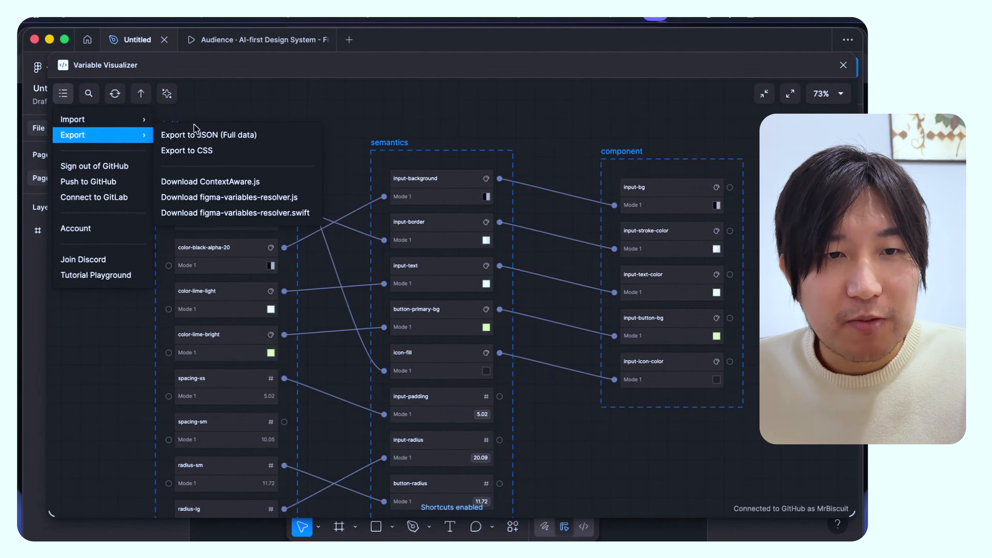
{"action": "left_click", "coordinate": [246, 117]}
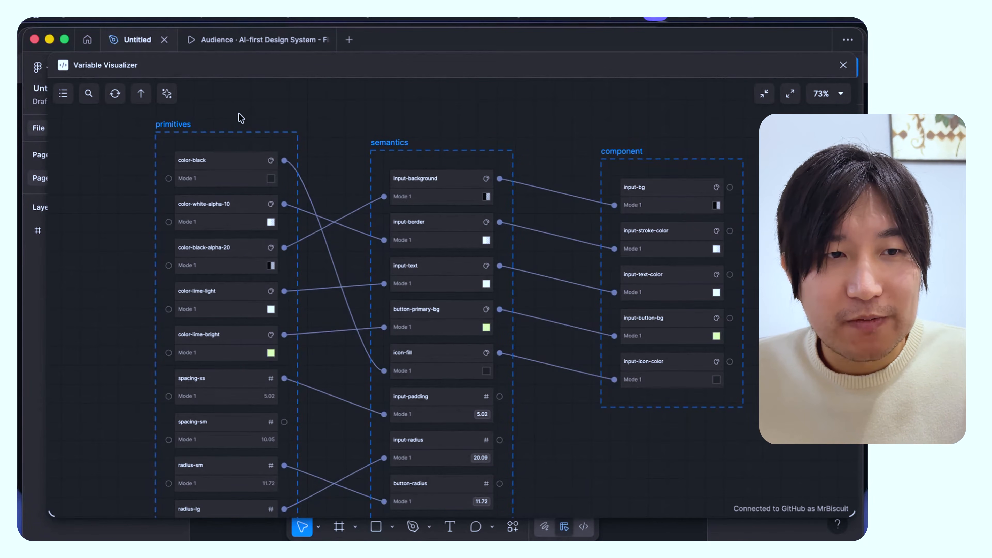
Step: Export the full variable data to JSON and save it as Untitled-variables-full.json in Downloads
{"action": "left_click", "coordinate": [66, 94]}
{"action": "mouse_move", "coordinate": [94, 137]}
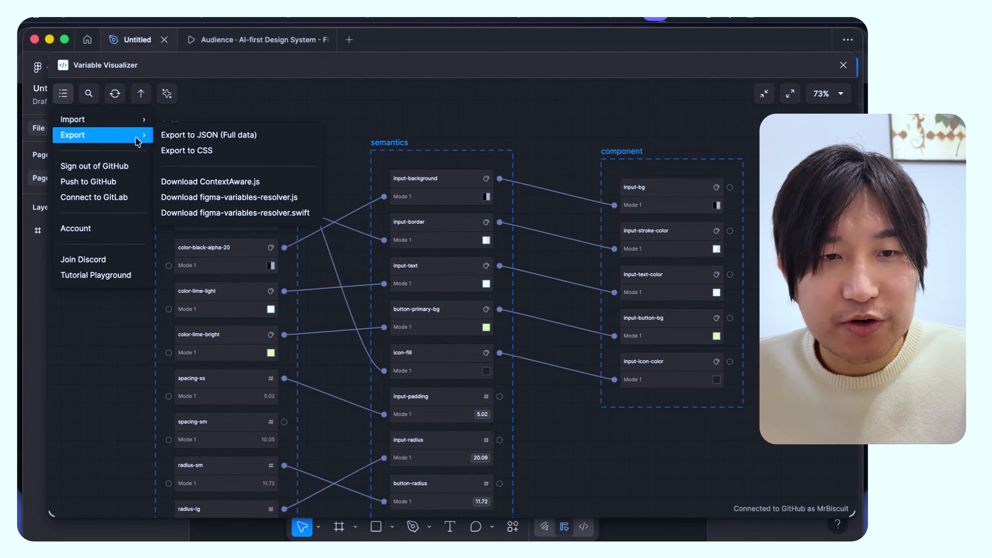
{"action": "left_click", "coordinate": [270, 135]}
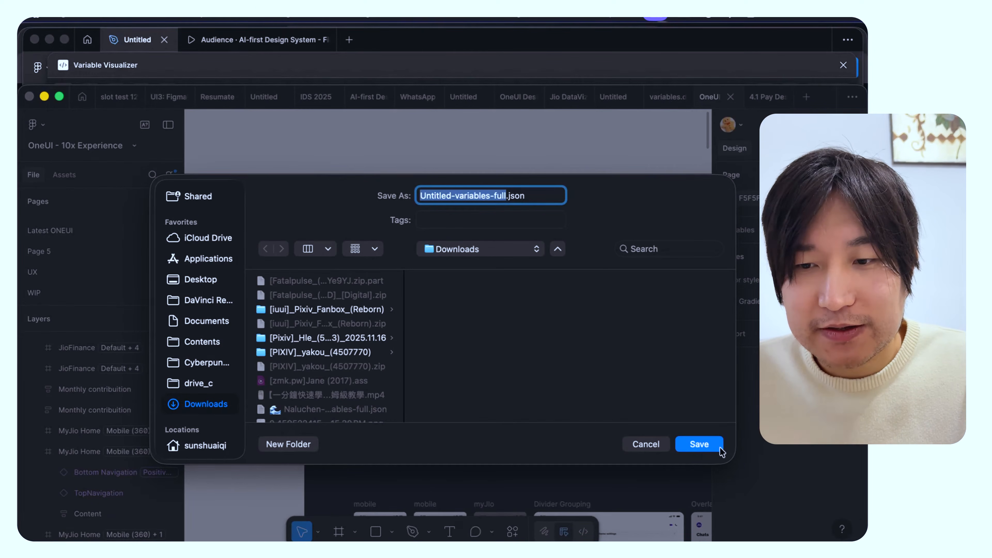
{"action": "left_click", "coordinate": [711, 443]}
Step: Switch to Finder and preview the exported Untitled-variables-full.json in the Downloads folder
{"action": "mouse_move", "coordinate": [500, 538]}
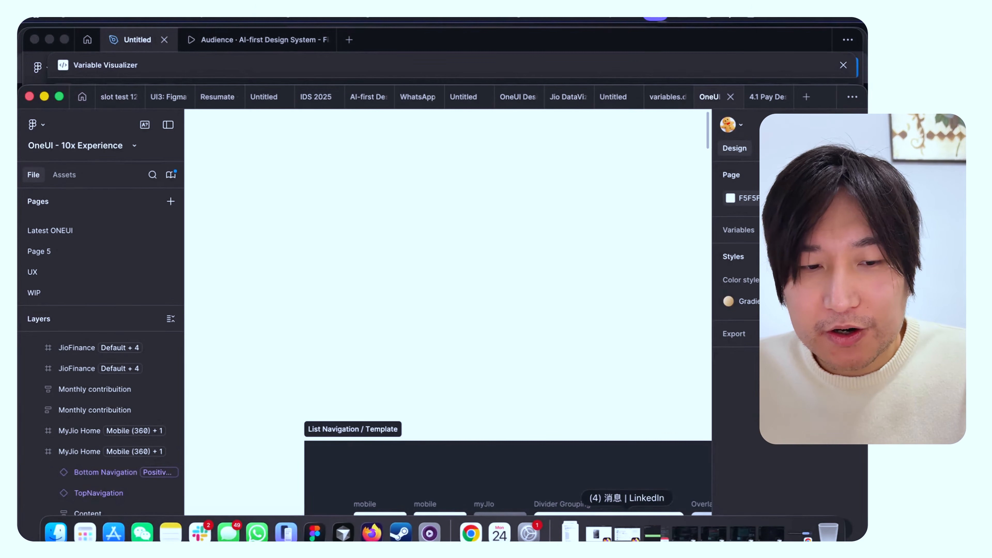
{"action": "left_click", "coordinate": [55, 535]}
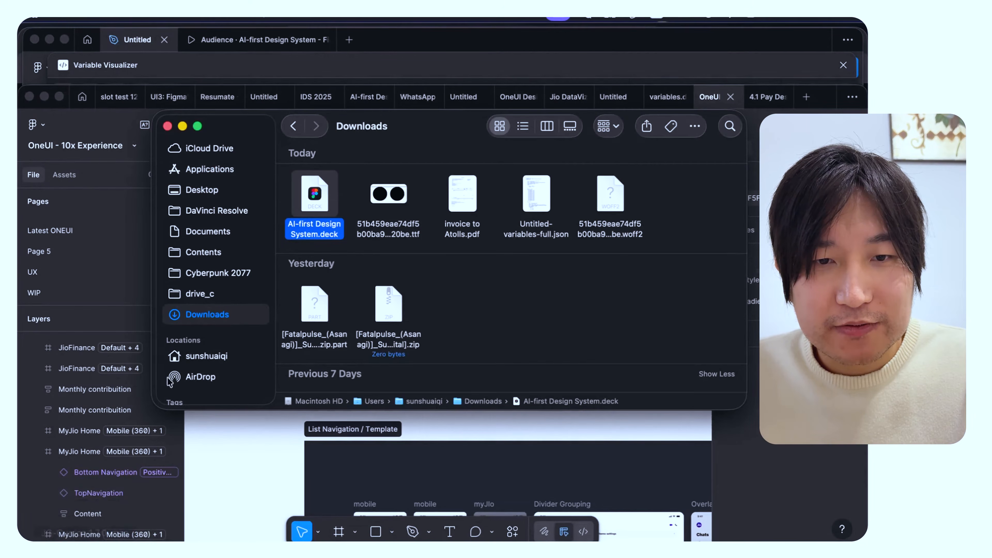
{"action": "left_click", "coordinate": [531, 199]}
{"action": "key", "text": "space"}
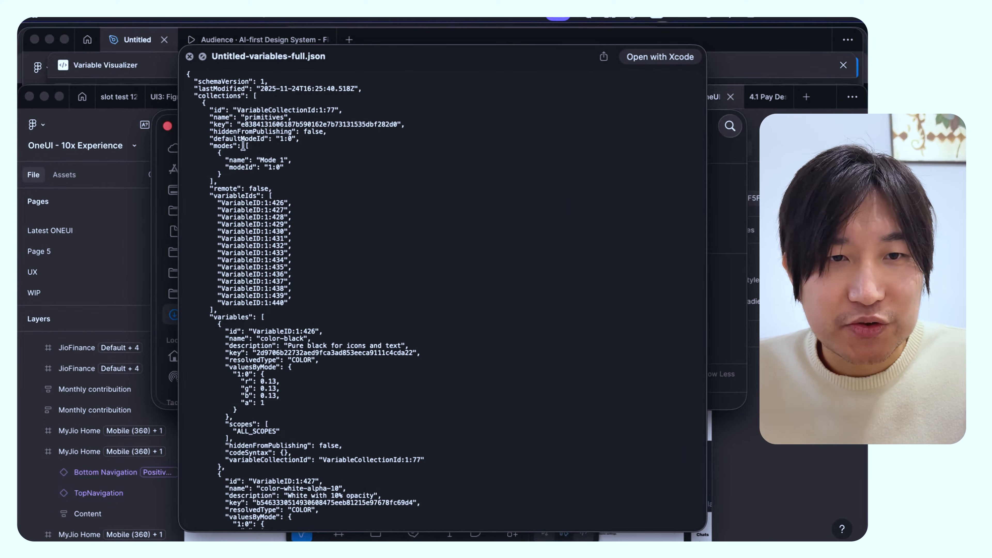
Step: Examine the primitives collection in the exported JSON, including its name, variable IDs and the color-black values by mode
{"action": "left_click_drag", "start_coordinate": [251, 97], "coordinate": [248, 179]}
{"action": "left_click", "coordinate": [248, 179]}
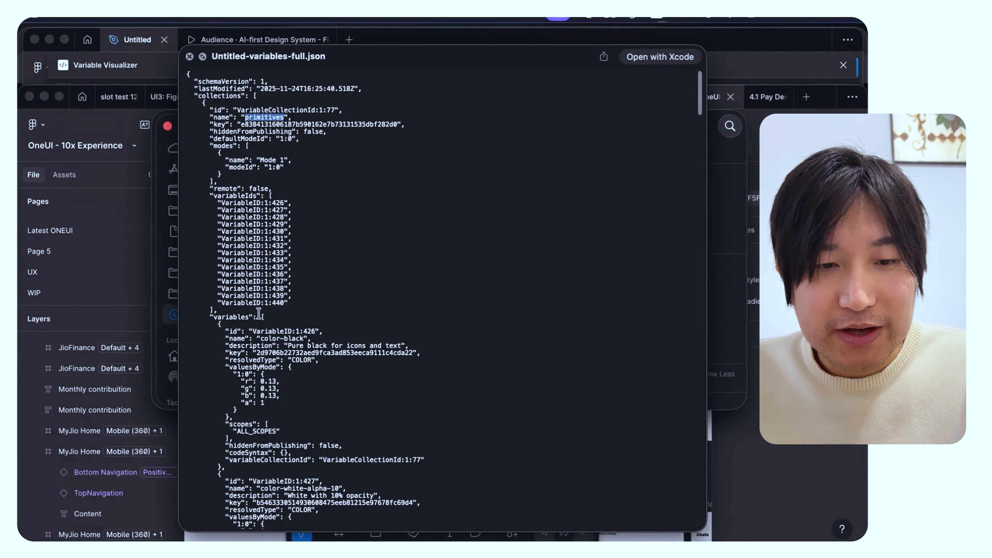
{"action": "scroll", "coordinate": [248, 356], "scroll_direction": "down", "scroll_amount": 5}
{"action": "left_click_drag", "start_coordinate": [222, 189], "coordinate": [282, 333]}
{"action": "left_click", "coordinate": [282, 333]}
{"action": "left_click_drag", "start_coordinate": [287, 266], "coordinate": [234, 243]}
{"action": "scroll", "coordinate": [251, 348], "scroll_direction": "down", "scroll_amount": 1}
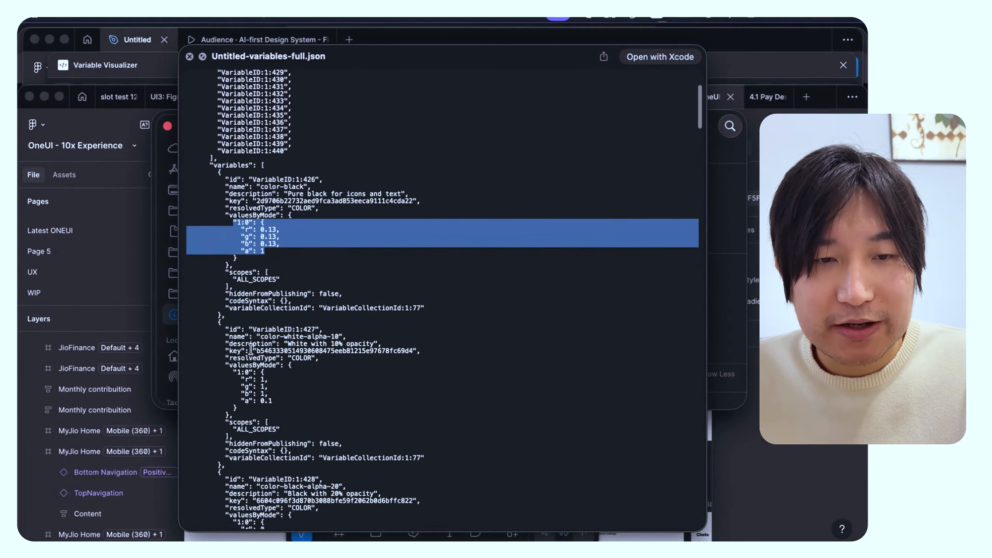
{"action": "scroll", "coordinate": [260, 348], "scroll_direction": "down", "scroll_amount": 20}
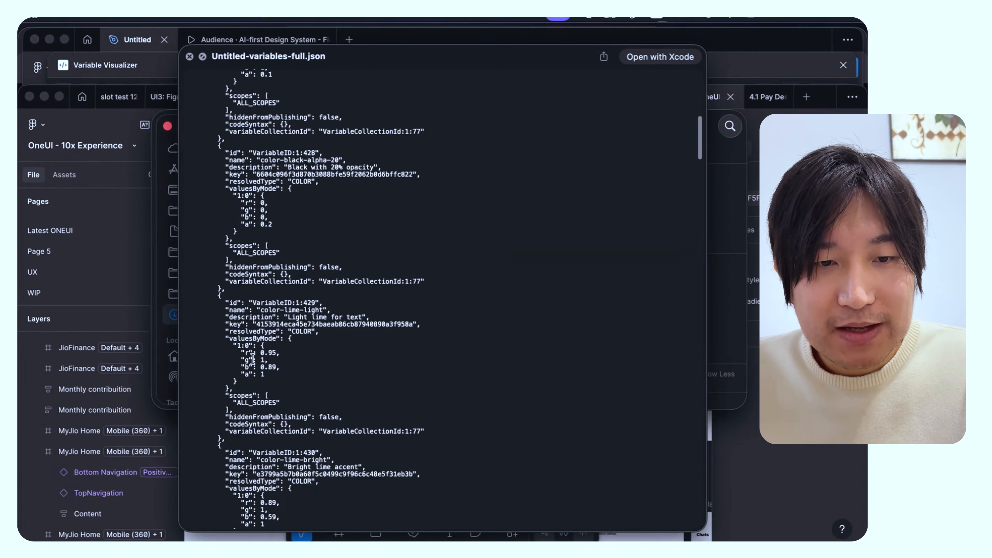
{"action": "scroll", "coordinate": [253, 358], "scroll_direction": "down", "scroll_amount": 20}
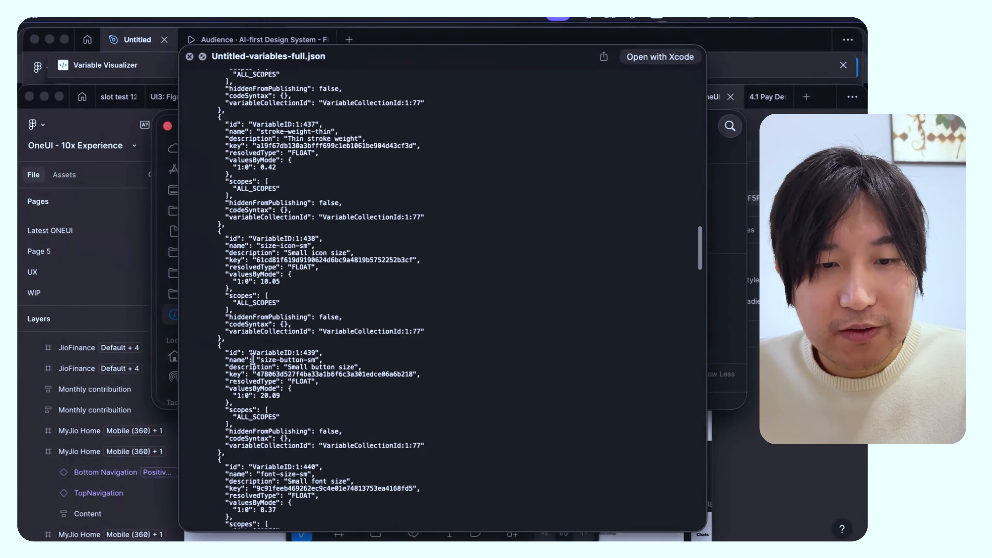
Step: Examine how the semantics and component collections and their variable aliases are recorded in the exported JSON
{"action": "scroll", "coordinate": [253, 359], "scroll_direction": "down", "scroll_amount": 5}
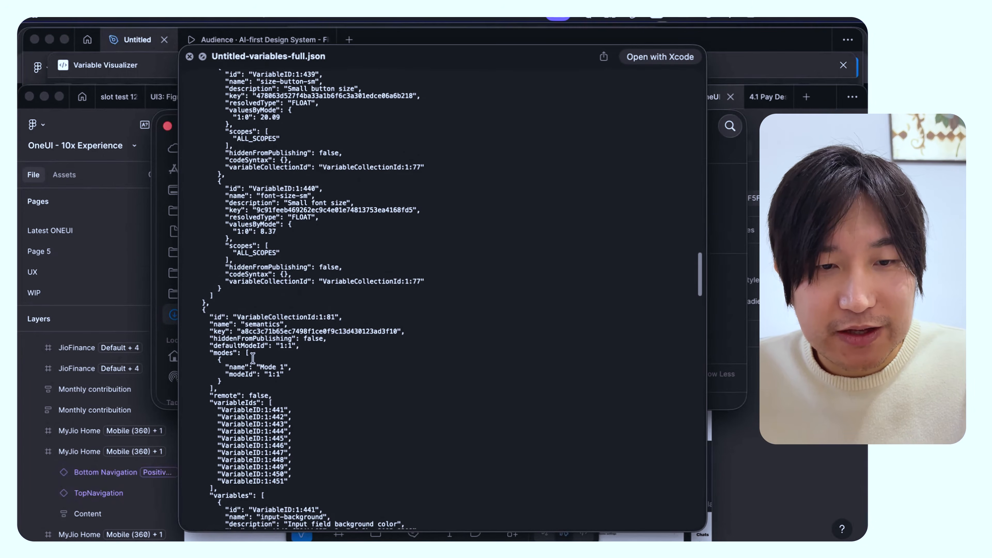
{"action": "double_click", "coordinate": [259, 325]}
{"action": "scroll", "coordinate": [261, 388], "scroll_direction": "down", "scroll_amount": 20}
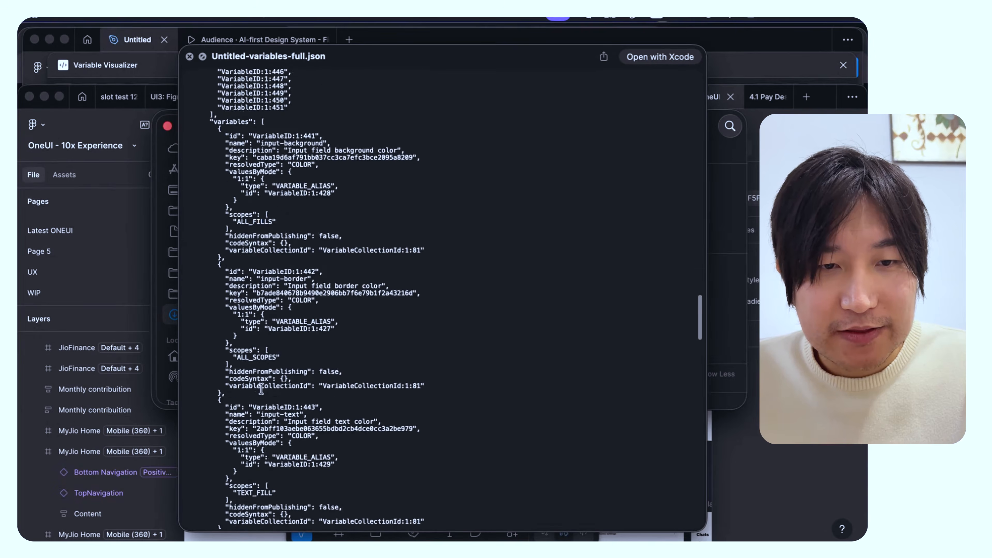
{"action": "scroll", "coordinate": [261, 388], "scroll_direction": "down", "scroll_amount": 20}
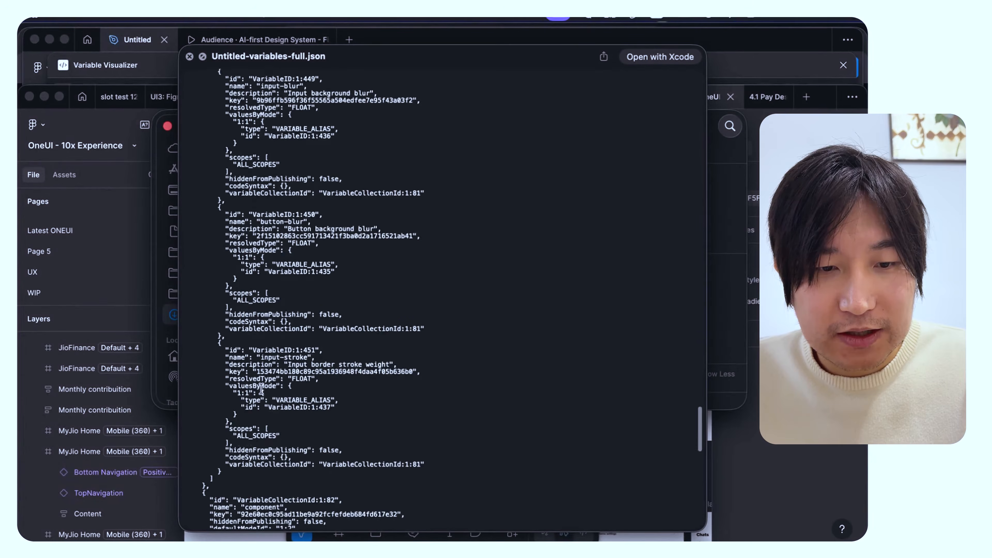
{"action": "scroll", "coordinate": [261, 388], "scroll_direction": "down", "scroll_amount": 20}
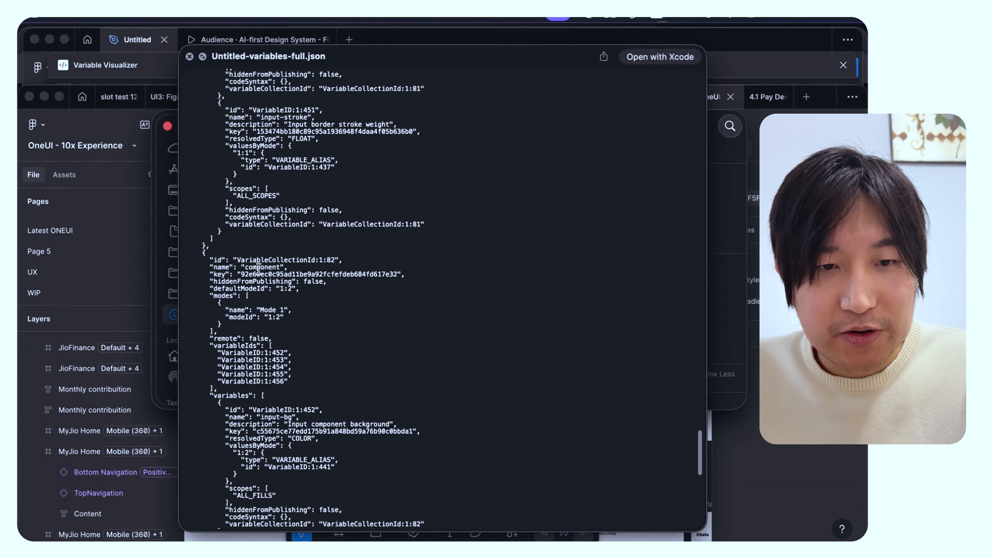
{"action": "double_click", "coordinate": [257, 267]}
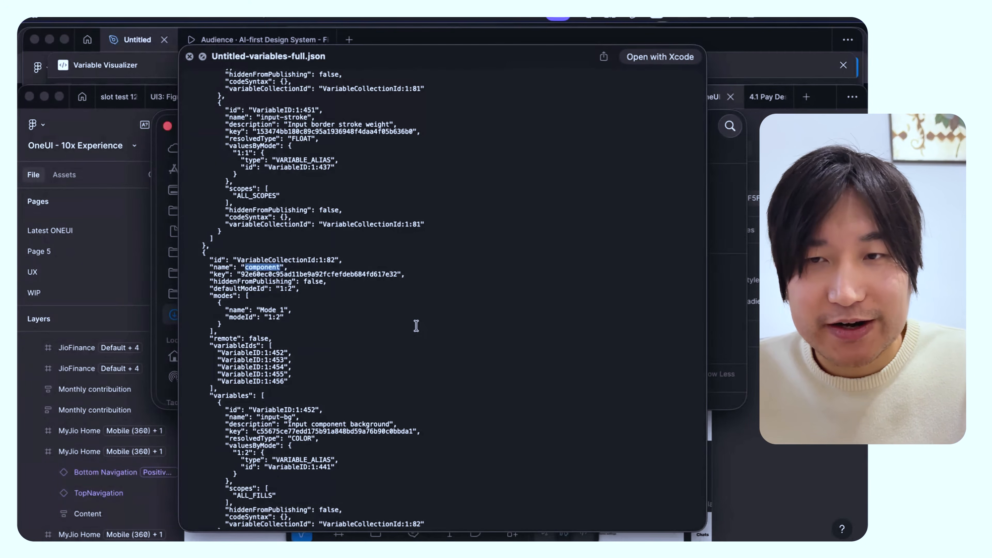
Step: Close the JSON preview and switch back to the Untitled Figma file with the Variable Visualizer graph
{"action": "left_click", "coordinate": [726, 284]}
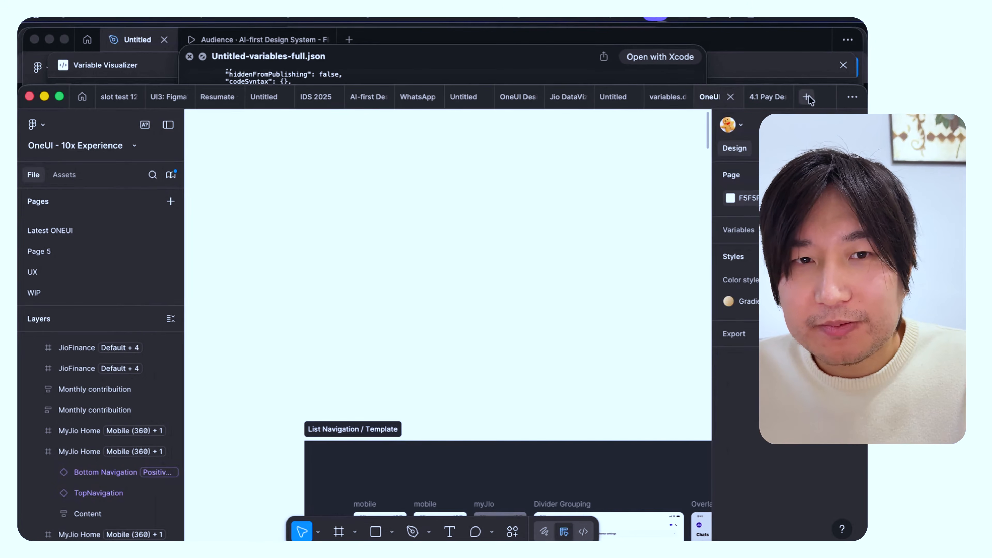
{"action": "double_click", "coordinate": [823, 102]}
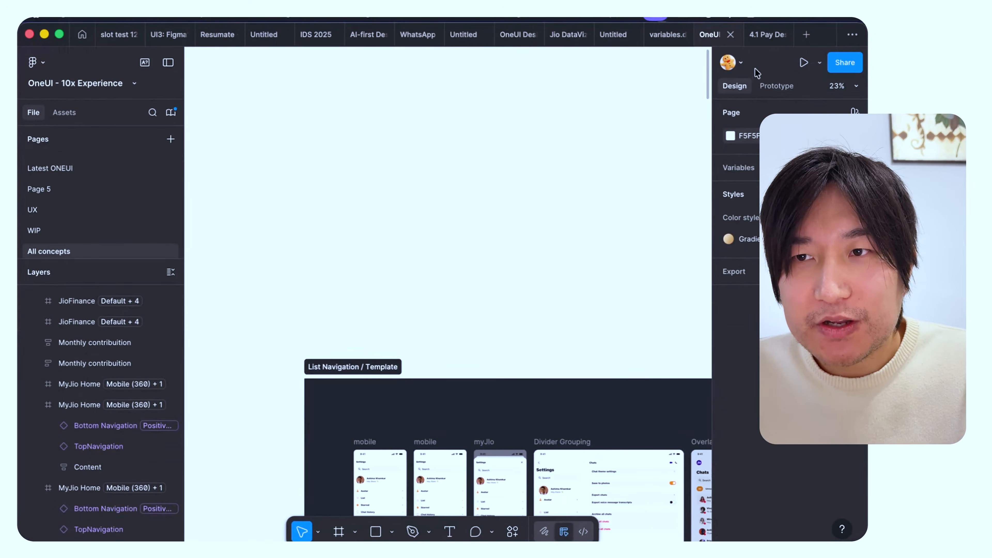
{"action": "double_click", "coordinate": [835, 33]}
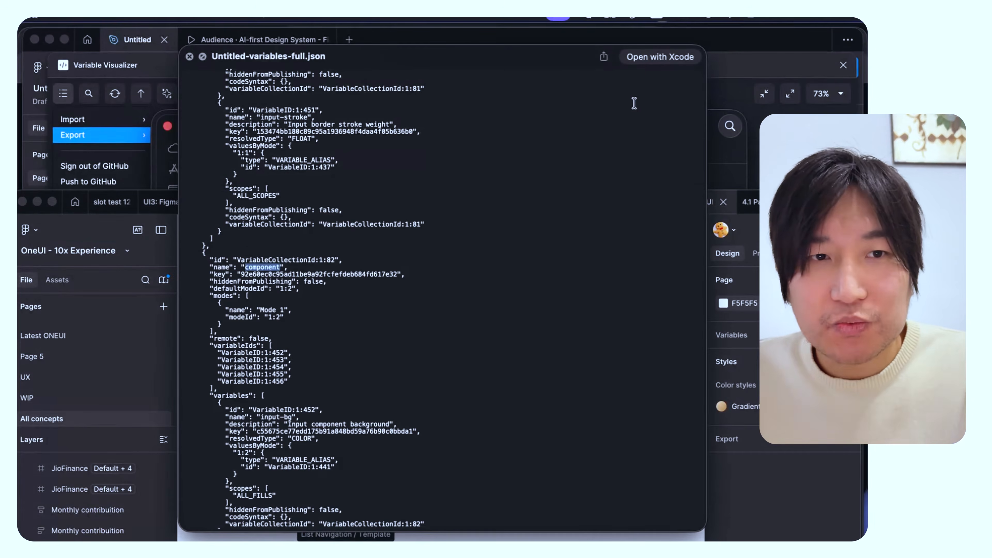
{"action": "key", "text": "space"}
{"action": "left_click", "coordinate": [451, 104]}
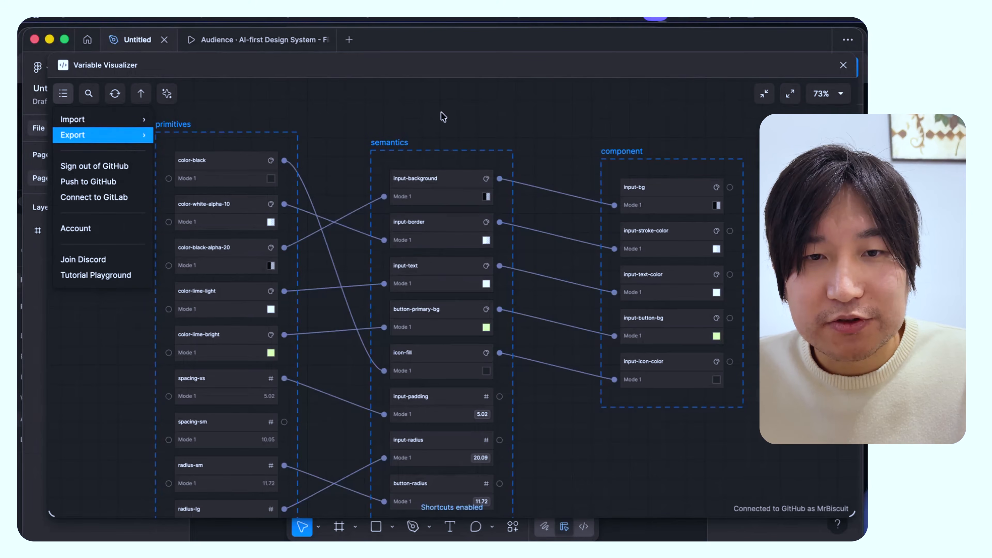
Step: Inspect the semantics collection, add a second mode to the component collection, and deselect it
{"action": "scroll", "coordinate": [380, 158], "scroll_direction": "up", "scroll_amount": 2}
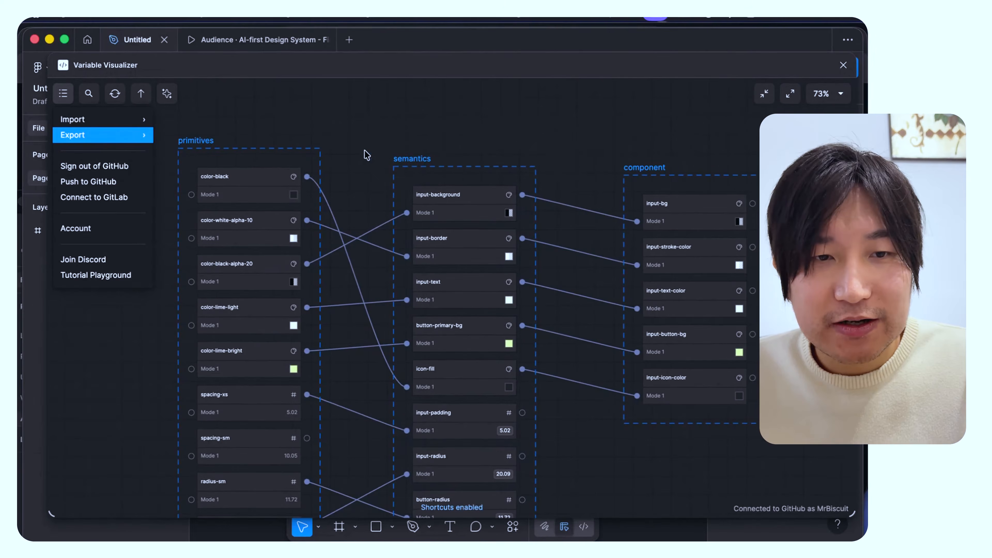
{"action": "left_click", "coordinate": [255, 183]}
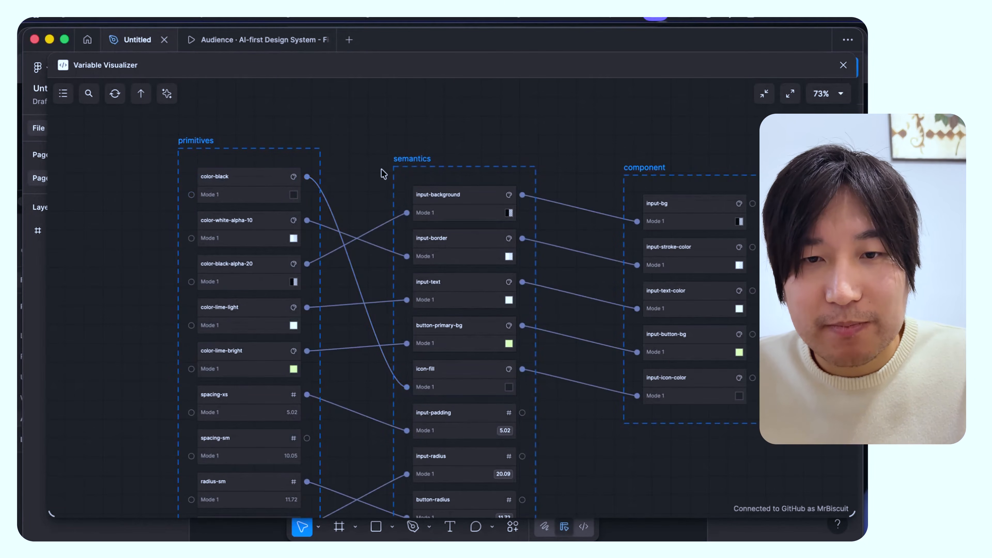
{"action": "left_click", "coordinate": [449, 190]}
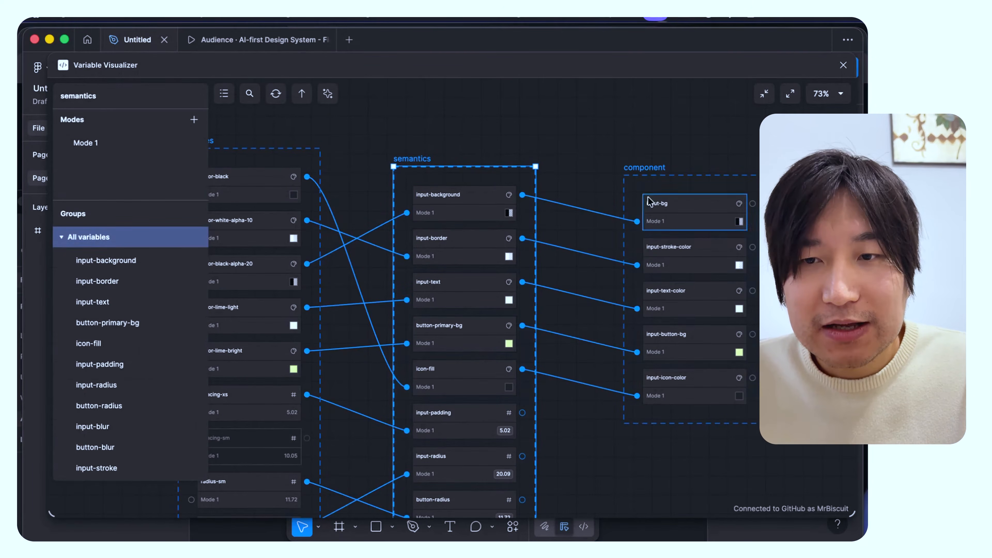
{"action": "left_click", "coordinate": [661, 188]}
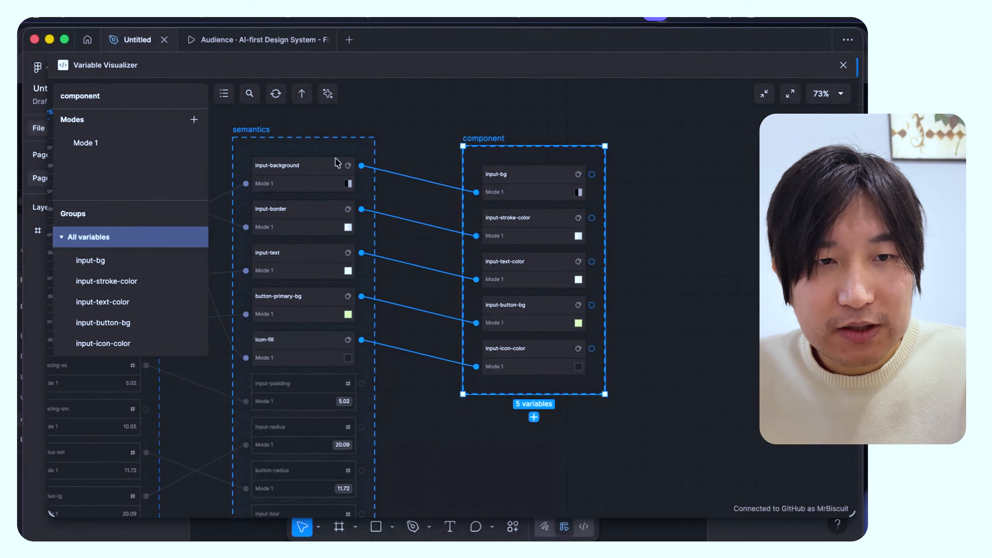
{"action": "left_click", "coordinate": [193, 119]}
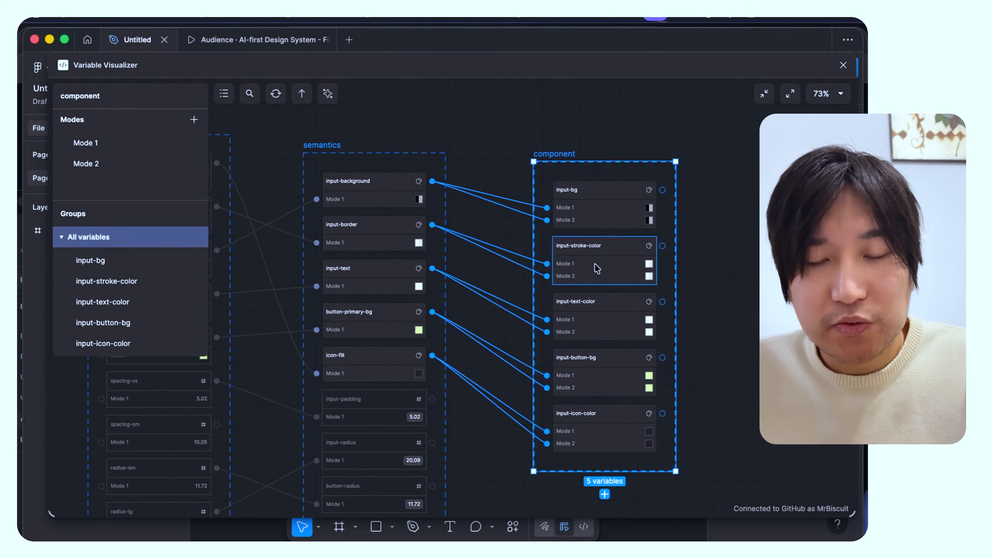
{"action": "scroll", "coordinate": [596, 266], "scroll_direction": "left", "scroll_amount": 3}
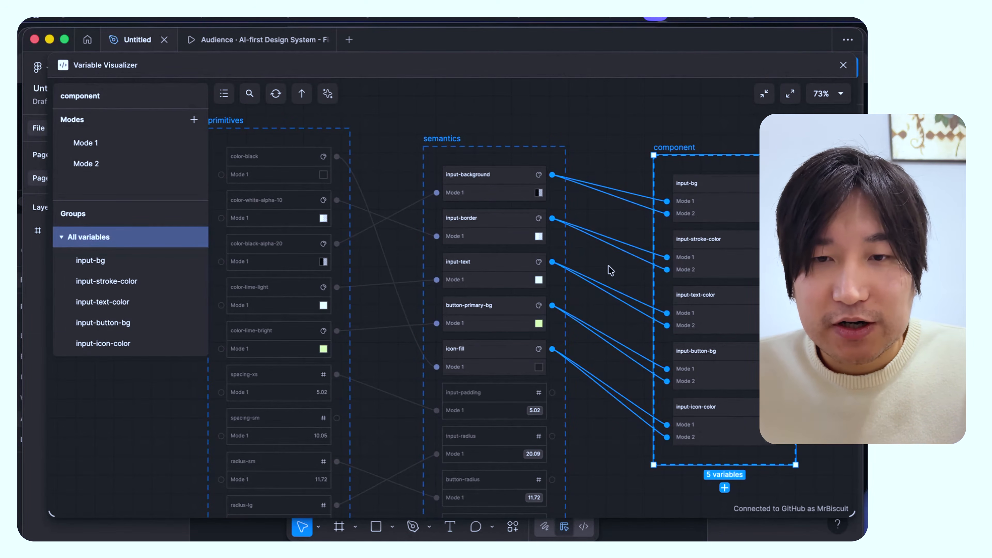
{"action": "left_click", "coordinate": [507, 237]}
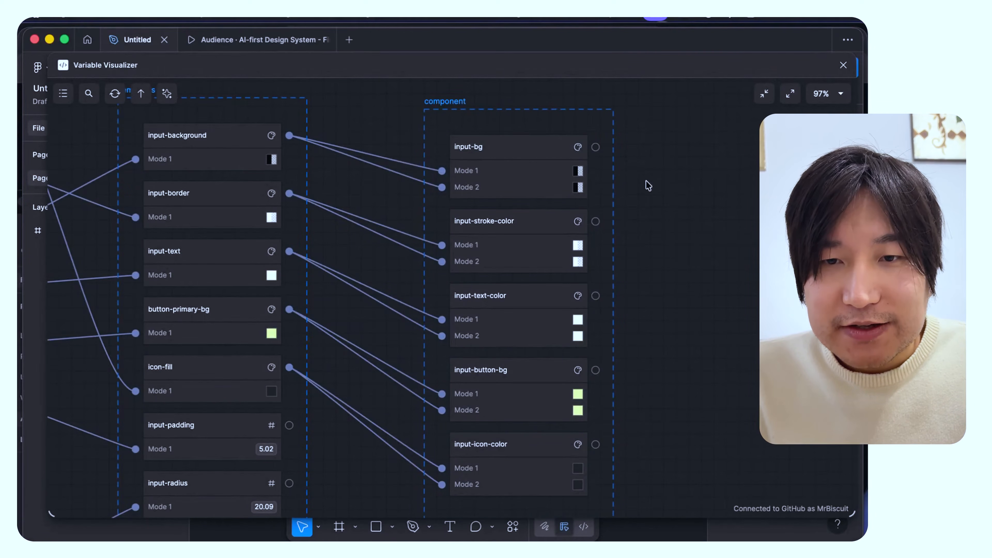
Step: Delete Mode 2 from the component collection and deselect the collection
{"action": "left_click", "coordinate": [598, 182]}
{"action": "right_click", "coordinate": [105, 159]}
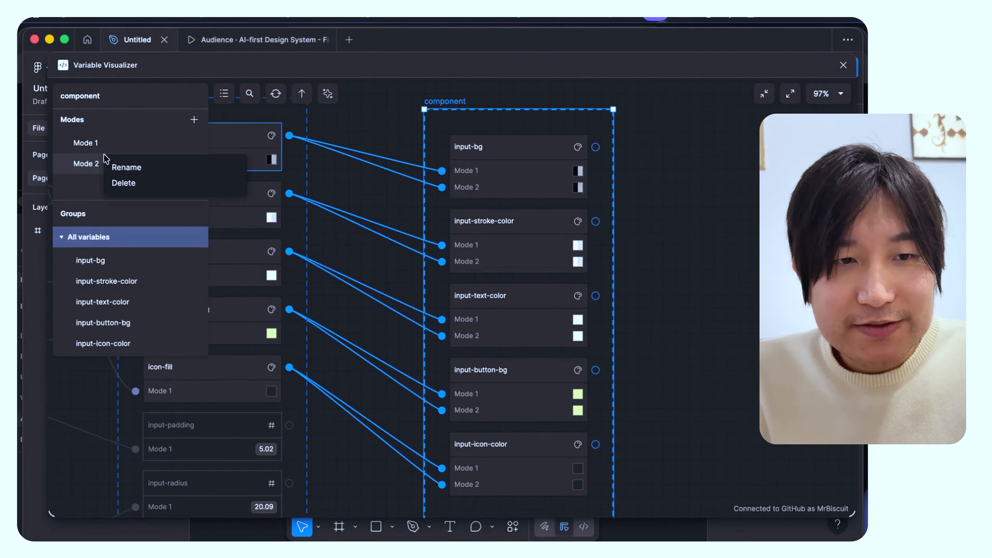
{"action": "left_click", "coordinate": [124, 183]}
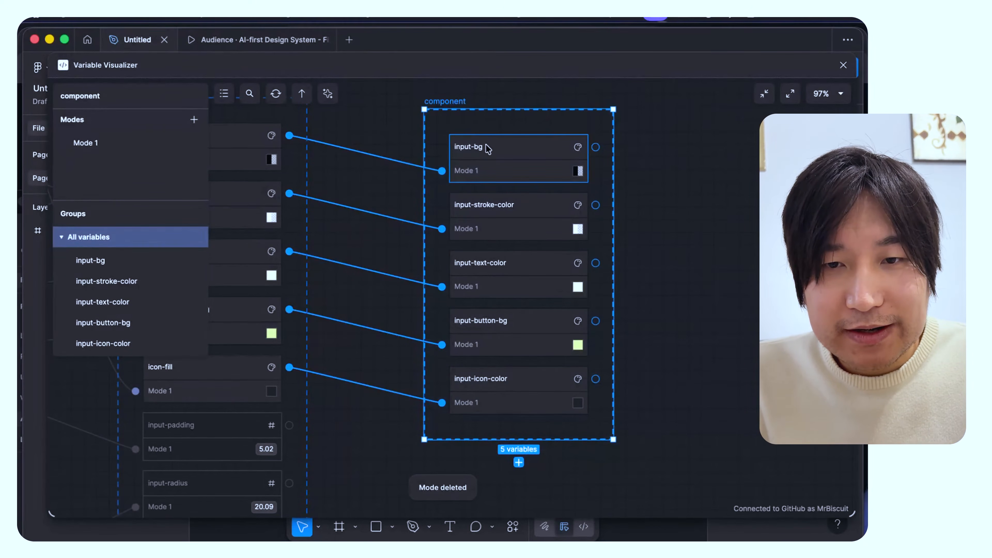
{"action": "left_click", "coordinate": [647, 262]}
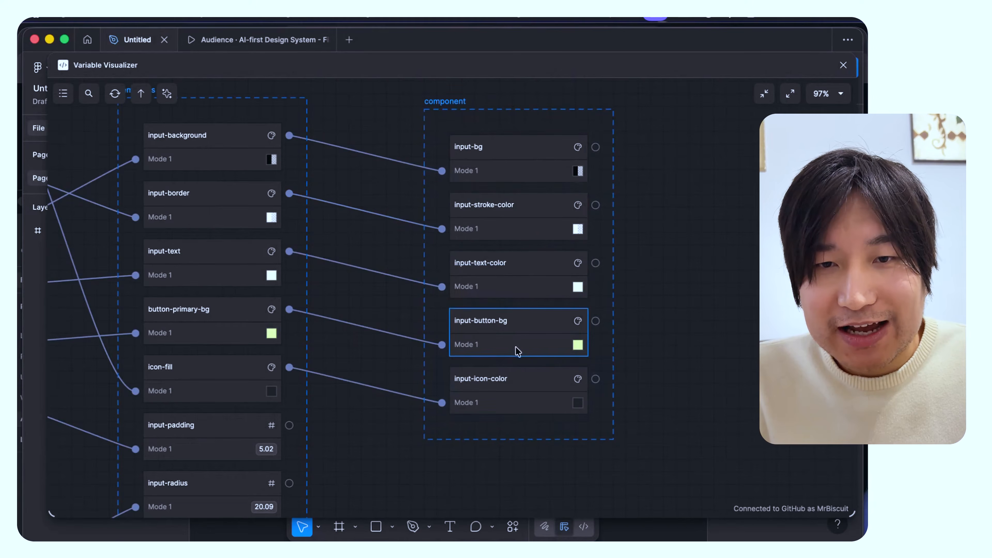
Step: Batch rename all five component variables by replacing "-" with "/", and check the renamed variables individually
{"action": "left_click", "coordinate": [536, 163]}
{"action": "key", "text": "super+a"}
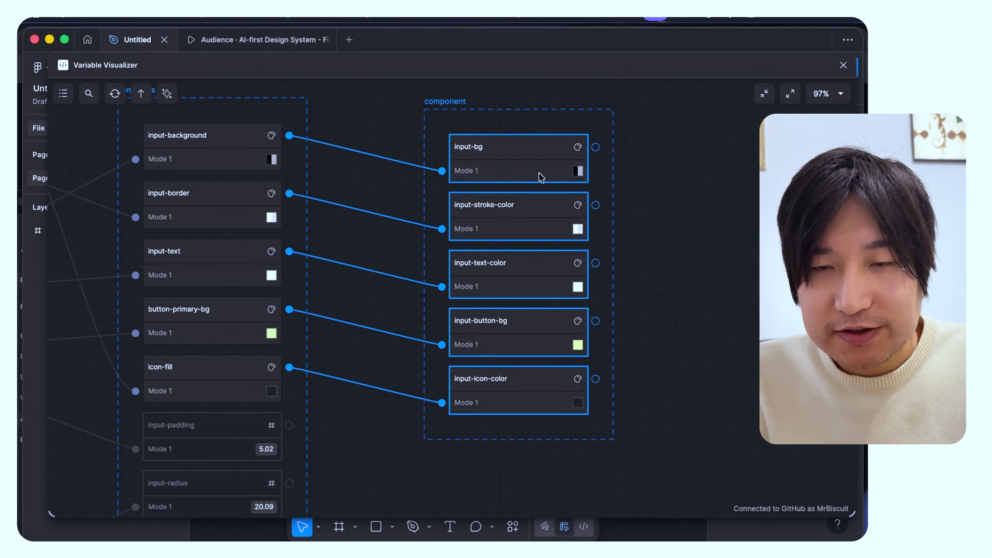
{"action": "right_click", "coordinate": [549, 171]}
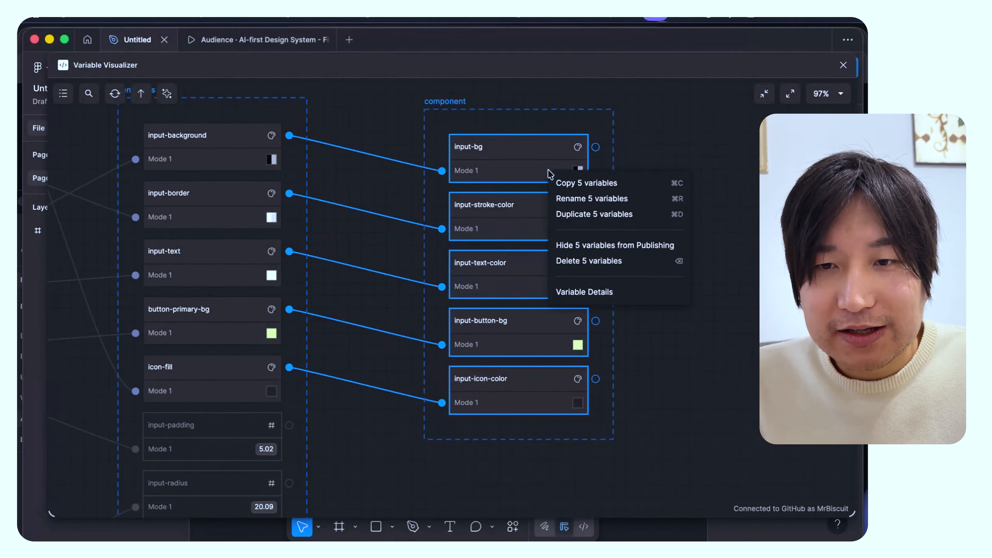
{"action": "left_click", "coordinate": [562, 198]}
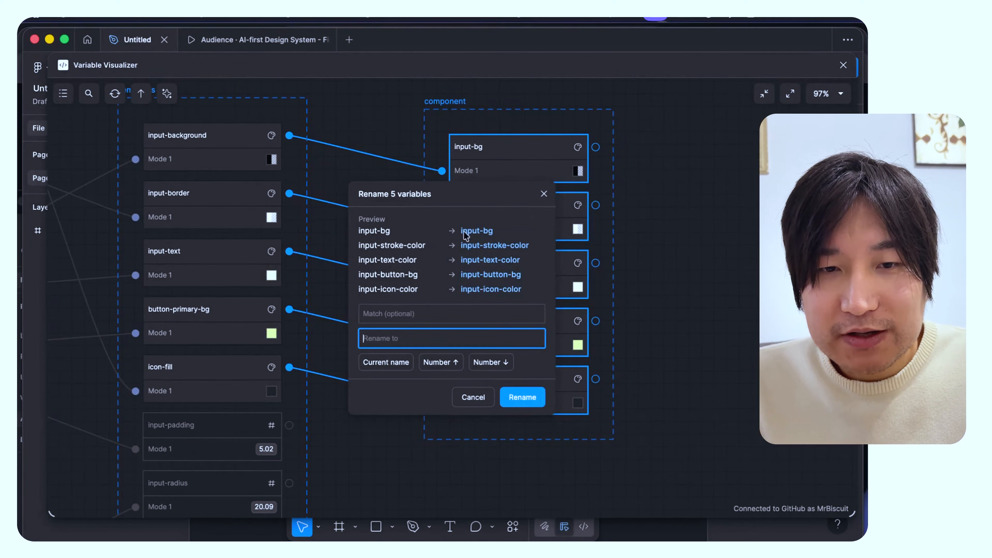
{"action": "left_click", "coordinate": [392, 313]}
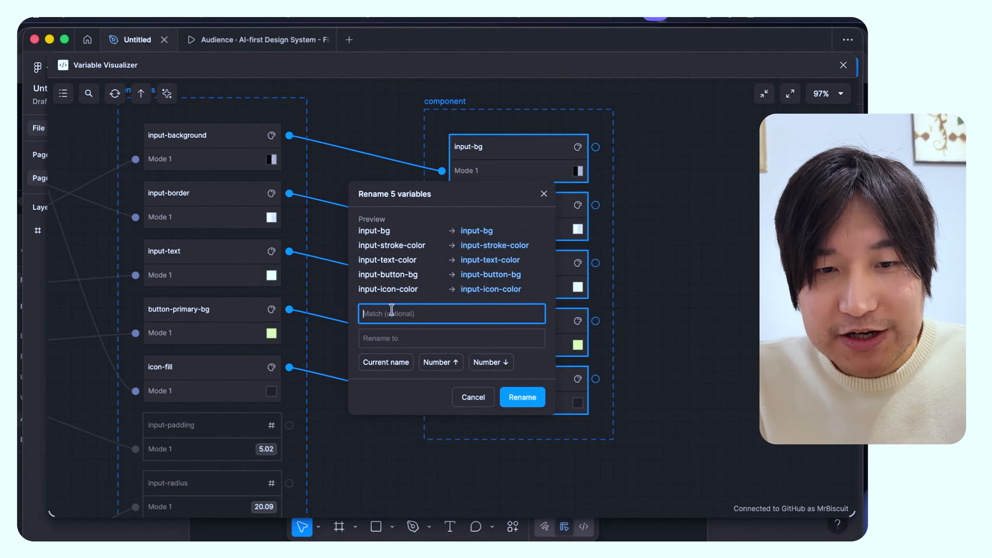
{"action": "type", "text": "-"}
{"action": "key", "text": "Tab"}
{"action": "type", "text": "/"}
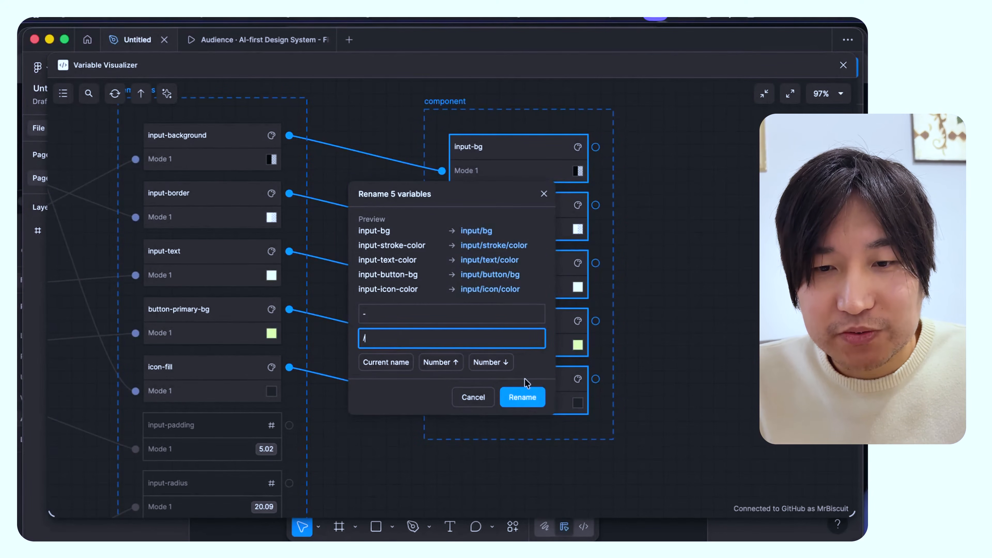
{"action": "left_click", "coordinate": [525, 398]}
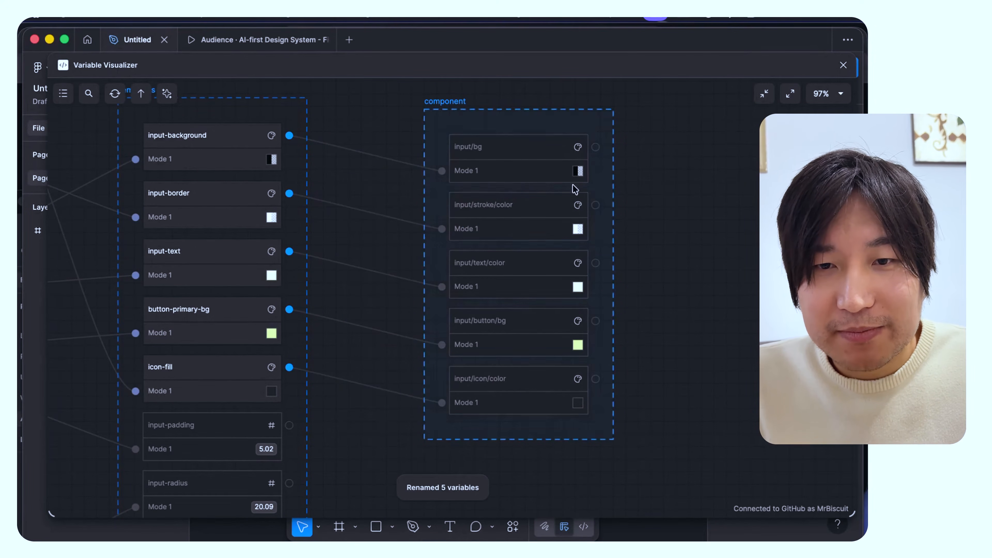
{"action": "left_click", "coordinate": [566, 199]}
{"action": "left_click", "coordinate": [523, 265]}
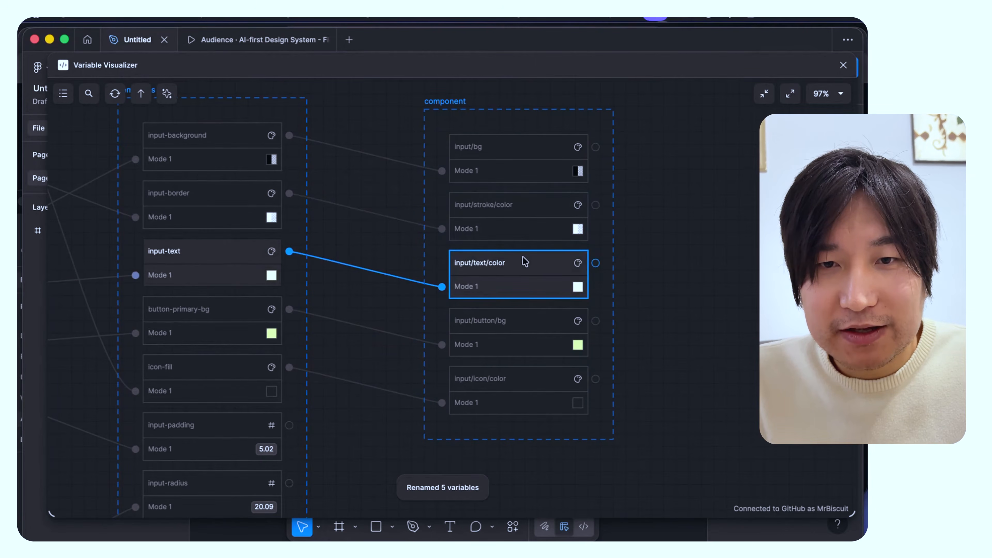
{"action": "left_click", "coordinate": [525, 172]}
{"action": "left_click", "coordinate": [521, 321]}
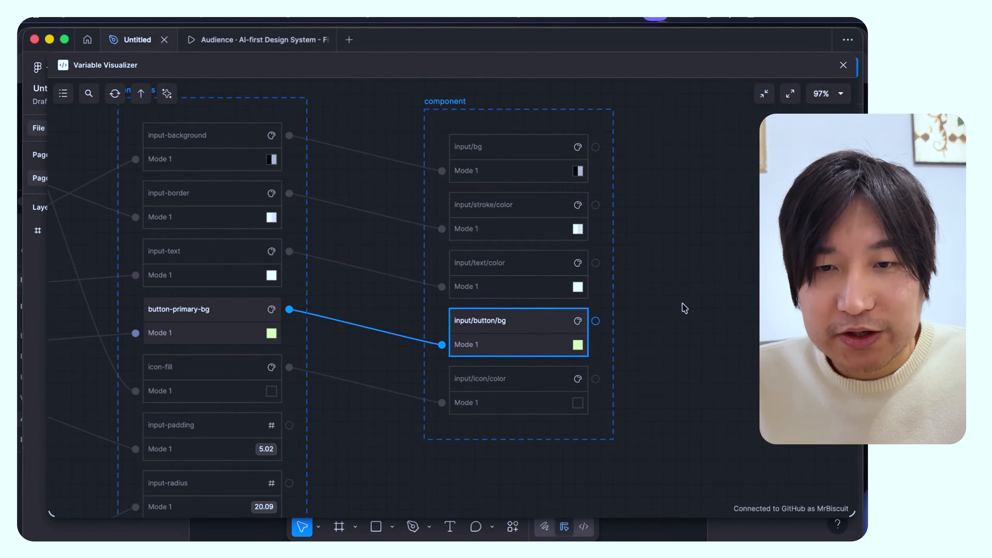
Step: Batch rename the five component variables by replacing "bg" with "background", and check the renamed button variable
{"action": "left_click_drag", "start_coordinate": [667, 421], "coordinate": [526, 174]}
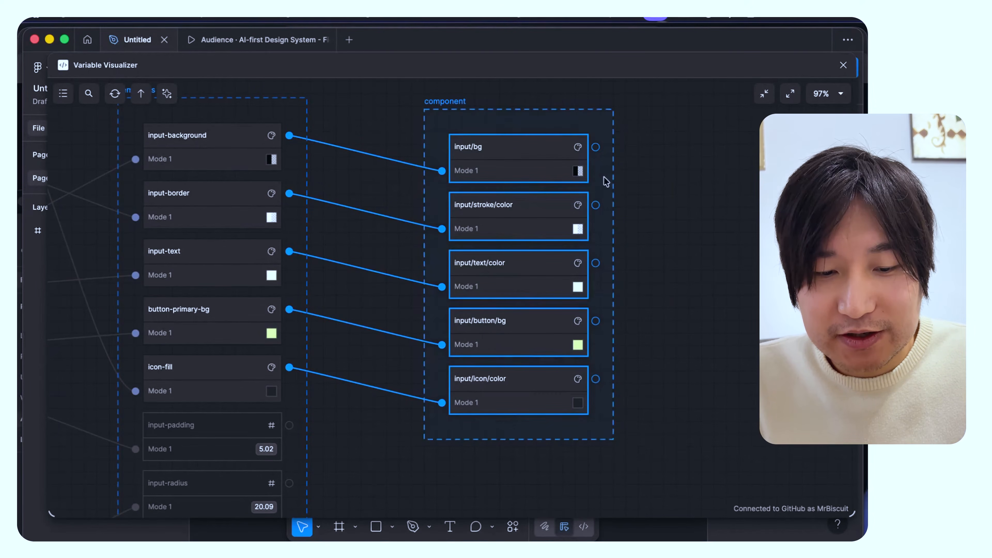
{"action": "key", "text": "super+r"}
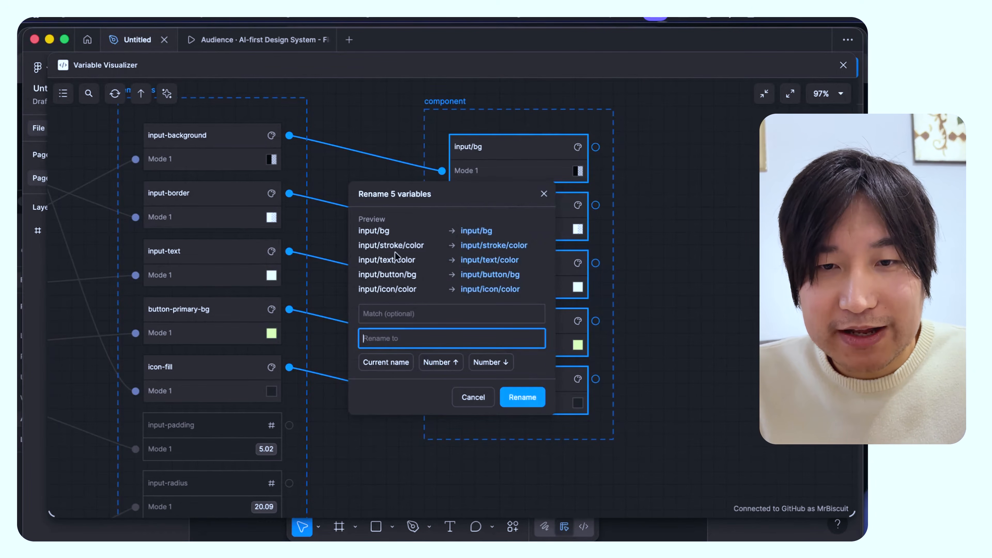
{"action": "left_click", "coordinate": [418, 313]}
{"action": "type", "text": "bg"}
{"action": "key", "text": "Tab"}
{"action": "type", "text": "background"}
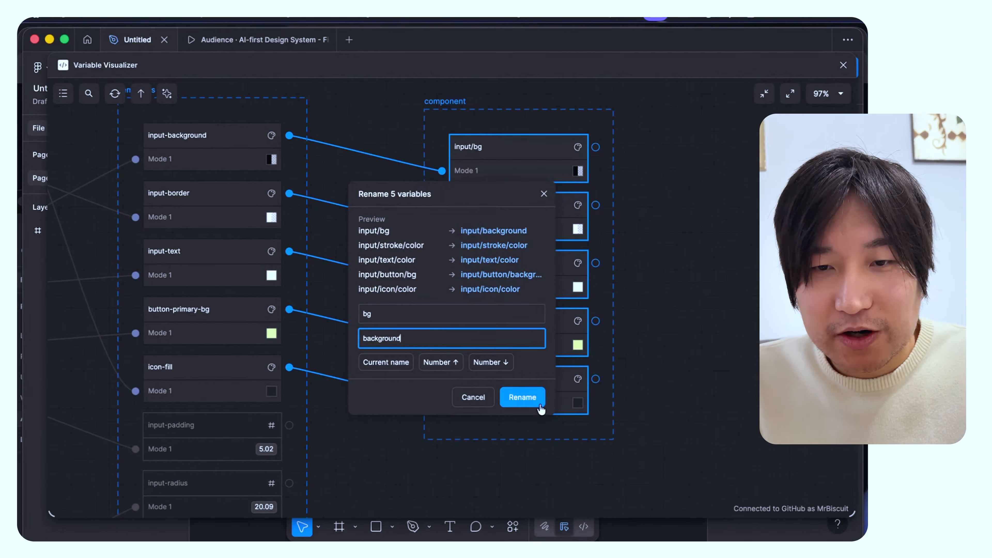
{"action": "left_click", "coordinate": [537, 402]}
{"action": "left_click", "coordinate": [528, 325]}
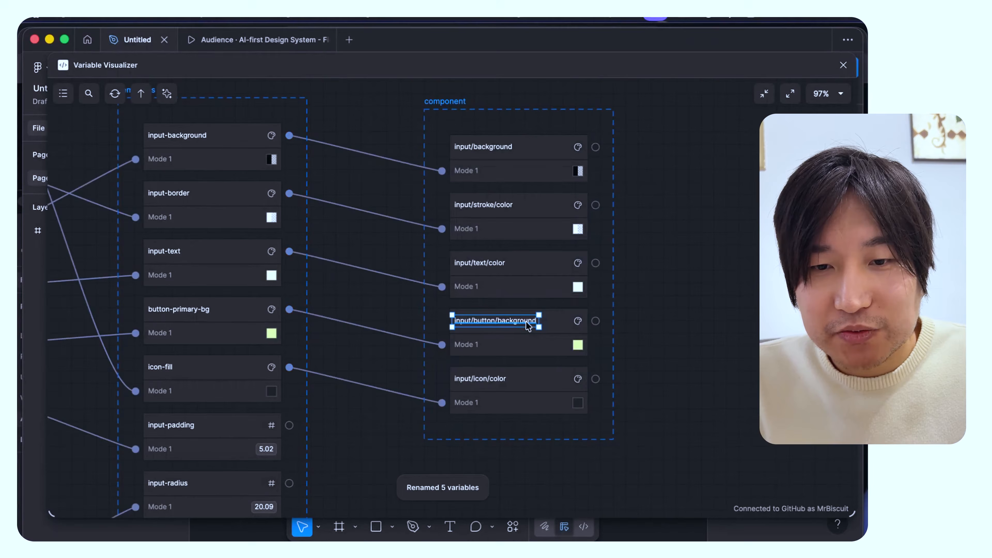
Step: Open the AI Assistant with the semantics collection selected, and place its window over the empty canvas beside the semantics variables
{"action": "left_click", "coordinate": [507, 147]}
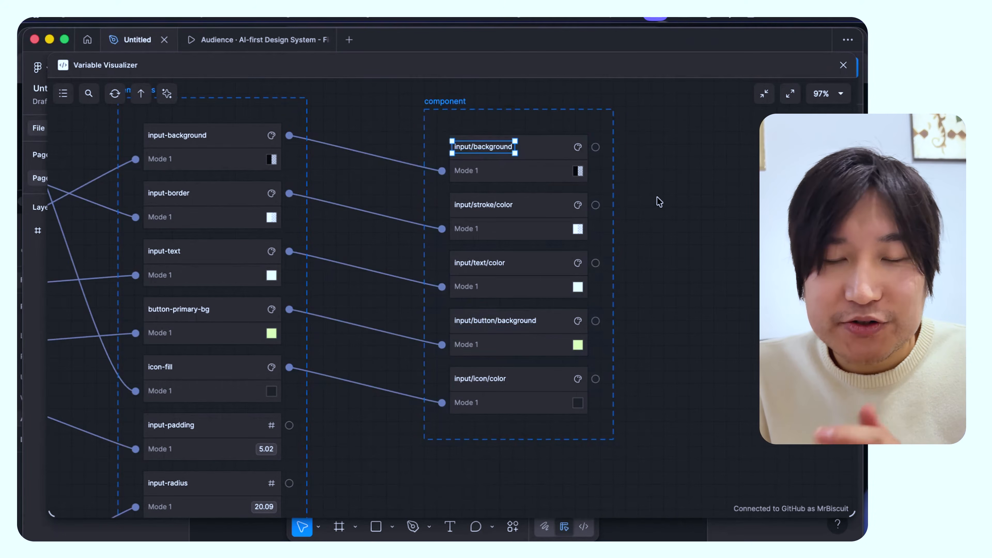
{"action": "scroll", "coordinate": [602, 226], "scroll_direction": "left", "scroll_amount": 3}
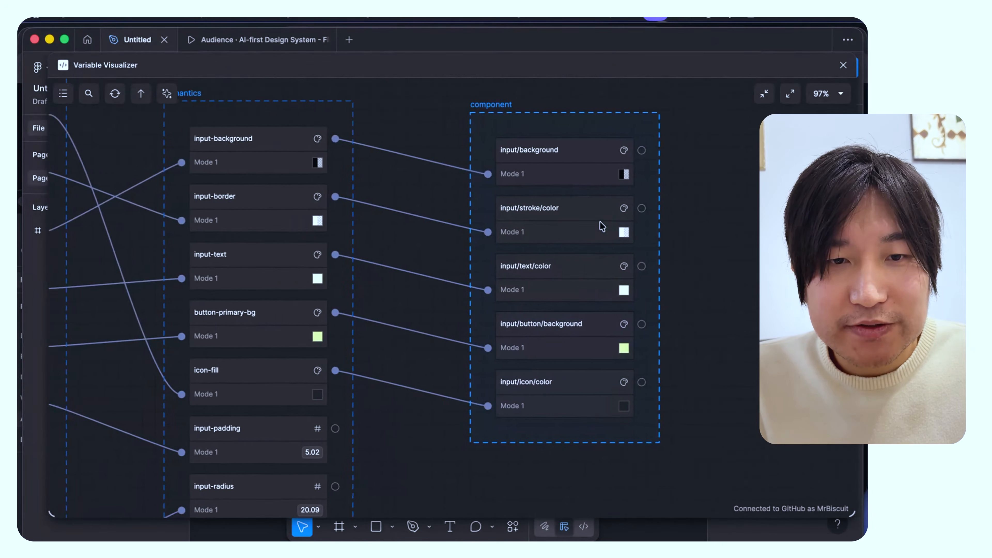
{"action": "scroll", "coordinate": [602, 227], "scroll_direction": "left", "scroll_amount": 5}
{"action": "scroll", "coordinate": [406, 228], "scroll_direction": "up", "scroll_amount": 2}
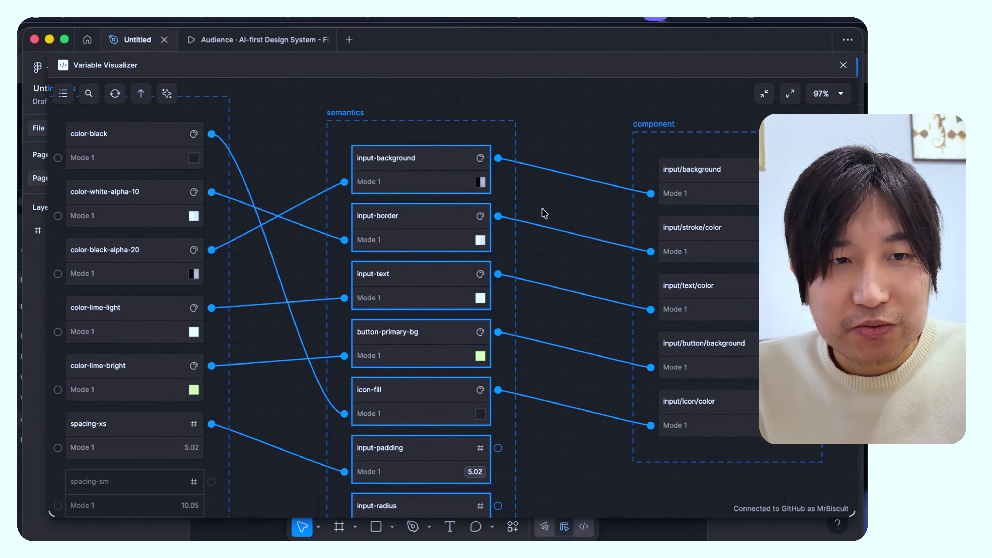
{"action": "left_click", "coordinate": [344, 113]}
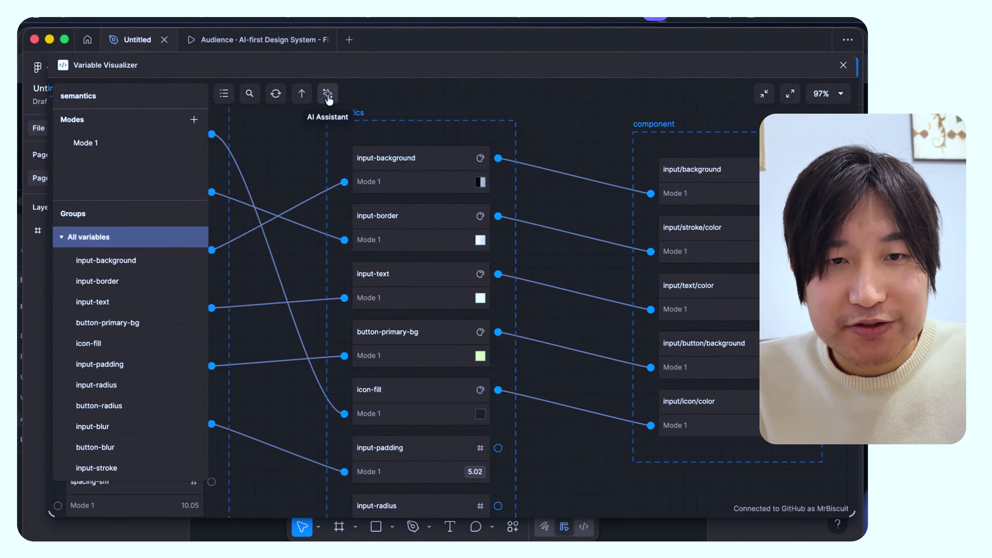
{"action": "left_click", "coordinate": [328, 93]}
{"action": "left_click_drag", "start_coordinate": [430, 160], "coordinate": [539, 131]}
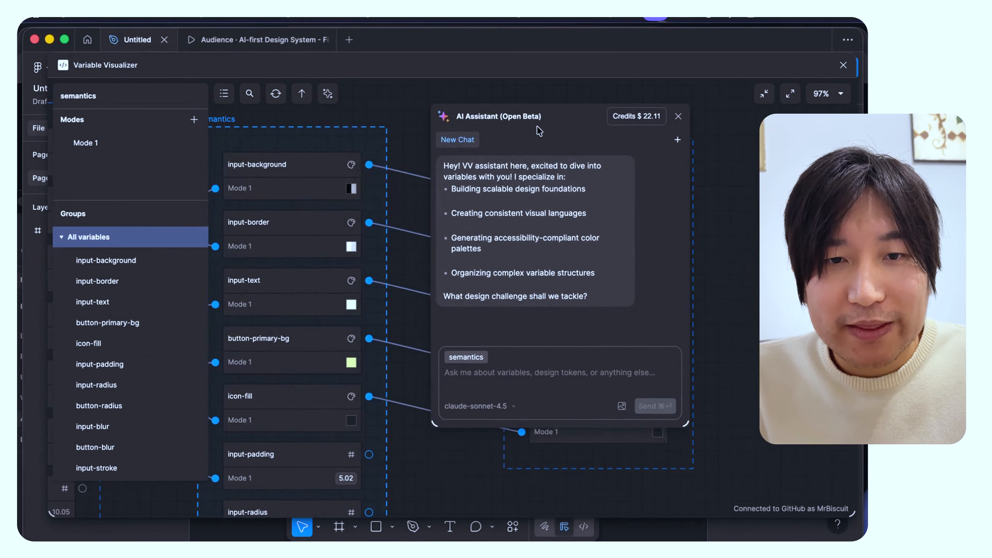
Step: Compare the assistant's context with no collection selected and with semantics selected, keep semantics as context, and look through its variables
{"action": "scroll", "coordinate": [398, 172], "scroll_direction": "down", "scroll_amount": 2}
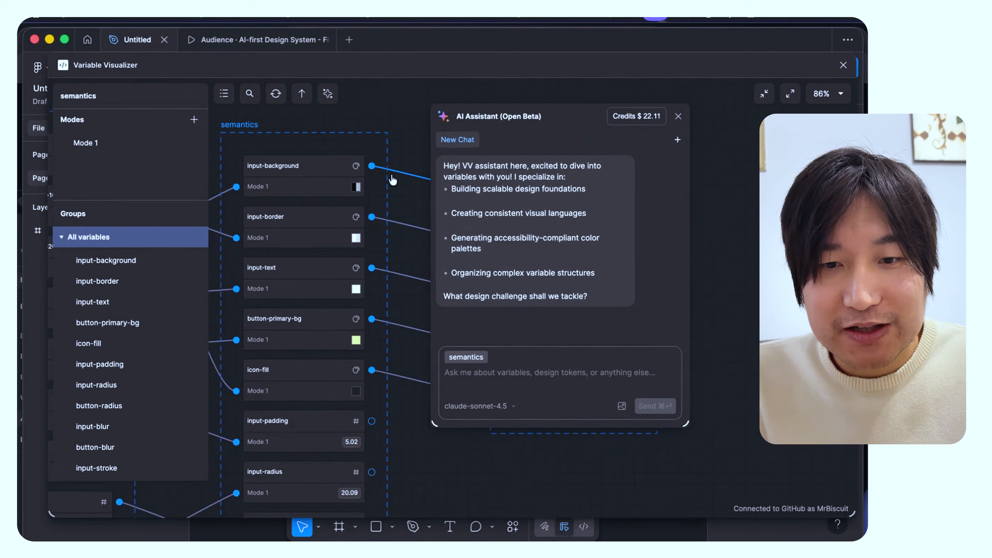
{"action": "left_click", "coordinate": [383, 110]}
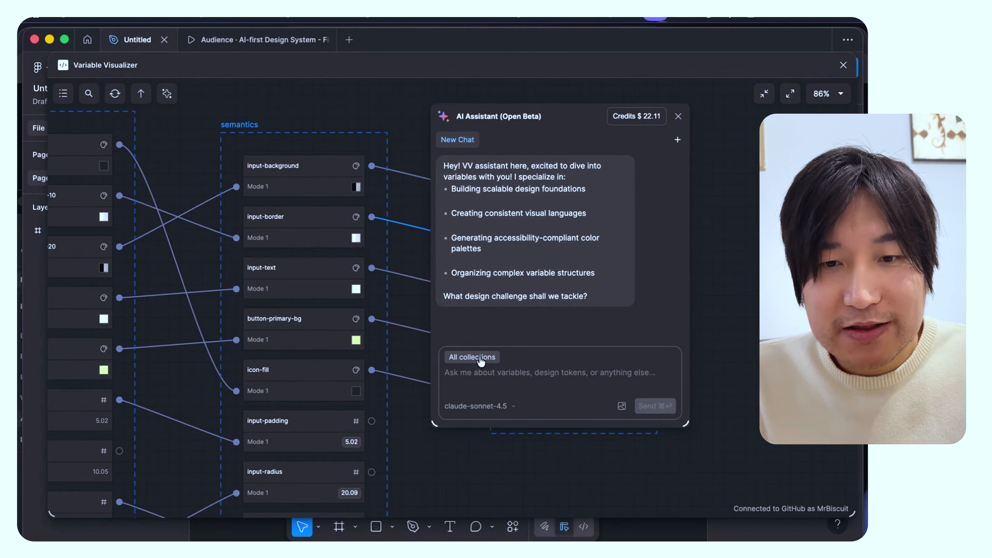
{"action": "left_click", "coordinate": [304, 139]}
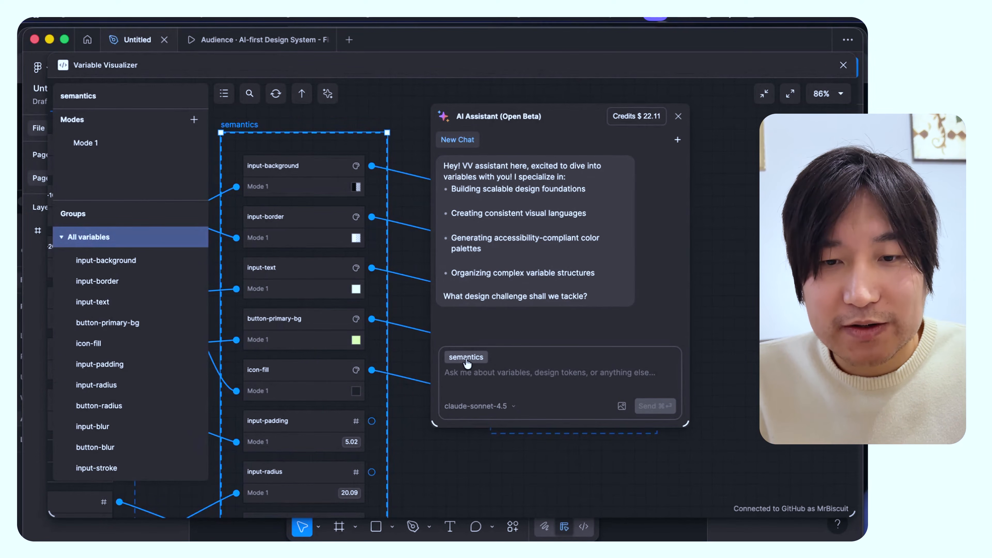
{"action": "left_click", "coordinate": [481, 370]}
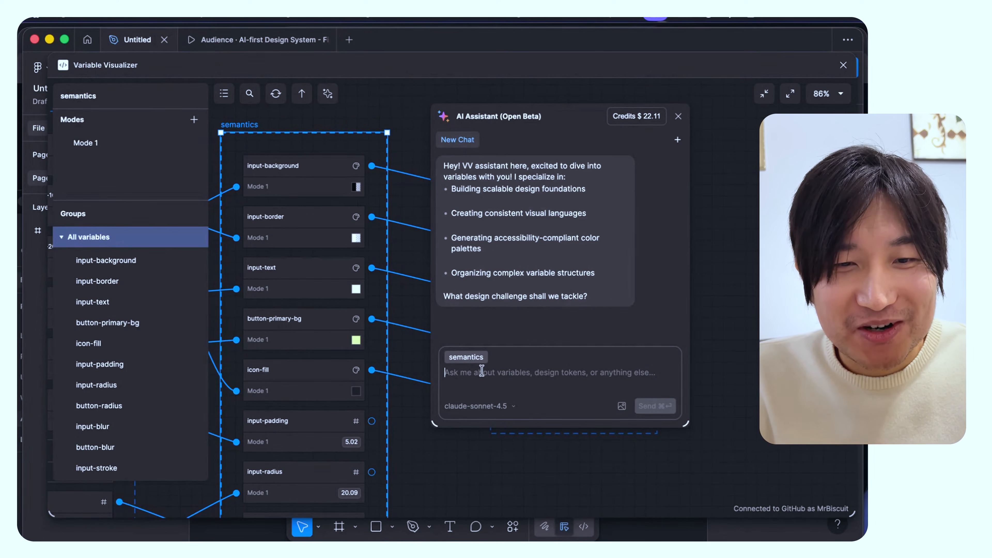
{"action": "scroll", "coordinate": [316, 339], "scroll_direction": "down", "scroll_amount": 2}
{"action": "scroll", "coordinate": [316, 340], "scroll_direction": "left", "scroll_amount": 1}
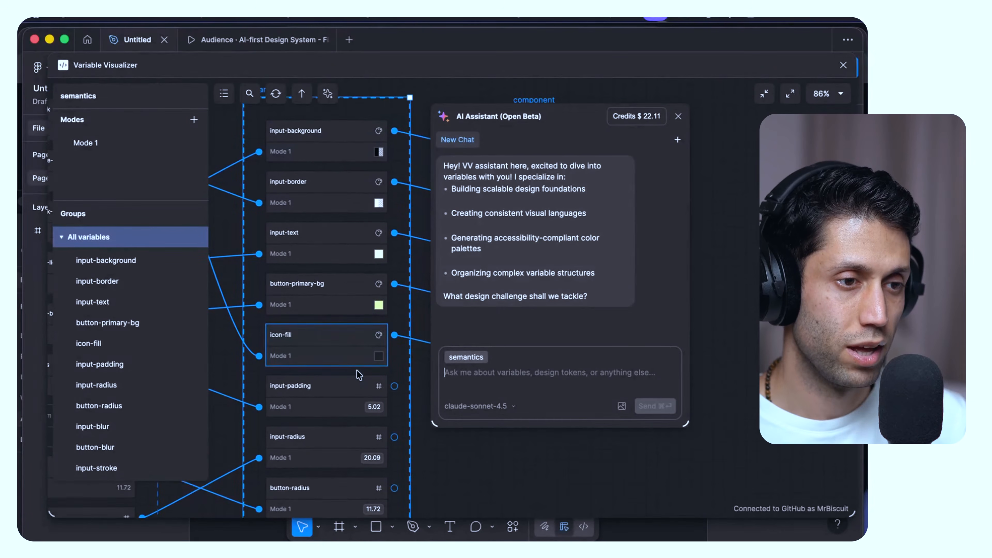
{"action": "scroll", "coordinate": [339, 353], "scroll_direction": "up", "scroll_amount": 2}
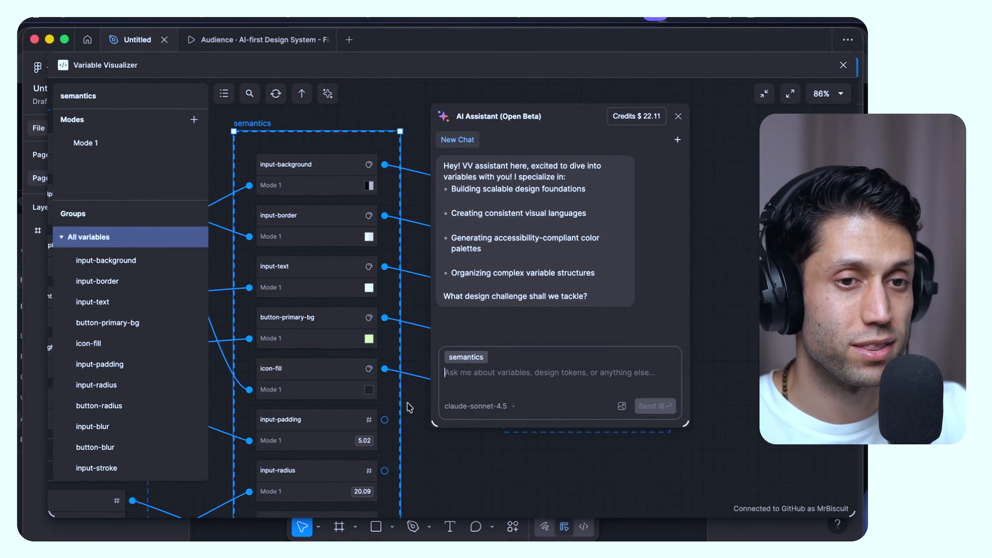
{"action": "scroll", "coordinate": [409, 418], "scroll_direction": "down", "scroll_amount": 7}
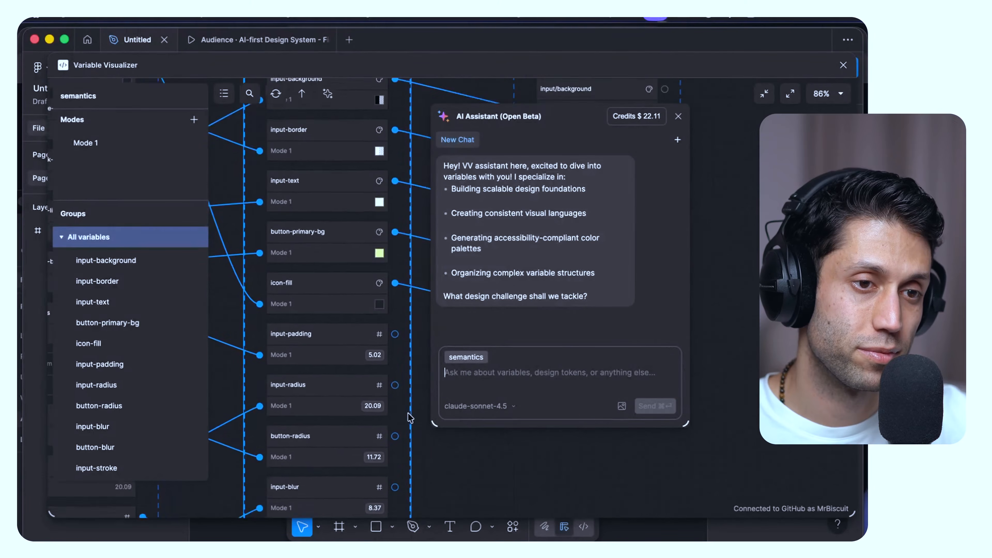
{"action": "scroll", "coordinate": [409, 418], "scroll_direction": "up", "scroll_amount": 7}
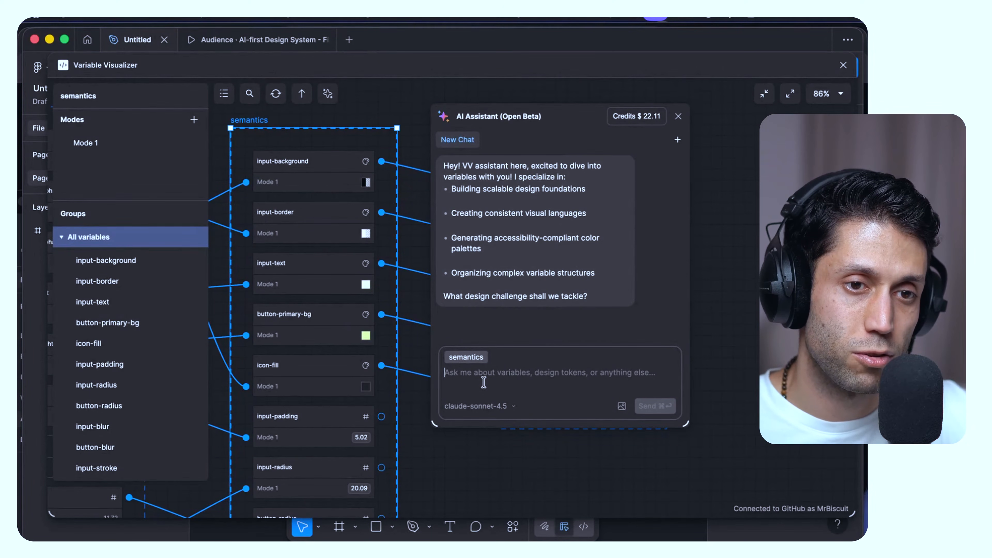
Step: Begin the assistant prompt with "i would like to change the naming for all of these variable to be", correcting the misspelled "variable"
{"action": "type", "text": "i would like "}
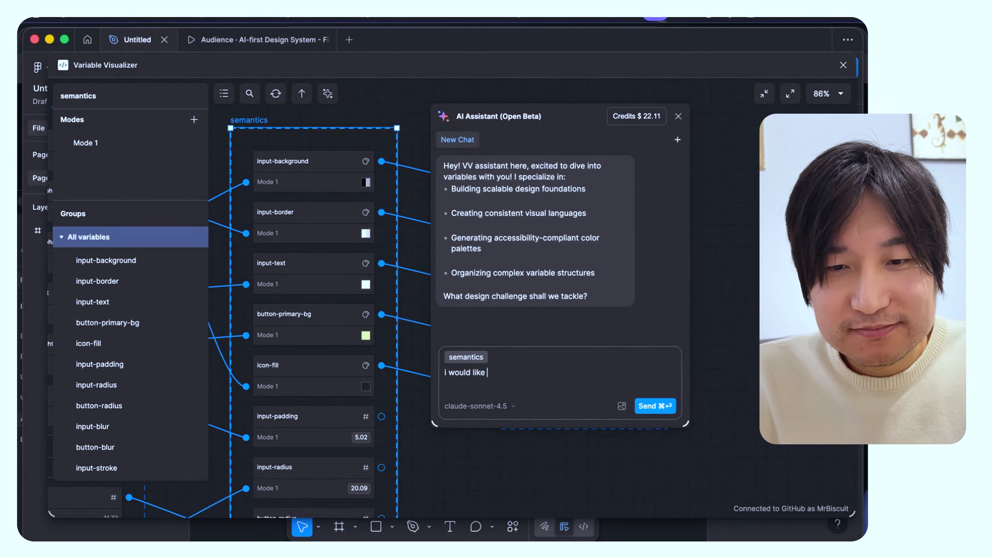
{"action": "type", "text": "to change the na"}
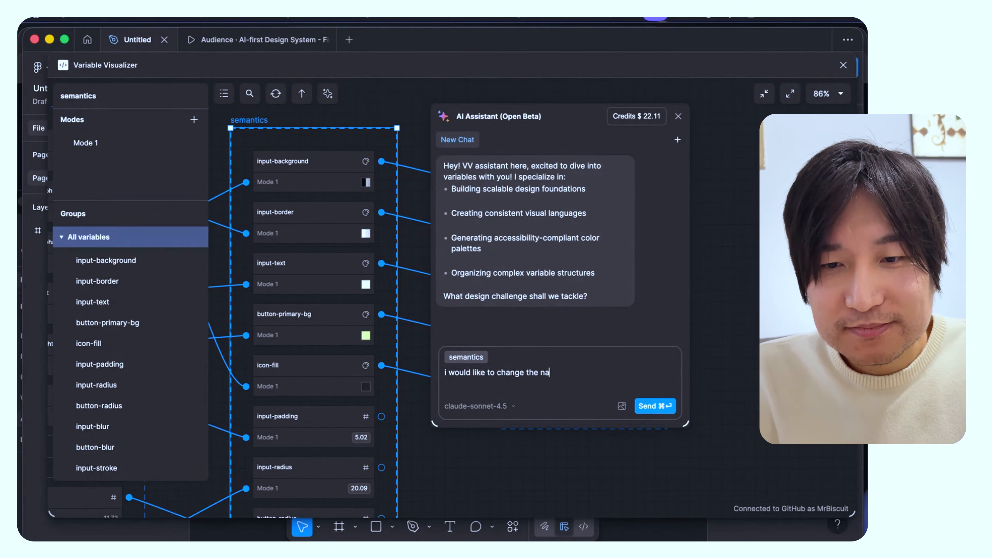
{"action": "type", "text": "ming for all of thes"}
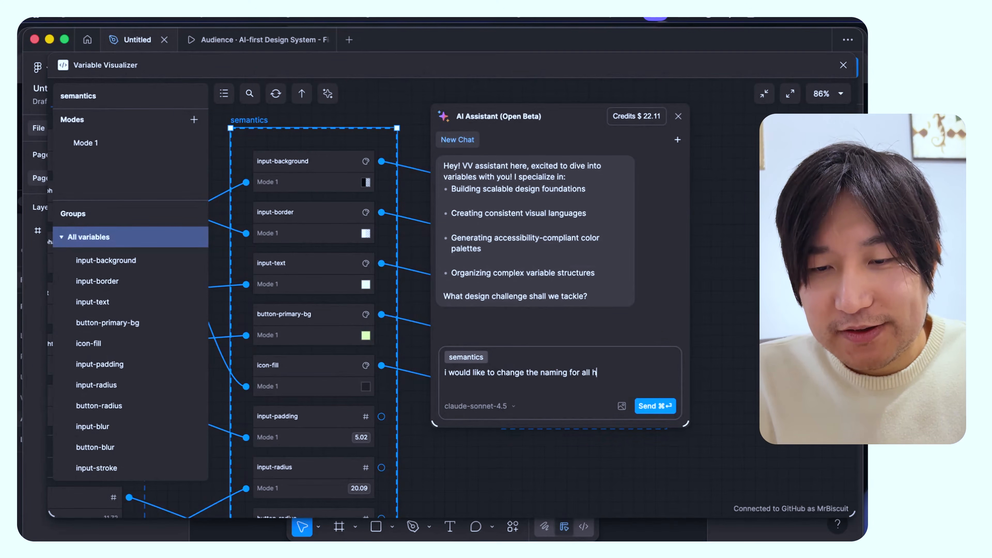
{"action": "type", "text": "e v"}
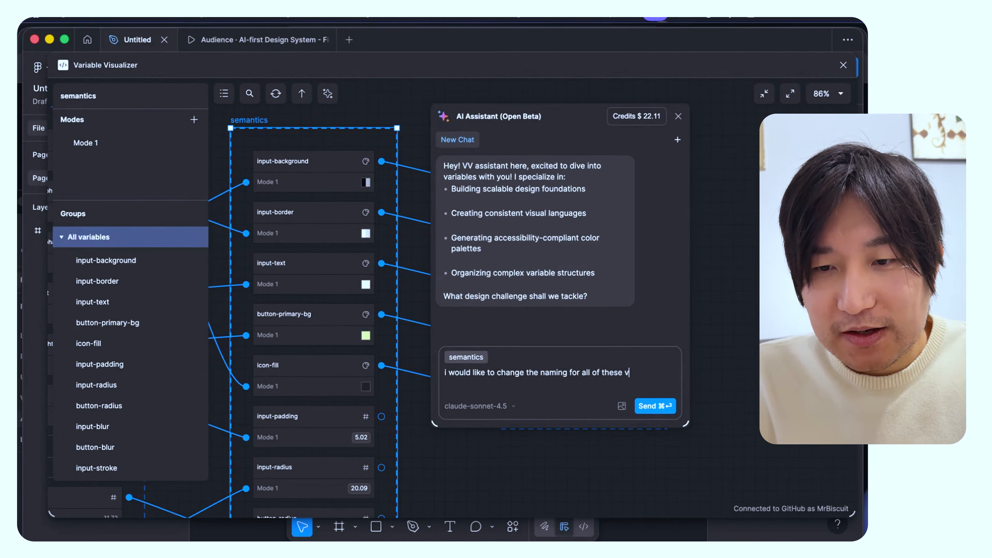
{"action": "type", "text": "arirable to be"}
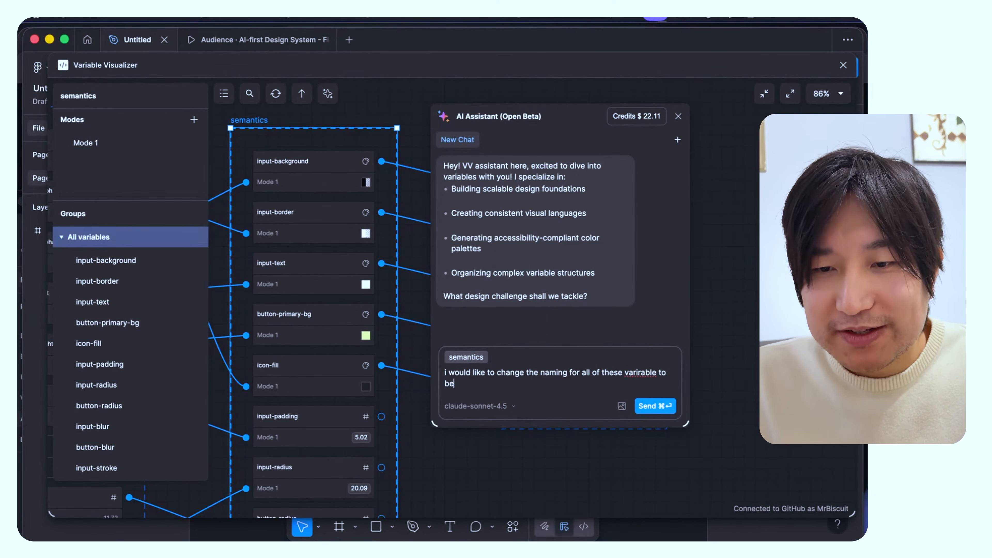
{"action": "double_click", "coordinate": [637, 373]}
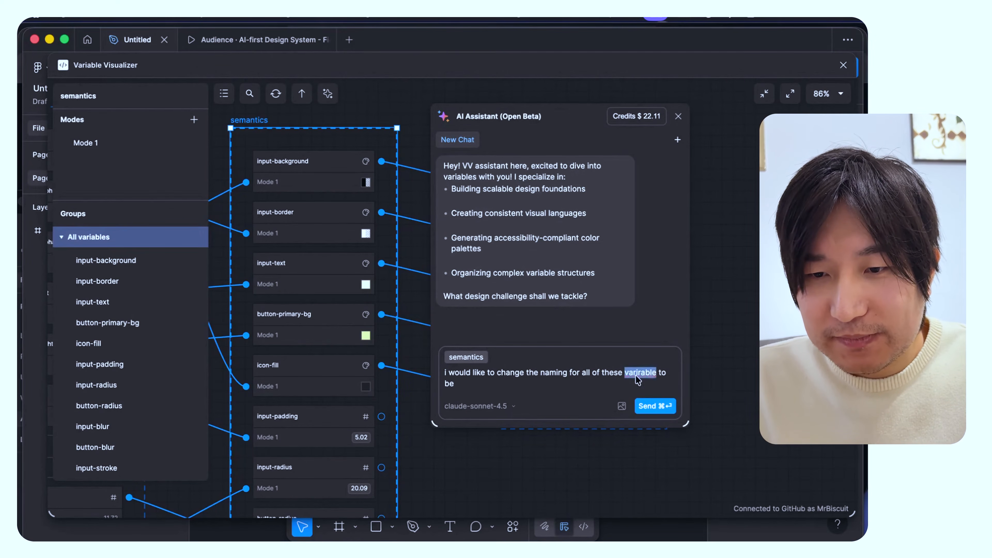
{"action": "right_click", "coordinate": [638, 374]}
{"action": "left_click", "coordinate": [664, 384]}
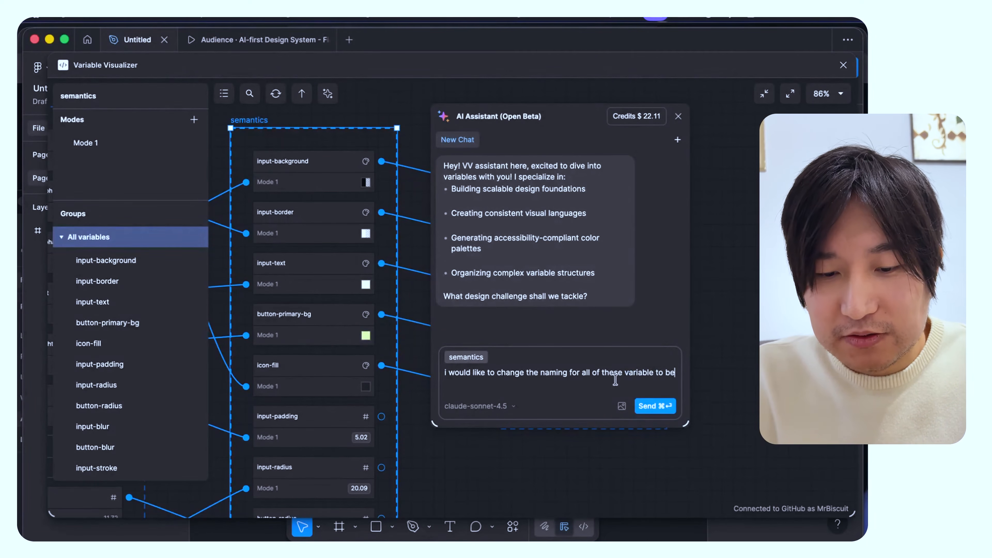
Step: Extend the prompt to ask for css naming conventions so it's more understandable by devs
{"action": "type", "text": "using c"}
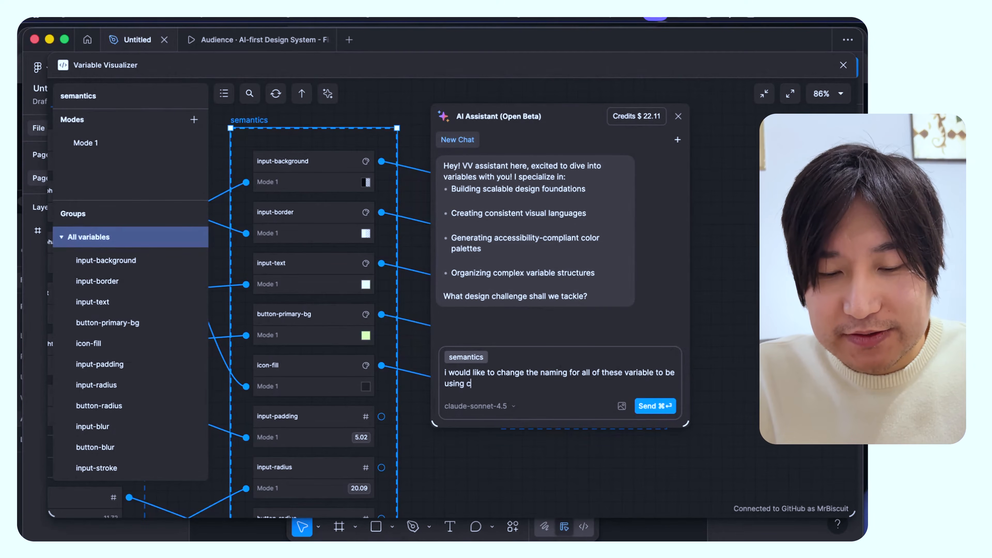
{"action": "type", "text": "ss naming conv"}
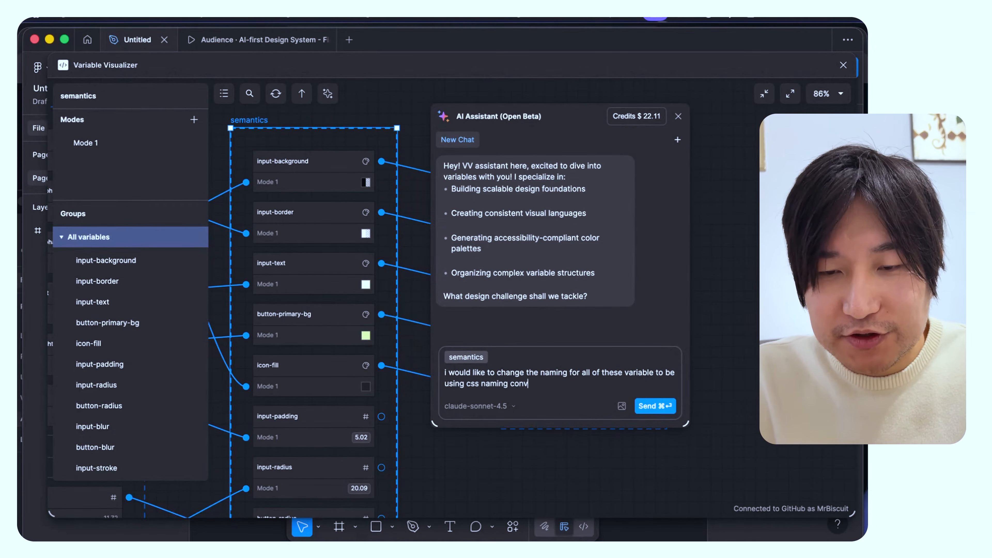
{"action": "type", "text": "ensions so it's "}
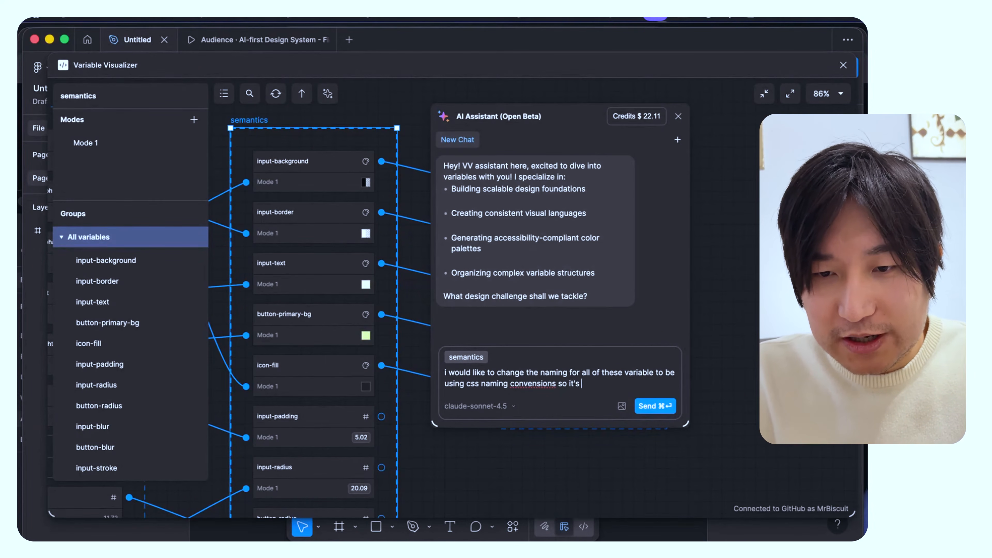
{"action": "type", "text": "more understanble "}
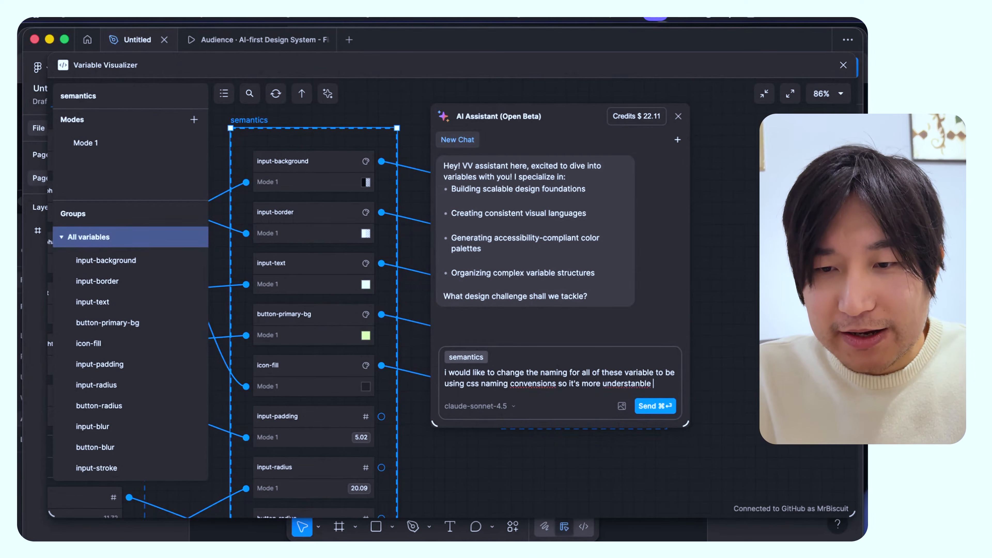
{"action": "type", "text": "by devs"}
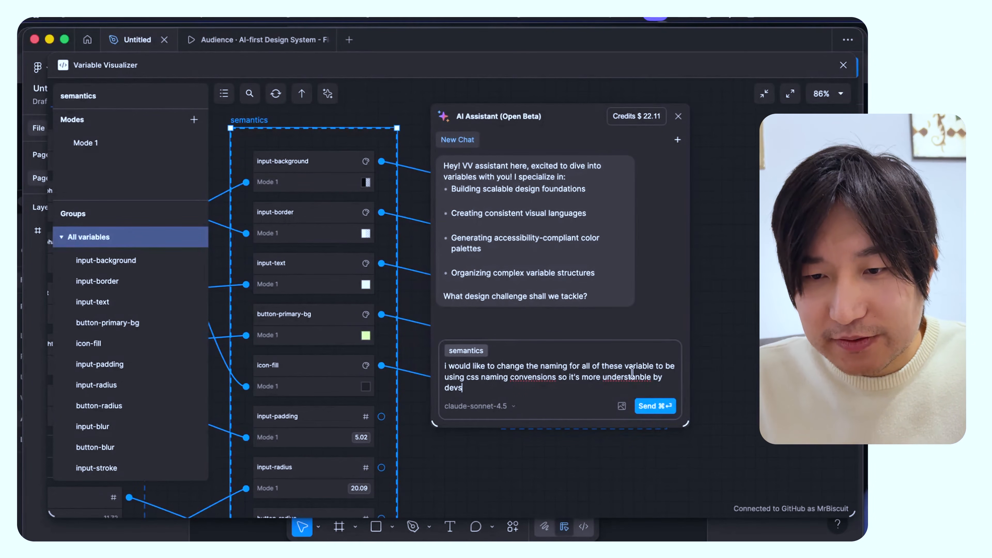
Step: Correct the spelling of "understandable" and "conventions" in the prompt and send it to the assistant
{"action": "right_click", "coordinate": [633, 375]}
{"action": "left_click", "coordinate": [609, 374]}
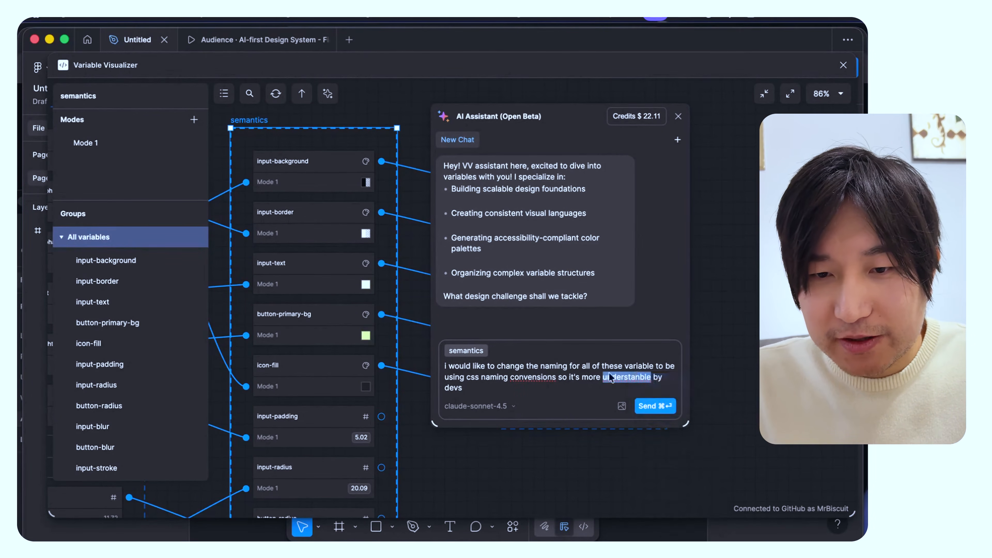
{"action": "right_click", "coordinate": [529, 377]}
{"action": "left_click", "coordinate": [555, 340]}
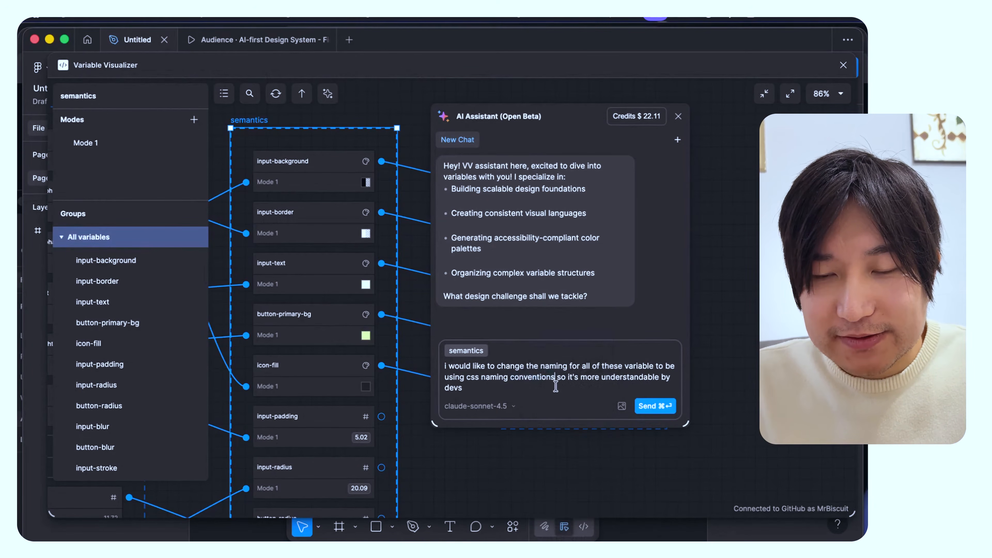
{"action": "left_click", "coordinate": [652, 406]}
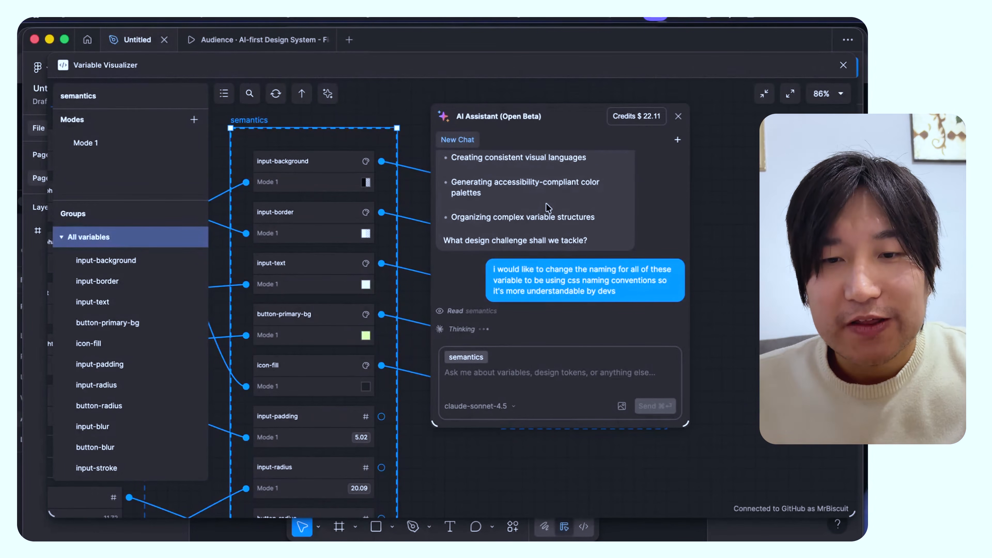
Step: Move the assistant window aside, enlarge the Incoming Changes list, and review the proposed renames across the semantics collection
{"action": "left_click_drag", "start_coordinate": [540, 119], "coordinate": [540, 101]}
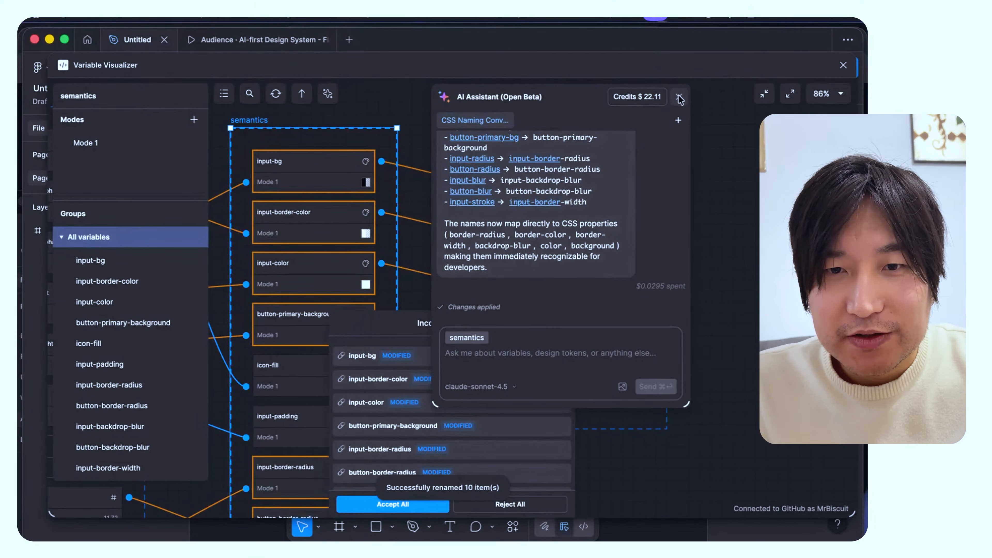
{"action": "left_click_drag", "start_coordinate": [560, 97], "coordinate": [726, 105]}
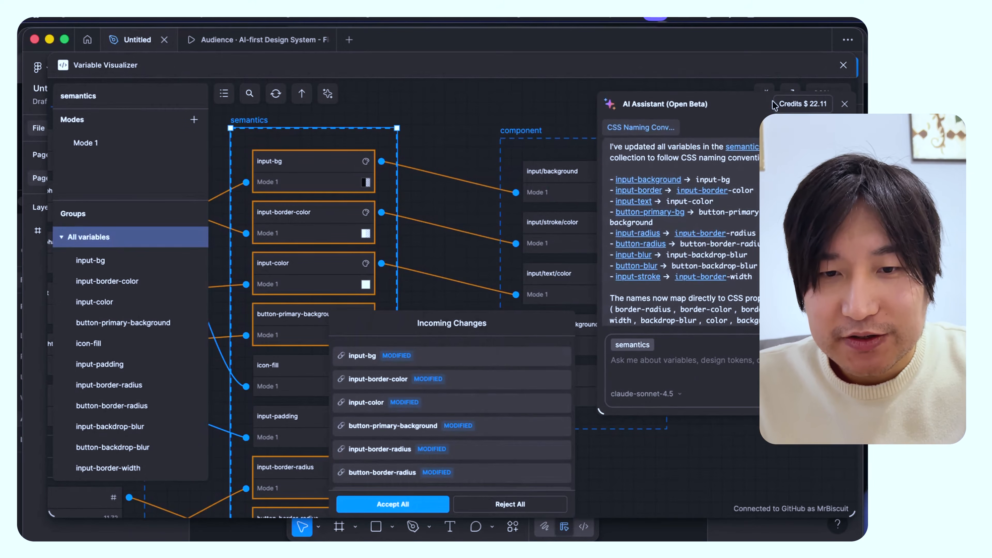
{"action": "scroll", "coordinate": [410, 290], "scroll_direction": "down", "scroll_amount": 1}
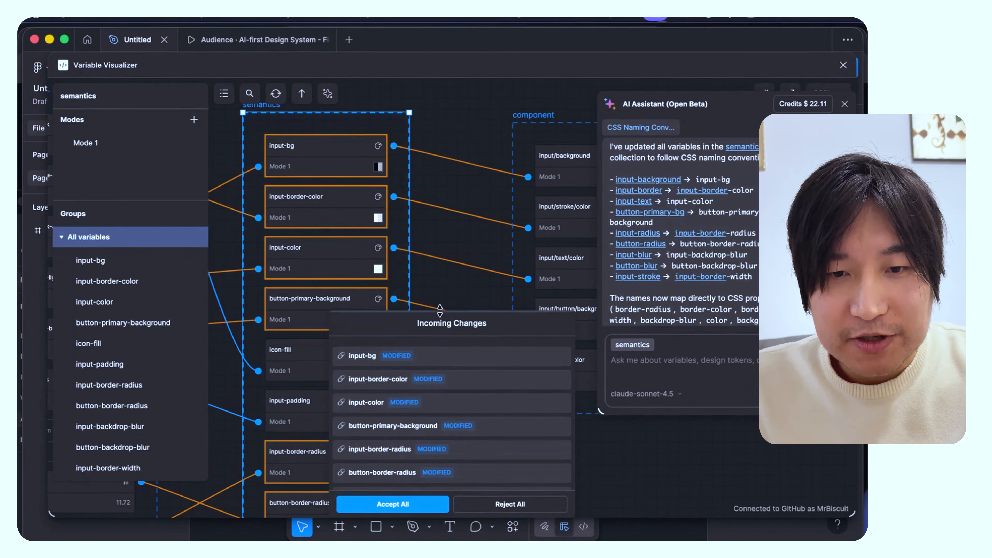
{"action": "left_click_drag", "start_coordinate": [470, 311], "coordinate": [498, 240]}
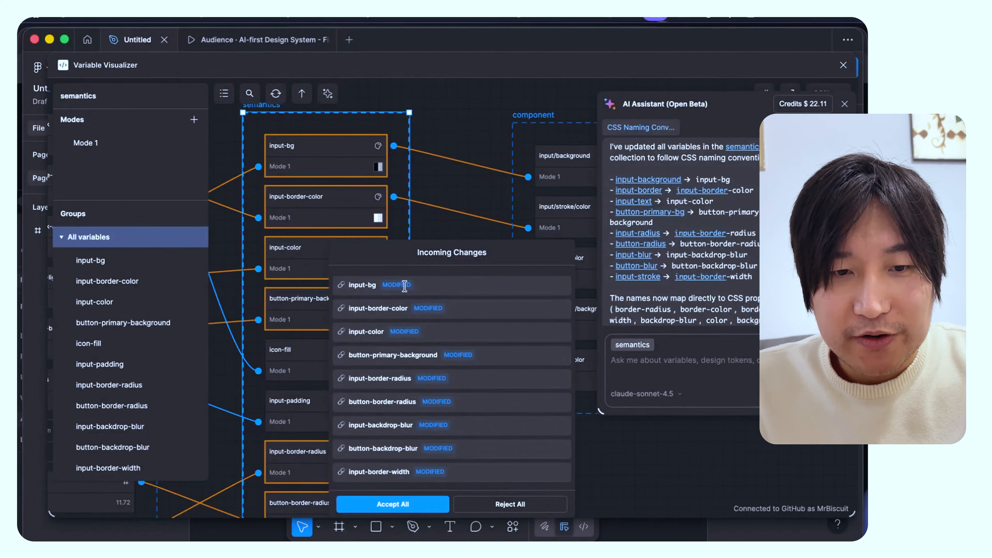
{"action": "scroll", "coordinate": [284, 360], "scroll_direction": "down", "scroll_amount": 1}
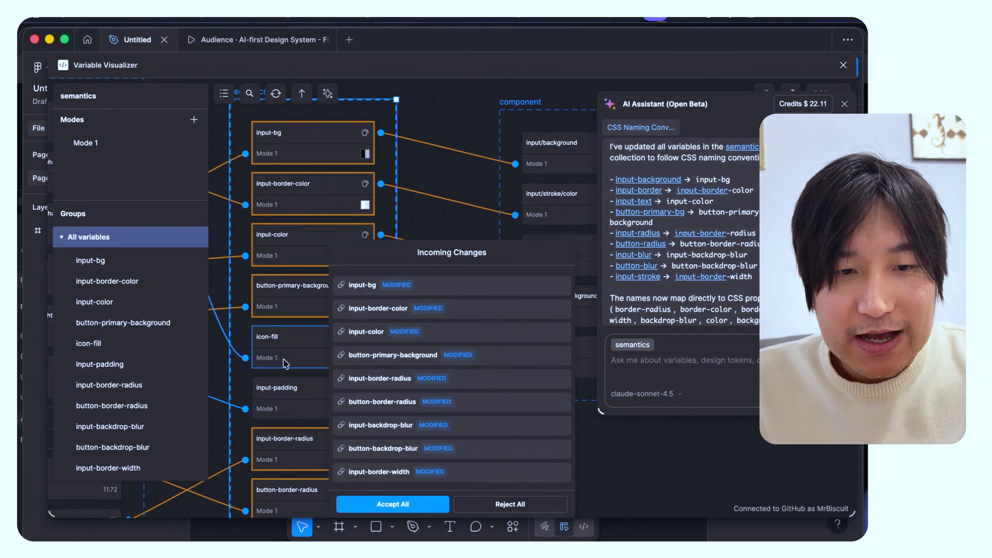
{"action": "scroll", "coordinate": [284, 361], "scroll_direction": "down", "scroll_amount": 5}
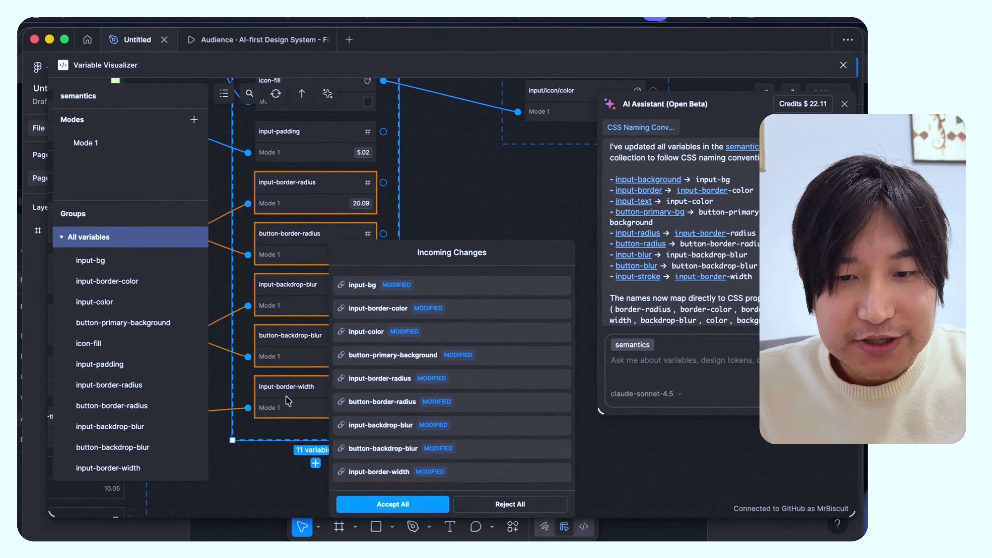
{"action": "scroll", "coordinate": [287, 402], "scroll_direction": "up", "scroll_amount": 1}
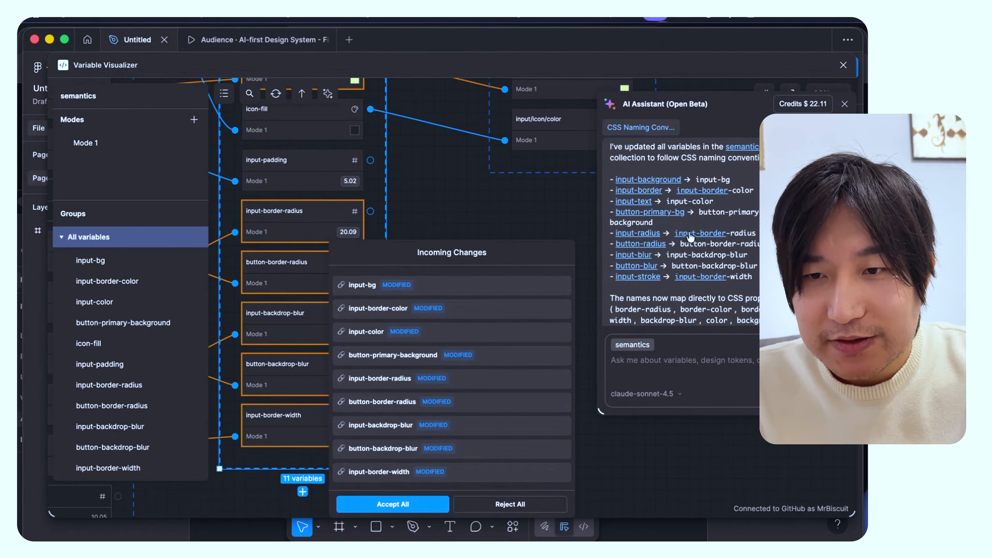
Step: Locate the input-radius variable from the assistant's summary, check its proposed new name on the canvas, and accept all incoming changes
{"action": "left_click", "coordinate": [651, 235]}
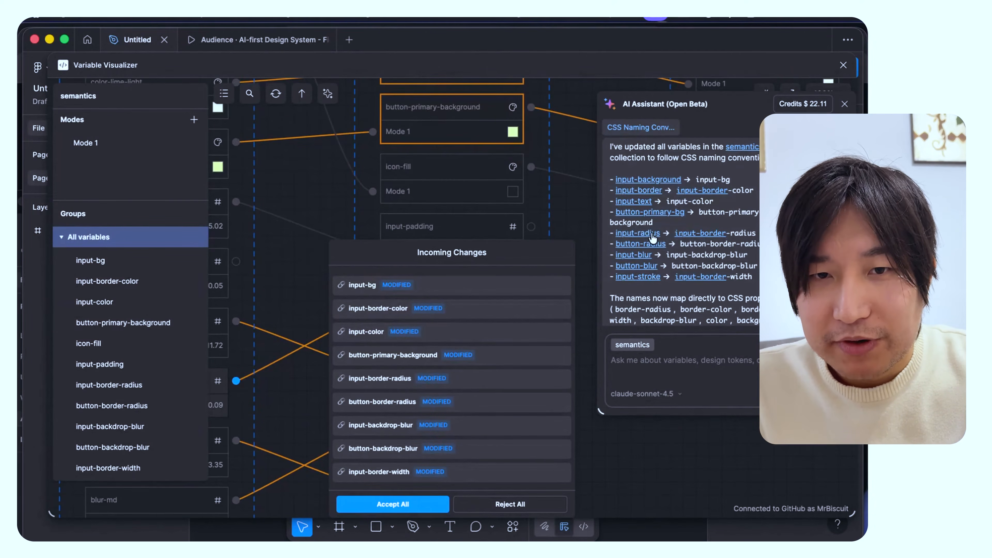
{"action": "scroll", "coordinate": [435, 202], "scroll_direction": "right", "scroll_amount": 2}
{"action": "scroll", "coordinate": [435, 202], "scroll_direction": "down", "scroll_amount": 1}
{"action": "scroll", "coordinate": [436, 205], "scroll_direction": "down", "scroll_amount": 3}
{"action": "scroll", "coordinate": [436, 205], "scroll_direction": "right", "scroll_amount": 3}
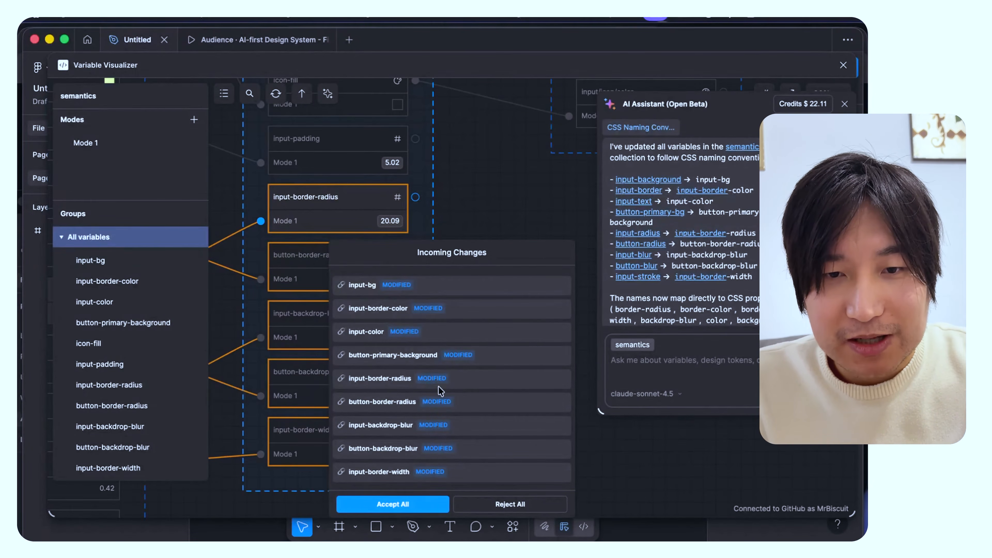
{"action": "left_click", "coordinate": [393, 504]}
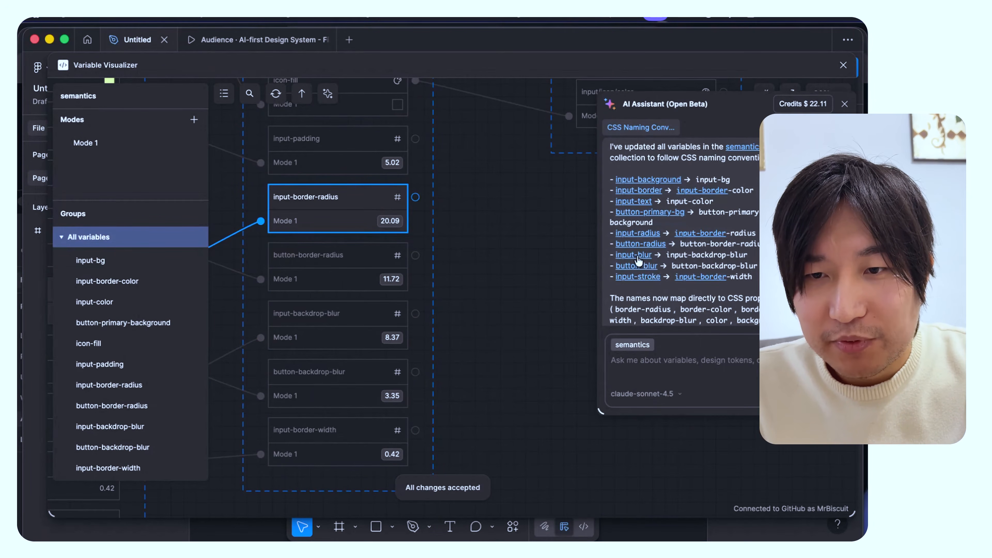
Step: Locate the renamed input-blur and input-stroke variables on the canvas from the assistant's summary
{"action": "left_click", "coordinate": [622, 257]}
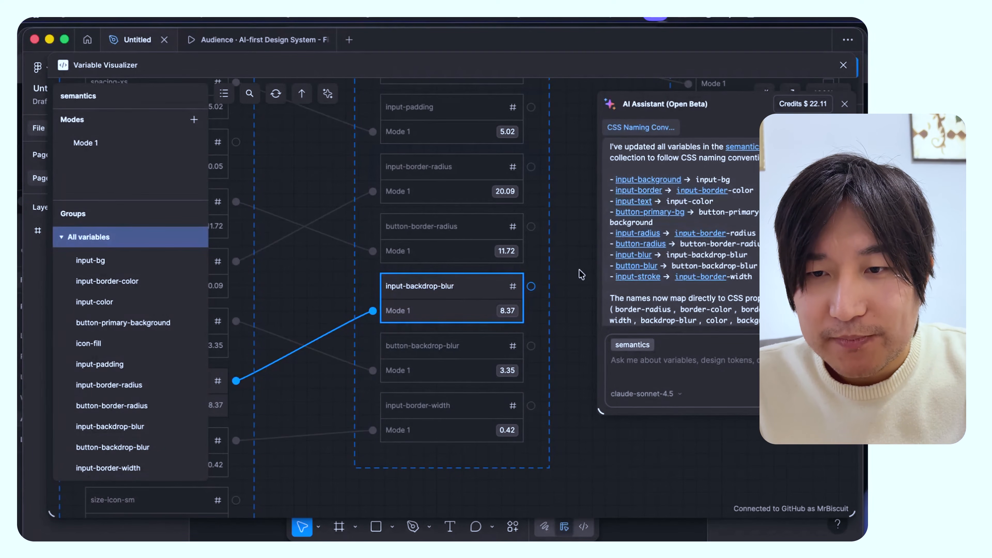
{"action": "left_click", "coordinate": [638, 279]}
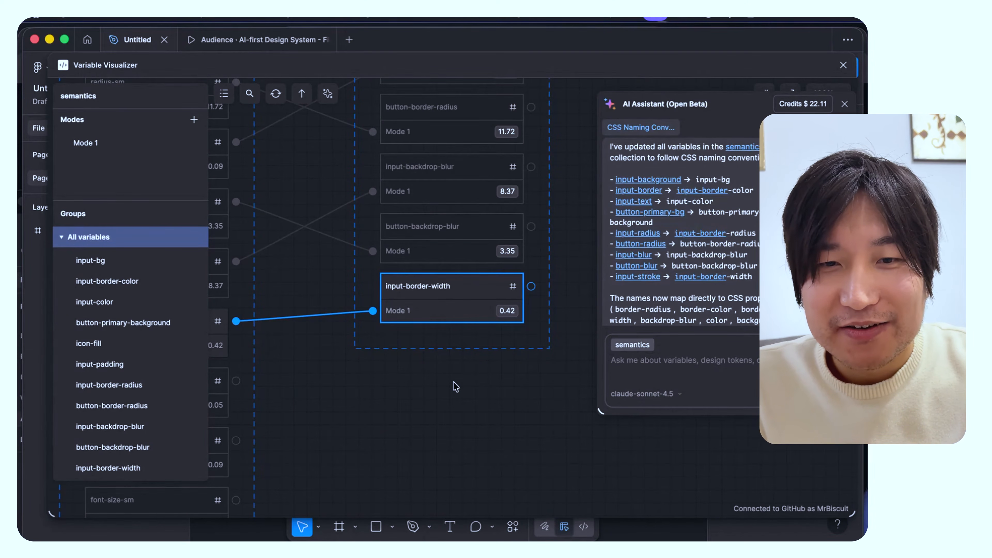
{"action": "scroll", "coordinate": [455, 386], "scroll_direction": "up", "scroll_amount": 2}
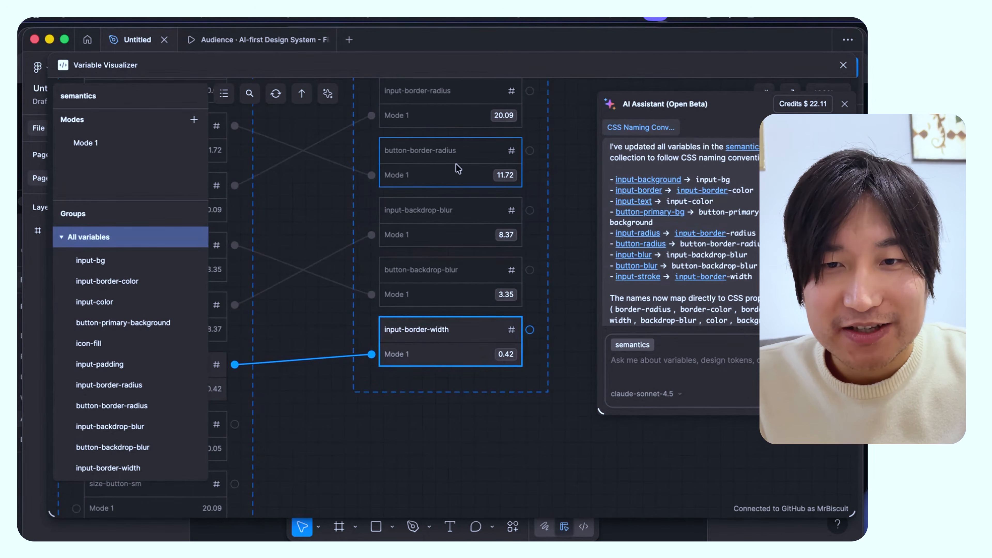
{"action": "left_click", "coordinate": [429, 154]}
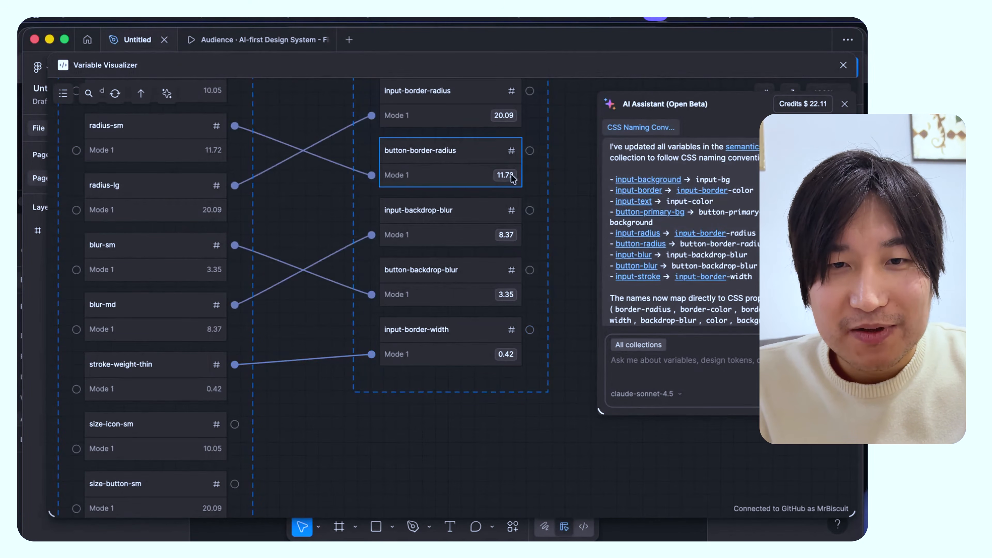
{"action": "double_click", "coordinate": [429, 154]}
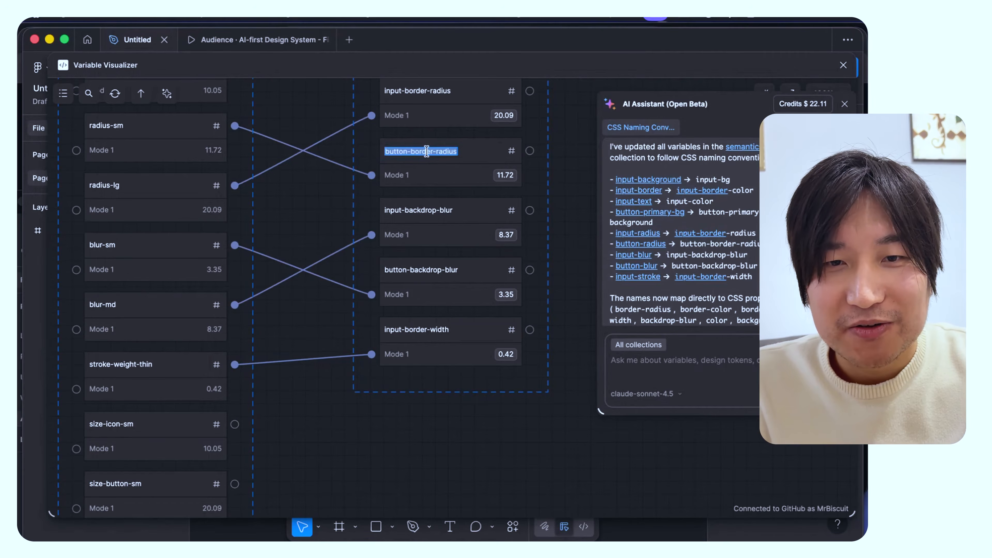
{"action": "double_click", "coordinate": [427, 151]}
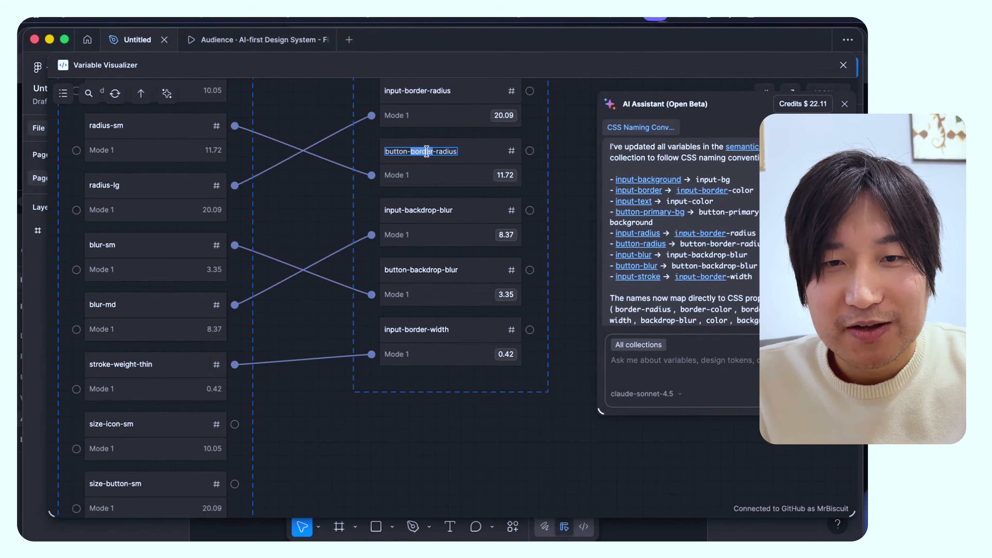
{"action": "left_click", "coordinate": [582, 171]}
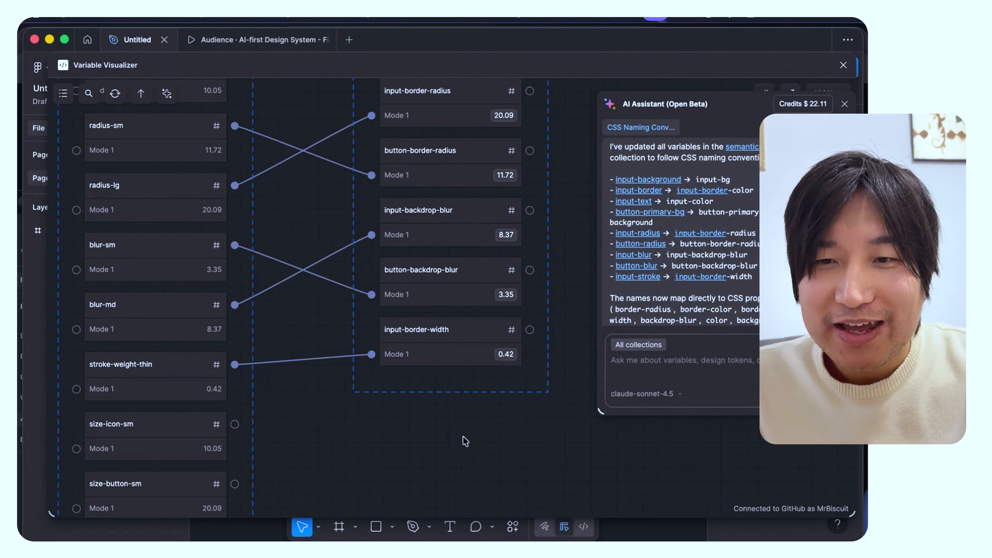
Step: Read the rest of the assistant's summary on how the new names map to CSS properties
{"action": "scroll", "coordinate": [743, 249], "scroll_direction": "down", "scroll_amount": 2}
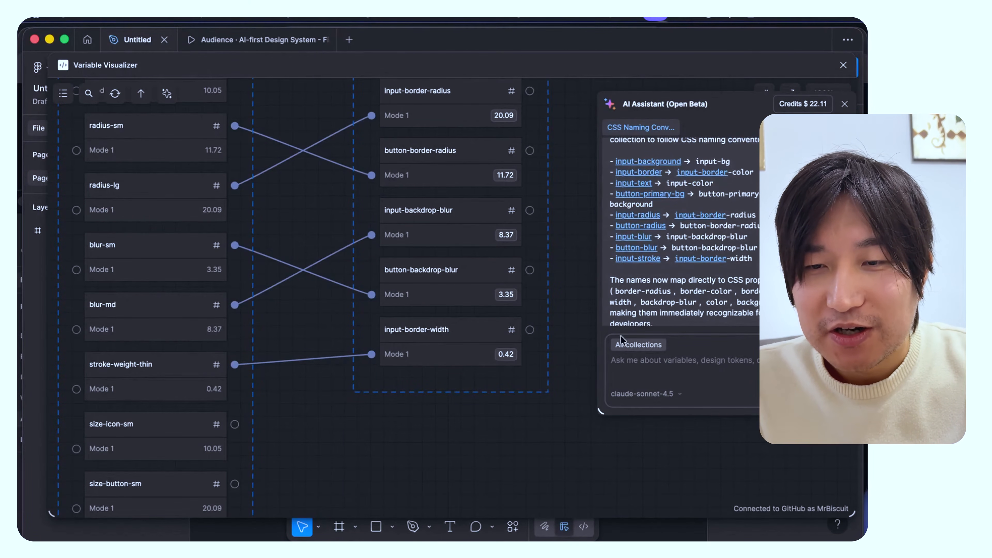
{"action": "scroll", "coordinate": [647, 260], "scroll_direction": "down", "scroll_amount": 2}
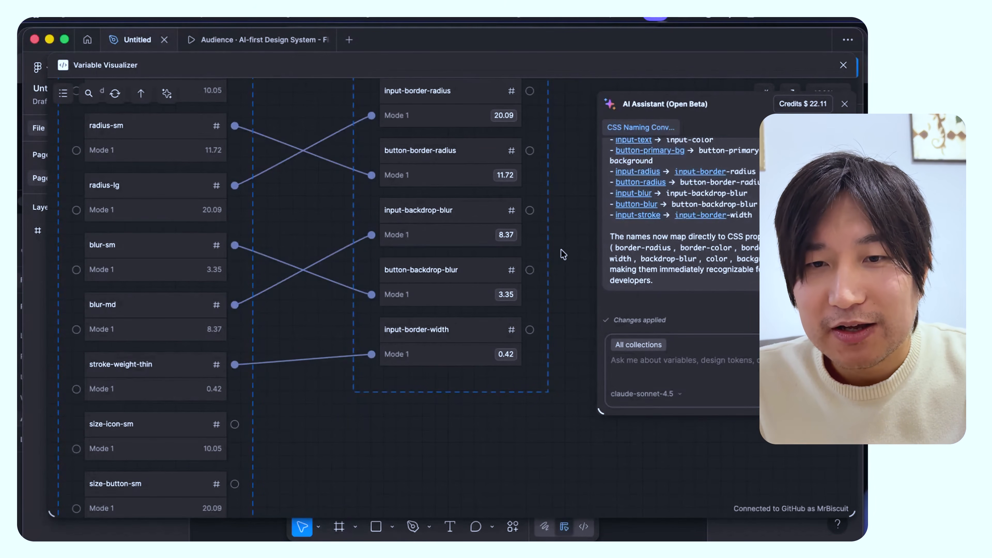
{"action": "scroll", "coordinate": [562, 254], "scroll_direction": "up", "scroll_amount": 10}
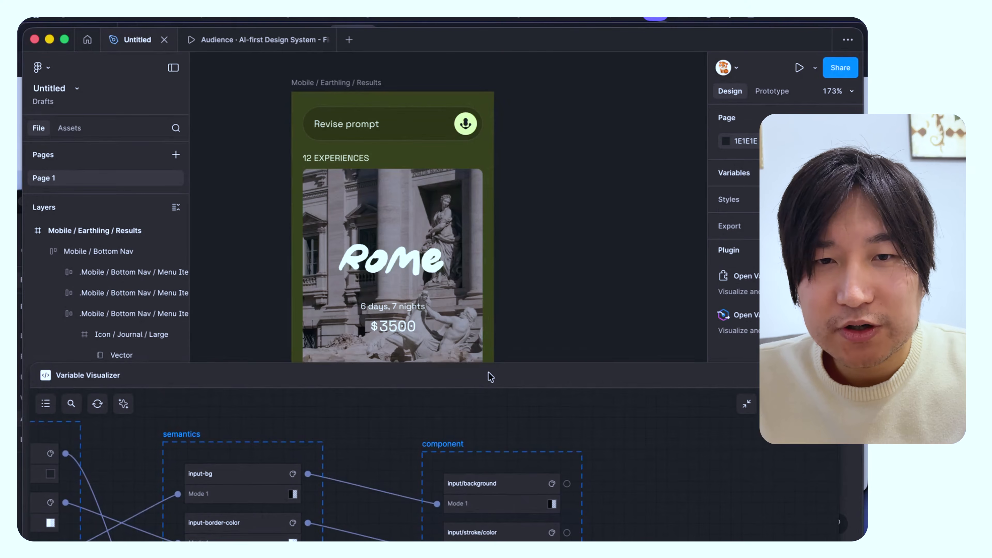
Step: Move the Variable Visualizer window fully into view and rename the component collection's Mode 1 to idle
{"action": "left_click_drag", "start_coordinate": [490, 377], "coordinate": [491, 77]}
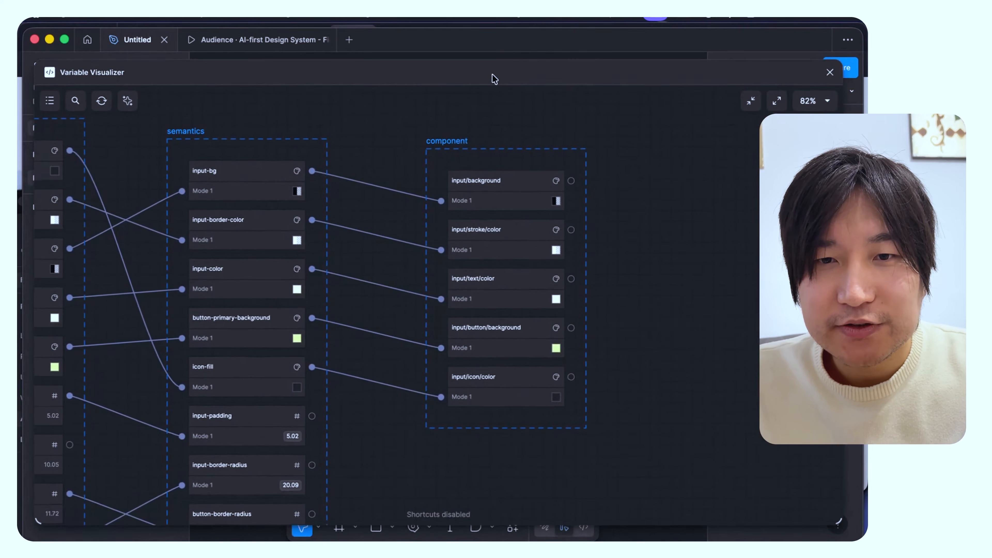
{"action": "left_click", "coordinate": [463, 153]}
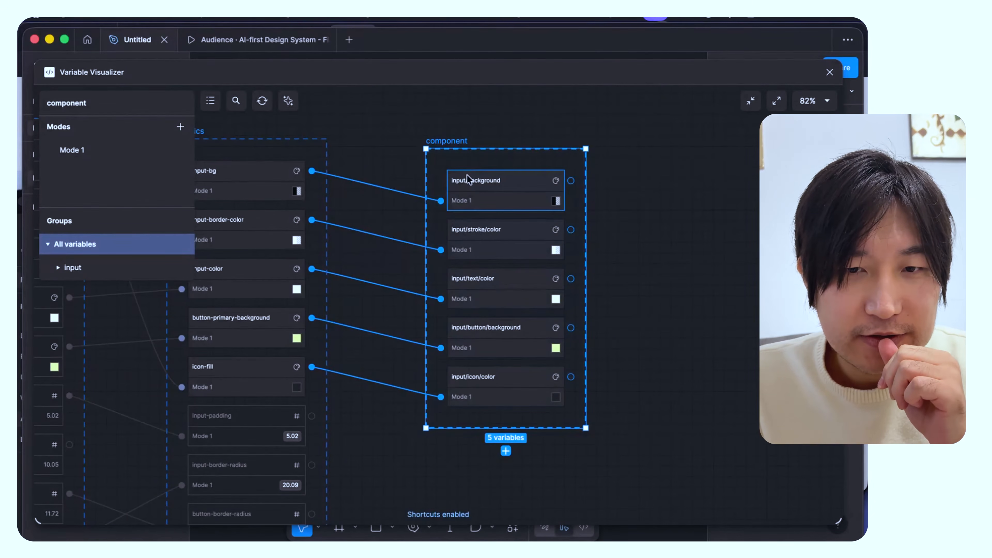
{"action": "mouse_move", "coordinate": [81, 156]}
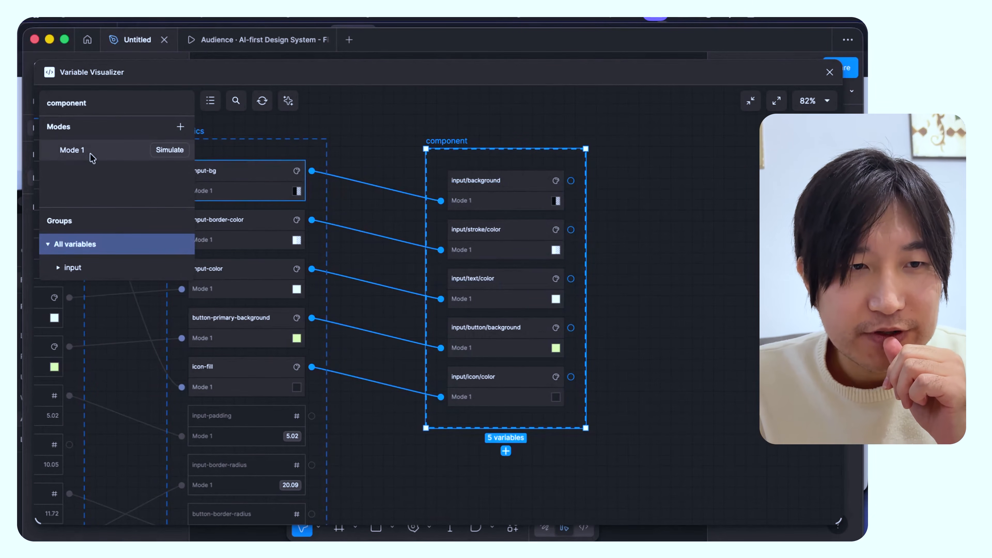
{"action": "double_click", "coordinate": [74, 153]}
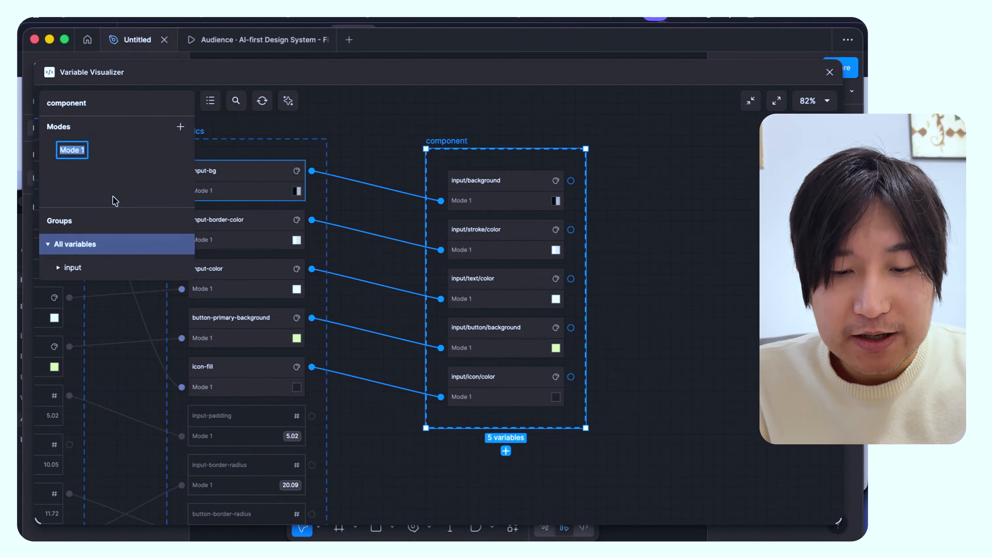
{"action": "type", "text": "idle"}
{"action": "key", "text": "Return"}
Step: Add a second mode to the component collection and name it active
{"action": "left_click", "coordinate": [180, 126]}
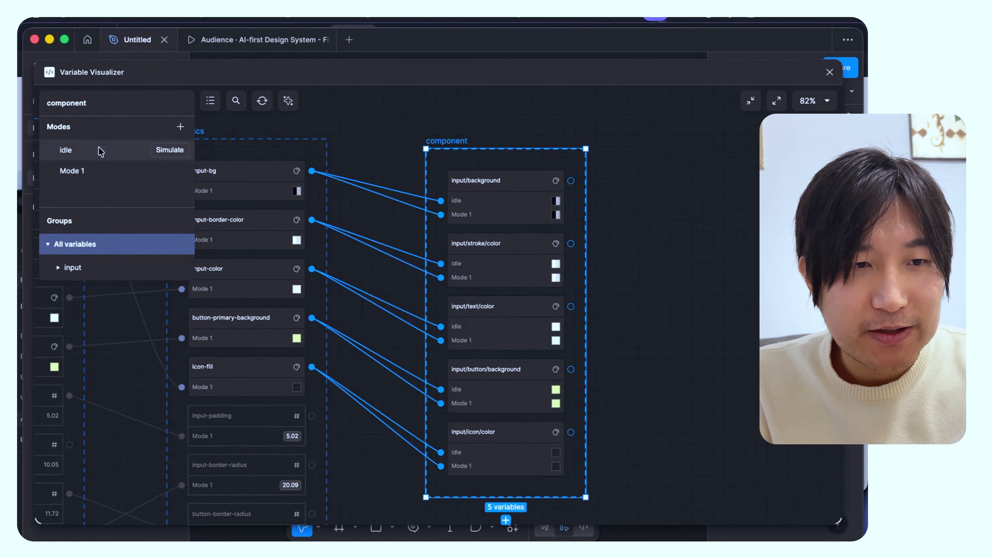
{"action": "double_click", "coordinate": [74, 173]}
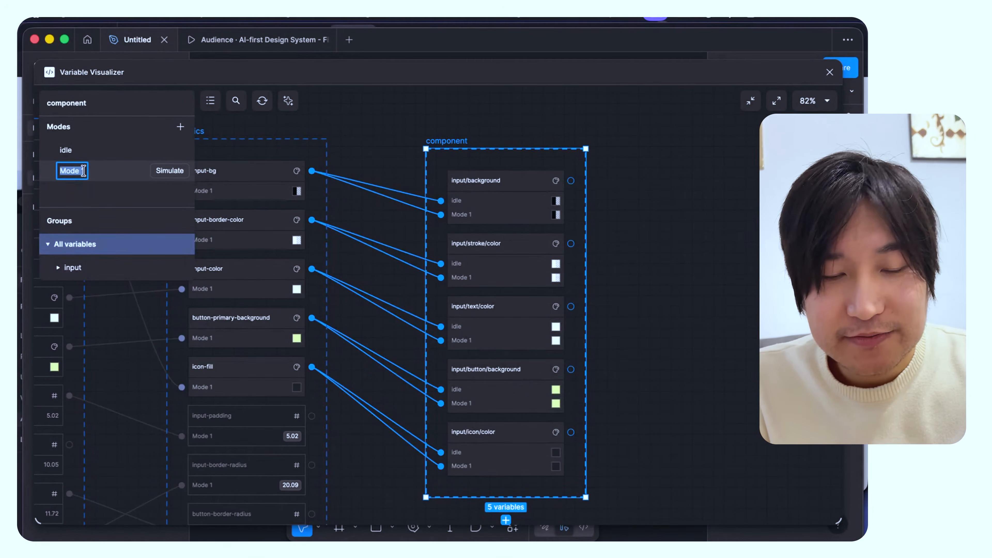
{"action": "type", "text": "active"}
{"action": "key", "text": "Return"}
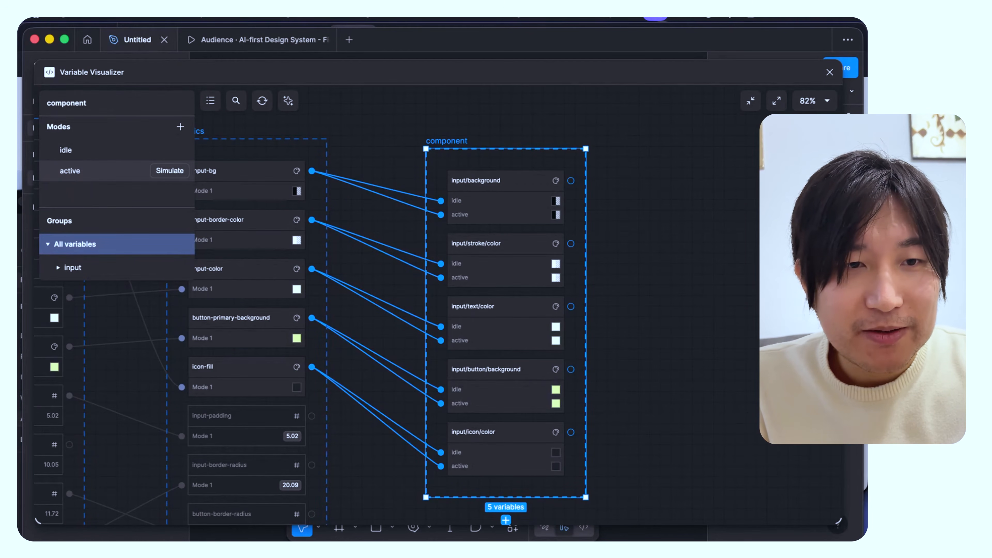
Step: Add a third mode to the component collection and name it focus
{"action": "left_click", "coordinate": [180, 126]}
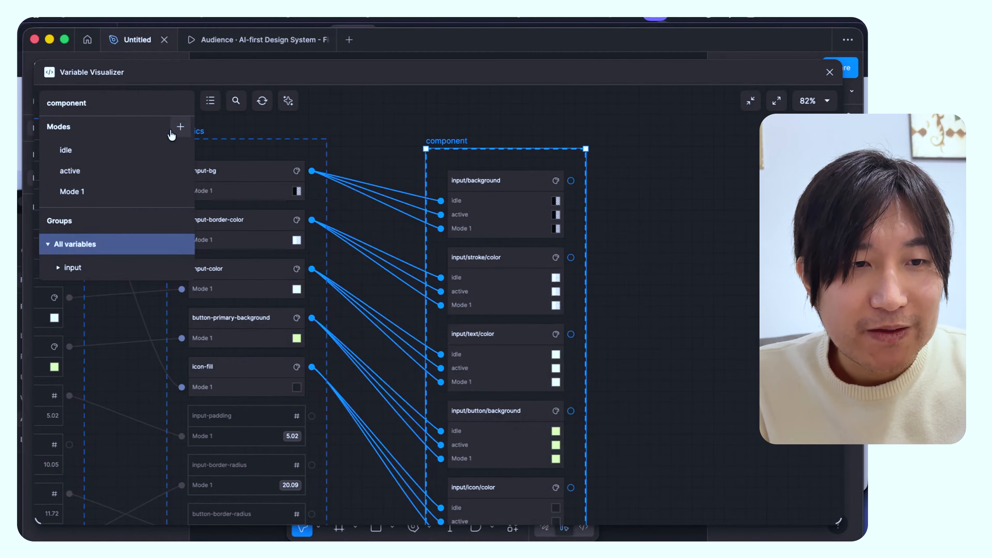
{"action": "double_click", "coordinate": [69, 195]}
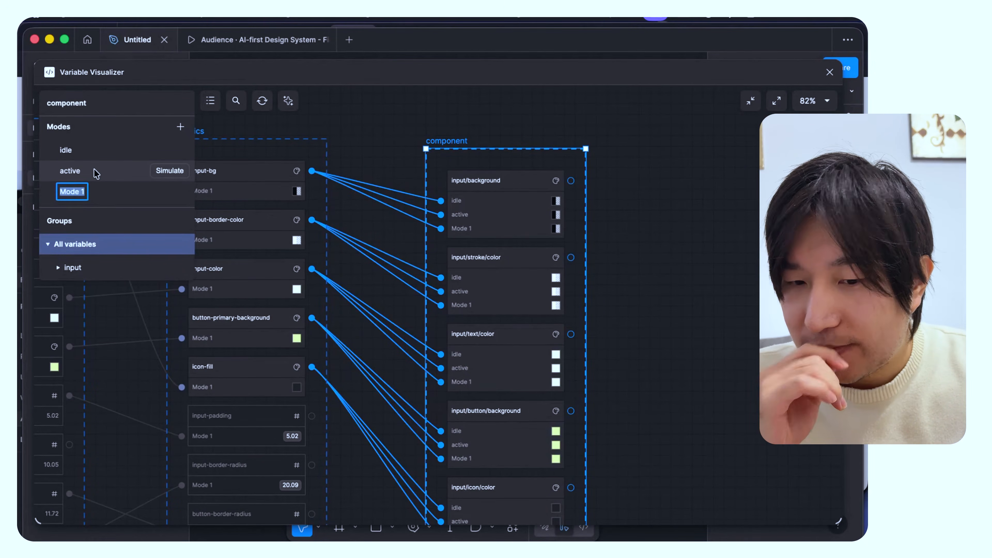
{"action": "type", "text": "focus"}
{"action": "key", "text": "Return"}
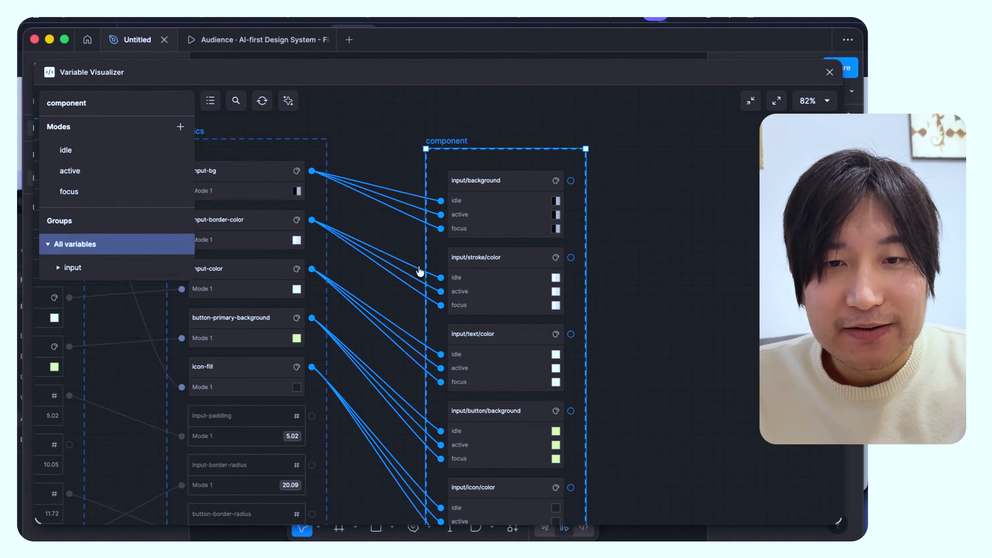
Step: Rename the component collection as input
{"action": "scroll", "coordinate": [419, 266], "scroll_direction": "right", "scroll_amount": 2}
{"action": "scroll", "coordinate": [419, 266], "scroll_direction": "down", "scroll_amount": 1}
{"action": "scroll", "coordinate": [454, 218], "scroll_direction": "right", "scroll_amount": 3}
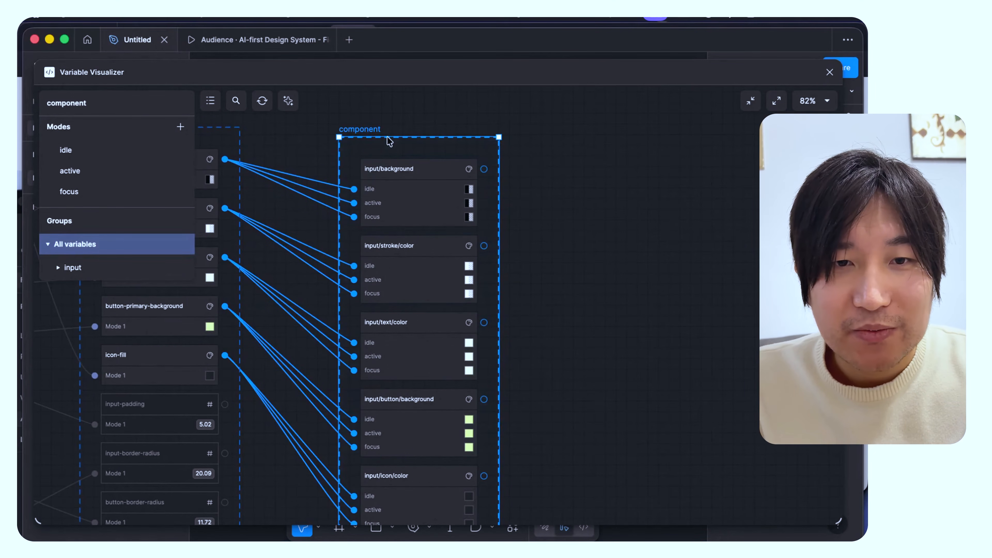
{"action": "double_click", "coordinate": [367, 130]}
{"action": "type", "text": "input"}
{"action": "key", "text": "Return"}
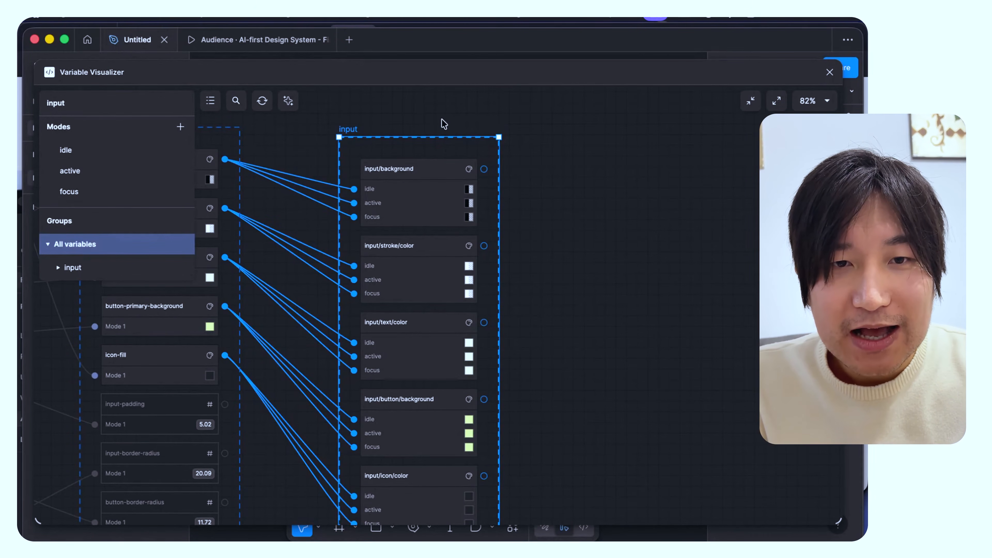
Step: Shift the input collection slightly away from semantics, duplicate it, and rename the copy as button
{"action": "left_click_drag", "start_coordinate": [366, 153], "coordinate": [393, 143]}
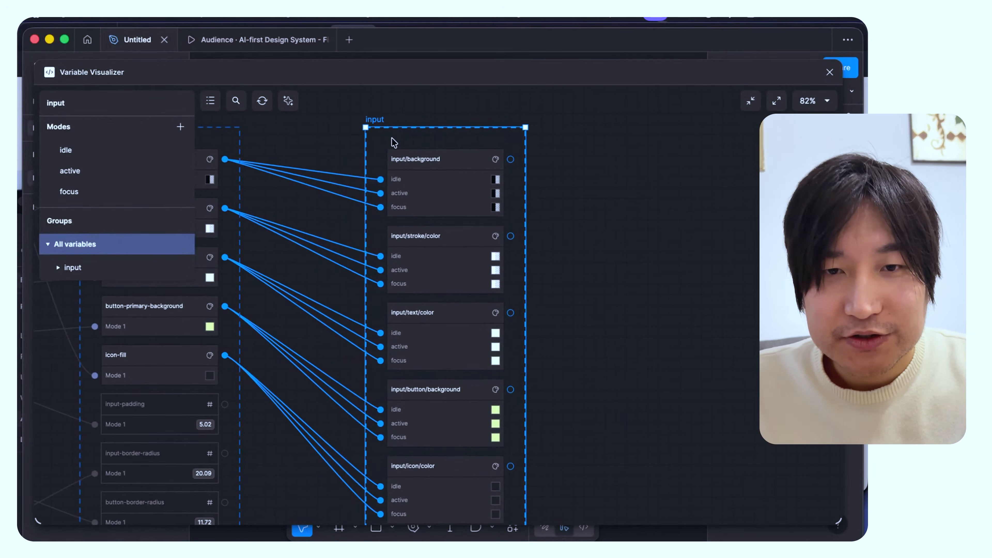
{"action": "key", "text": "super+d"}
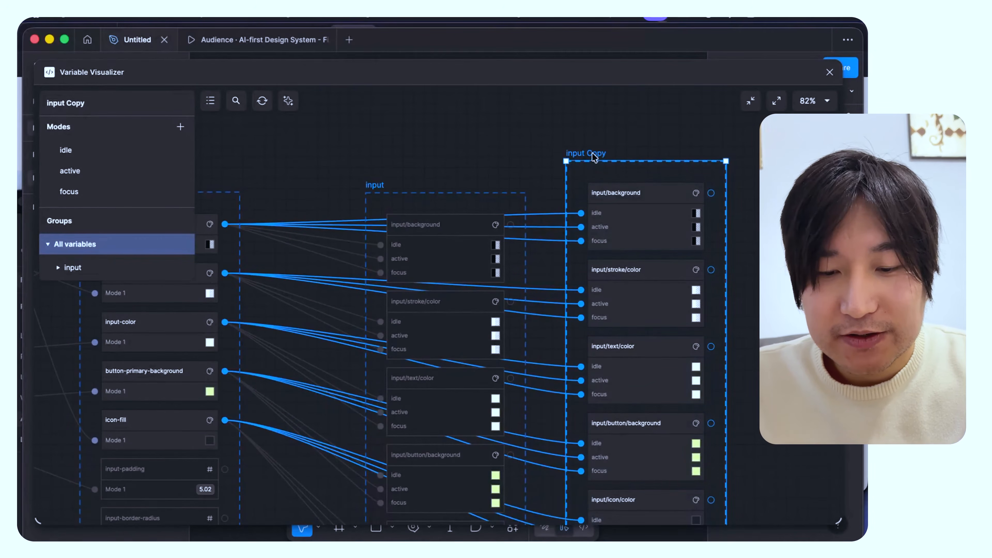
{"action": "double_click", "coordinate": [593, 154]}
{"action": "type", "text": "button"}
{"action": "key", "text": "Return"}
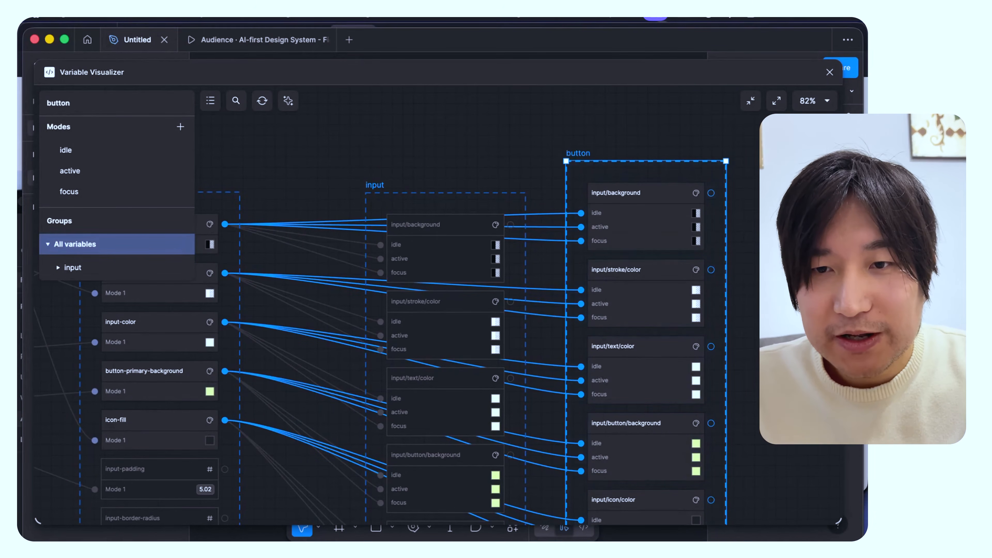
Step: Move the button collection lower on the canvas and rename its active mode to pressed
{"action": "left_click_drag", "start_coordinate": [625, 211], "coordinate": [620, 270]}
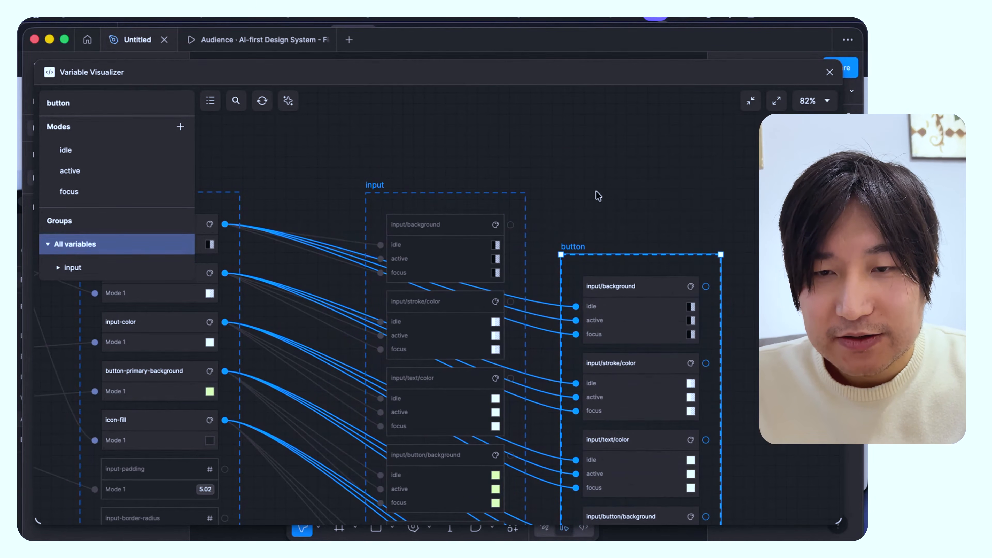
{"action": "scroll", "coordinate": [598, 195], "scroll_direction": "down", "scroll_amount": 5}
{"action": "mouse_move", "coordinate": [70, 179]}
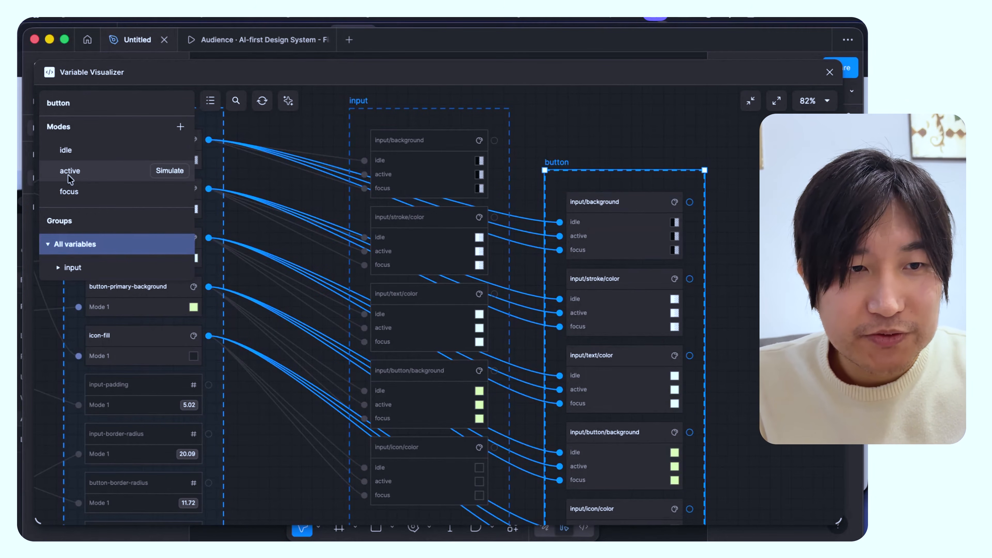
{"action": "double_click", "coordinate": [74, 174]}
{"action": "type", "text": "press"}
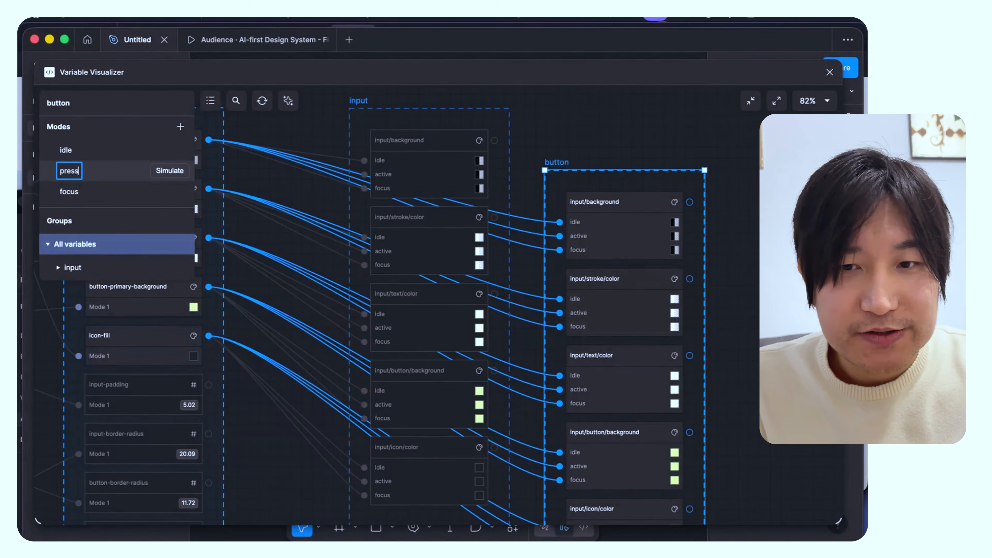
{"action": "type", "text": "ed"}
{"action": "key", "text": "Return"}
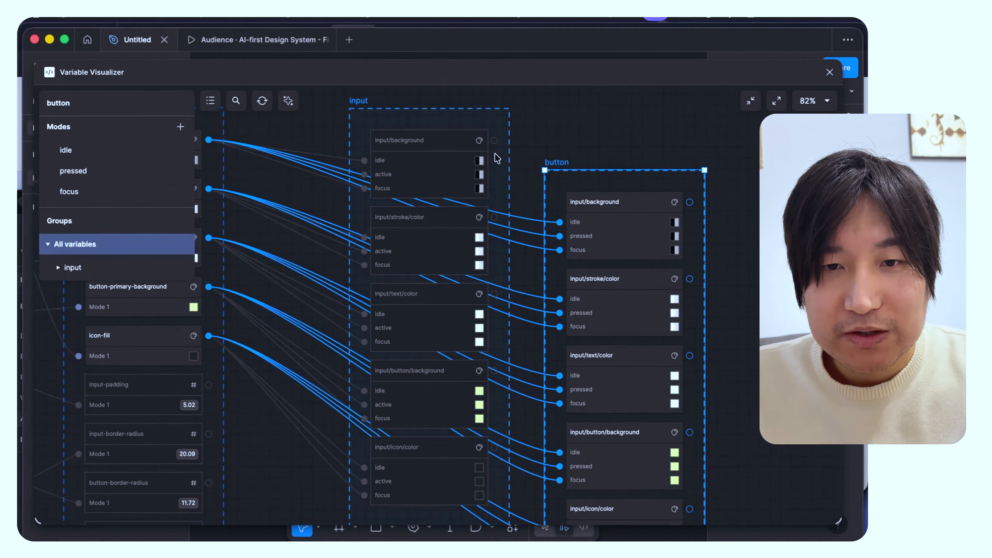
Step: Reposition the input and button collections so they sit apart on the canvas, and clear the selection
{"action": "scroll", "coordinate": [498, 205], "scroll_direction": "up", "scroll_amount": 3}
{"action": "left_click_drag", "start_coordinate": [466, 170], "coordinate": [438, 133]}
{"action": "scroll", "coordinate": [570, 193], "scroll_direction": "left", "scroll_amount": 2}
{"action": "scroll", "coordinate": [570, 193], "scroll_direction": "down", "scroll_amount": 1}
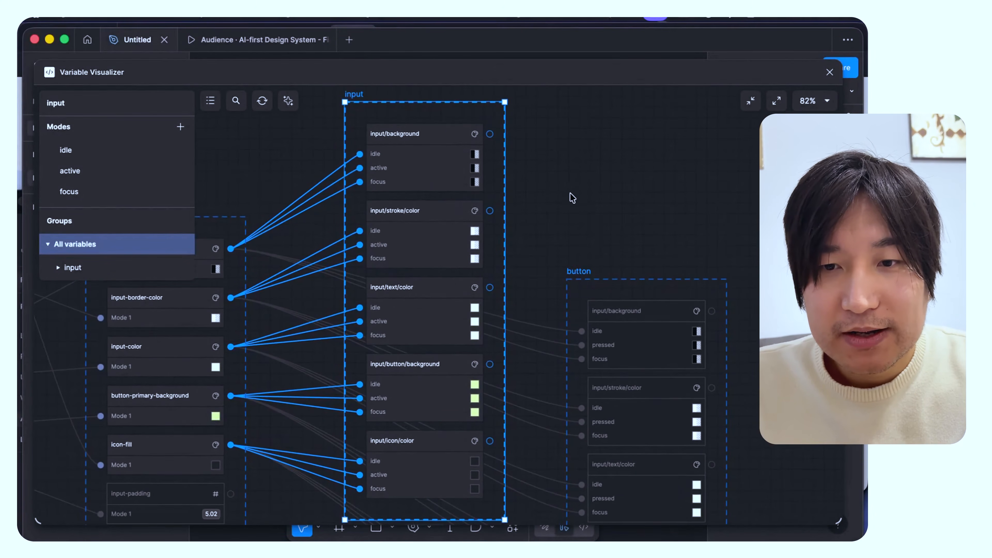
{"action": "left_click_drag", "start_coordinate": [596, 288], "coordinate": [585, 287]}
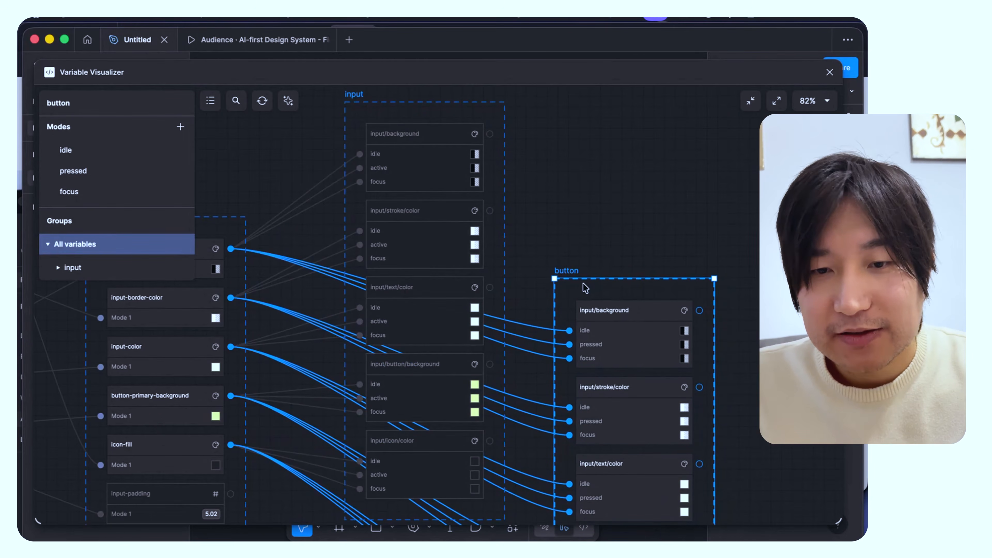
{"action": "left_click", "coordinate": [554, 228]}
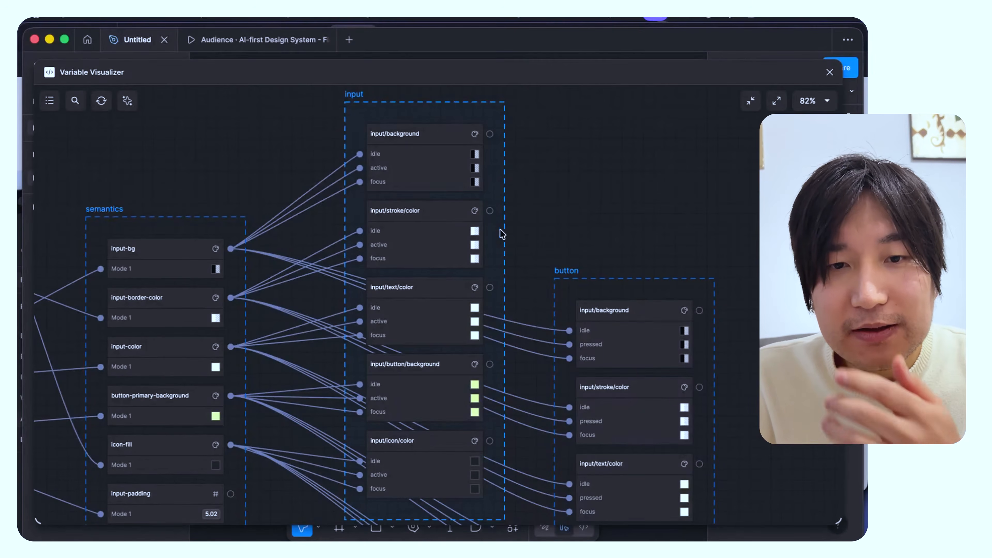
Step: Select the button and input collections together and start a new AI Assistant chat scoped to them
{"action": "left_click", "coordinate": [501, 231]}
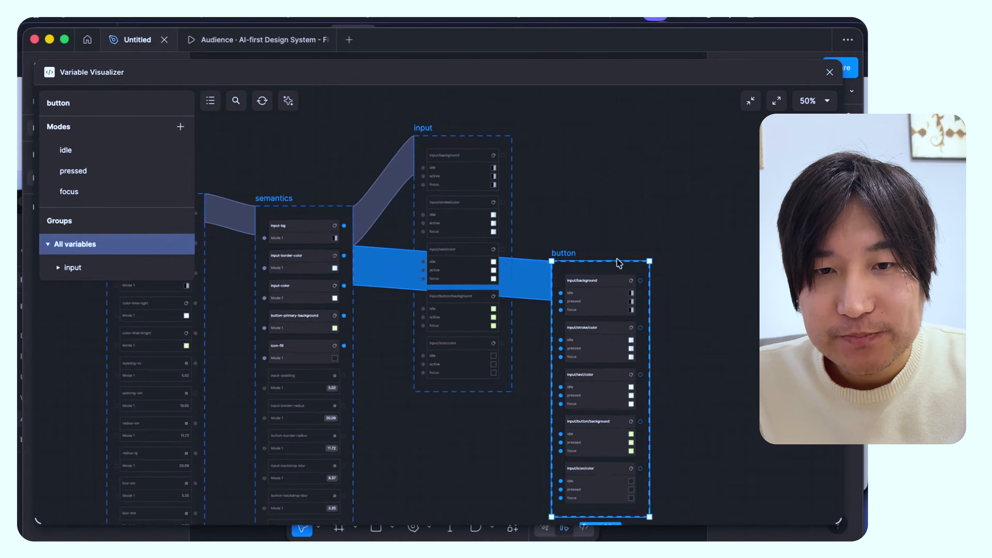
{"action": "scroll", "coordinate": [619, 264], "scroll_direction": "up", "scroll_amount": 3}
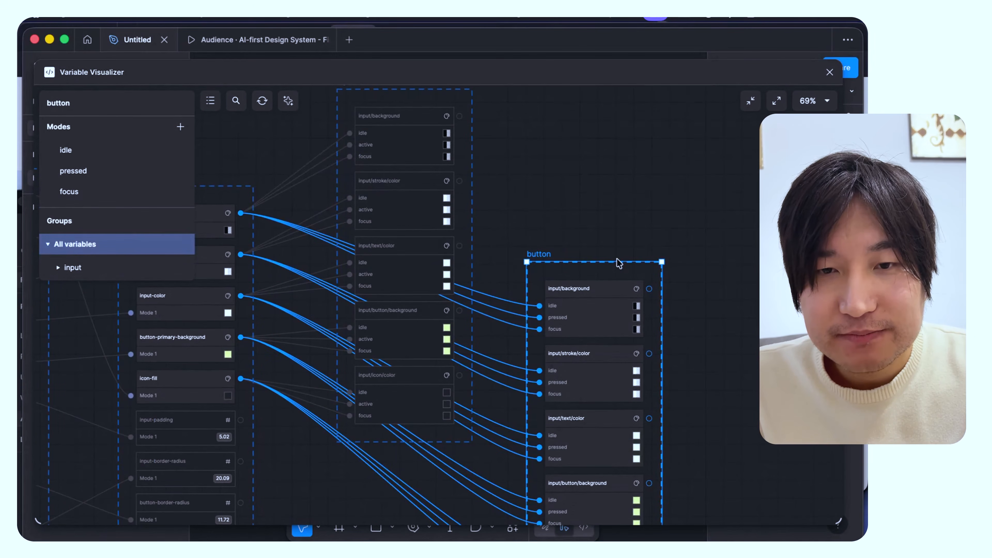
{"action": "scroll", "coordinate": [604, 237], "scroll_direction": "left", "scroll_amount": 5}
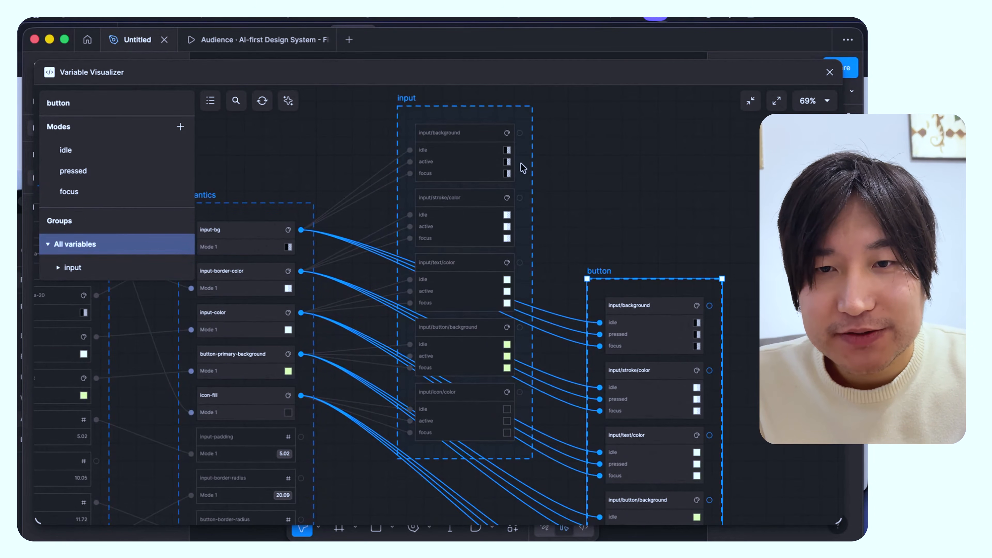
{"action": "left_click", "coordinate": [521, 163]}
{"action": "scroll", "coordinate": [330, 156], "scroll_direction": "right", "scroll_amount": 5}
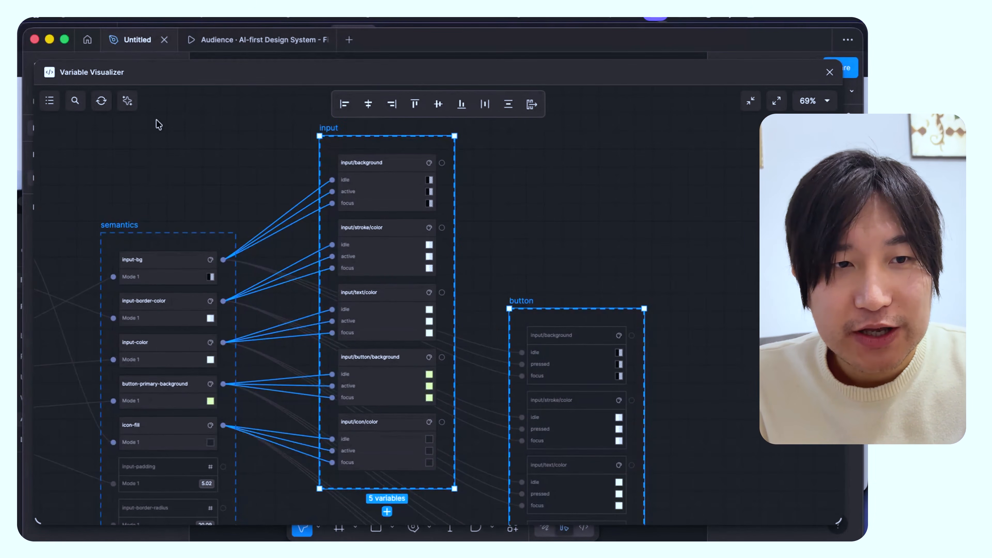
{"action": "left_click", "coordinate": [127, 101]}
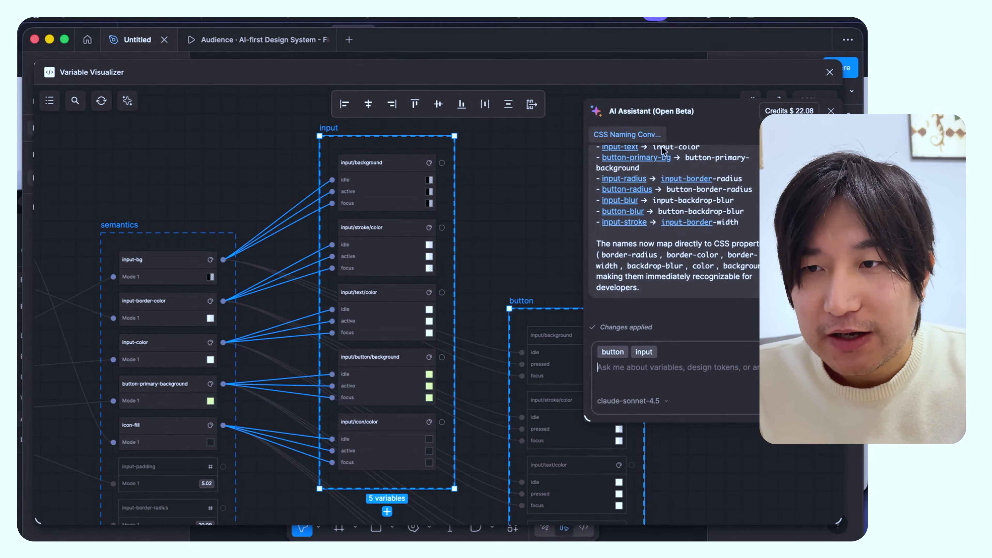
{"action": "left_click", "coordinate": [830, 134]}
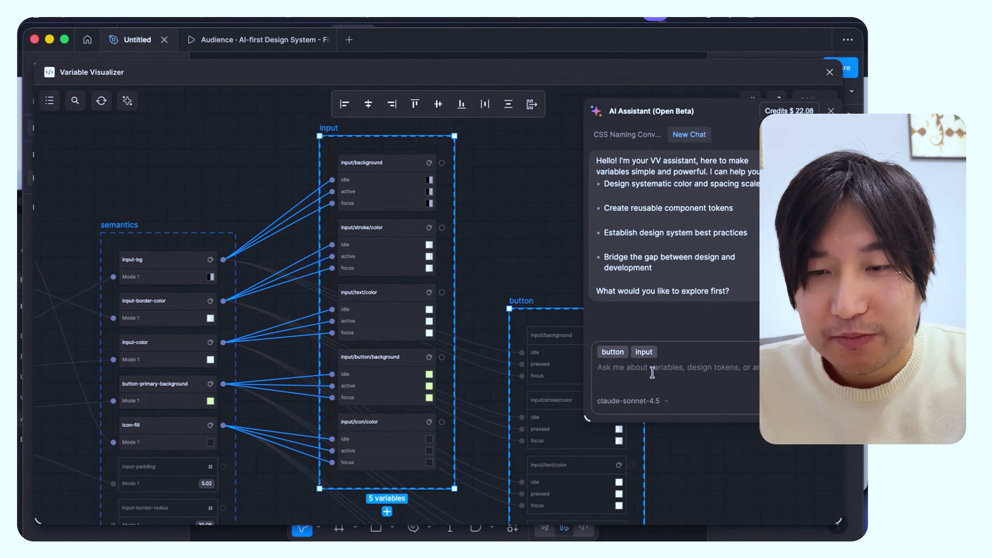
{"action": "scroll", "coordinate": [500, 291], "scroll_direction": "right", "scroll_amount": 3}
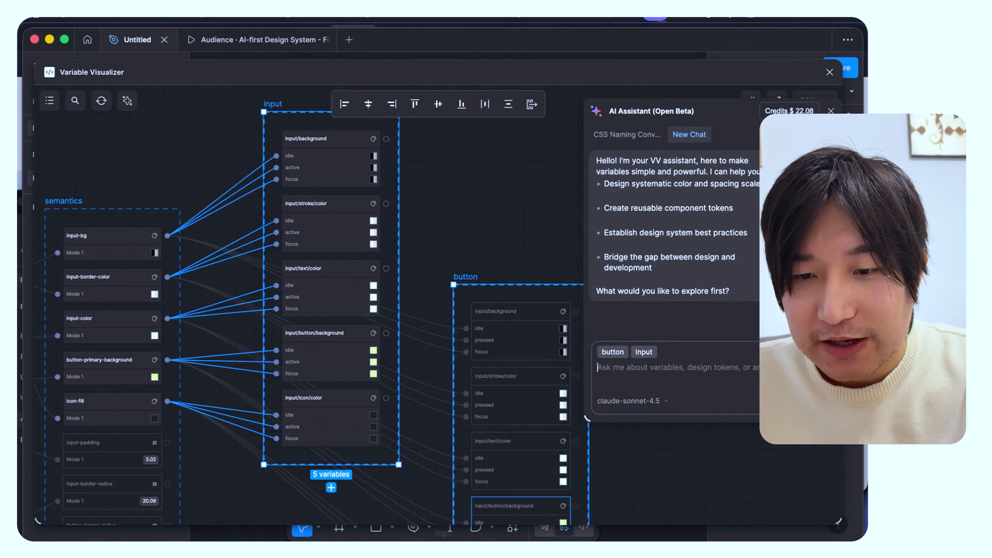
Step: Launch MacWhisper, dictate a prompt asking for a different, most fitting color alias for each input and button collection mode, and send it
{"action": "key", "text": "super+space"}
{"action": "type", "text": "macwh"}
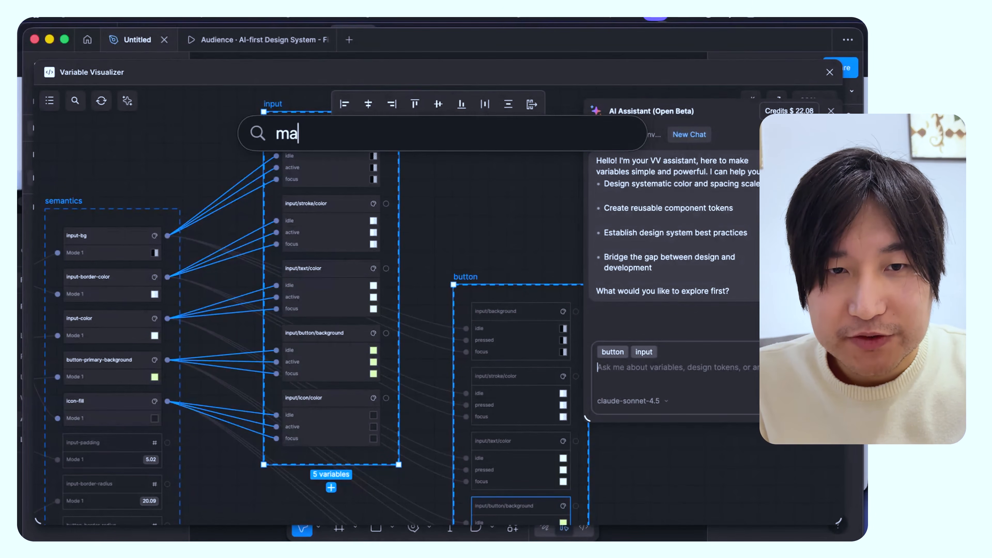
{"action": "key", "text": "Return"}
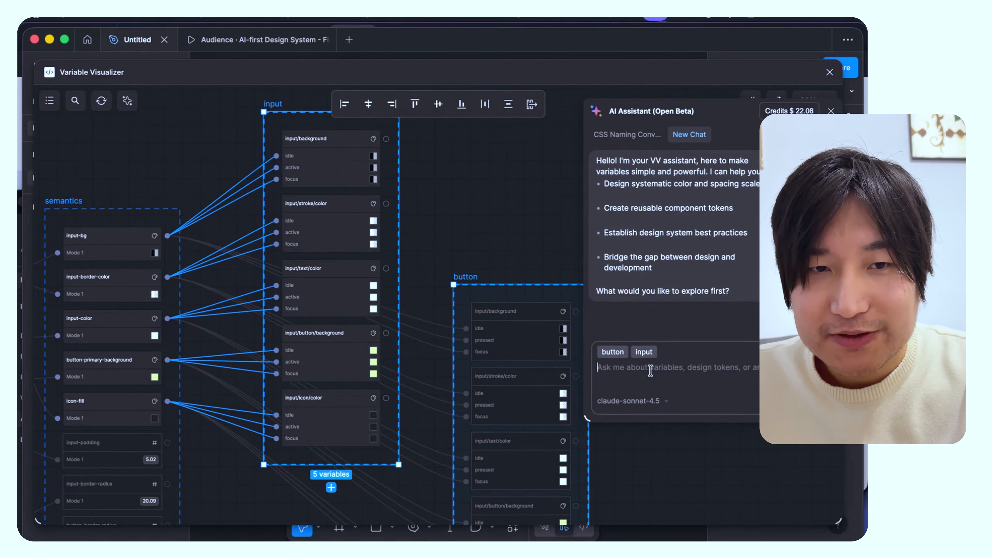
{"action": "scroll", "coordinate": [526, 257], "scroll_direction": "right", "scroll_amount": 1}
{"action": "scroll", "coordinate": [526, 256], "scroll_direction": "up", "scroll_amount": 1}
{"action": "key", "text": "super"}
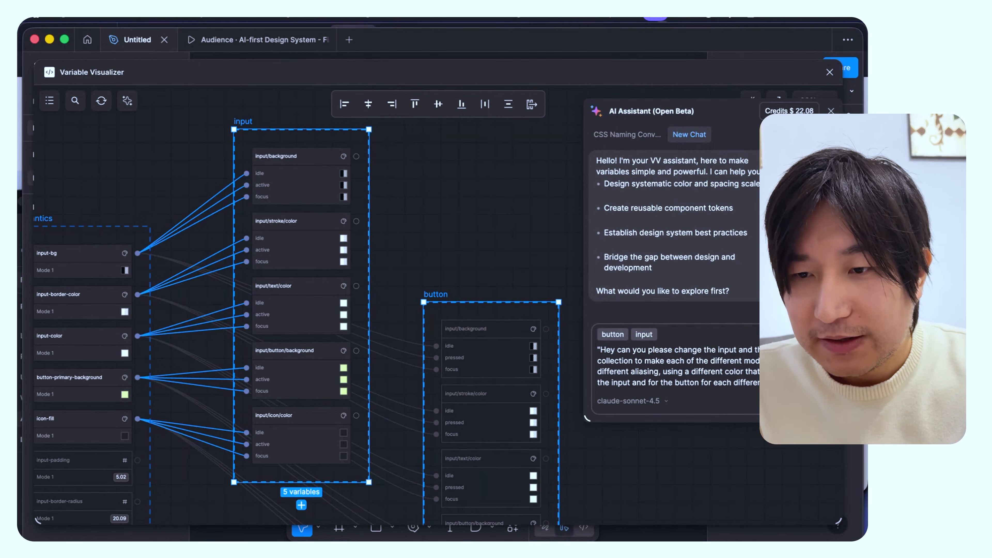
{"action": "key", "text": "Return"}
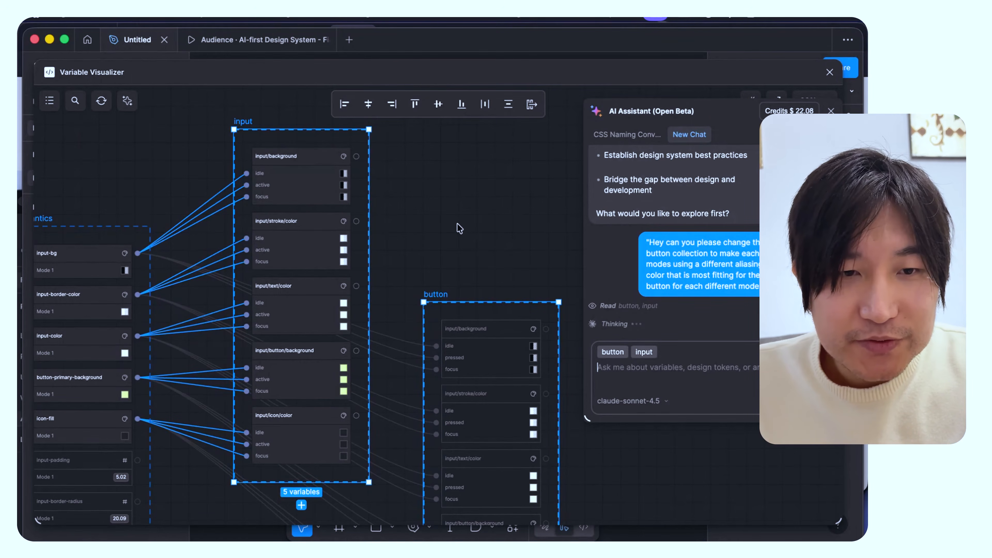
Step: Clear the collection selection and examine the alias connections from semantics to the input and button modes
{"action": "scroll", "coordinate": [453, 219], "scroll_direction": "down", "scroll_amount": 3}
{"action": "scroll", "coordinate": [439, 198], "scroll_direction": "down", "scroll_amount": 3}
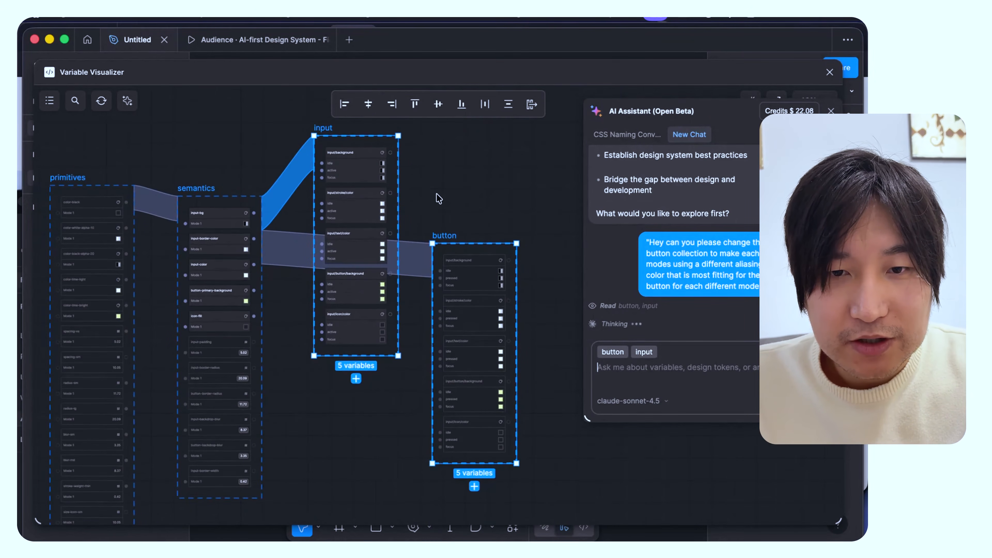
{"action": "left_click", "coordinate": [438, 198]}
{"action": "scroll", "coordinate": [426, 224], "scroll_direction": "up", "scroll_amount": 3}
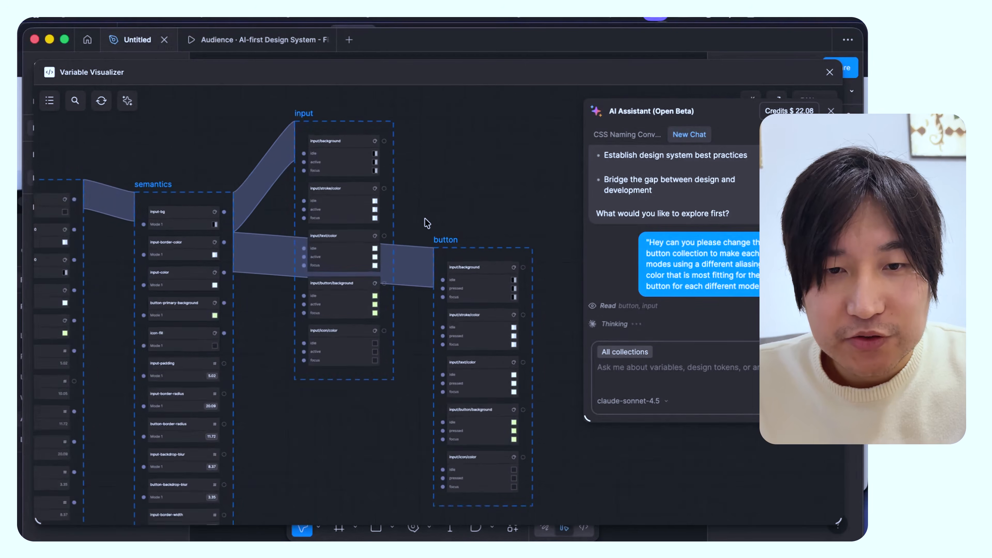
{"action": "scroll", "coordinate": [426, 223], "scroll_direction": "up", "scroll_amount": 5}
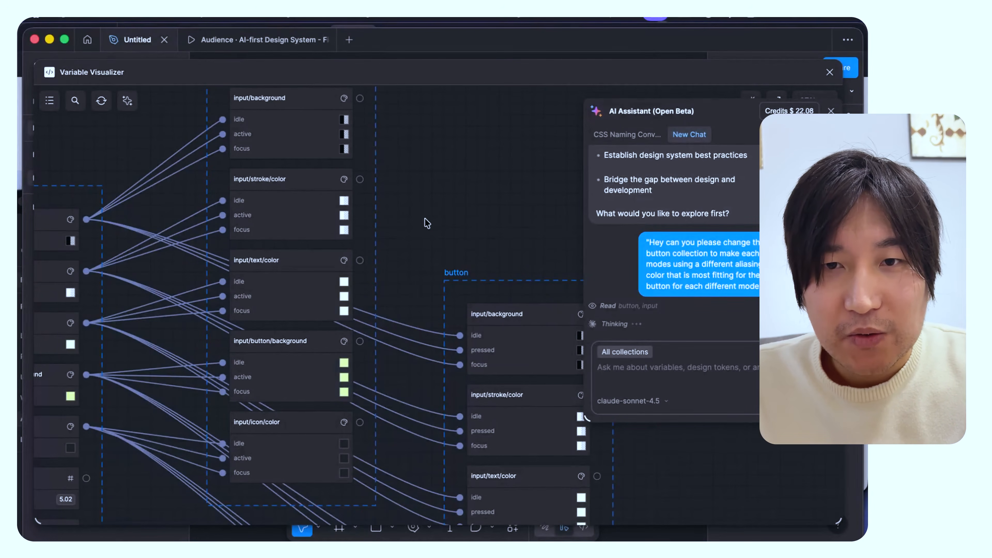
{"action": "scroll", "coordinate": [472, 102], "scroll_direction": "down", "scroll_amount": 2}
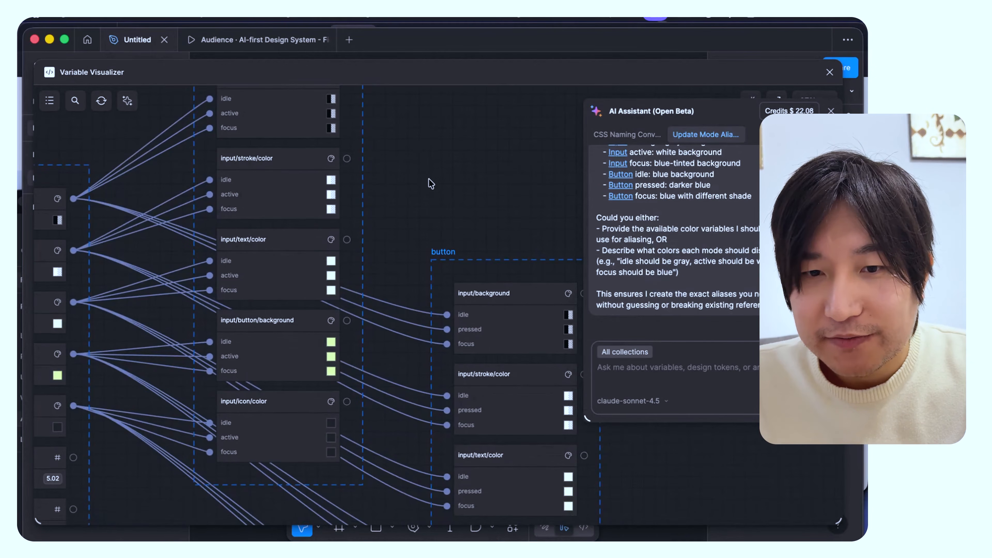
{"action": "scroll", "coordinate": [467, 236], "scroll_direction": "up", "scroll_amount": 3}
{"action": "scroll", "coordinate": [716, 189], "scroll_direction": "up", "scroll_amount": 3}
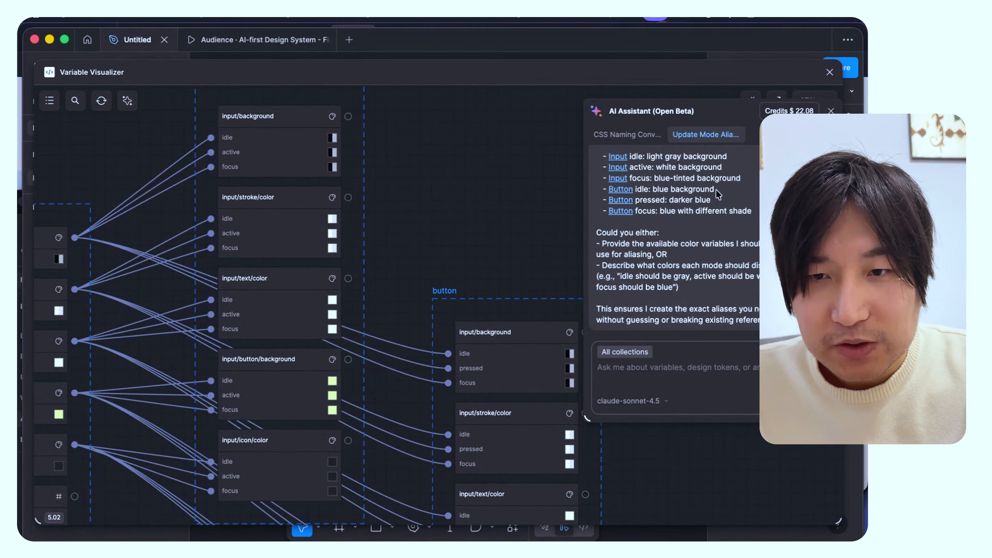
Step: Read through the assistant's reply to see what it asks about available color variables and intended visual states
{"action": "scroll", "coordinate": [678, 226], "scroll_direction": "up", "scroll_amount": 5}
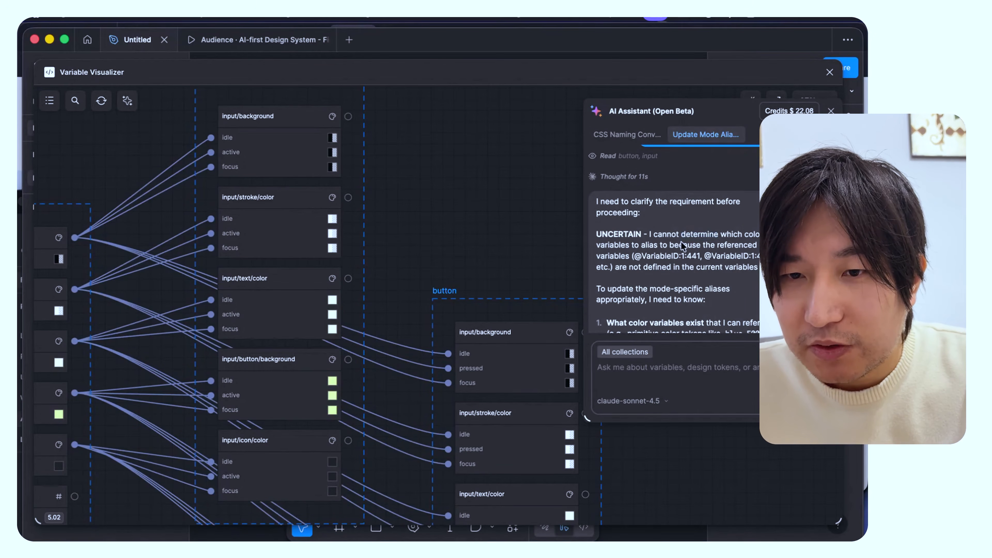
{"action": "scroll", "coordinate": [655, 262], "scroll_direction": "down", "scroll_amount": 1}
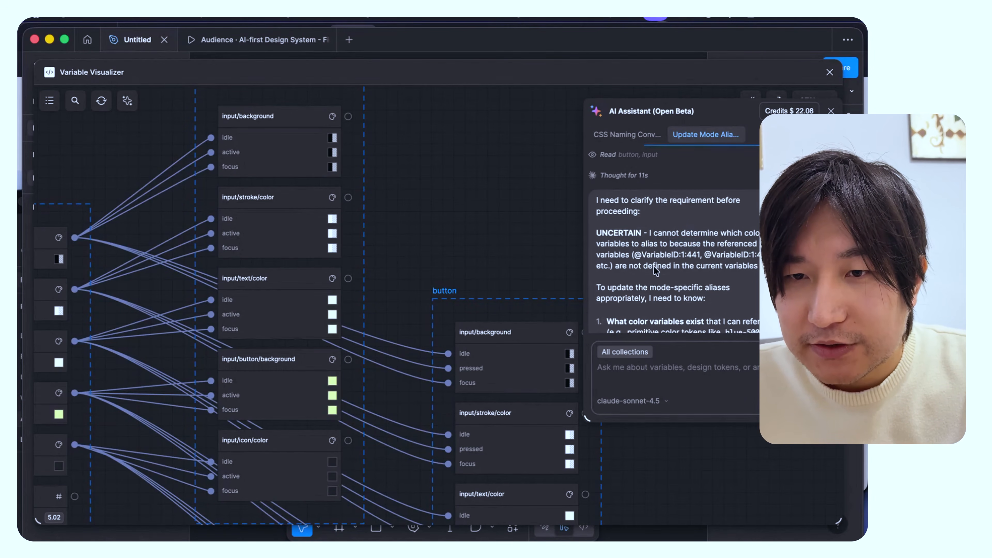
{"action": "left_click_drag", "start_coordinate": [630, 200], "coordinate": [680, 213]}
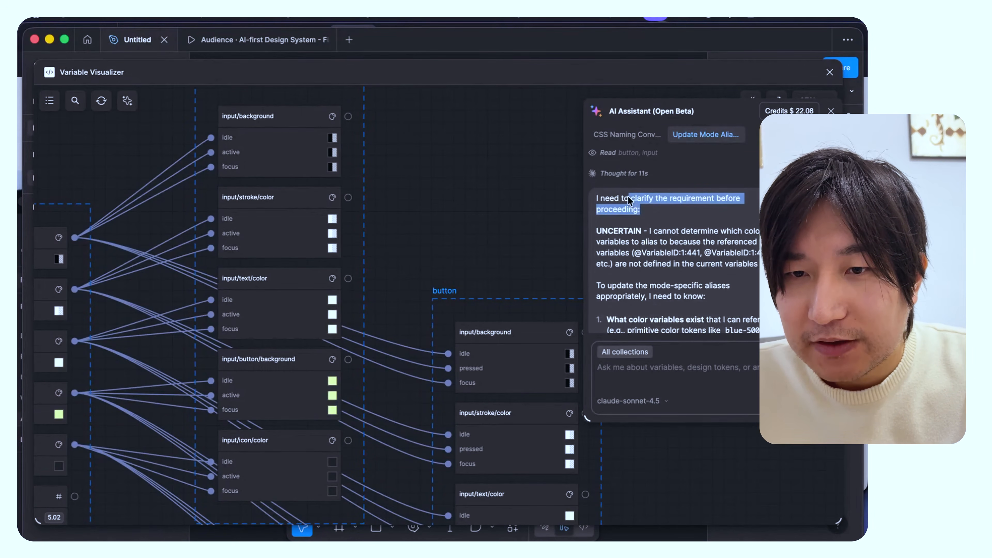
{"action": "left_click", "coordinate": [681, 214]}
{"action": "scroll", "coordinate": [668, 234], "scroll_direction": "down", "scroll_amount": 5}
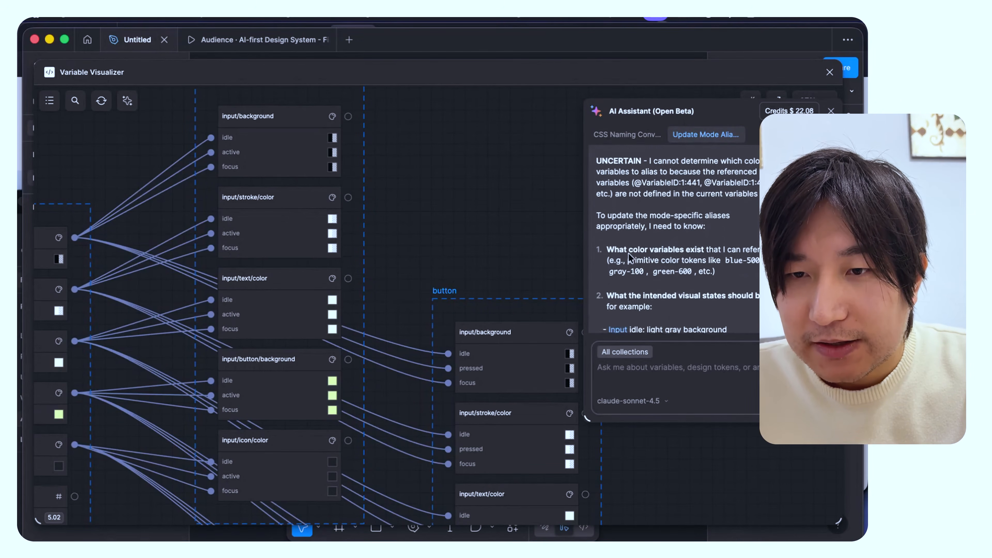
{"action": "scroll", "coordinate": [662, 244], "scroll_direction": "down", "scroll_amount": 3}
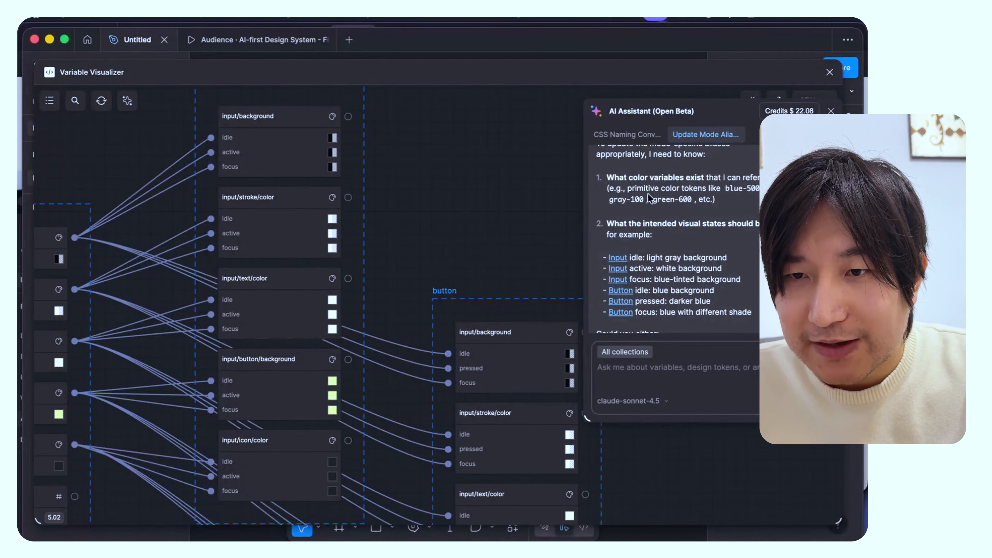
{"action": "scroll", "coordinate": [425, 267], "scroll_direction": "down", "scroll_amount": 3}
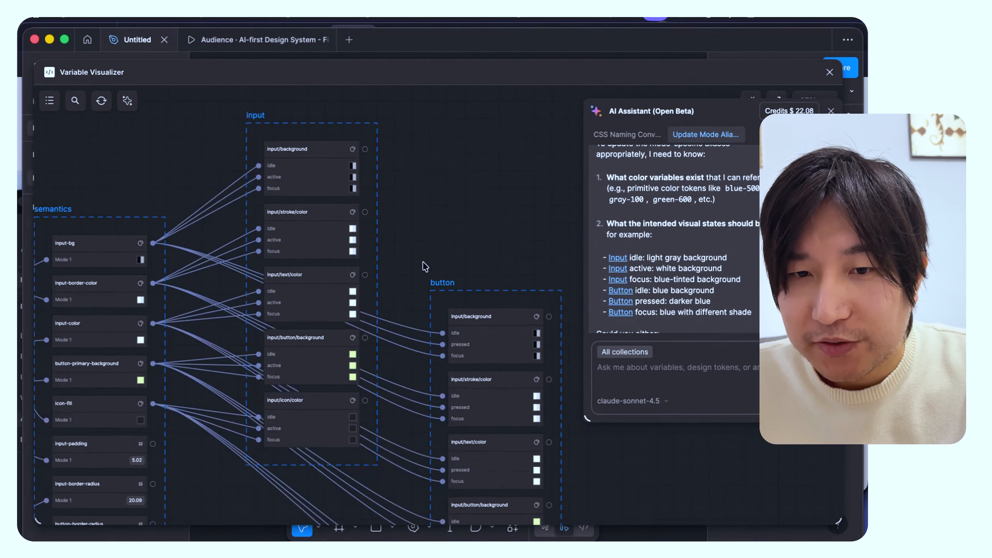
{"action": "left_click", "coordinate": [442, 282]}
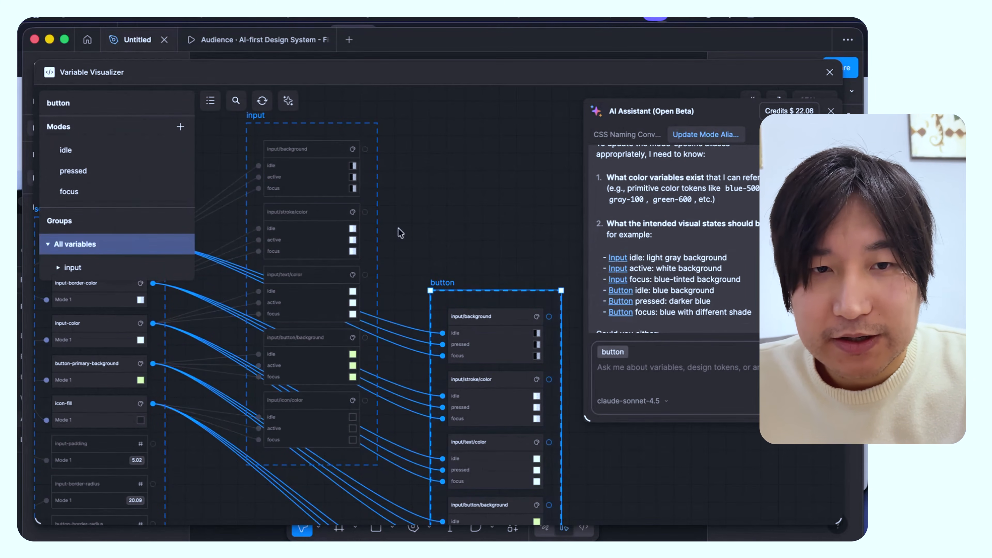
{"action": "left_click", "coordinate": [322, 138], "text": "shift"}
{"action": "scroll", "coordinate": [671, 308], "scroll_direction": "down", "scroll_amount": 1}
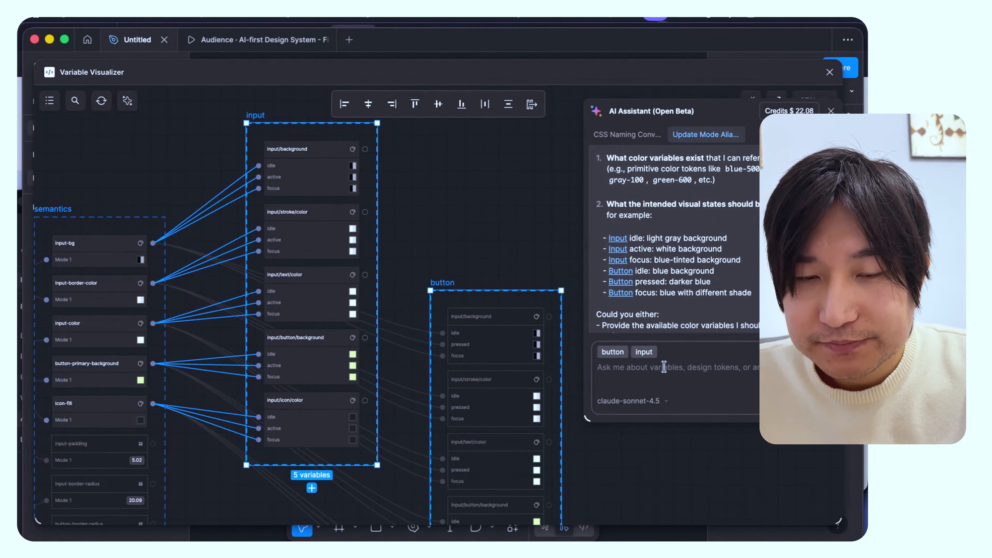
{"action": "left_click", "coordinate": [664, 368]}
{"action": "scroll", "coordinate": [481, 234], "scroll_direction": "down", "scroll_amount": 2}
{"action": "scroll", "coordinate": [481, 233], "scroll_direction": "left", "scroll_amount": 1}
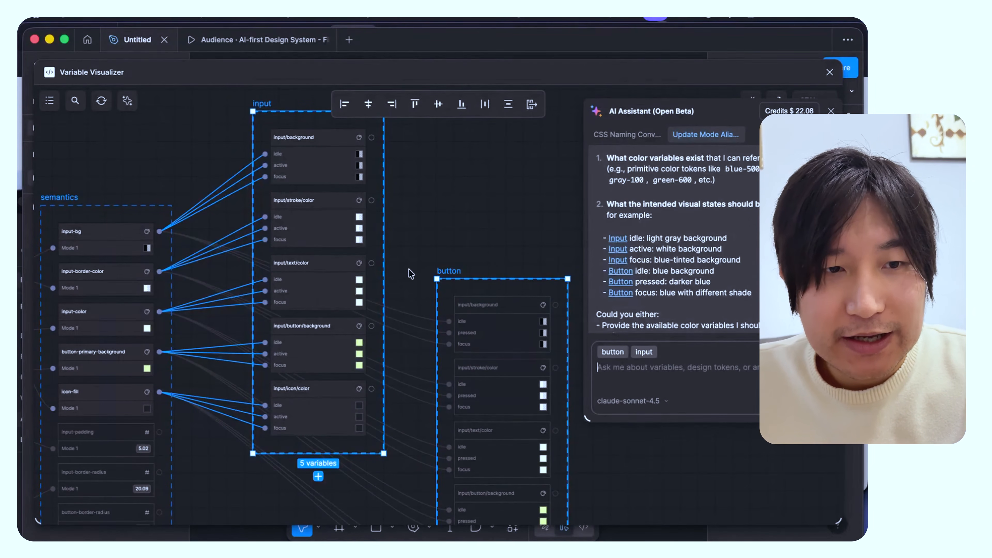
{"action": "left_click", "coordinate": [117, 193]}
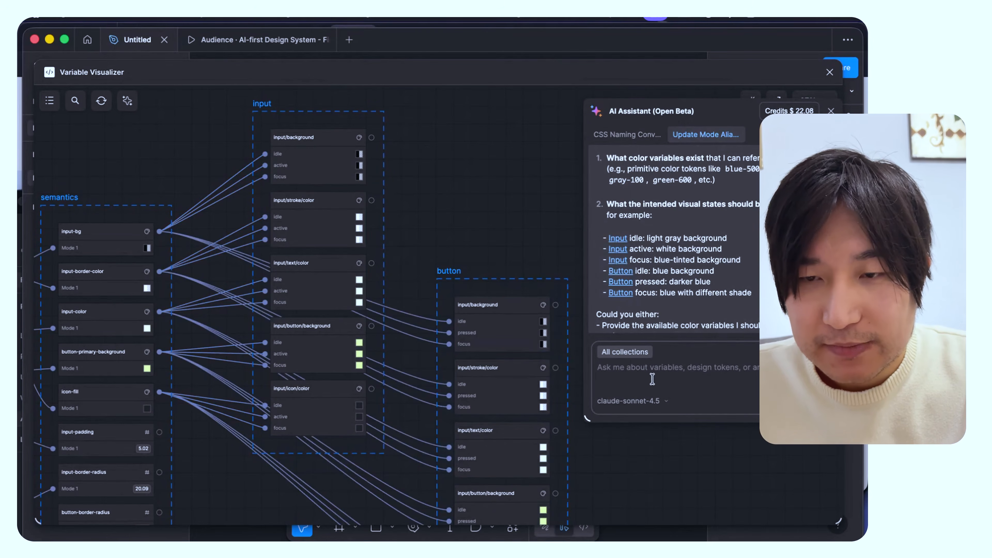
Step: Copy the earlier mode-aliasing prompt from the chat history
{"action": "left_click", "coordinate": [648, 381]}
{"action": "scroll", "coordinate": [685, 241], "scroll_direction": "up", "scroll_amount": 5}
{"action": "scroll", "coordinate": [687, 246], "scroll_direction": "down", "scroll_amount": 2}
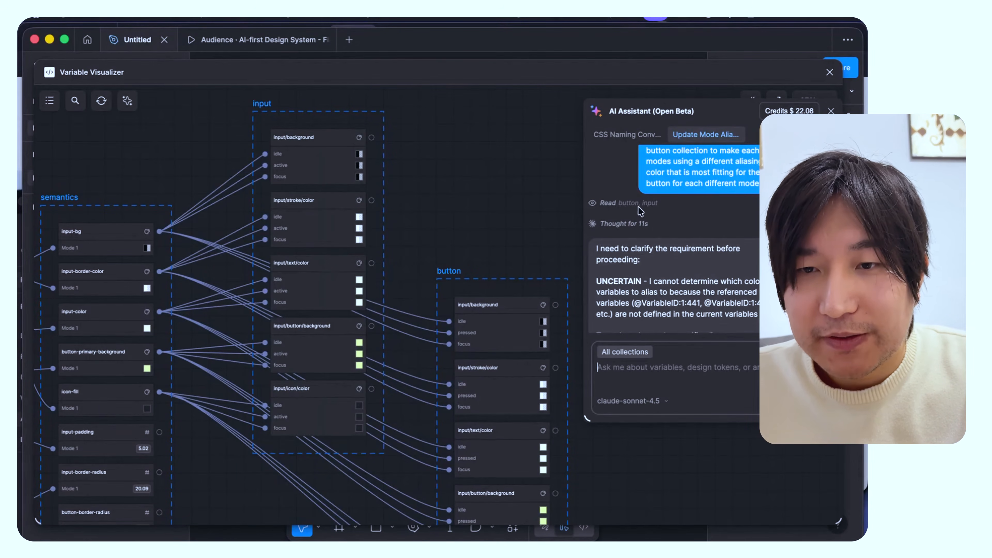
{"action": "scroll", "coordinate": [677, 219], "scroll_direction": "up", "scroll_amount": 2}
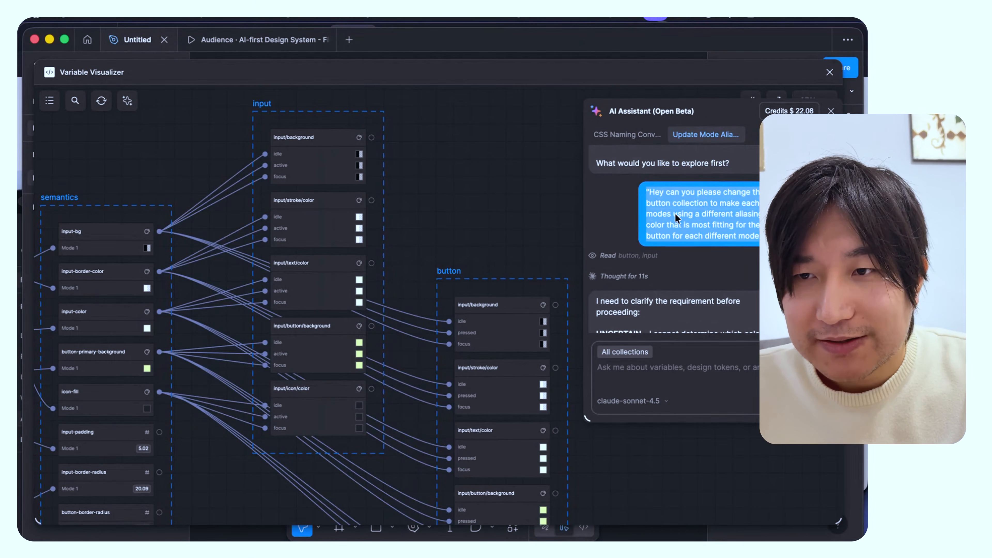
Step: Paste the mode-aliasing prompt into a new chat scoped to all collections, remove its opening quotation mark, and send it
{"action": "left_click", "coordinate": [830, 135]}
{"action": "left_click", "coordinate": [672, 370]}
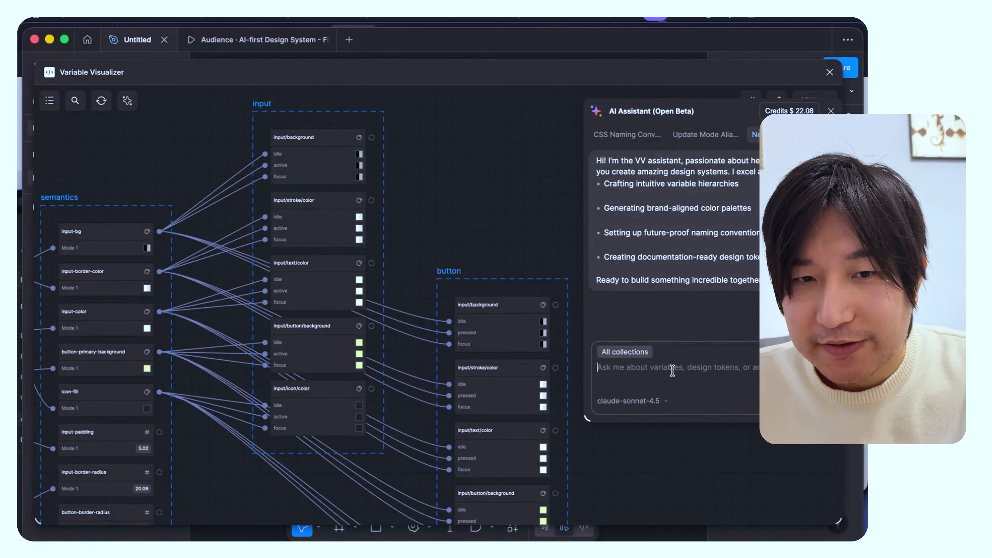
{"action": "key", "text": "super+v"}
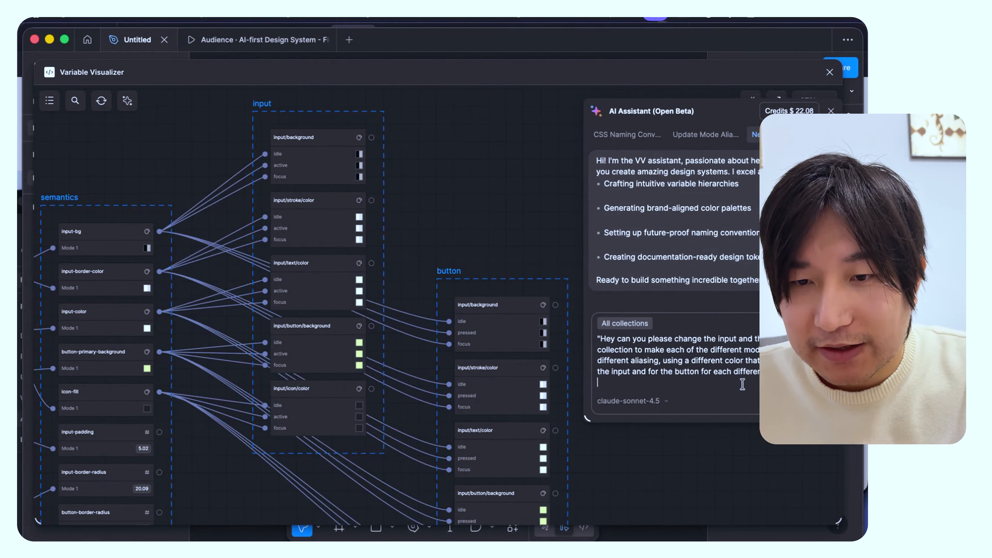
{"action": "left_click", "coordinate": [604, 333]}
{"action": "key", "text": "BackSpace"}
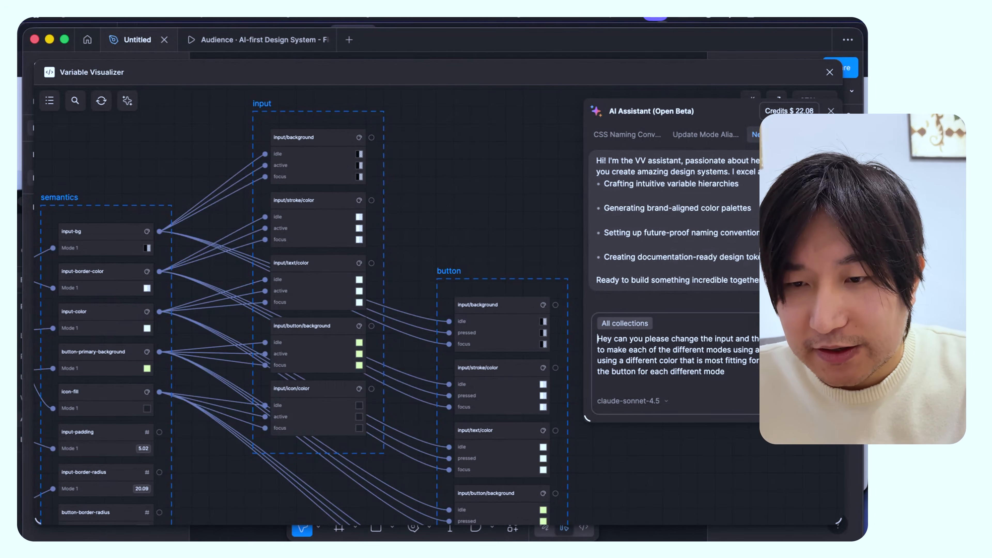
{"action": "key", "text": "Return"}
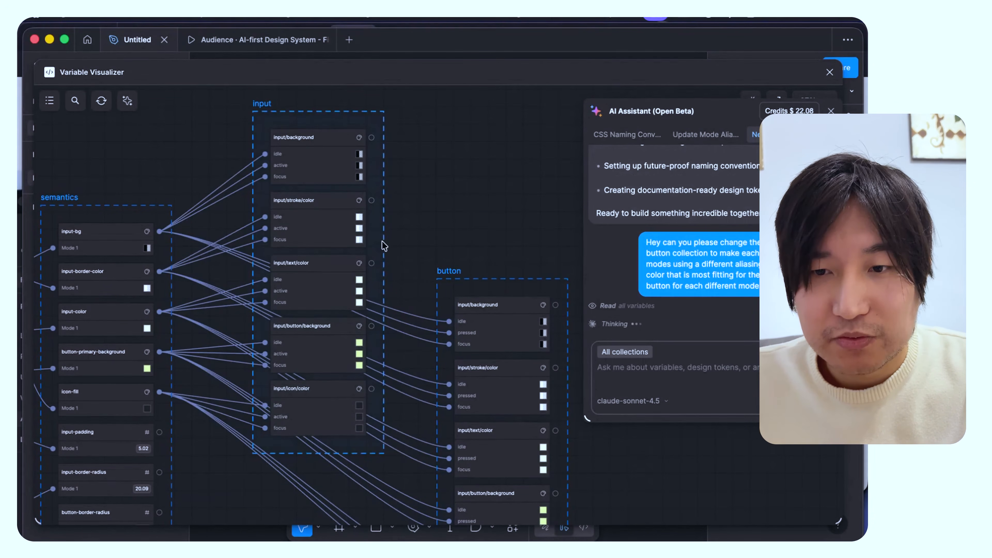
{"action": "scroll", "coordinate": [332, 213], "scroll_direction": "left", "scroll_amount": 10}
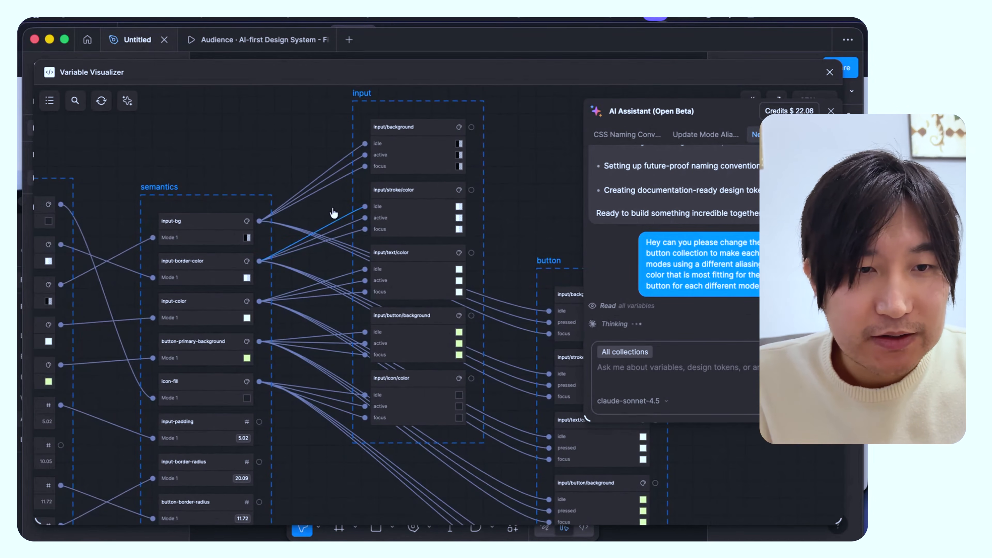
{"action": "scroll", "coordinate": [332, 218], "scroll_direction": "right", "scroll_amount": 10}
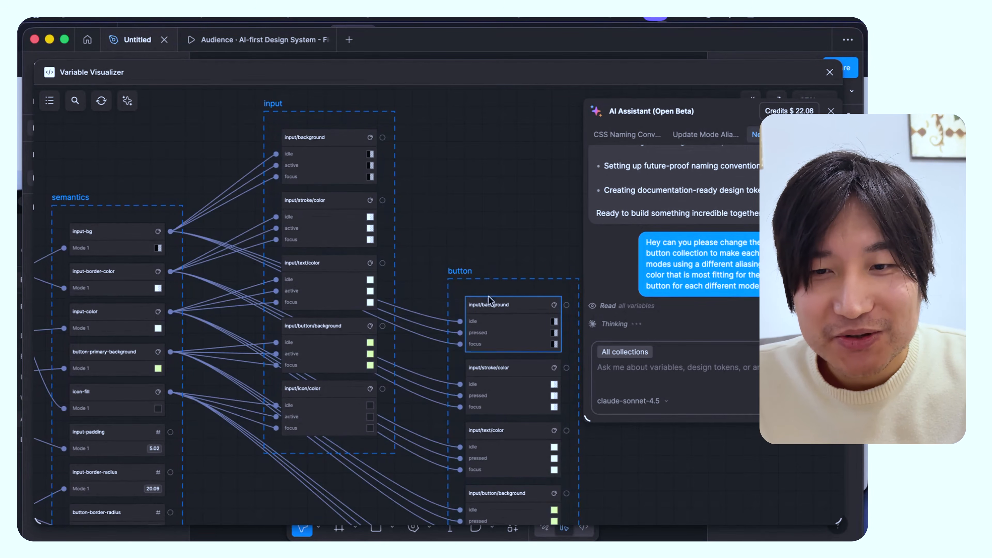
{"action": "scroll", "coordinate": [485, 204], "scroll_direction": "up", "scroll_amount": 2}
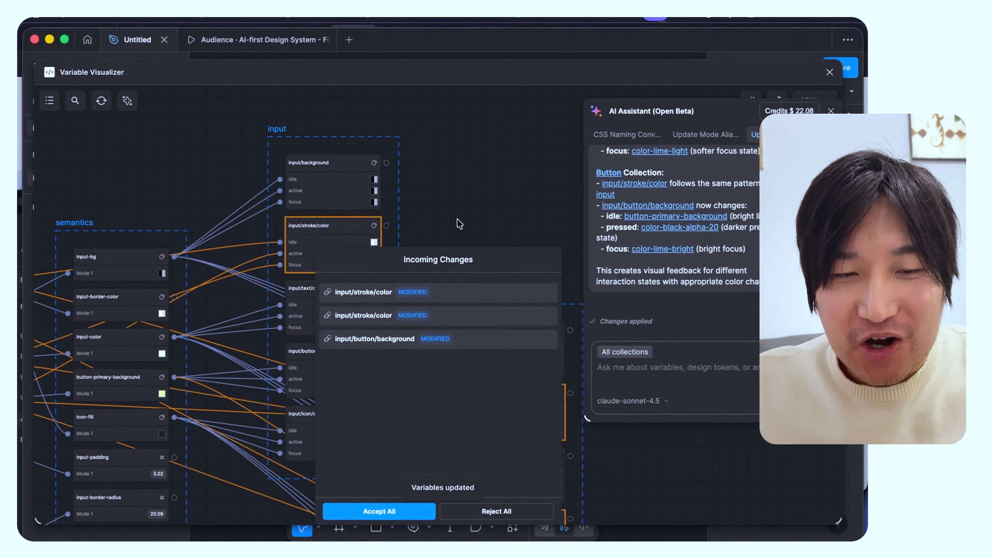
Step: Review the assistant's incoming changes to input/stroke/color and input/button/background against its reply, and accept them all
{"action": "scroll", "coordinate": [463, 208], "scroll_direction": "right", "scroll_amount": 5}
{"action": "scroll", "coordinate": [462, 207], "scroll_direction": "down", "scroll_amount": 4}
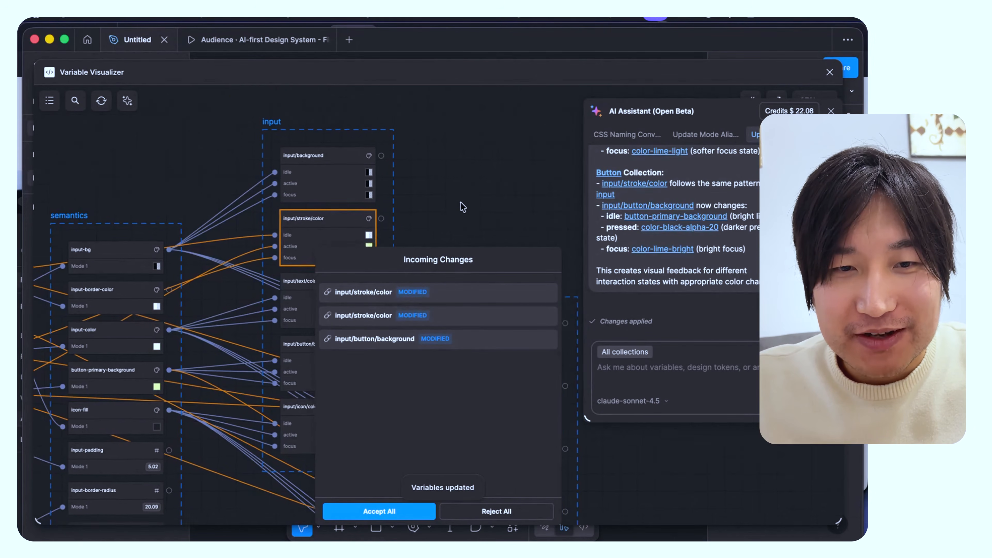
{"action": "scroll", "coordinate": [463, 207], "scroll_direction": "up", "scroll_amount": 3}
{"action": "scroll", "coordinate": [463, 207], "scroll_direction": "left", "scroll_amount": 1}
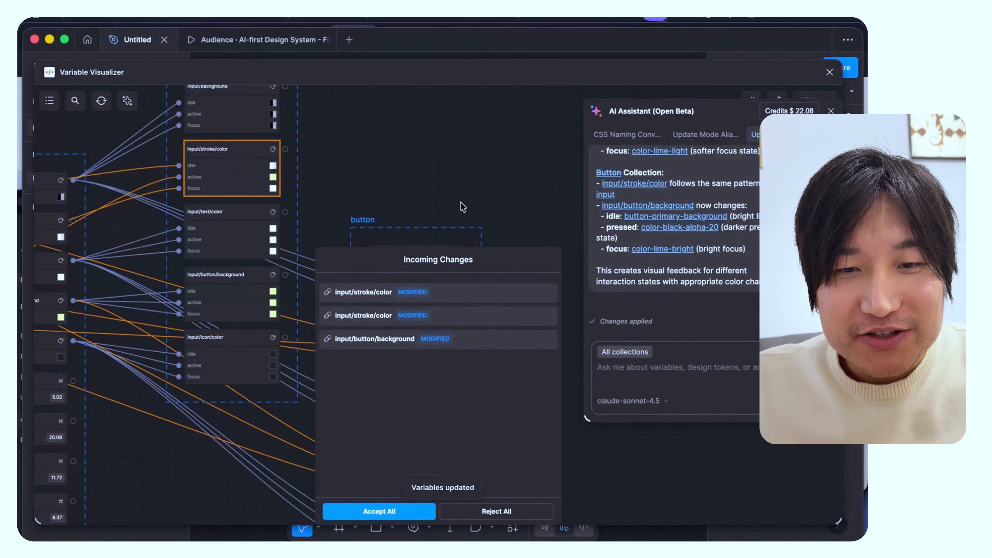
{"action": "scroll", "coordinate": [655, 266], "scroll_direction": "up", "scroll_amount": 4}
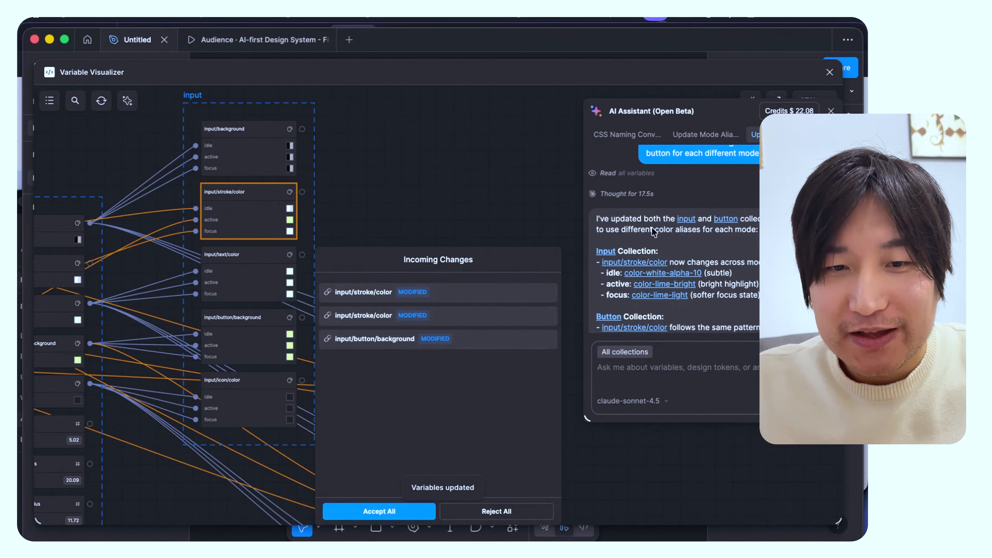
{"action": "scroll", "coordinate": [653, 232], "scroll_direction": "down", "scroll_amount": 4}
{"action": "left_click", "coordinate": [377, 511]}
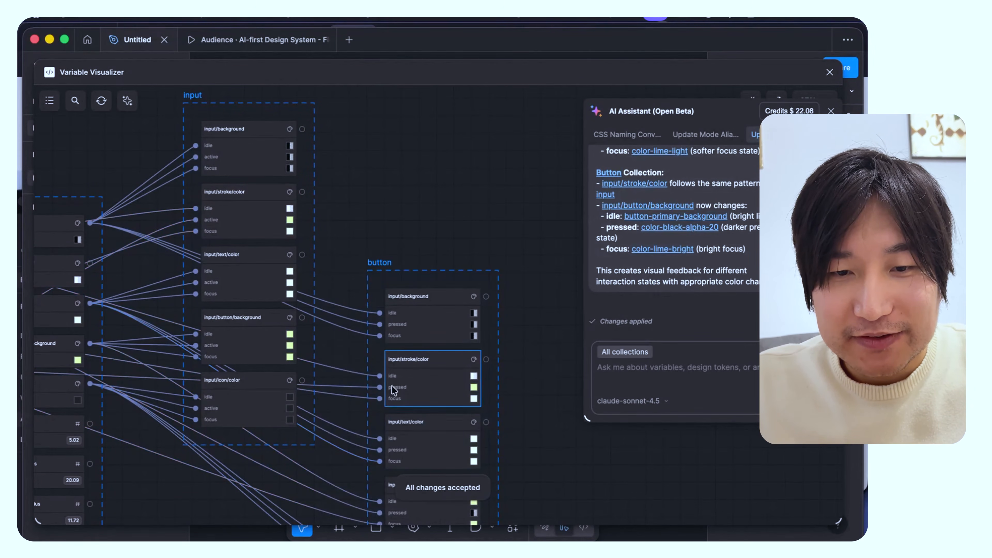
Step: Move the button collection up so it sits level with and beside the input collection, and clear its selection
{"action": "scroll", "coordinate": [394, 390], "scroll_direction": "down", "scroll_amount": 3}
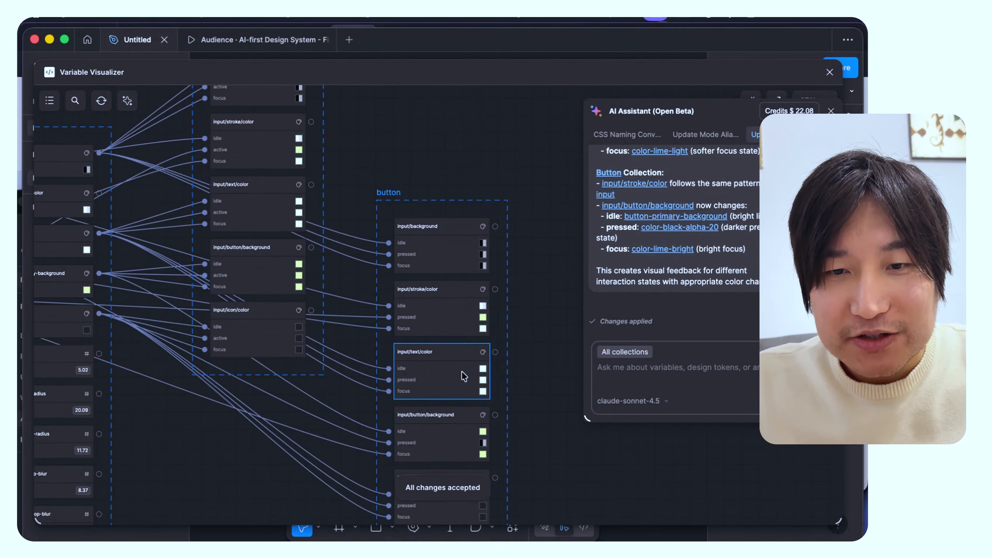
{"action": "scroll", "coordinate": [463, 377], "scroll_direction": "up", "scroll_amount": 5}
{"action": "scroll", "coordinate": [485, 307], "scroll_direction": "down", "scroll_amount": 4}
{"action": "scroll", "coordinate": [485, 307], "scroll_direction": "up", "scroll_amount": 3}
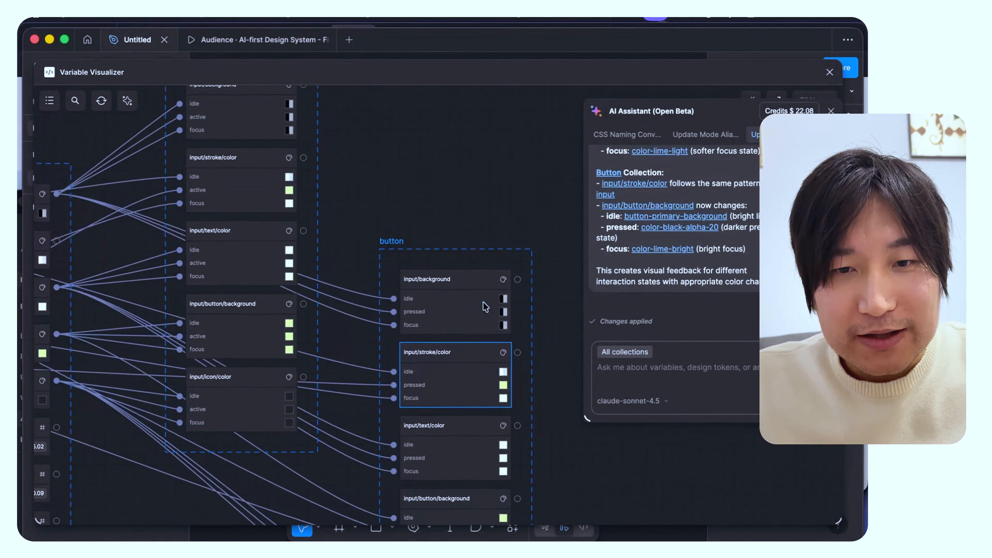
{"action": "left_click_drag", "start_coordinate": [464, 263], "coordinate": [443, 191]}
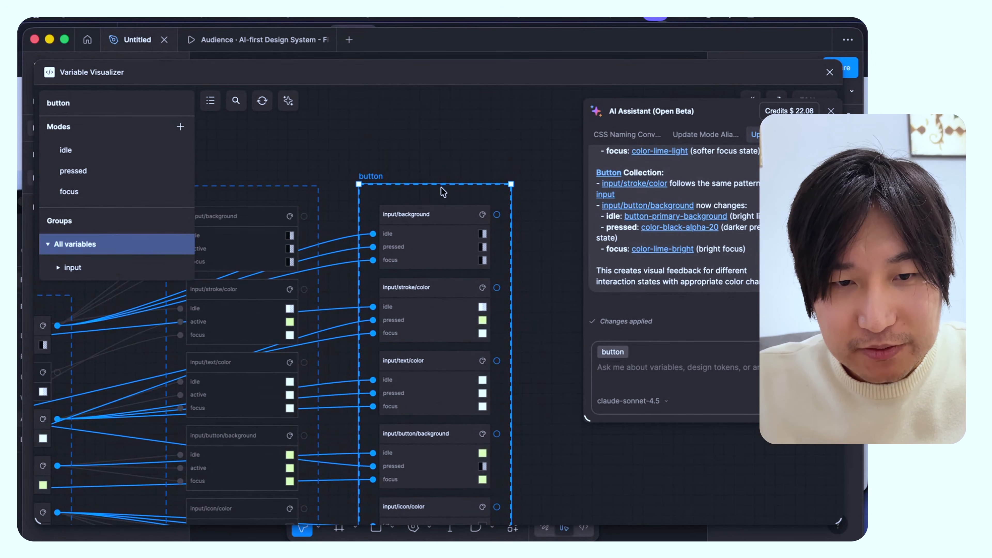
{"action": "left_click", "coordinate": [339, 217]}
{"action": "scroll", "coordinate": [341, 280], "scroll_direction": "down", "scroll_amount": 3}
{"action": "scroll", "coordinate": [340, 280], "scroll_direction": "left", "scroll_amount": 1}
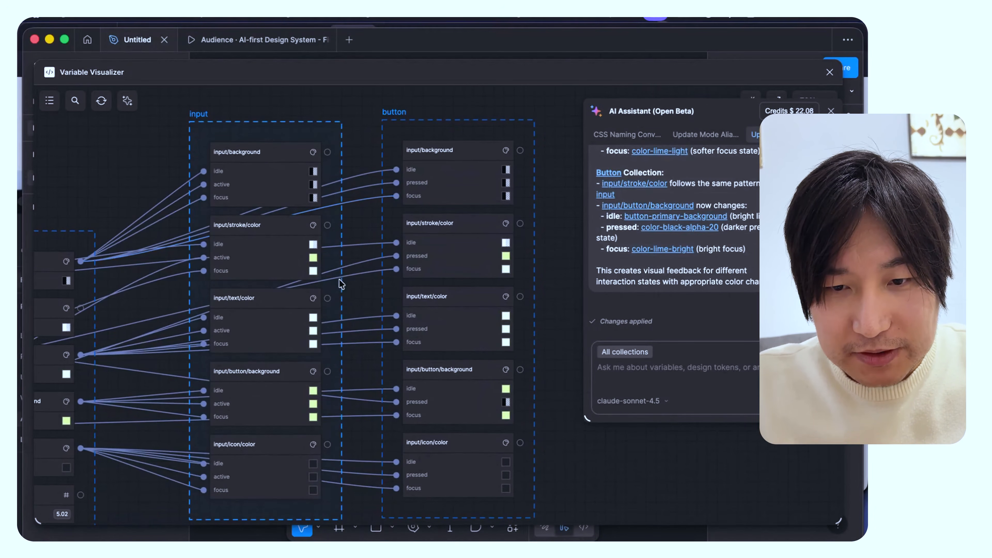
Step: Examine the mode colors and alias connections of input/button/background in both the input and button collections
{"action": "scroll", "coordinate": [372, 399], "scroll_direction": "down", "scroll_amount": 2}
{"action": "scroll", "coordinate": [372, 405], "scroll_direction": "up", "scroll_amount": 2}
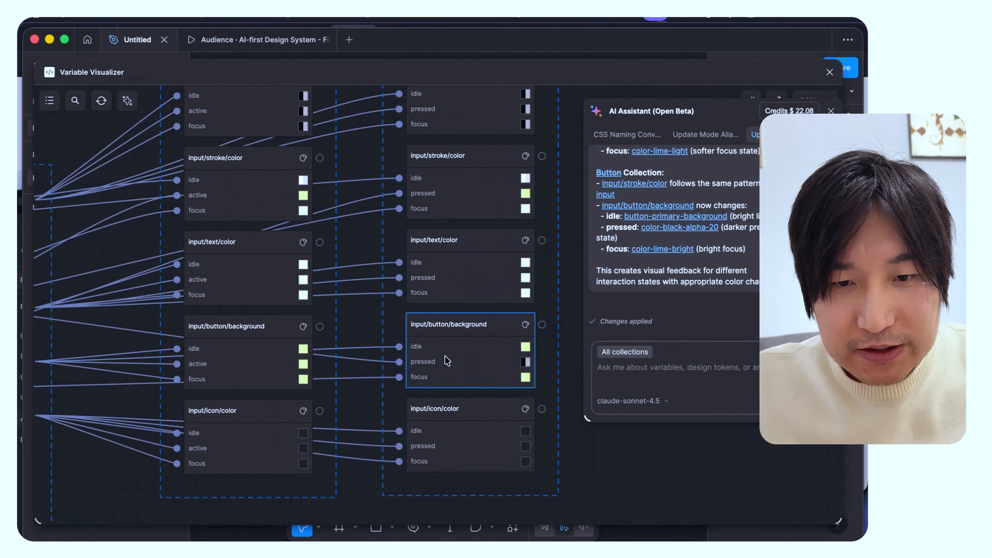
{"action": "scroll", "coordinate": [448, 361], "scroll_direction": "up", "scroll_amount": 2}
{"action": "left_click", "coordinate": [449, 372]}
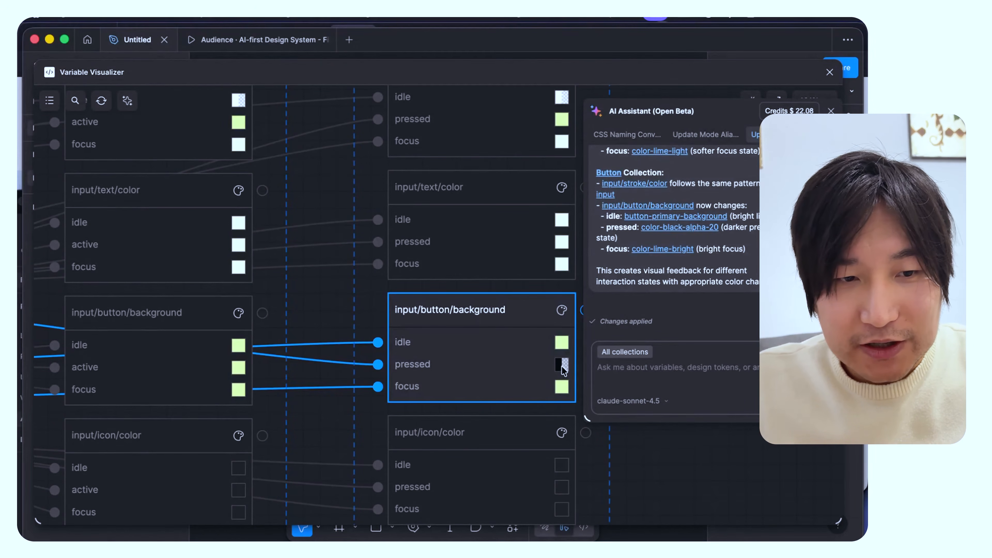
{"action": "left_click", "coordinate": [213, 370]}
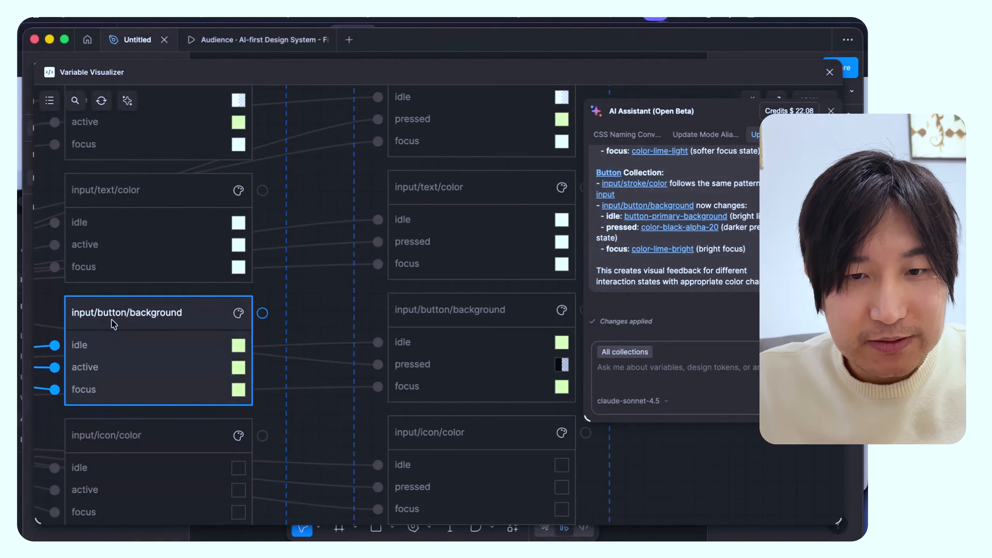
{"action": "left_click", "coordinate": [319, 346]}
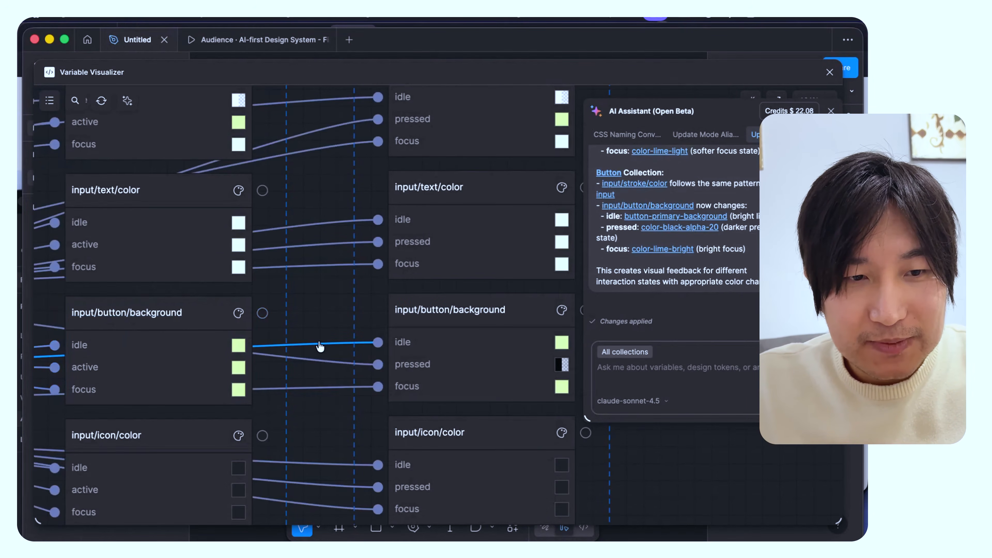
{"action": "scroll", "coordinate": [318, 325], "scroll_direction": "down", "scroll_amount": 5}
{"action": "scroll", "coordinate": [320, 329], "scroll_direction": "down", "scroll_amount": 4}
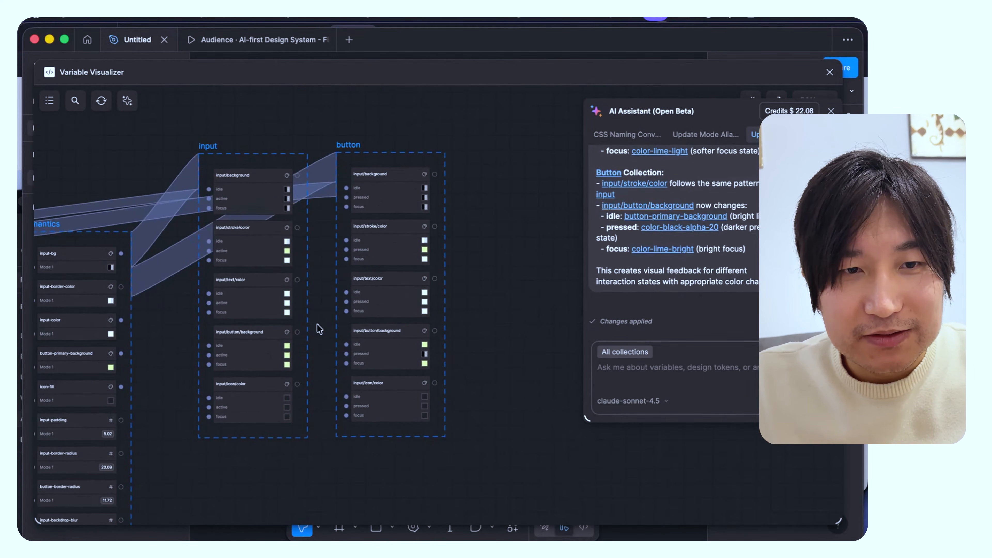
{"action": "scroll", "coordinate": [322, 322], "scroll_direction": "up", "scroll_amount": 2}
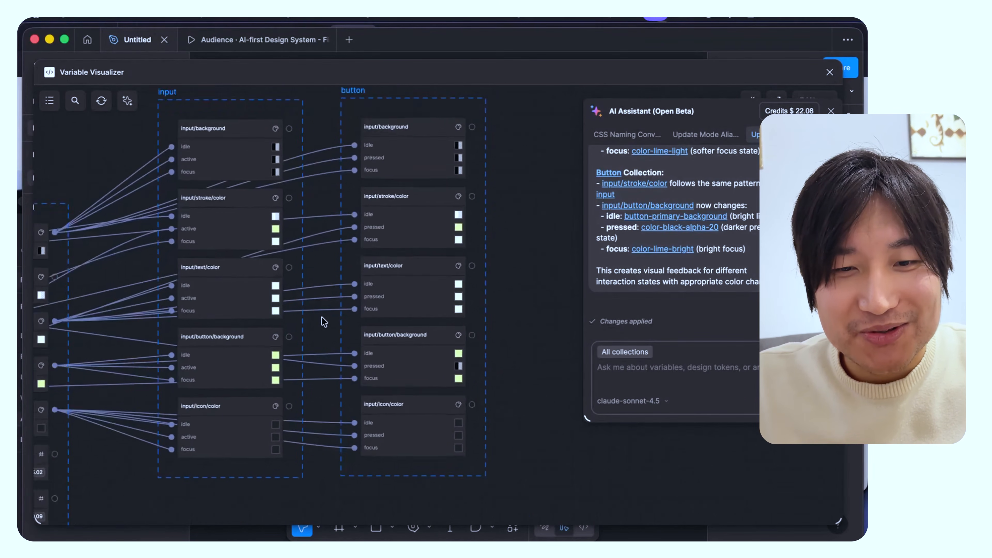
{"action": "scroll", "coordinate": [374, 371], "scroll_direction": "up", "scroll_amount": 2}
{"action": "left_click", "coordinate": [381, 375]}
{"action": "scroll", "coordinate": [418, 375], "scroll_direction": "down", "scroll_amount": 2}
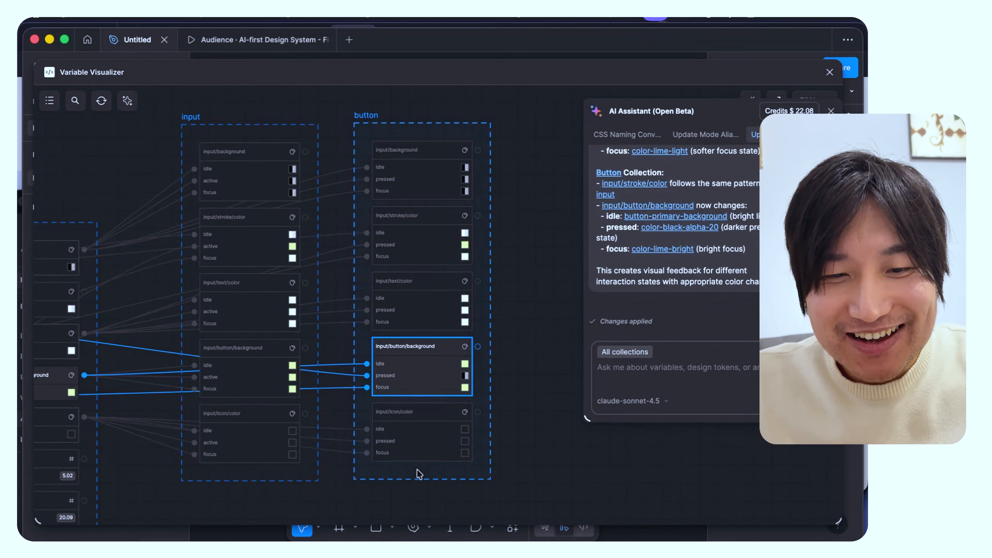
Step: Batch rename all five variables in the button collection, replacing the matched text "input/" with "button/"
{"action": "left_click", "coordinate": [445, 427]}
{"action": "key", "text": "super+a"}
{"action": "key", "text": "super+r"}
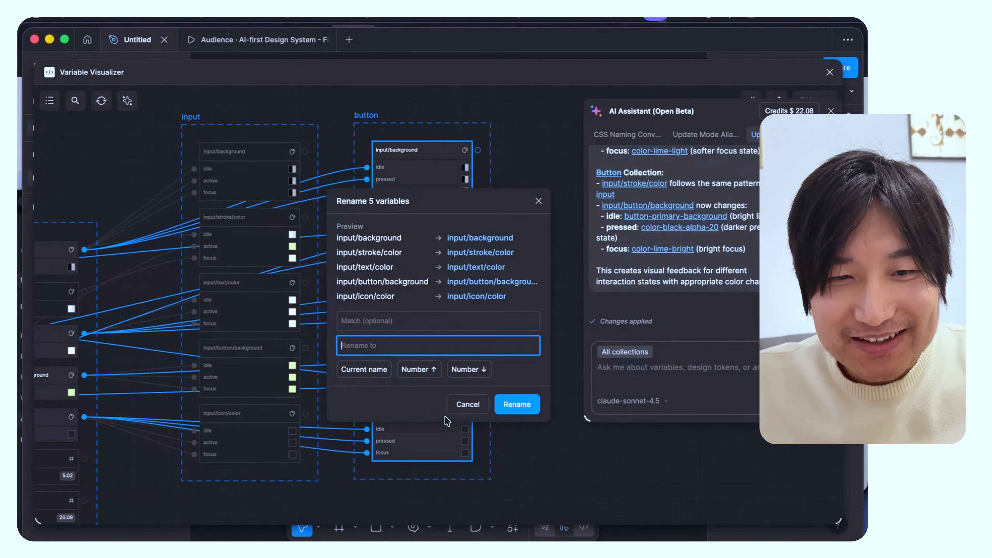
{"action": "left_click", "coordinate": [367, 322]}
{"action": "type", "text": "input"}
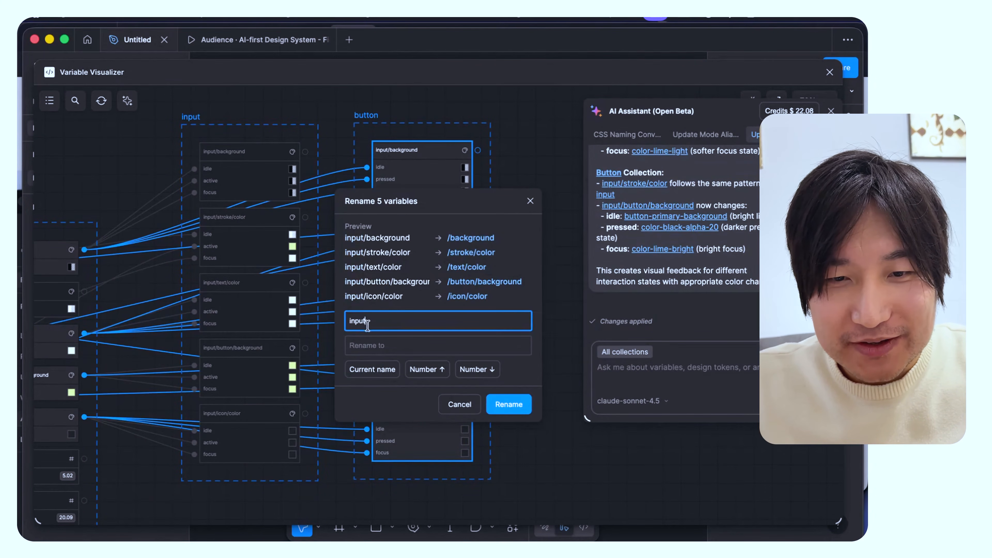
{"action": "type", "text": "/"}
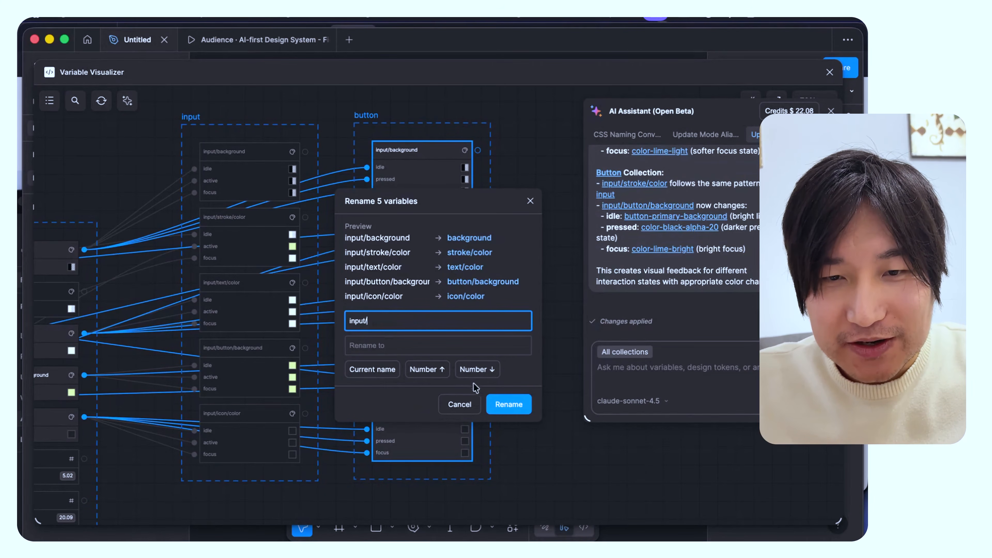
{"action": "key", "text": "Tab"}
{"action": "type", "text": "bu"}
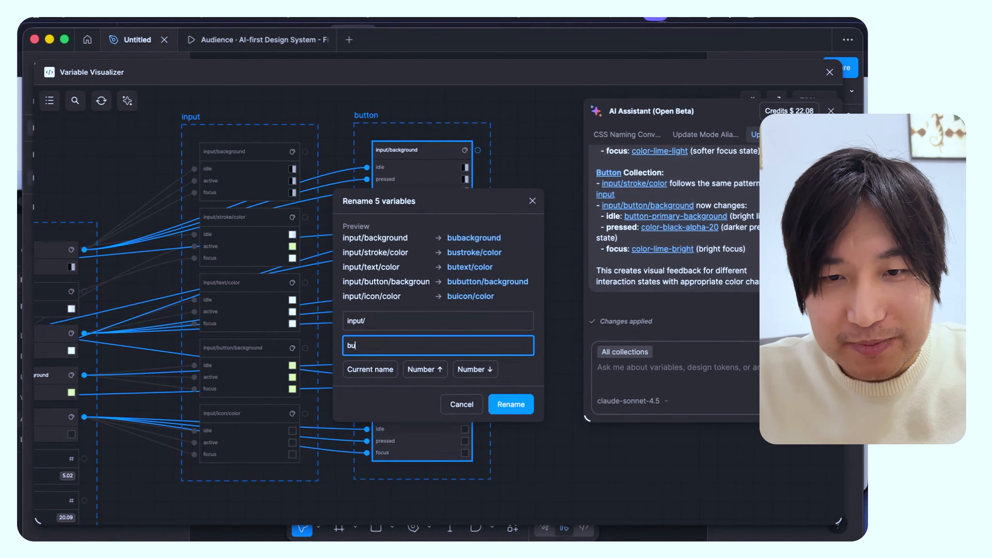
{"action": "type", "text": "tton/"}
{"action": "left_click", "coordinate": [518, 404]}
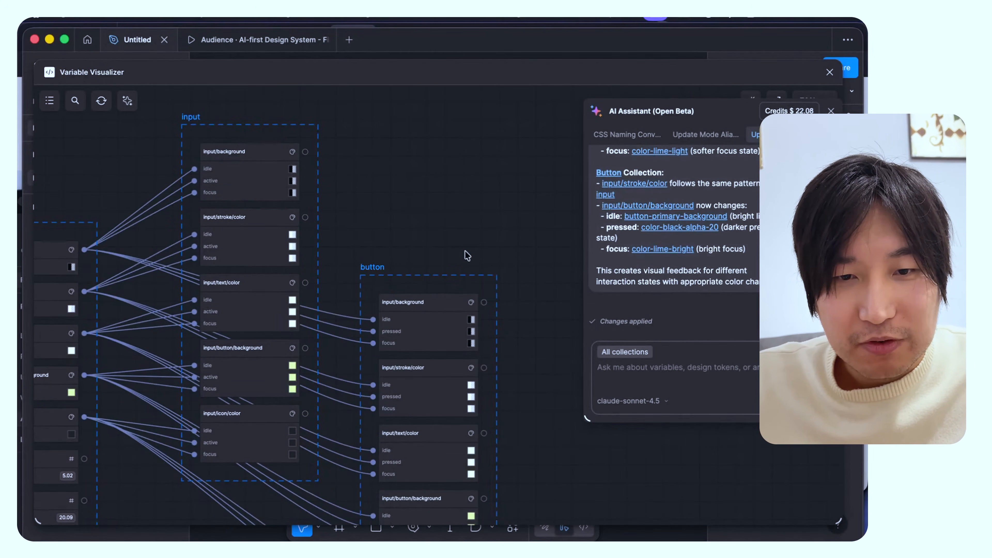
Step: Replace the "input/" prefix with "button/" in all five button collection variables, and align that collection beside the input collection
{"action": "left_click_drag", "start_coordinate": [428, 316], "coordinate": [436, 288]}
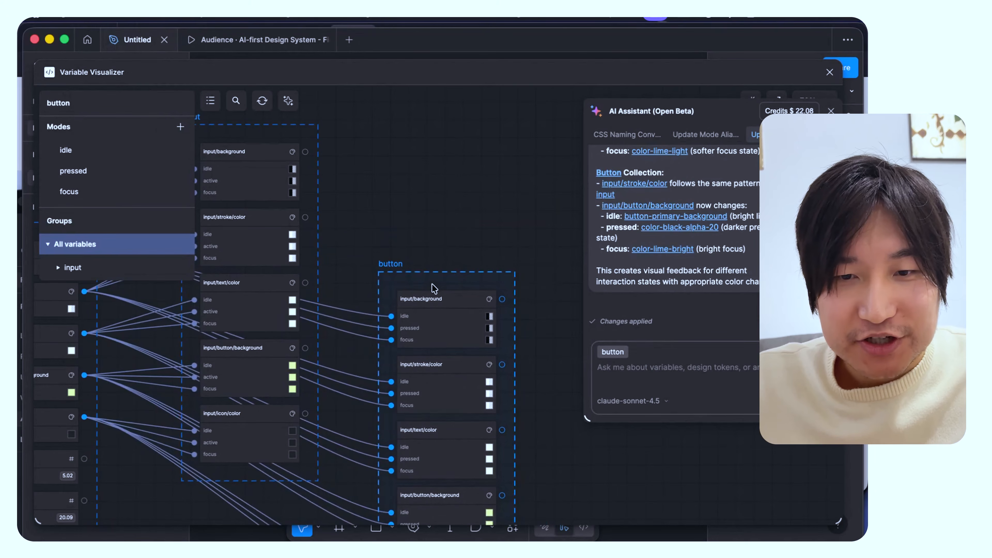
{"action": "scroll", "coordinate": [427, 192], "scroll_direction": "down", "scroll_amount": 3}
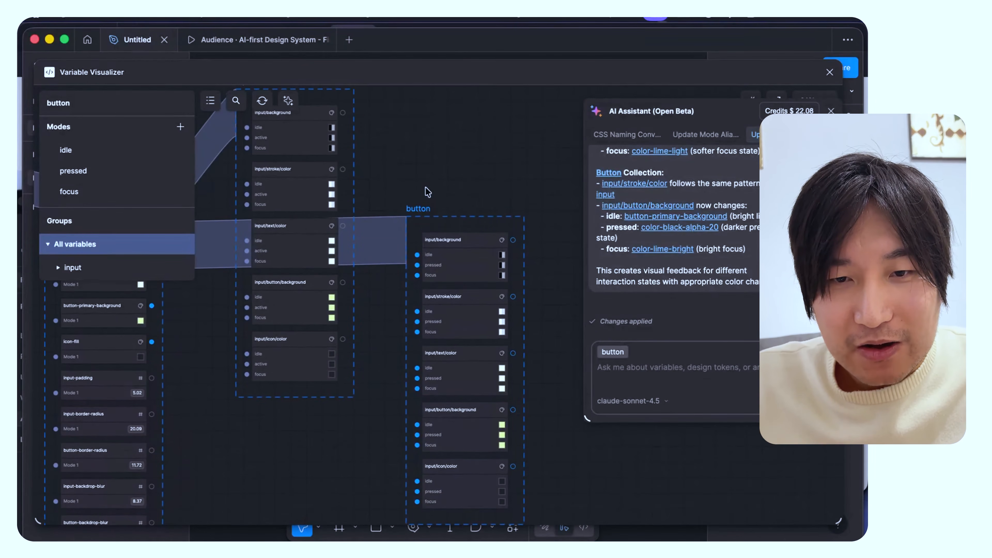
{"action": "left_click", "coordinate": [453, 274]}
{"action": "key", "text": "super+a"}
{"action": "key", "text": "super+r"}
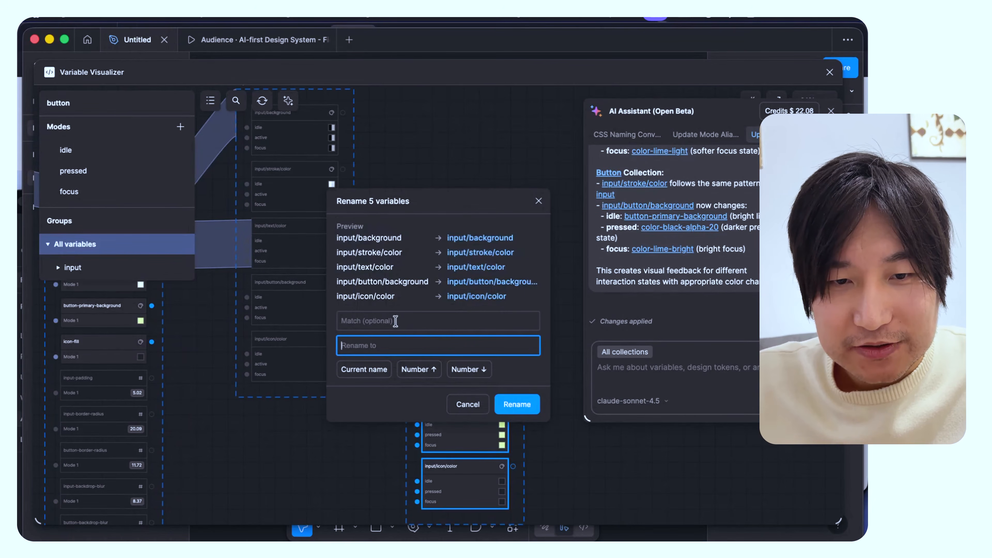
{"action": "left_click", "coordinate": [370, 324]}
{"action": "type", "text": "input/"}
{"action": "key", "text": "Tab"}
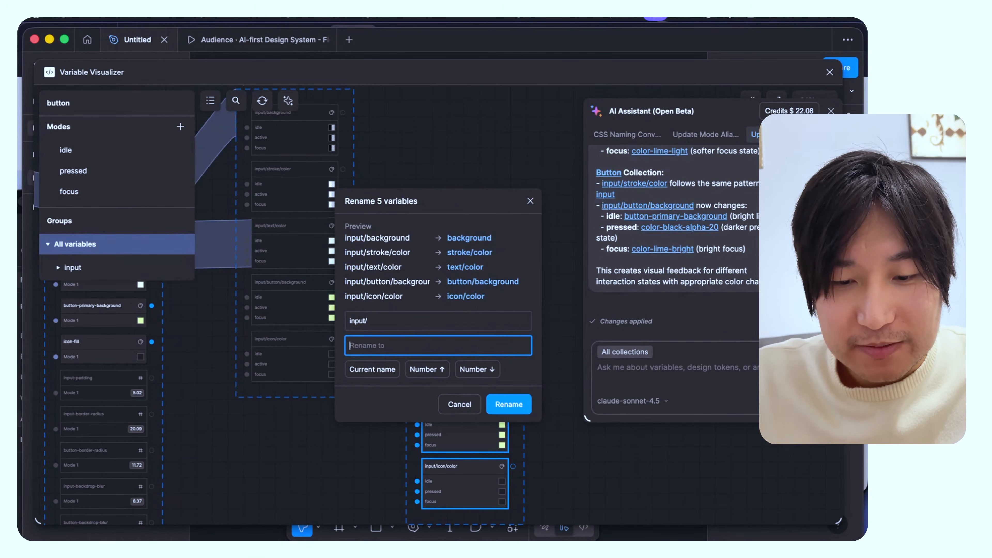
{"action": "type", "text": "button/"}
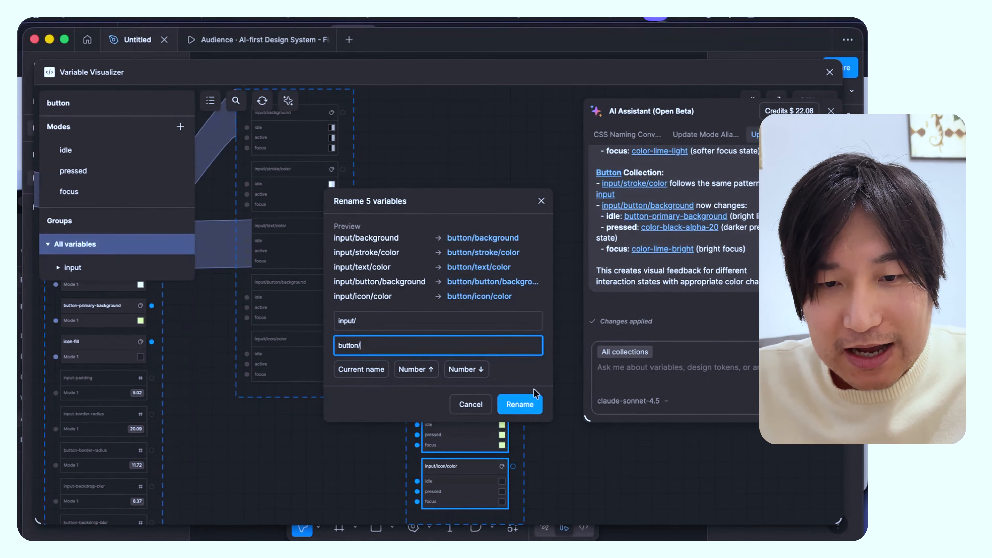
{"action": "left_click", "coordinate": [520, 404]}
{"action": "left_click_drag", "start_coordinate": [454, 283], "coordinate": [443, 166]}
Step: Copy the earlier mode-aliasing prompt into a new assistant chat and send it with the scope set to all collections
{"action": "scroll", "coordinate": [734, 254], "scroll_direction": "up", "scroll_amount": 10}
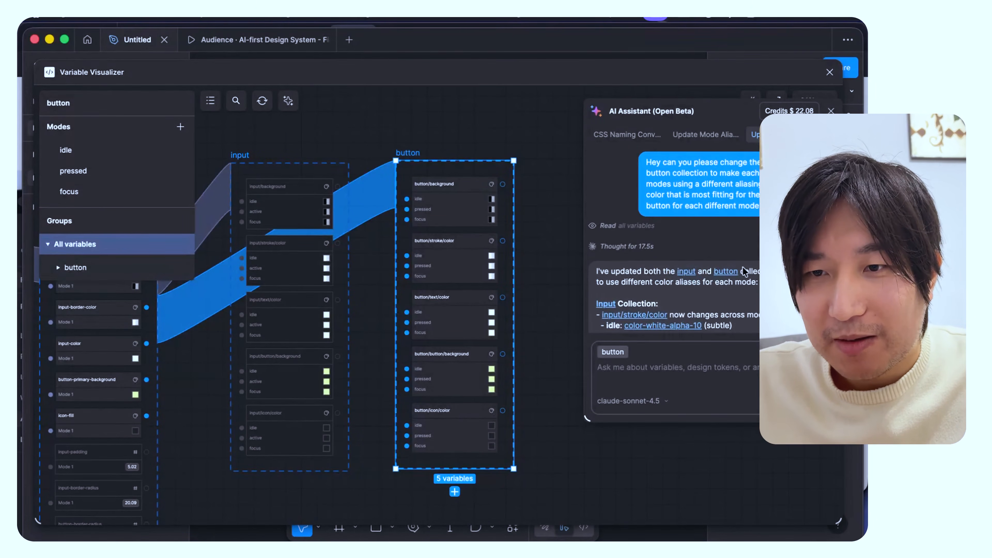
{"action": "triple_click", "coordinate": [721, 225]}
{"action": "key", "text": "ctrl+c"}
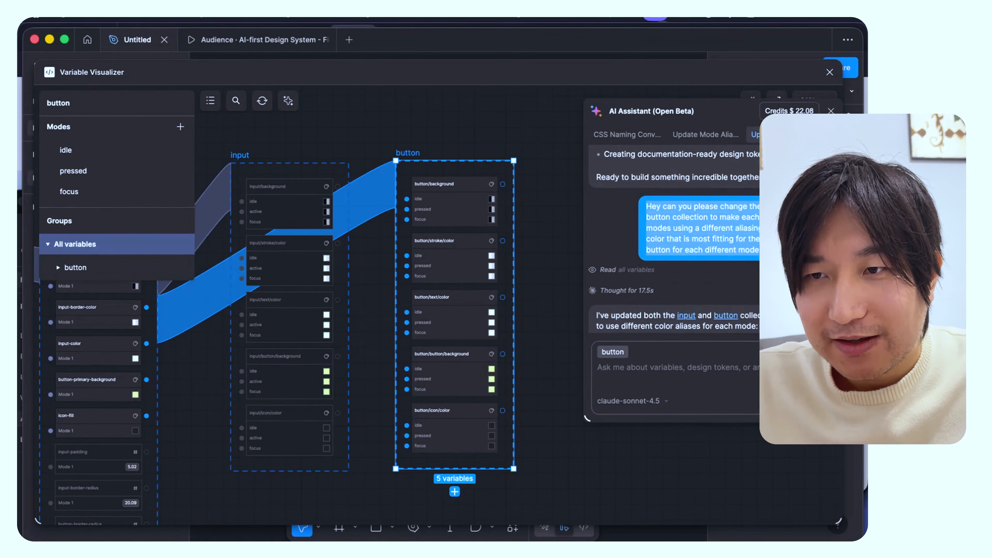
{"action": "left_click", "coordinate": [781, 134]}
{"action": "key", "text": "ctrl+v"}
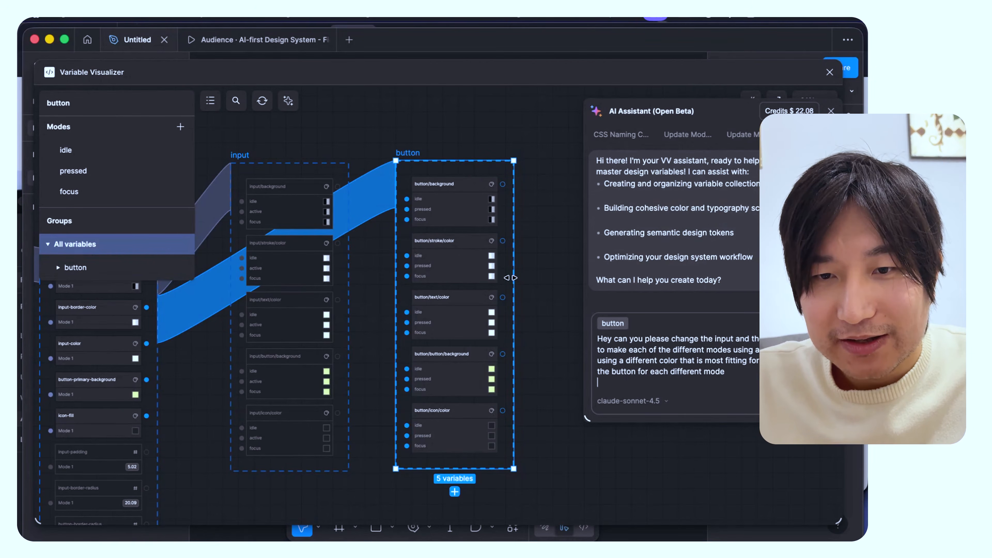
{"action": "left_click", "coordinate": [547, 282]}
{"action": "key", "text": "Return"}
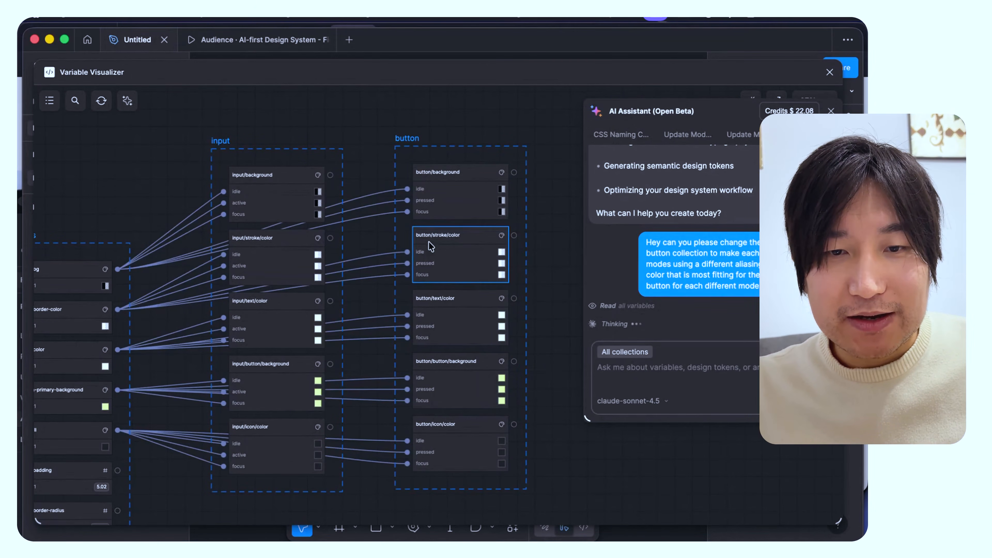
Step: Review the incoming alias changes for the input and button collection variables, and accept all of them
{"action": "scroll", "coordinate": [426, 280], "scroll_direction": "up", "scroll_amount": 3}
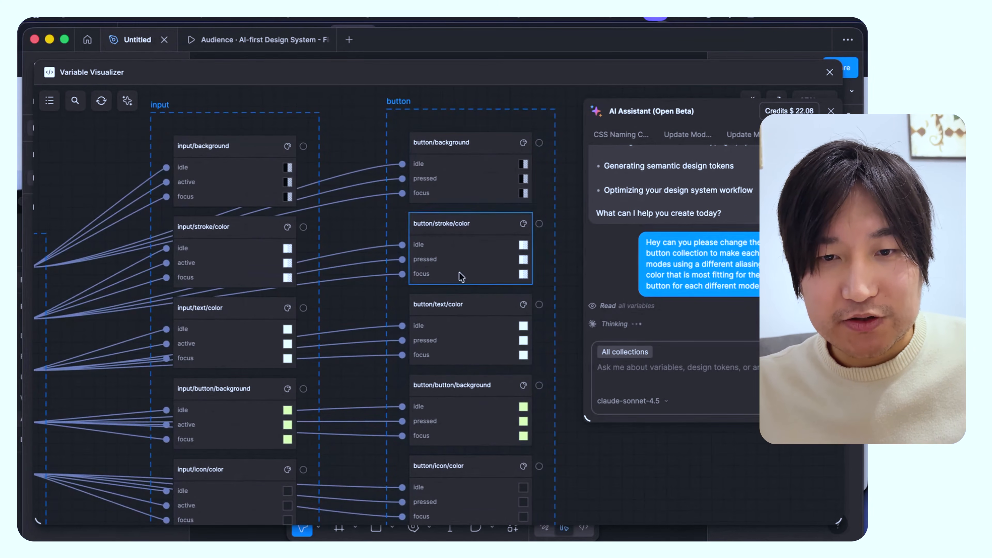
{"action": "scroll", "coordinate": [455, 301], "scroll_direction": "down", "scroll_amount": 1}
{"action": "scroll", "coordinate": [455, 301], "scroll_direction": "down", "scroll_amount": 1}
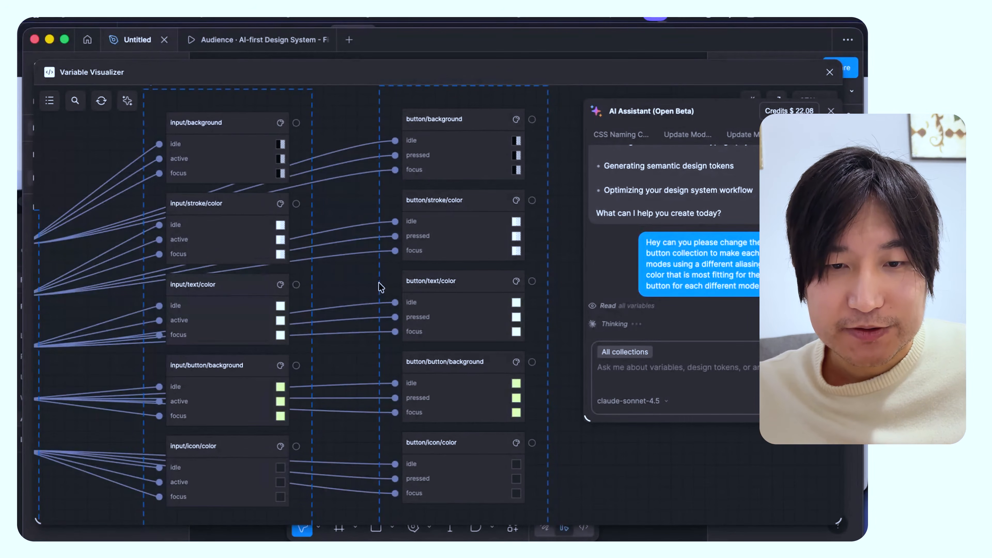
{"action": "scroll", "coordinate": [382, 288], "scroll_direction": "down", "scroll_amount": 1}
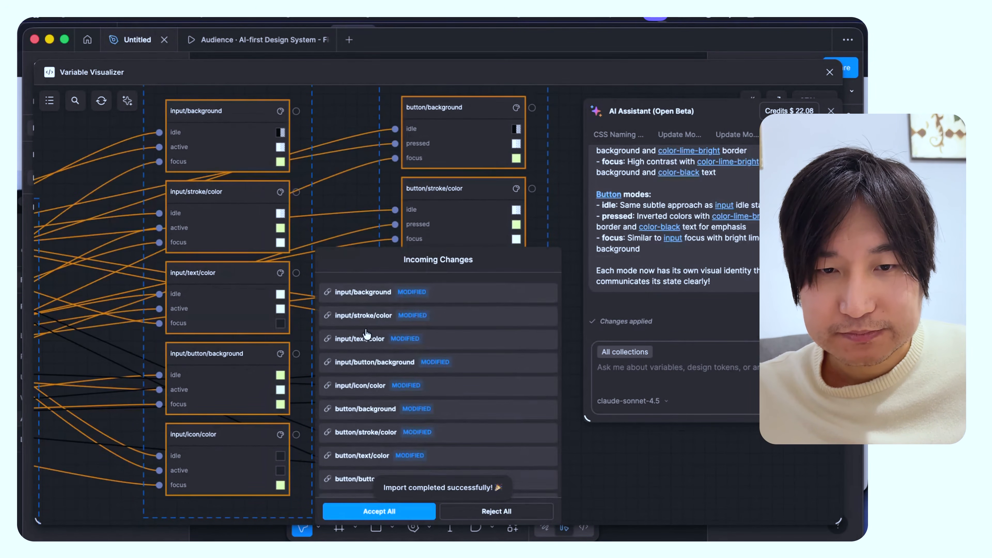
{"action": "scroll", "coordinate": [366, 334], "scroll_direction": "down", "scroll_amount": 1}
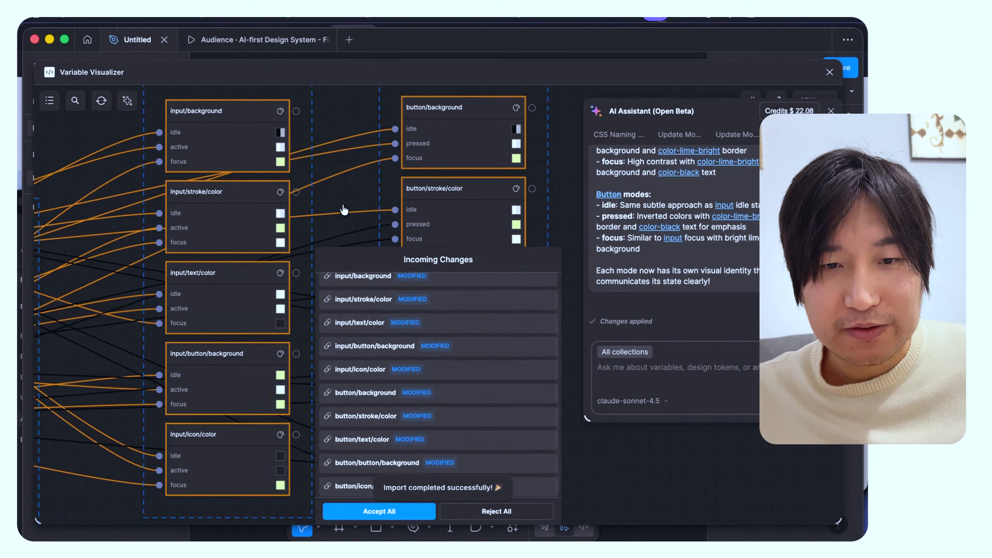
{"action": "left_click", "coordinate": [377, 512]}
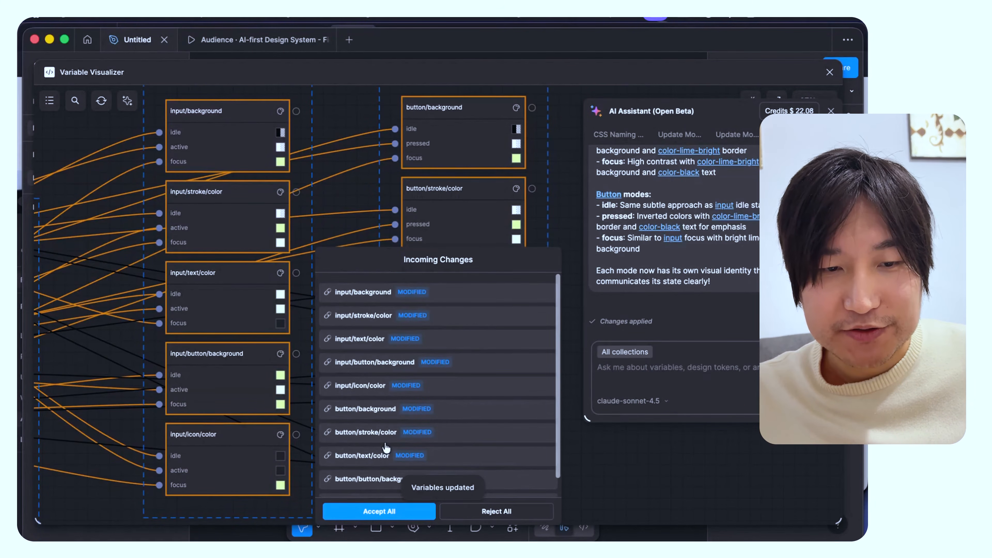
{"action": "scroll", "coordinate": [345, 371], "scroll_direction": "down", "scroll_amount": 2}
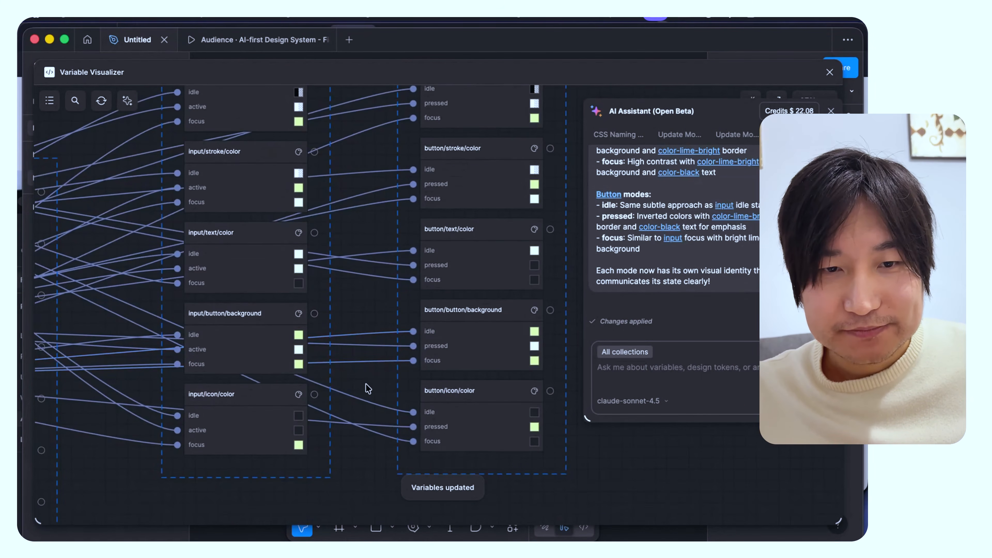
Step: Overlay the input collection on the button collection to compare their mode colors, and move it back beside the button collection
{"action": "left_click", "coordinate": [261, 270]}
{"action": "left_click_drag", "start_coordinate": [407, 234], "coordinate": [511, 255]}
{"action": "scroll", "coordinate": [532, 284], "scroll_direction": "up", "scroll_amount": 5}
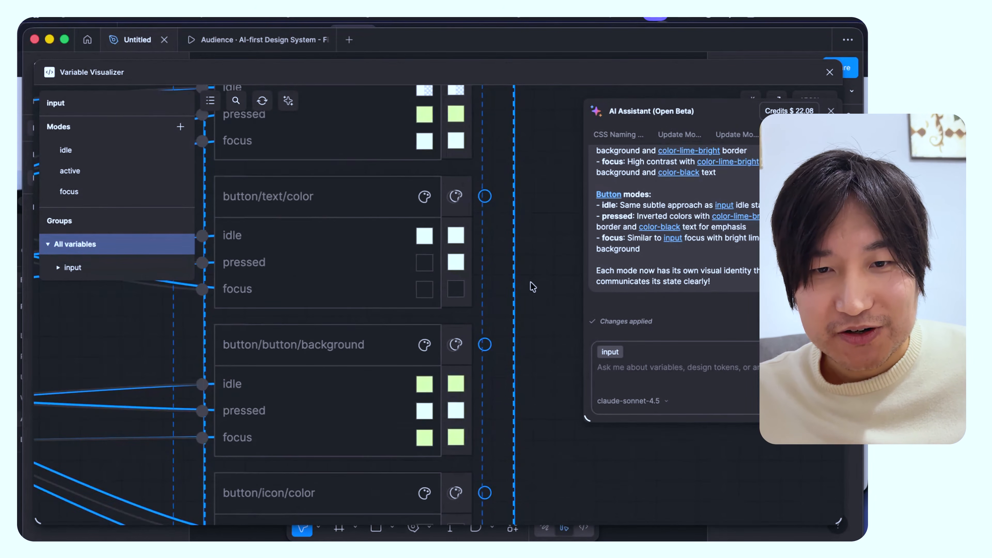
{"action": "scroll", "coordinate": [504, 277], "scroll_direction": "down", "scroll_amount": 6}
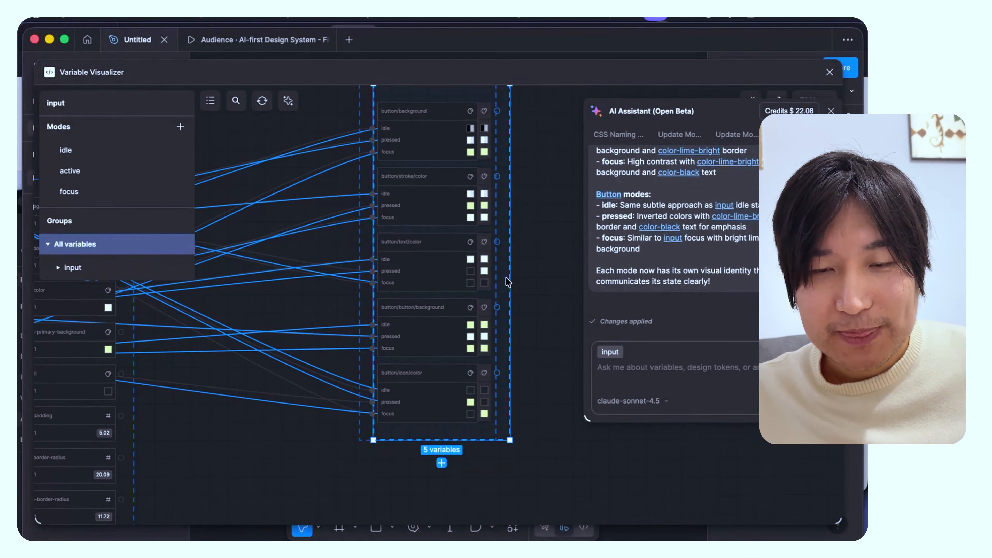
{"action": "left_click_drag", "start_coordinate": [418, 286], "coordinate": [349, 278]}
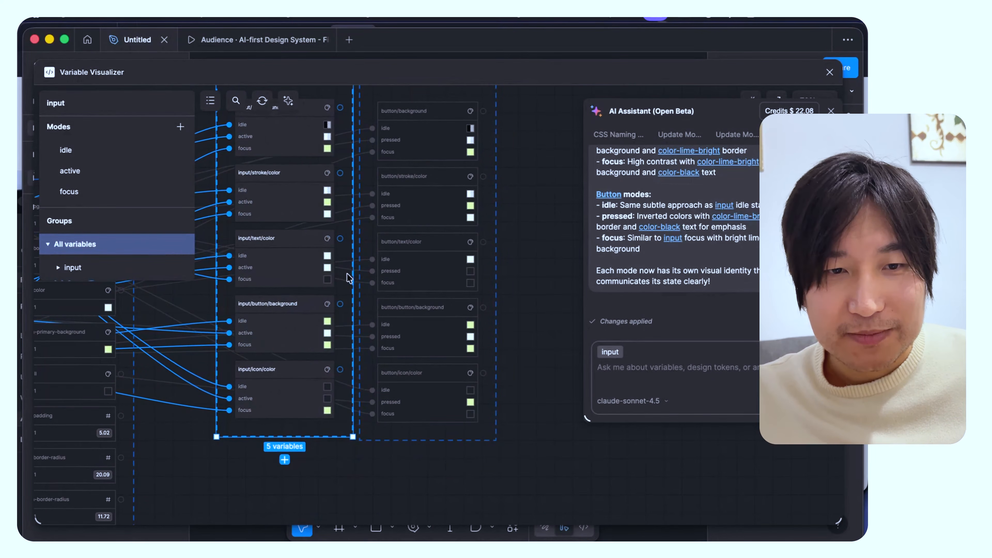
{"action": "scroll", "coordinate": [349, 278], "scroll_direction": "up", "scroll_amount": 3}
Step: Trace the alias connections of the text color, button background and icon color variables across the input and button collections
{"action": "left_click", "coordinate": [267, 254]}
{"action": "scroll", "coordinate": [265, 253], "scroll_direction": "left", "scroll_amount": 2}
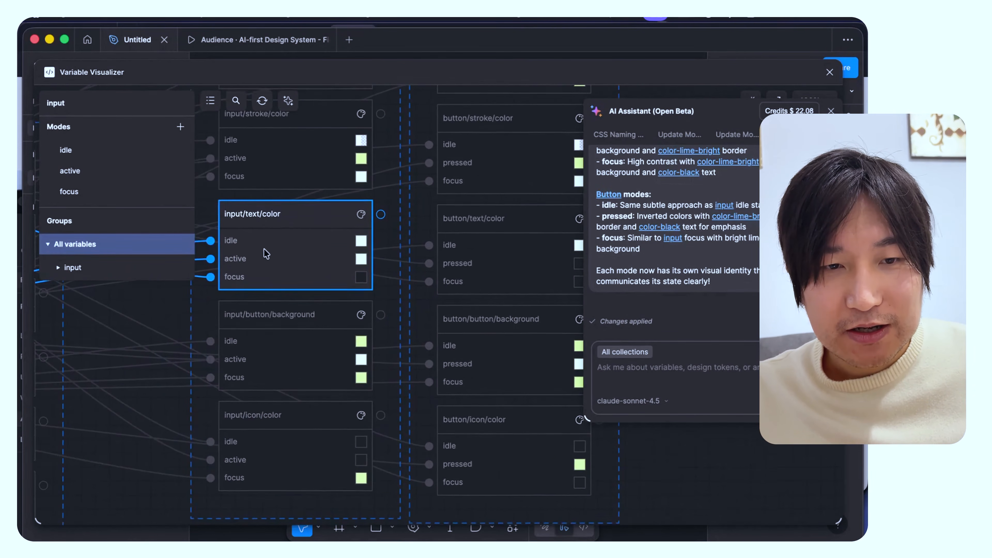
{"action": "left_click", "coordinate": [461, 259]}
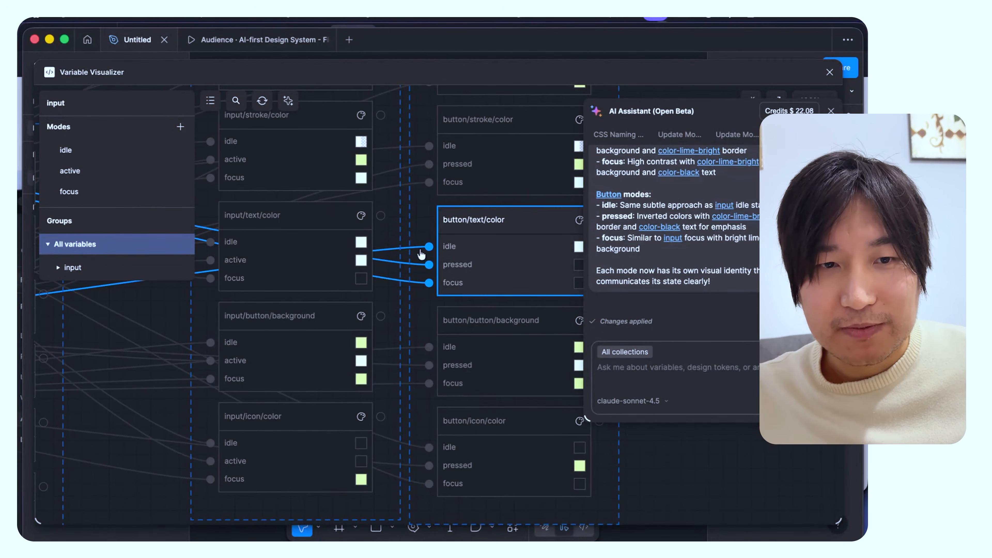
{"action": "scroll", "coordinate": [406, 252], "scroll_direction": "down", "scroll_amount": 2}
{"action": "left_click", "coordinate": [328, 258]}
{"action": "scroll", "coordinate": [328, 258], "scroll_direction": "up", "scroll_amount": 1}
{"action": "left_click", "coordinate": [500, 264]}
{"action": "scroll", "coordinate": [510, 264], "scroll_direction": "right", "scroll_amount": 1}
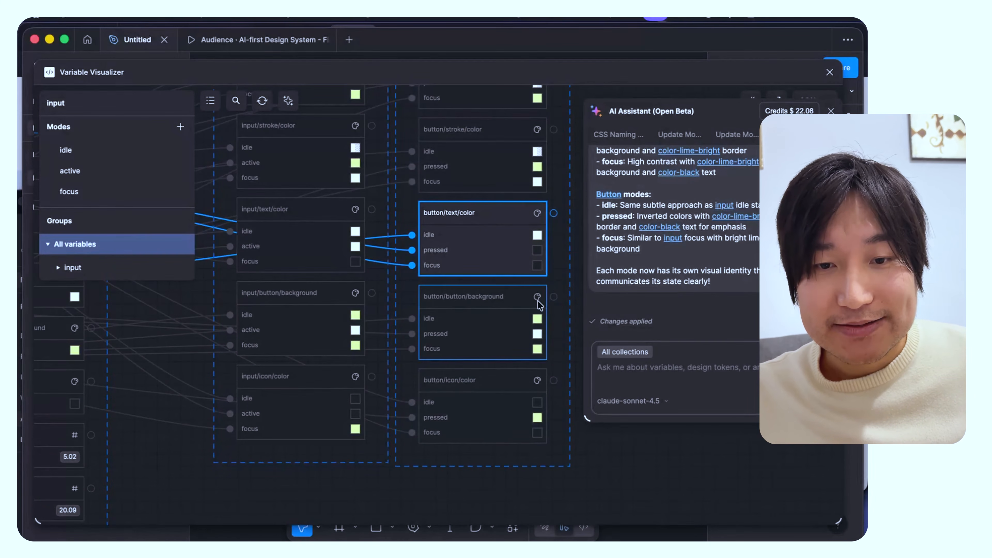
{"action": "left_click", "coordinate": [489, 331]}
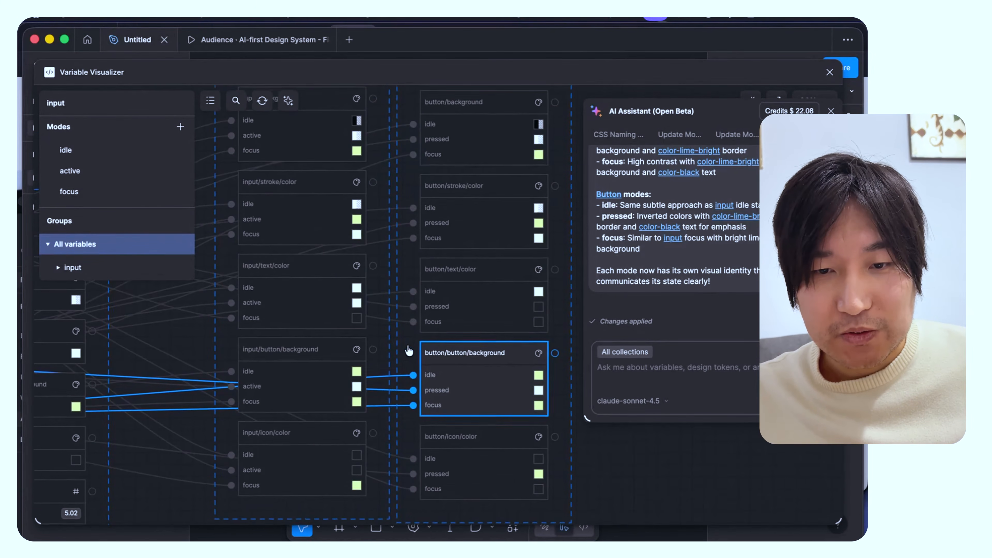
{"action": "scroll", "coordinate": [409, 350], "scroll_direction": "left", "scroll_amount": 1}
{"action": "left_click", "coordinate": [474, 381]}
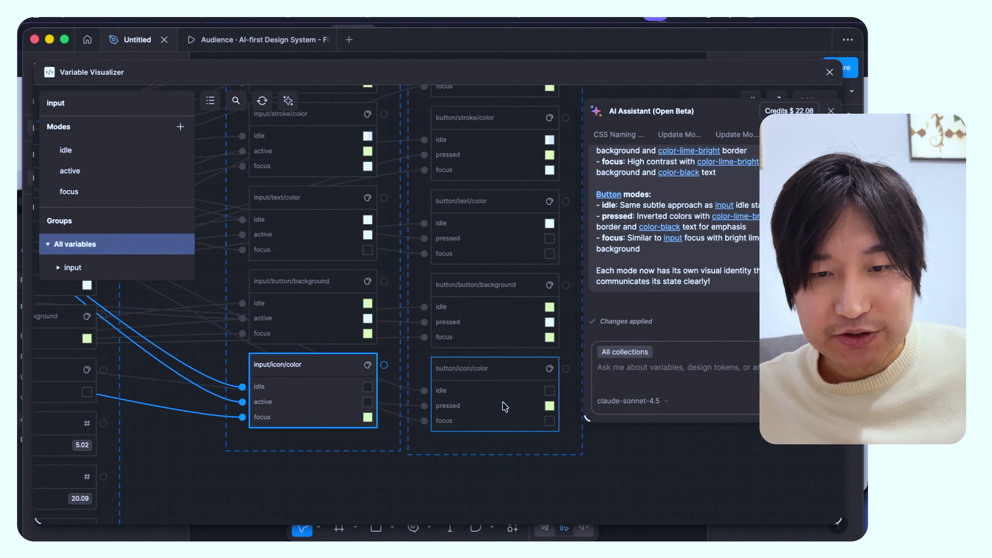
{"action": "left_click", "coordinate": [436, 487]}
{"action": "scroll", "coordinate": [436, 487], "scroll_direction": "up", "scroll_amount": 5}
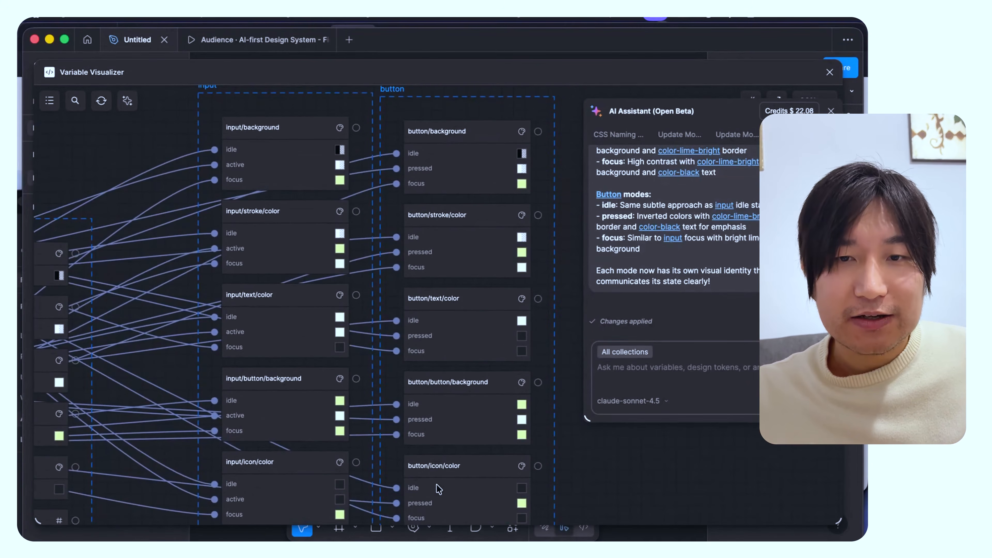
Step: Move the button collection farther away from the input collection to widen the gap between them, and deselect it
{"action": "scroll", "coordinate": [443, 222], "scroll_direction": "down", "scroll_amount": 5}
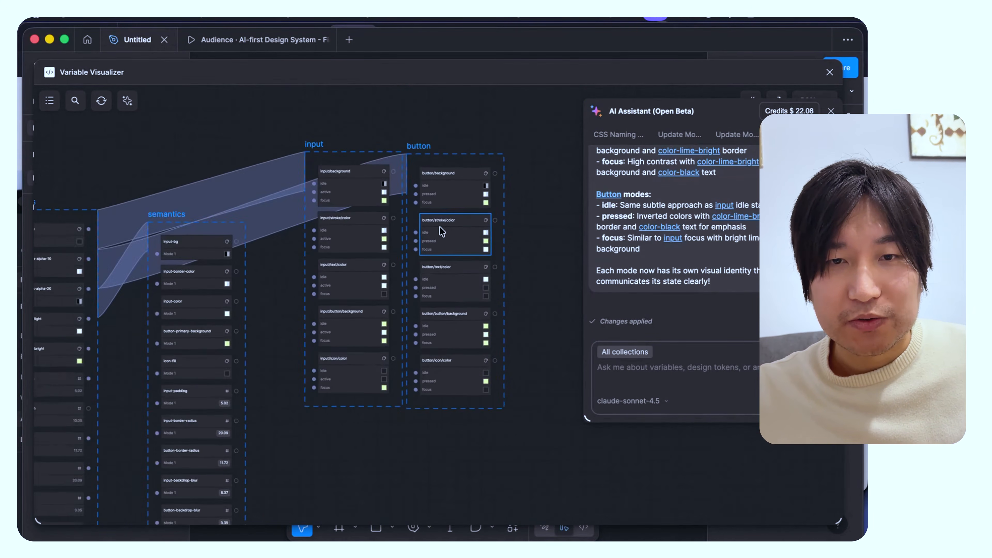
{"action": "left_click_drag", "start_coordinate": [443, 163], "coordinate": [476, 164]}
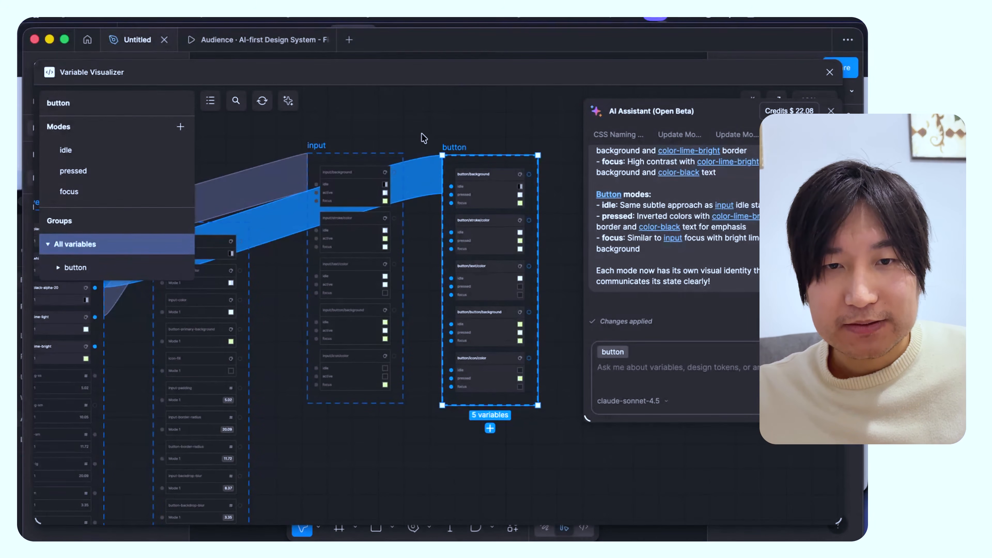
{"action": "scroll", "coordinate": [423, 139], "scroll_direction": "up", "scroll_amount": 3}
{"action": "scroll", "coordinate": [445, 150], "scroll_direction": "down", "scroll_amount": 1}
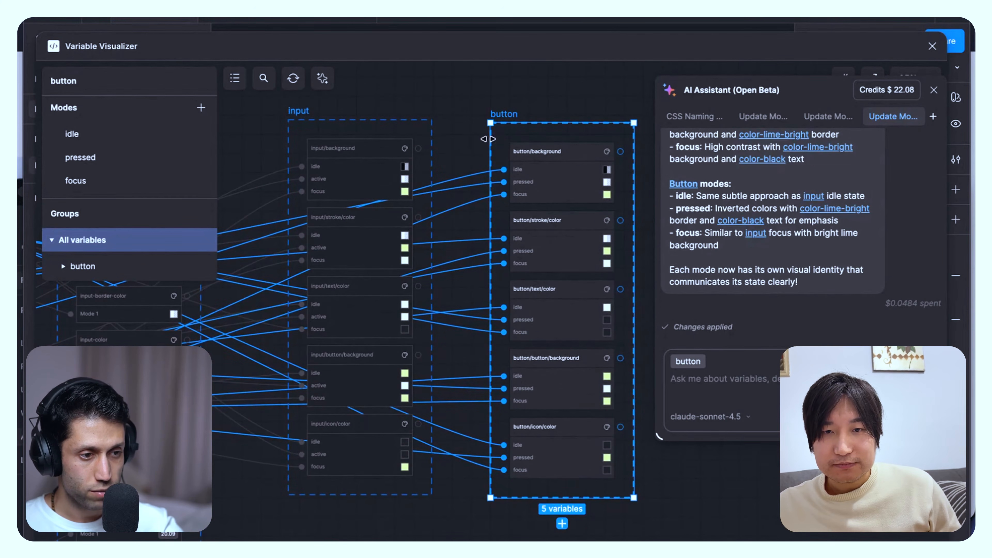
{"action": "left_click", "coordinate": [474, 151]}
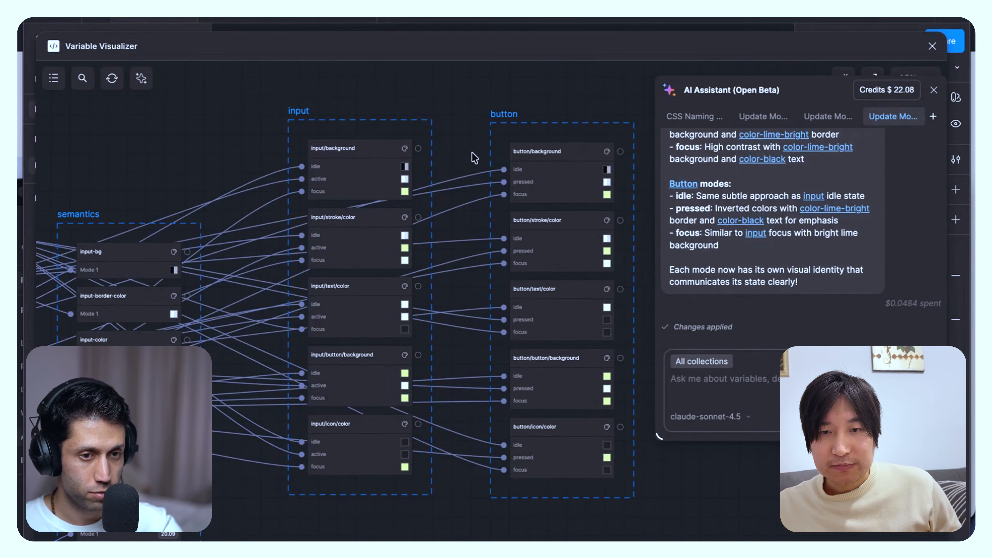
Step: Compare the alias connections of the input/button/background and button/button/background variables
{"action": "scroll", "coordinate": [473, 158], "scroll_direction": "down", "scroll_amount": 2}
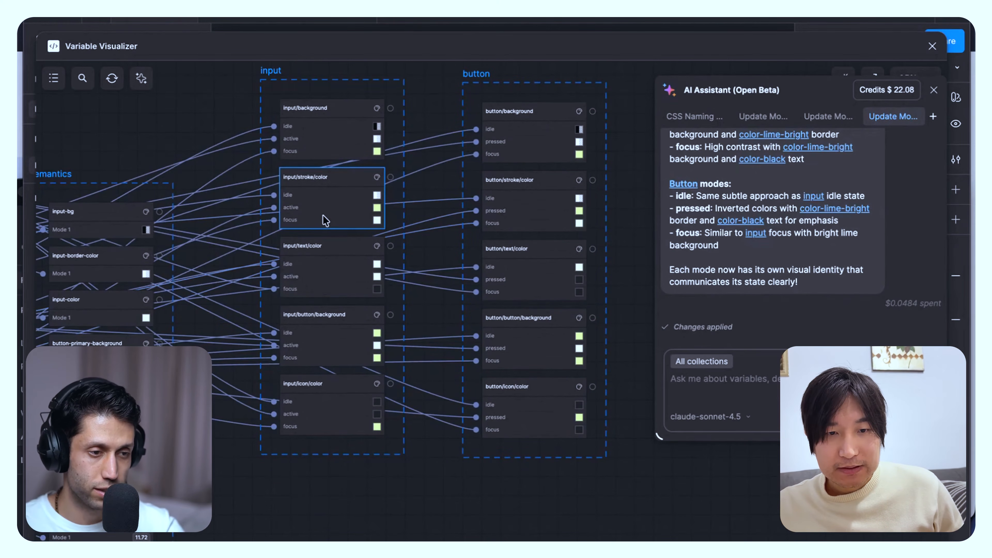
{"action": "scroll", "coordinate": [325, 219], "scroll_direction": "up", "scroll_amount": 1}
{"action": "left_click", "coordinate": [322, 380]}
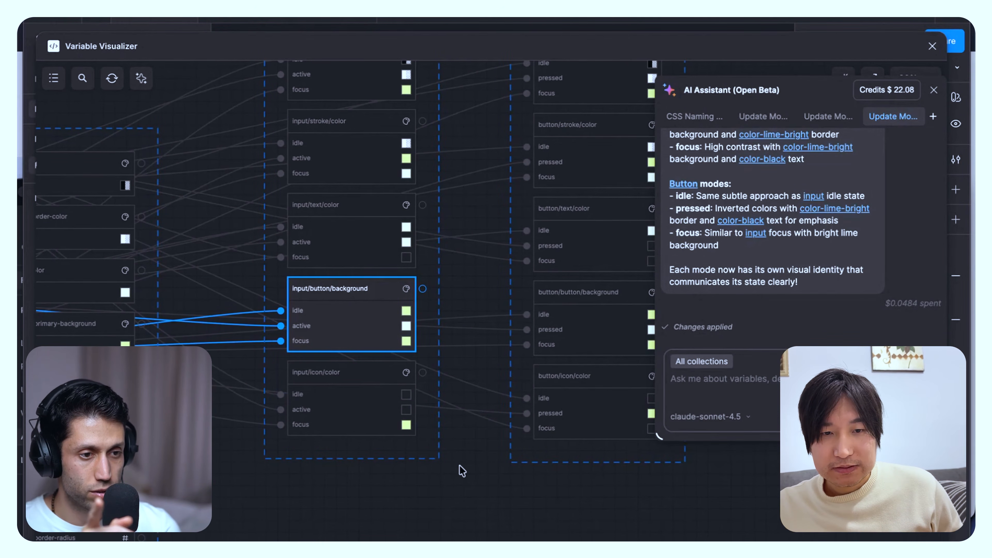
{"action": "left_click", "coordinate": [566, 358]}
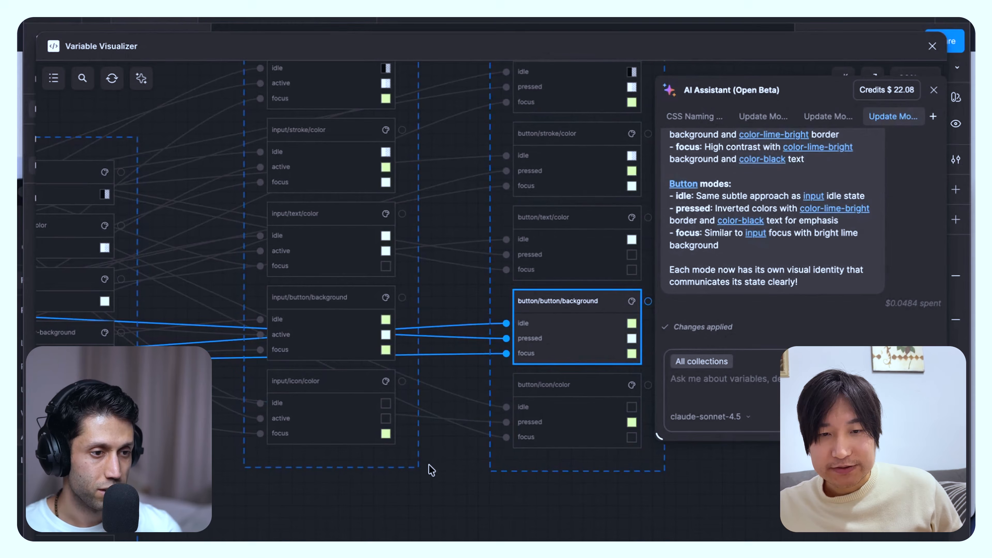
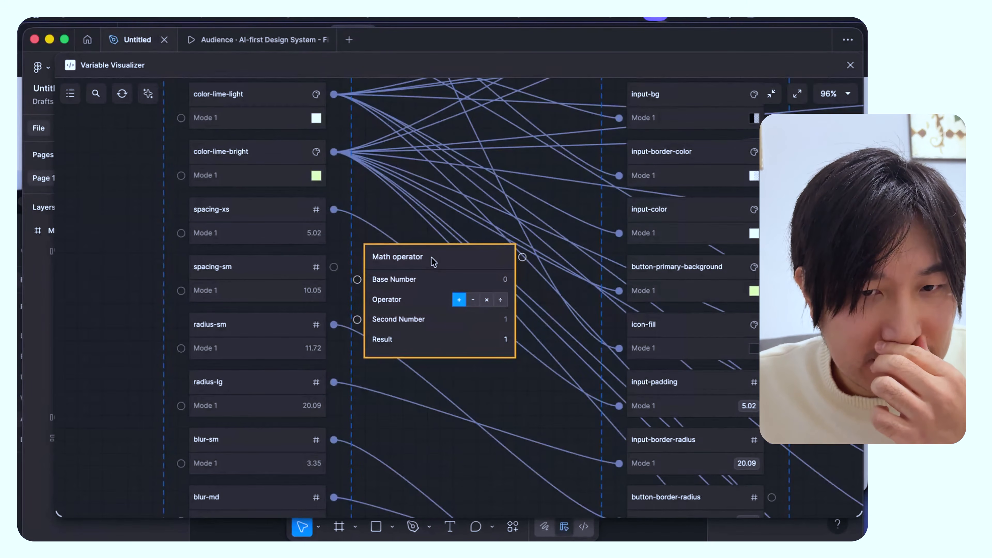
Step: Delete the Math operator node between the primitive variables and the semantics collection
{"action": "scroll", "coordinate": [433, 261], "scroll_direction": "down", "scroll_amount": 4}
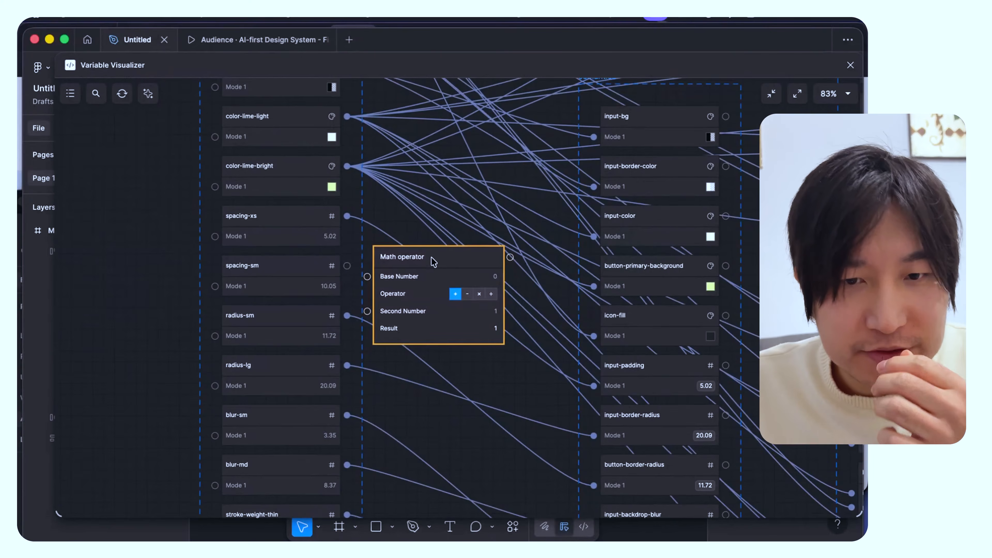
{"action": "right_click", "coordinate": [413, 283]}
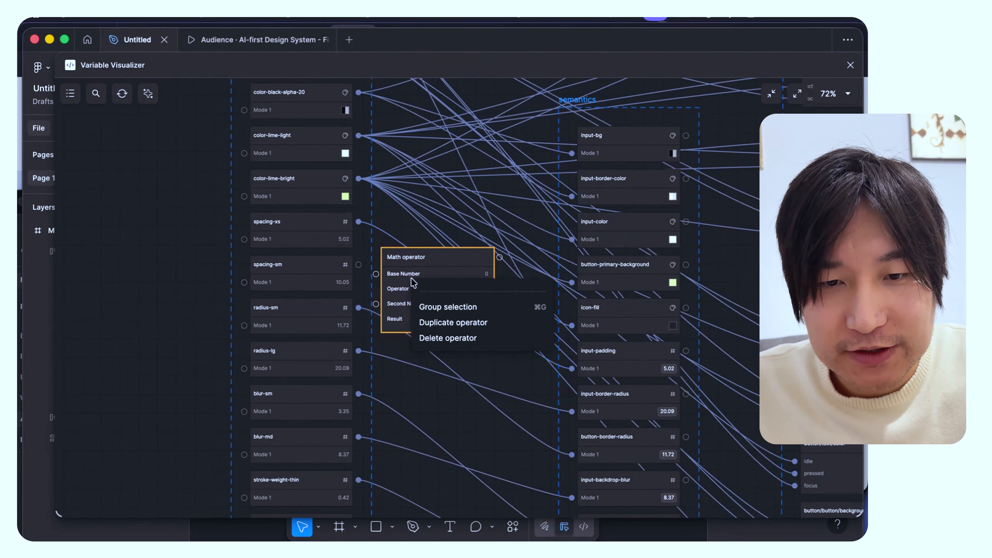
{"action": "left_click", "coordinate": [432, 338]}
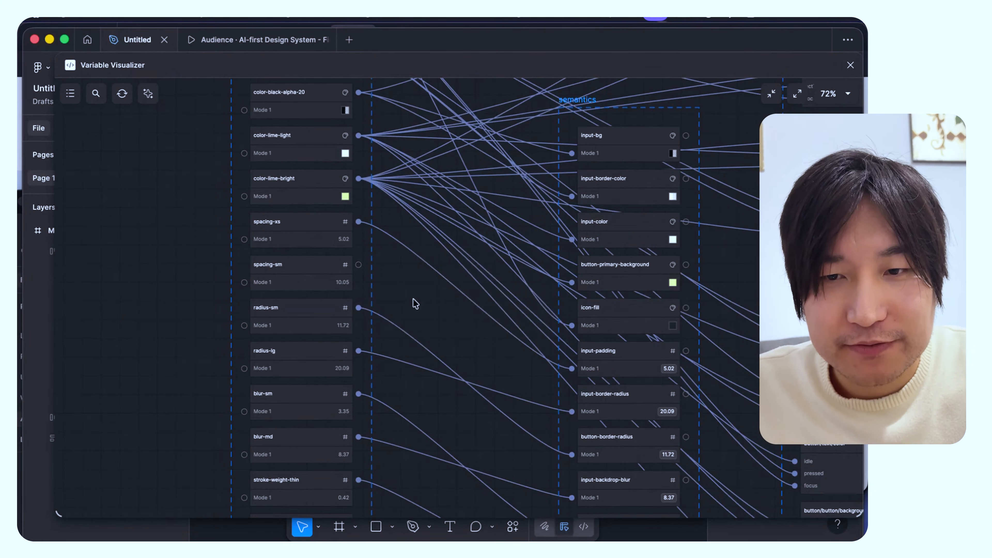
Step: Add a color scale generator in the empty canvas area beyond the input and button collections
{"action": "scroll", "coordinate": [415, 303], "scroll_direction": "down", "scroll_amount": 3}
{"action": "scroll", "coordinate": [412, 301], "scroll_direction": "right", "scroll_amount": 10}
{"action": "right_click", "coordinate": [519, 249]}
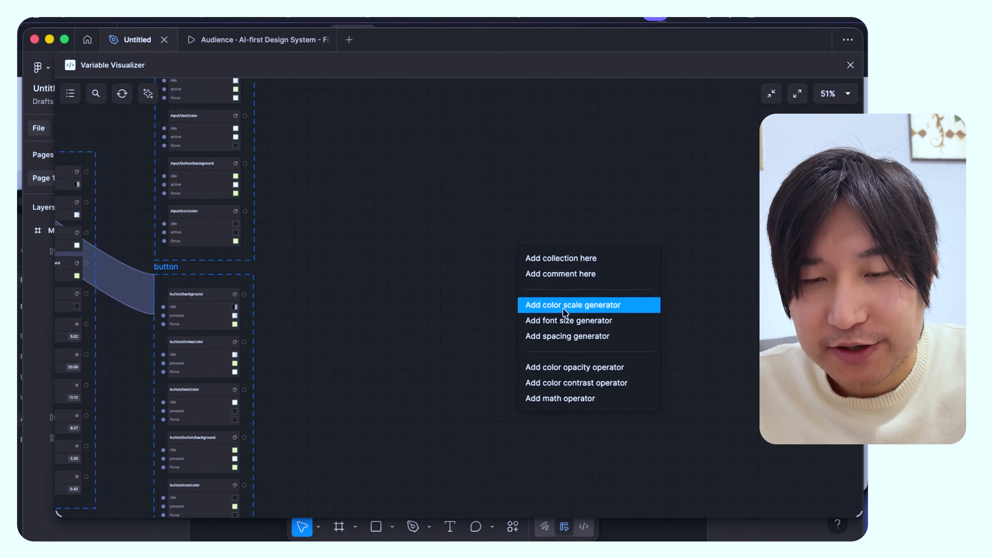
{"action": "left_click", "coordinate": [589, 306]}
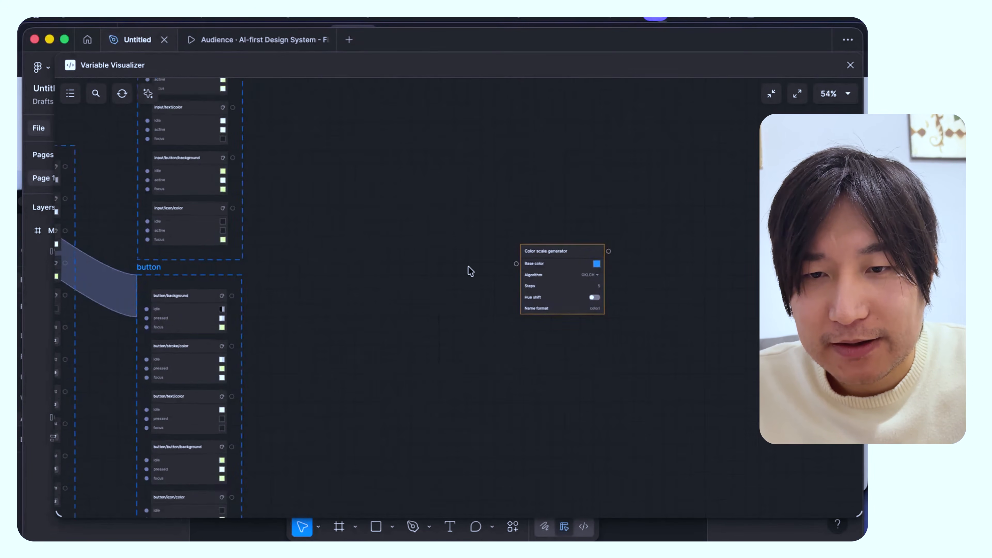
Step: Add a new collection beside the color scale generator and connect the generator's output to it
{"action": "right_click", "coordinate": [551, 161]}
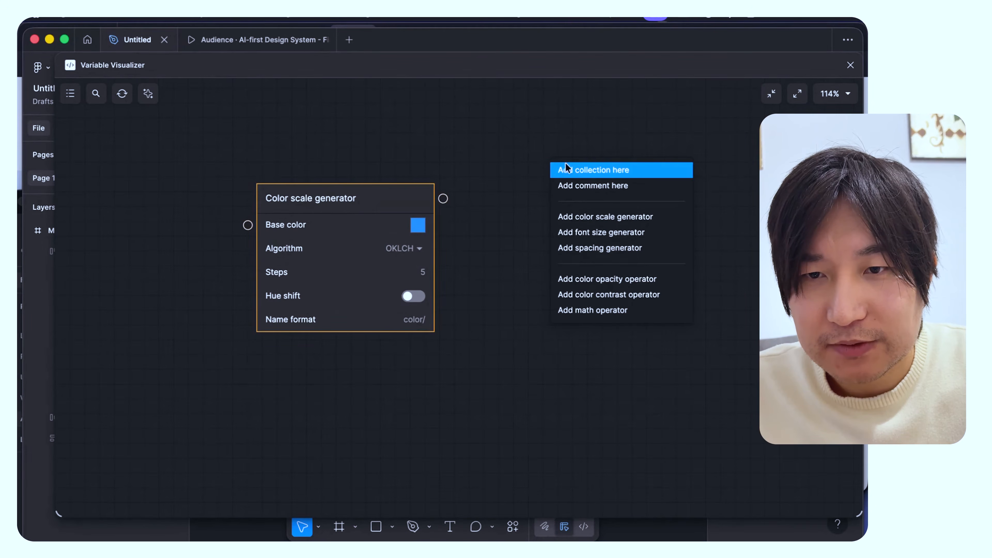
{"action": "left_click", "coordinate": [604, 172]}
{"action": "left_click_drag", "start_coordinate": [443, 198], "coordinate": [542, 174]}
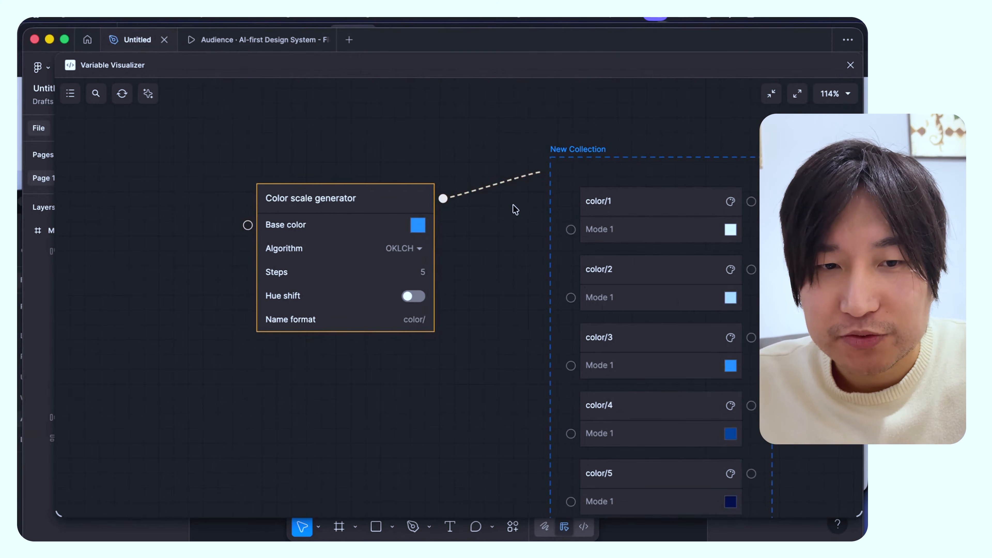
{"action": "scroll", "coordinate": [515, 210], "scroll_direction": "down", "scroll_amount": 1}
{"action": "scroll", "coordinate": [515, 210], "scroll_direction": "right", "scroll_amount": 1}
{"action": "scroll", "coordinate": [476, 236], "scroll_direction": "right", "scroll_amount": 2}
{"action": "scroll", "coordinate": [477, 236], "scroll_direction": "down", "scroll_amount": 1}
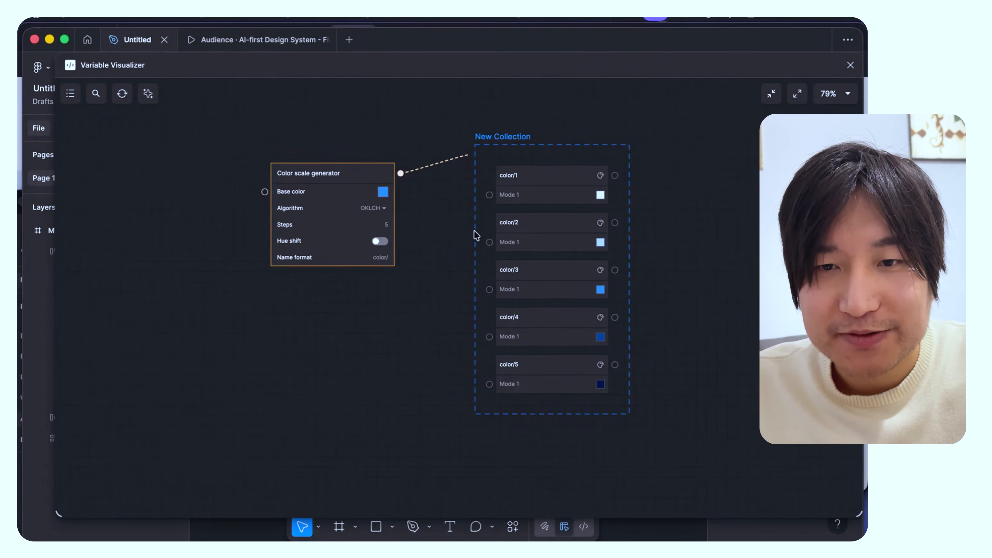
Step: Set the color scale generator's number of steps to 7
{"action": "scroll", "coordinate": [476, 235], "scroll_direction": "up", "scroll_amount": 2}
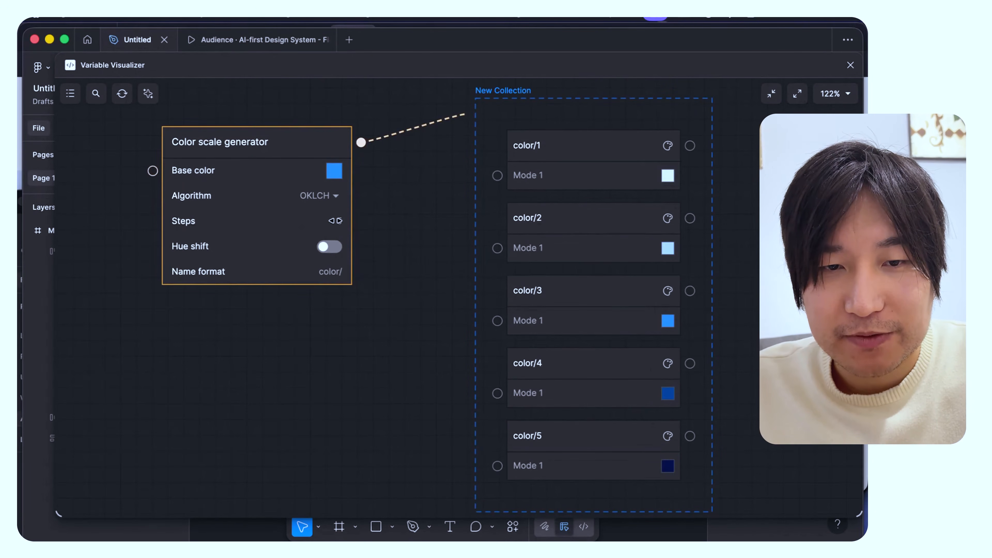
{"action": "left_click", "coordinate": [339, 221]}
{"action": "left_click", "coordinate": [340, 222]}
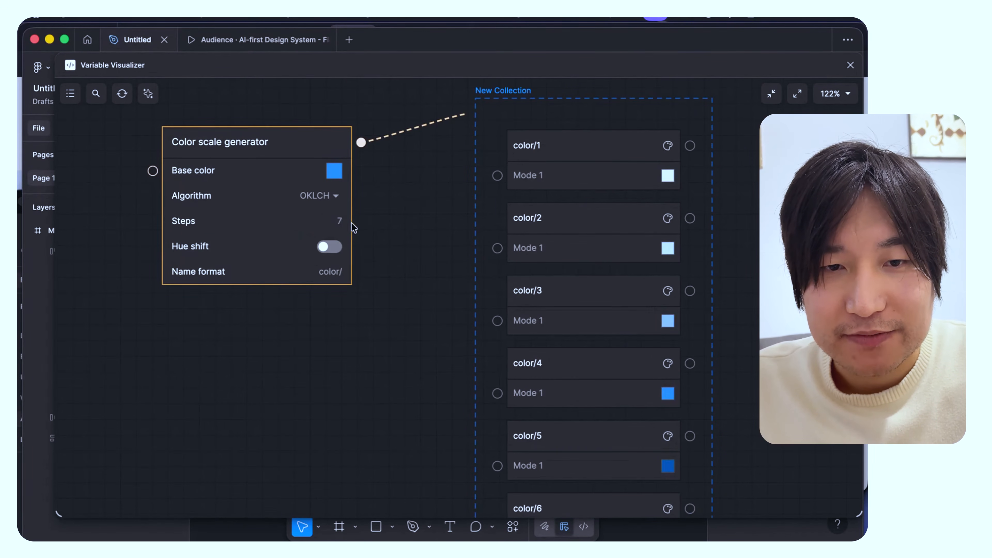
{"action": "scroll", "coordinate": [365, 224], "scroll_direction": "down", "scroll_amount": 5}
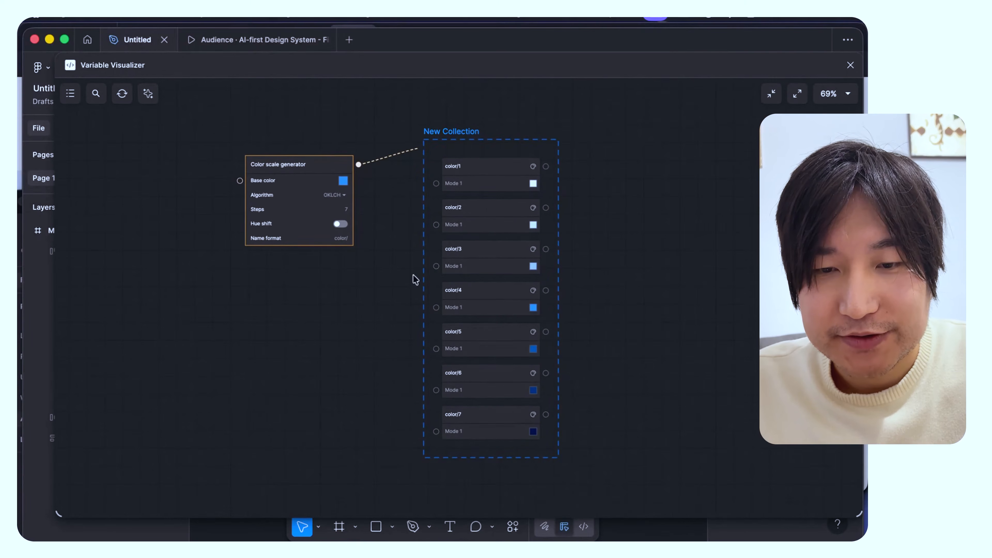
Step: Set the color scale generator's name format to "indigo/"
{"action": "scroll", "coordinate": [355, 232], "scroll_direction": "up", "scroll_amount": 1}
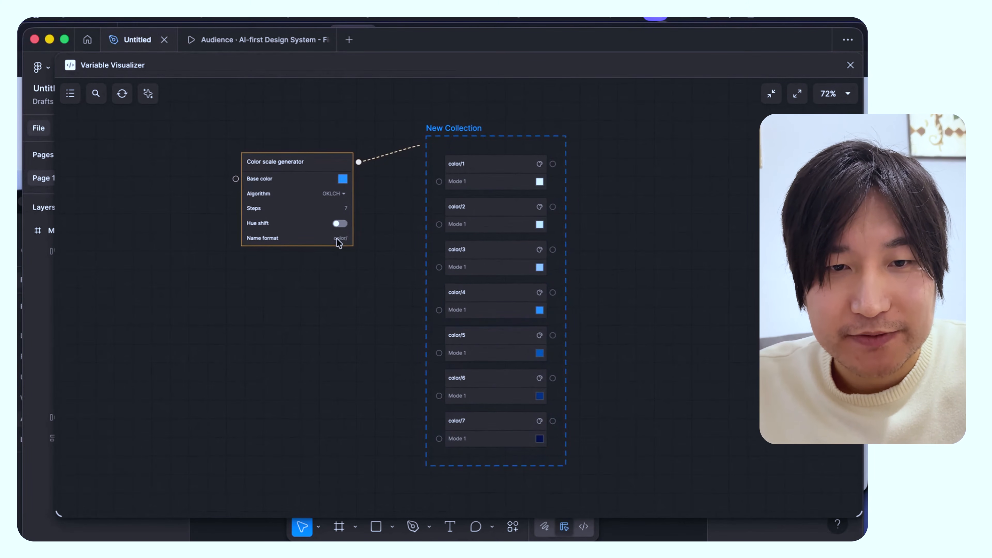
{"action": "scroll", "coordinate": [338, 239], "scroll_direction": "up", "scroll_amount": 4}
{"action": "left_click", "coordinate": [337, 238]}
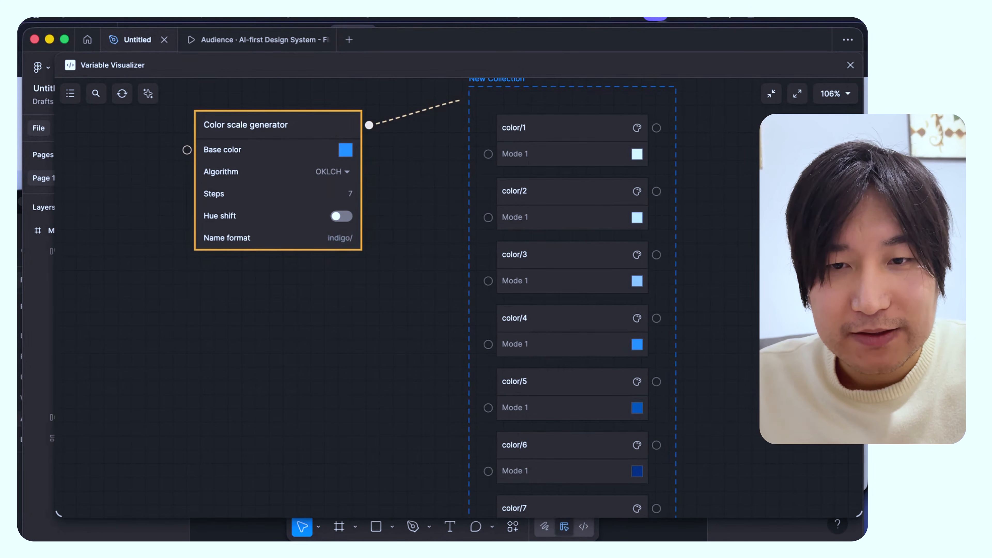
{"action": "type", "text": "indigo/"}
{"action": "key", "text": "Return"}
{"action": "scroll", "coordinate": [425, 271], "scroll_direction": "down", "scroll_amount": 3}
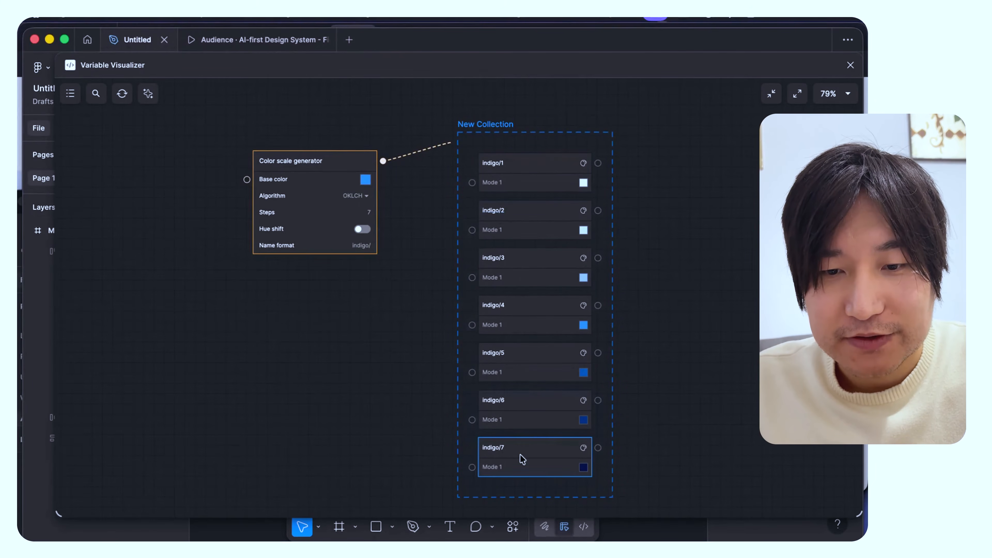
Step: Turn on the generator's hue shift to compare the resulting scale, and switch it off again
{"action": "scroll", "coordinate": [522, 459], "scroll_direction": "up", "scroll_amount": 2}
{"action": "scroll", "coordinate": [525, 279], "scroll_direction": "down", "scroll_amount": 2}
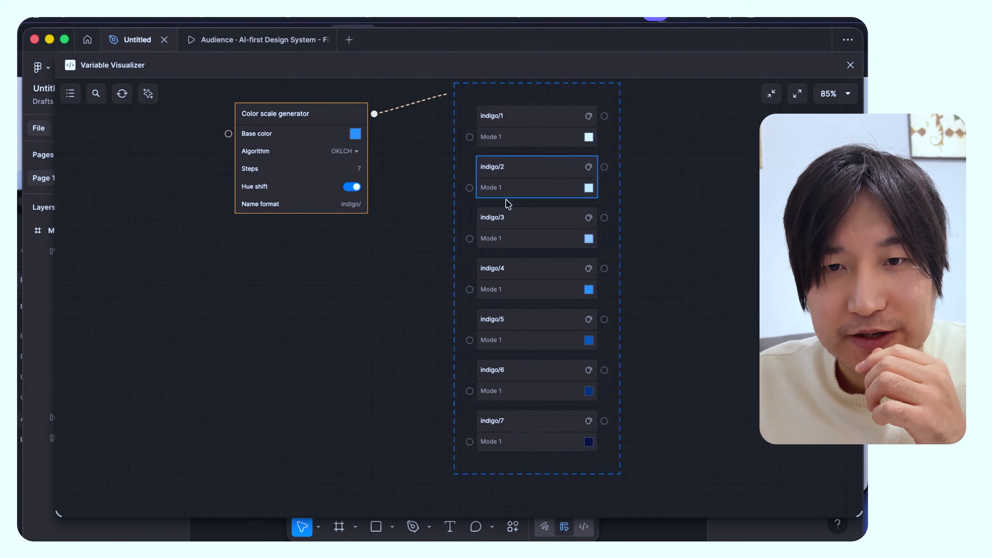
{"action": "scroll", "coordinate": [403, 215], "scroll_direction": "up", "scroll_amount": 3}
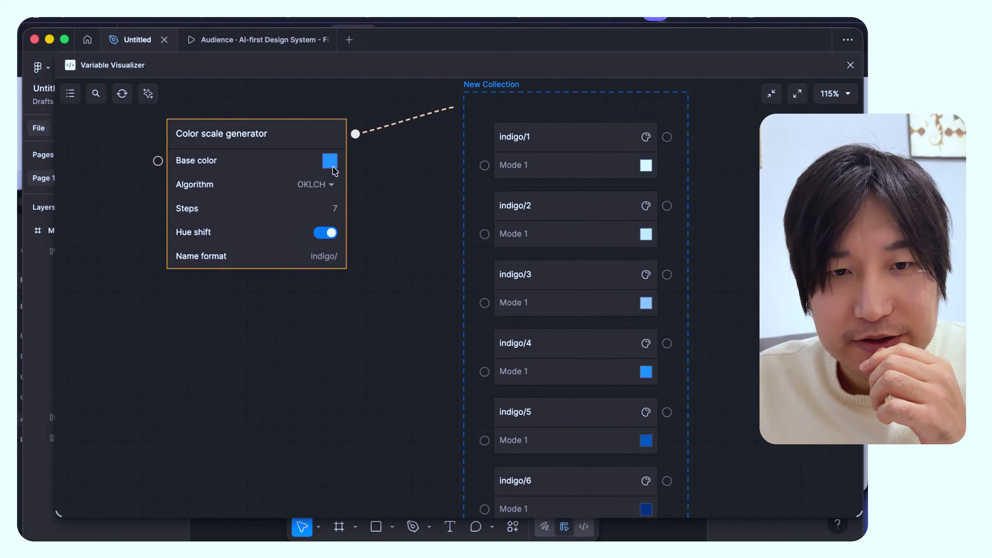
{"action": "left_click", "coordinate": [326, 233]}
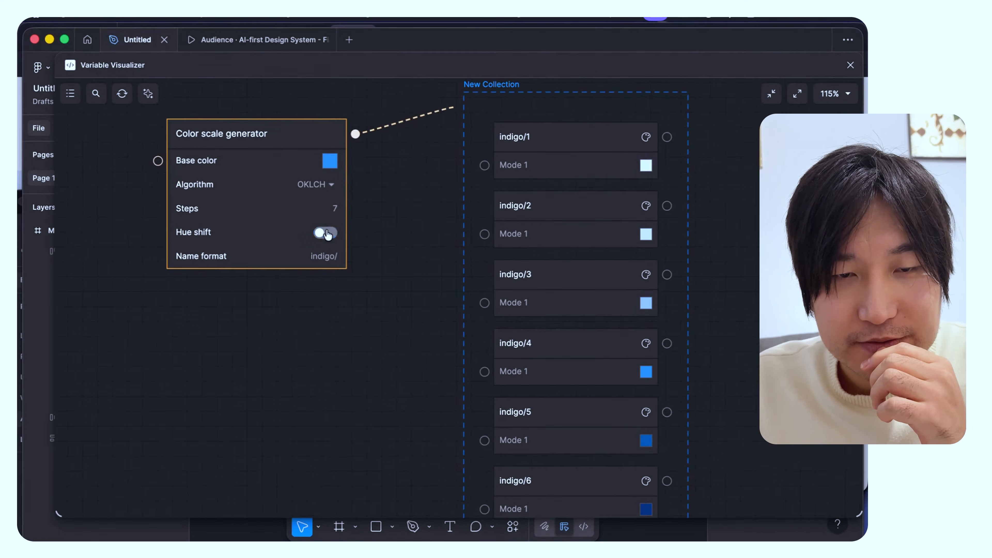
Step: Set the color scale generator's base color to green 29E689
{"action": "left_click", "coordinate": [329, 161]}
{"action": "left_click_drag", "start_coordinate": [412, 253], "coordinate": [410, 252]}
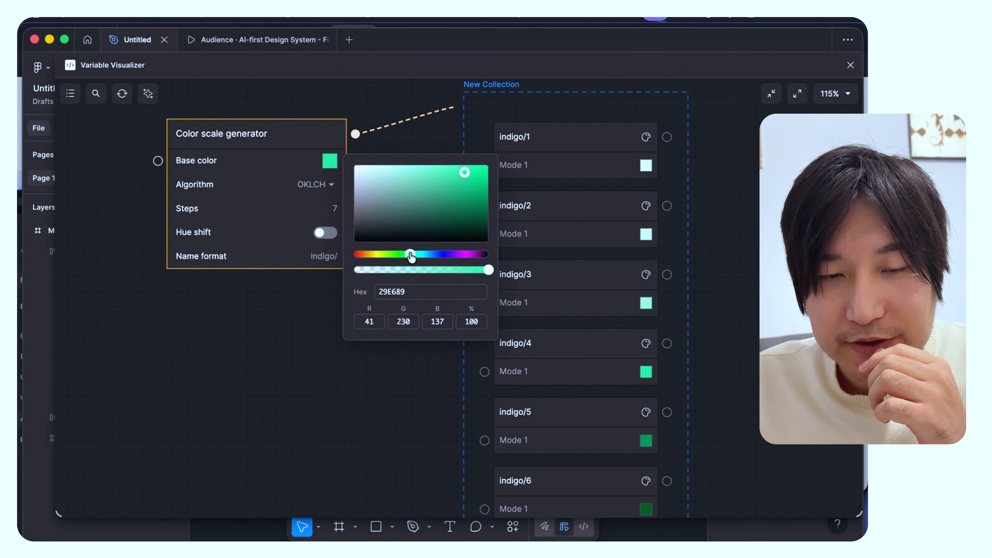
{"action": "left_click", "coordinate": [302, 287]}
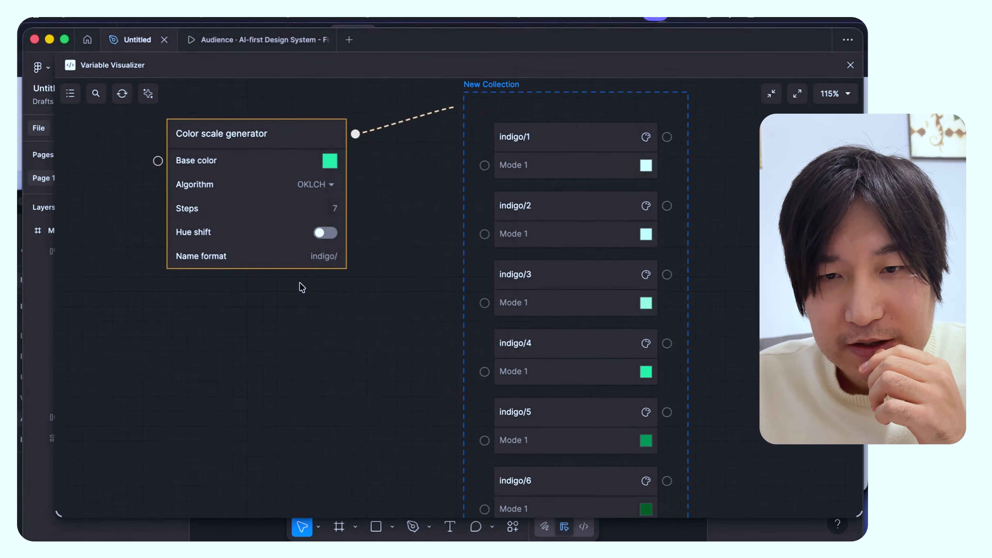
Step: Move the generated color collection right beside the color scale generator so its shades sit close to the settings
{"action": "left_click", "coordinate": [325, 233]}
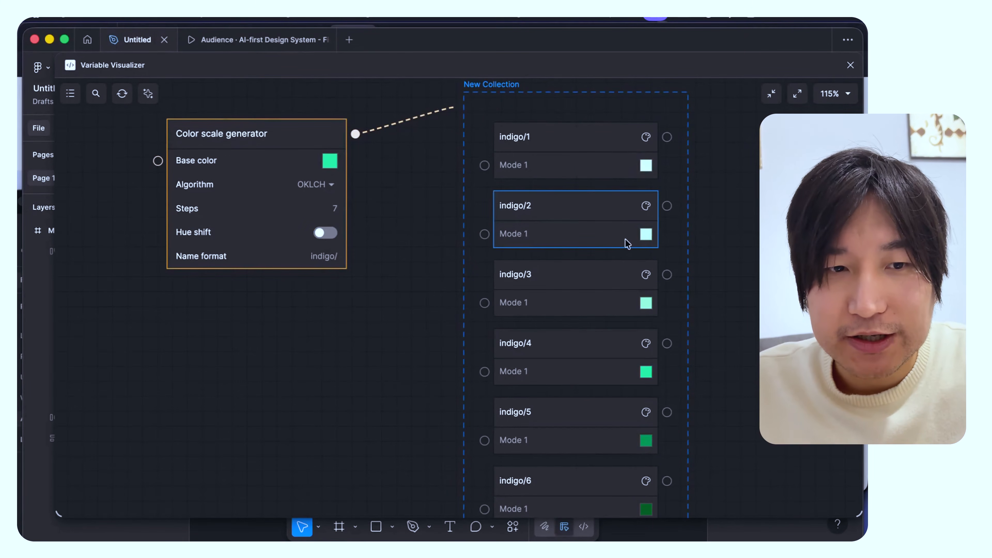
{"action": "left_click", "coordinate": [473, 224]}
{"action": "left_click_drag", "start_coordinate": [474, 224], "coordinate": [328, 231]}
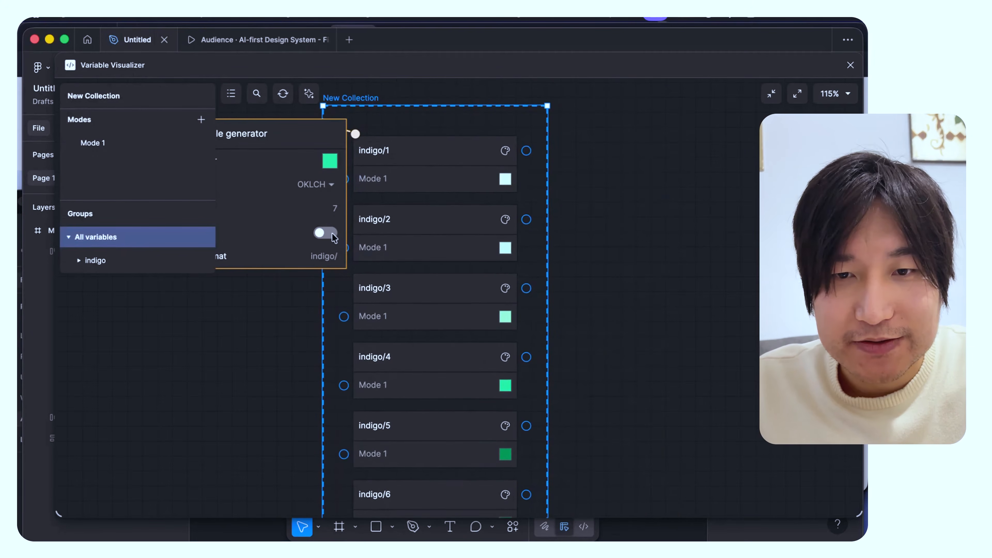
{"action": "scroll", "coordinate": [334, 238], "scroll_direction": "up", "scroll_amount": 3}
{"action": "scroll", "coordinate": [532, 270], "scroll_direction": "up", "scroll_amount": 5}
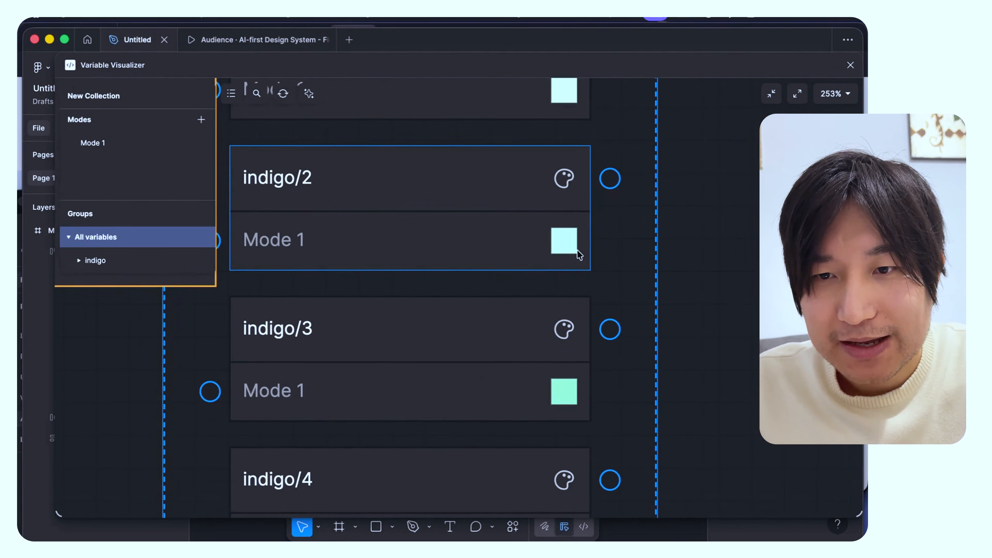
{"action": "scroll", "coordinate": [577, 255], "scroll_direction": "left", "scroll_amount": 2}
{"action": "scroll", "coordinate": [578, 255], "scroll_direction": "up", "scroll_amount": 1}
{"action": "scroll", "coordinate": [579, 253], "scroll_direction": "left", "scroll_amount": 2}
{"action": "scroll", "coordinate": [579, 254], "scroll_direction": "up", "scroll_amount": 1}
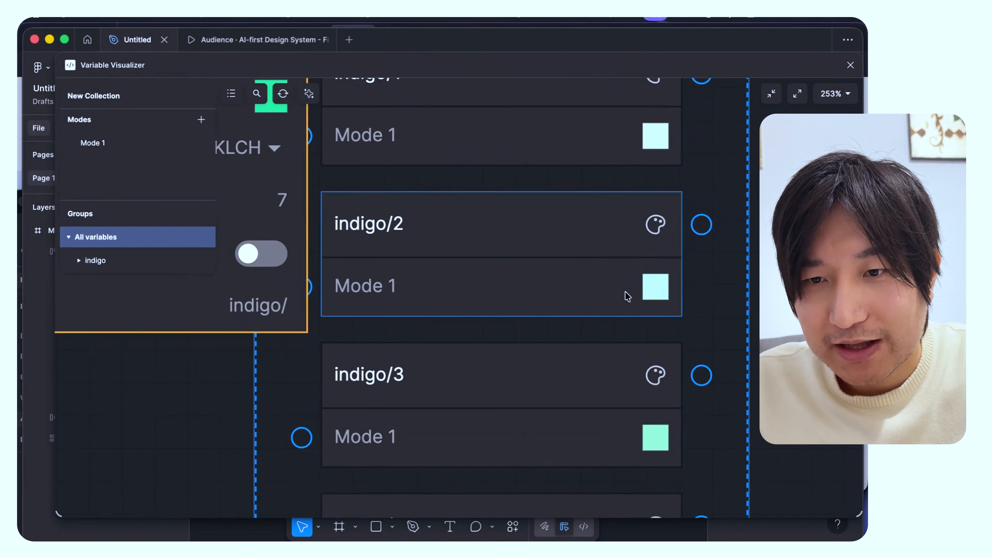
{"action": "scroll", "coordinate": [533, 282], "scroll_direction": "left", "scroll_amount": 3}
{"action": "scroll", "coordinate": [533, 282], "scroll_direction": "down", "scroll_amount": 1}
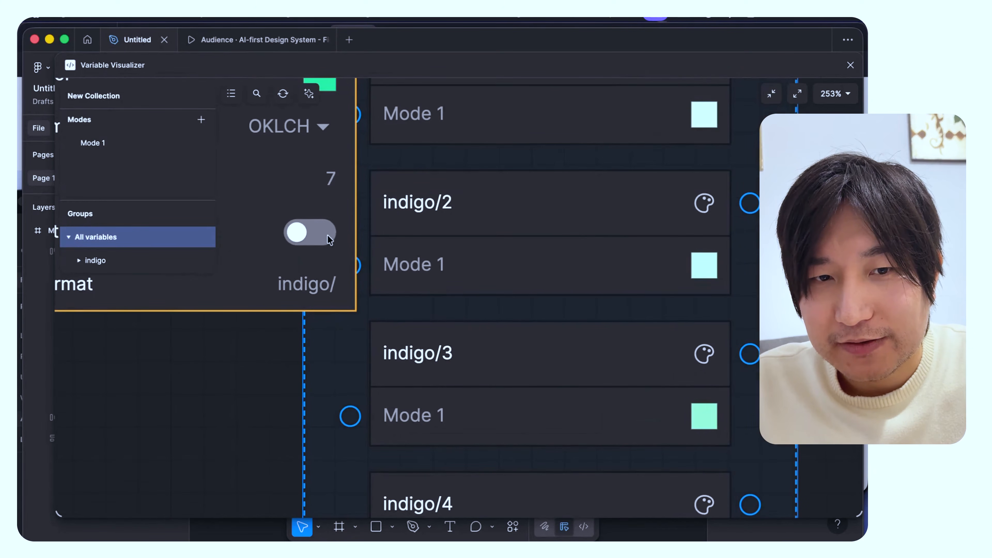
Step: Switch the generator's hue shift on and off to compare the shades, and move the collection back away from the generator
{"action": "left_click", "coordinate": [319, 235]}
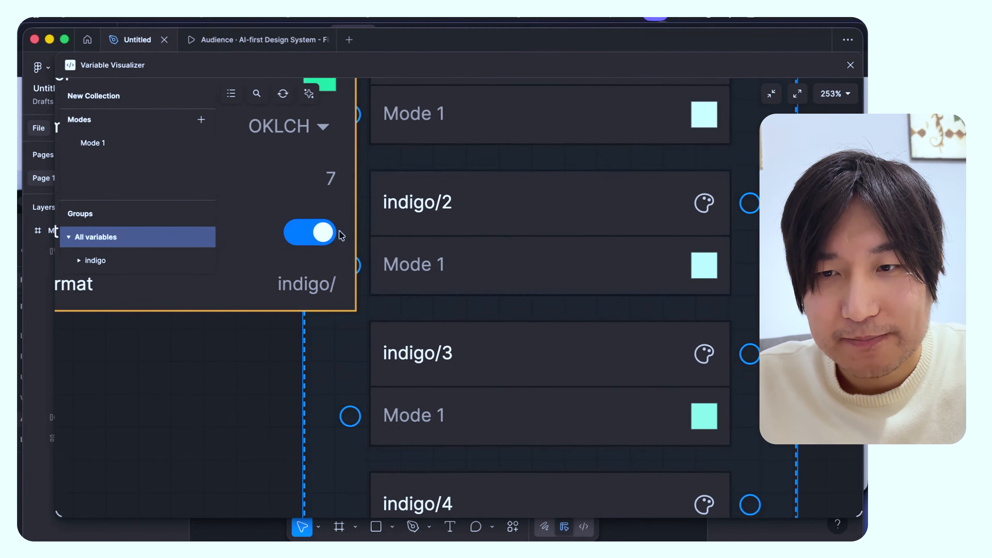
{"action": "left_click", "coordinate": [318, 233]}
{"action": "scroll", "coordinate": [412, 251], "scroll_direction": "down", "scroll_amount": 5}
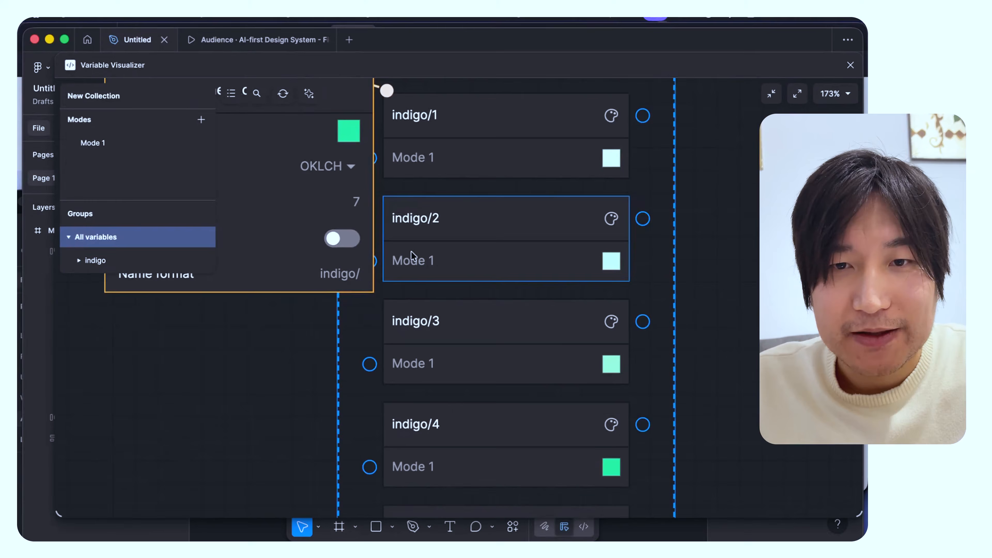
{"action": "left_click_drag", "start_coordinate": [505, 137], "coordinate": [631, 138]}
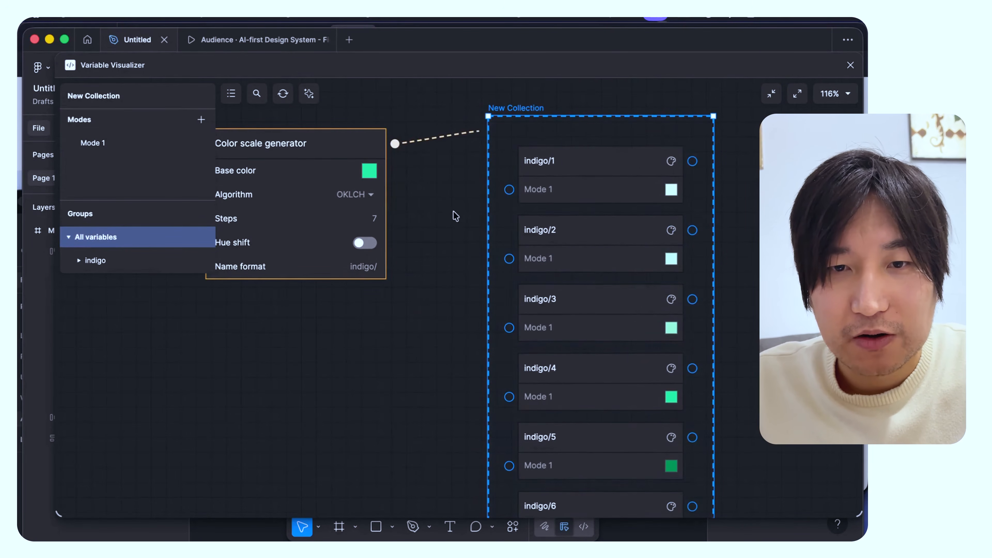
Step: Try the CAM16-UCS algorithm on the color scale generator and switch it back to OKLCH
{"action": "scroll", "coordinate": [453, 217], "scroll_direction": "left", "scroll_amount": 3}
{"action": "left_click", "coordinate": [416, 202]}
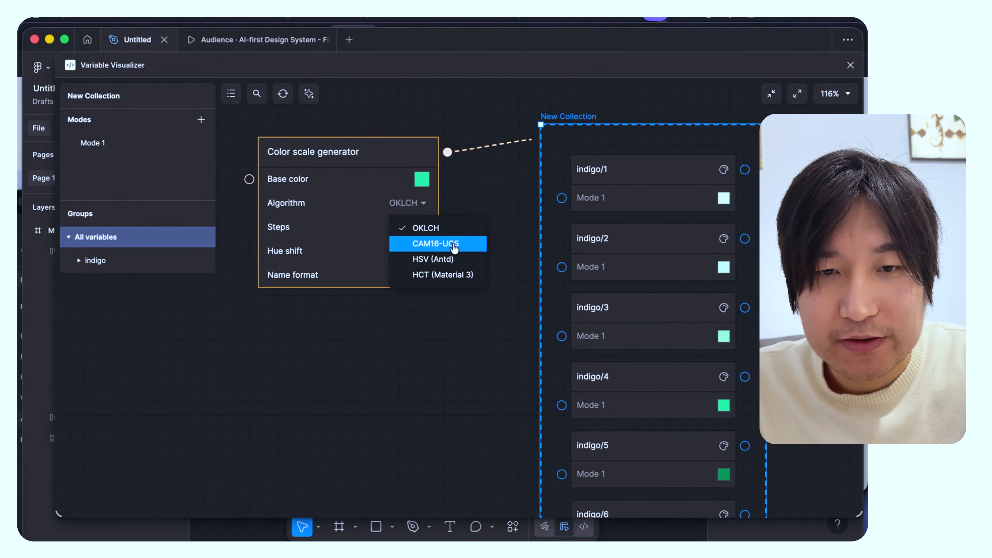
{"action": "left_click", "coordinate": [477, 244]}
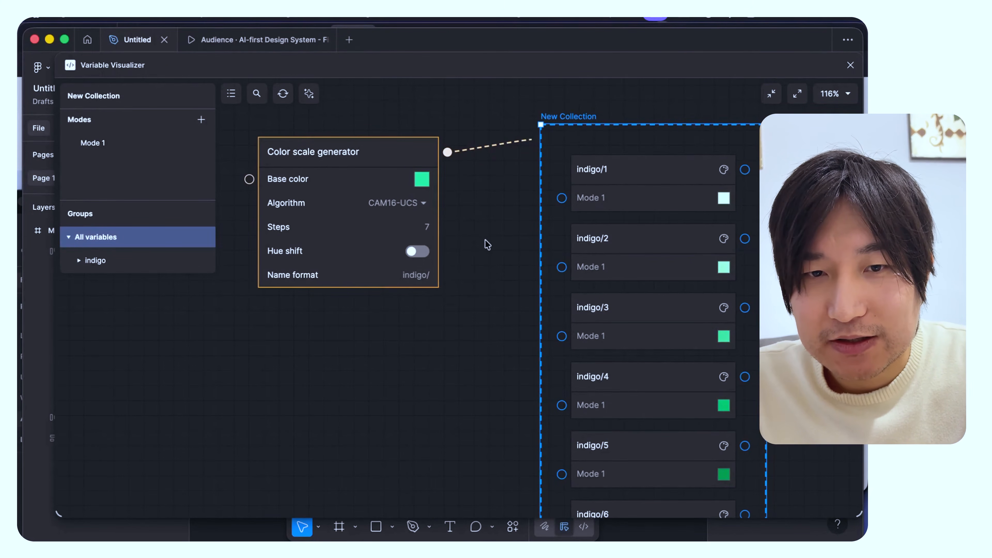
{"action": "left_click", "coordinate": [420, 204]}
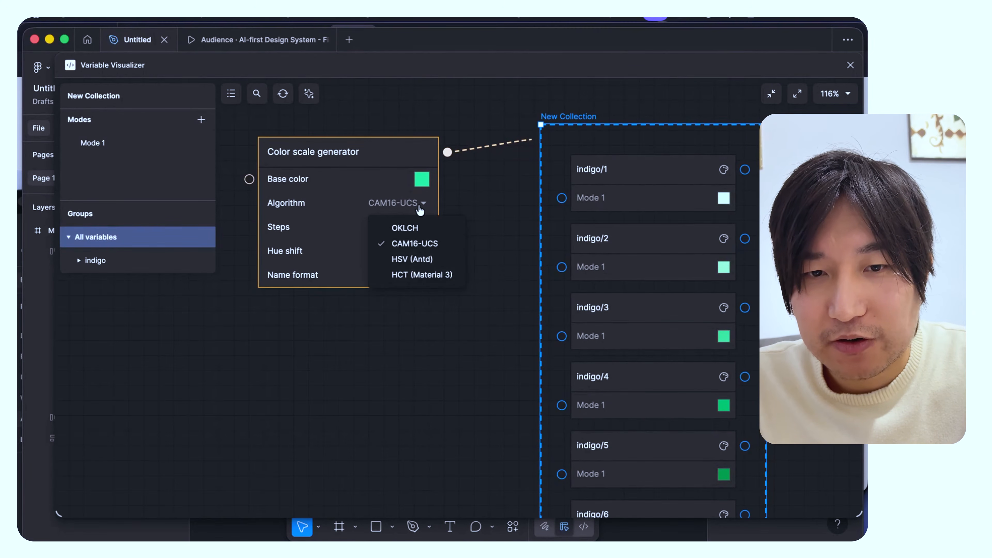
{"action": "left_click", "coordinate": [435, 230]}
Step: Reposition the collection and the color scale generator so that their connection runs roughly level
{"action": "scroll", "coordinate": [494, 250], "scroll_direction": "down", "scroll_amount": 5}
{"action": "scroll", "coordinate": [495, 252], "scroll_direction": "up", "scroll_amount": 1}
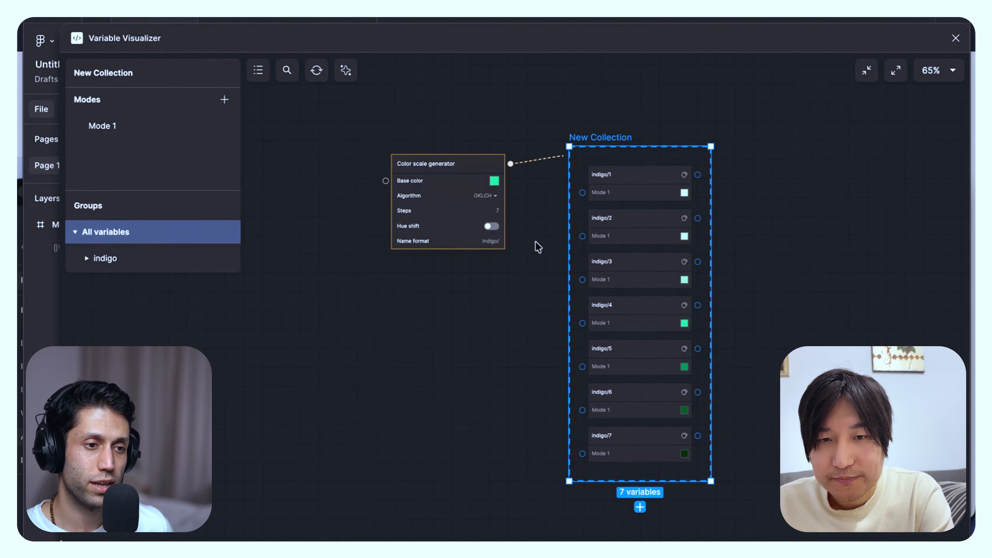
{"action": "scroll", "coordinate": [538, 246], "scroll_direction": "up", "scroll_amount": 2}
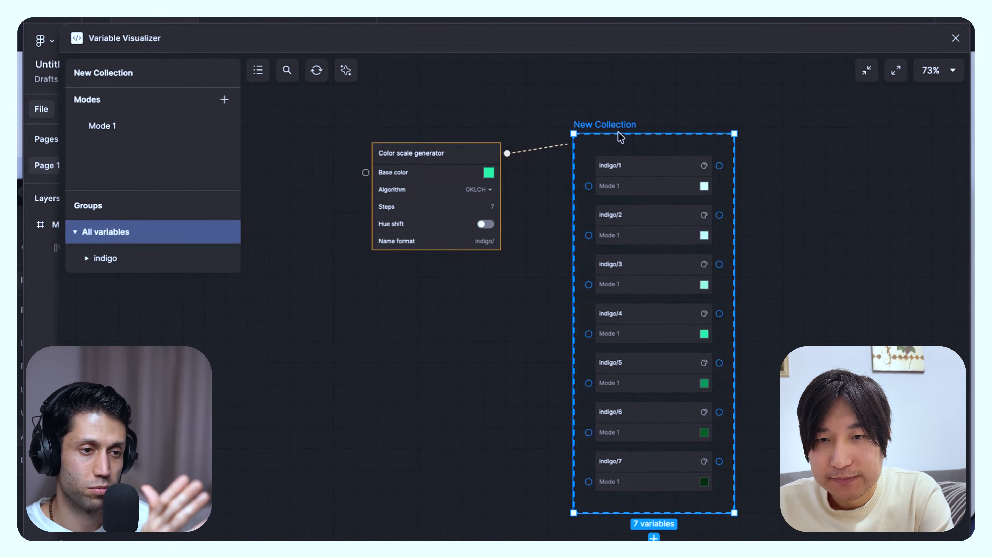
{"action": "left_click_drag", "start_coordinate": [621, 137], "coordinate": [654, 116]}
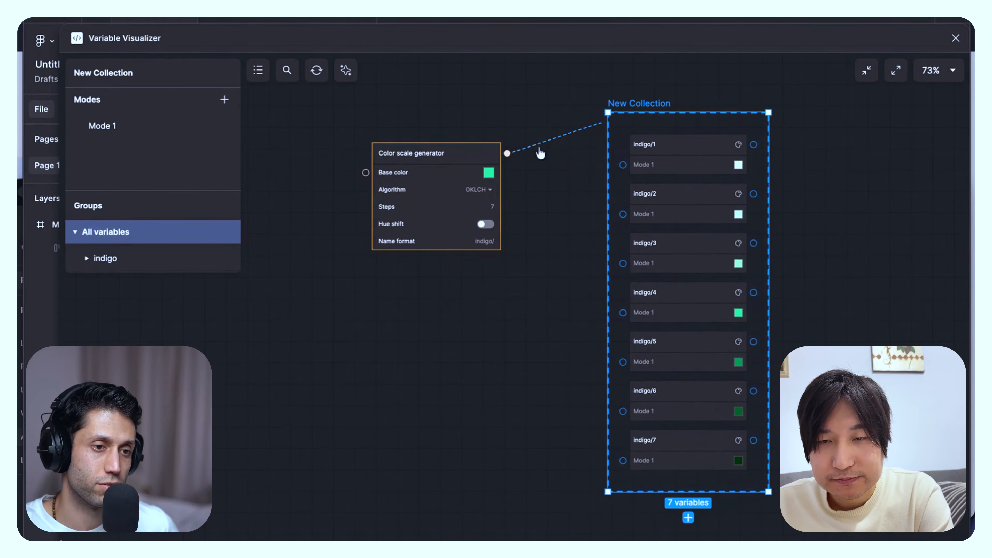
{"action": "left_click_drag", "start_coordinate": [465, 151], "coordinate": [467, 121]}
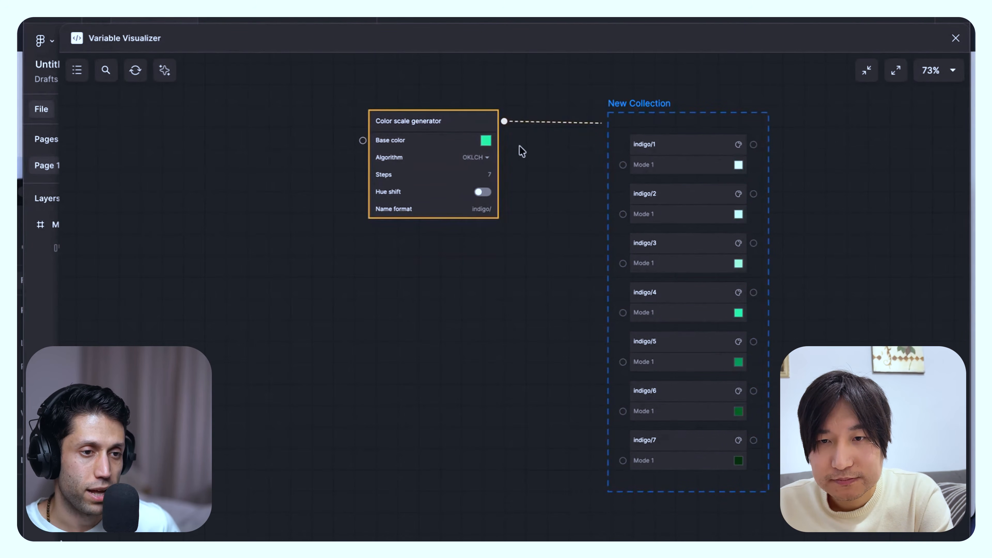
{"action": "scroll", "coordinate": [538, 155], "scroll_direction": "right", "scroll_amount": 2}
{"action": "scroll", "coordinate": [538, 155], "scroll_direction": "up", "scroll_amount": 1}
{"action": "left_click_drag", "start_coordinate": [596, 145], "coordinate": [574, 147]}
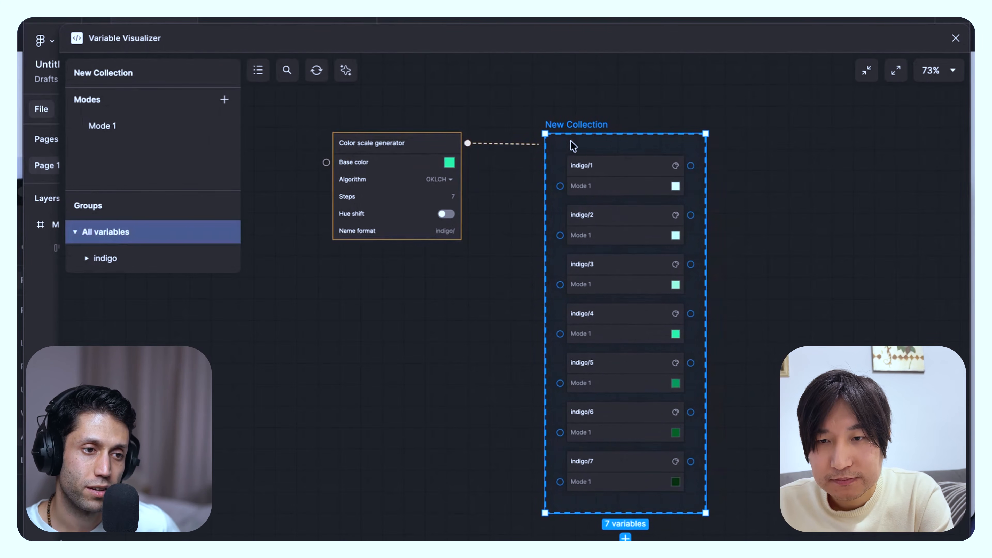
Step: Add a color contrast operator on the empty canvas beside the indigo collection
{"action": "scroll", "coordinate": [727, 188], "scroll_direction": "right", "scroll_amount": 2}
{"action": "scroll", "coordinate": [728, 188], "scroll_direction": "down", "scroll_amount": 1}
{"action": "scroll", "coordinate": [728, 189], "scroll_direction": "right", "scroll_amount": 1}
{"action": "scroll", "coordinate": [727, 188], "scroll_direction": "down", "scroll_amount": 1}
{"action": "scroll", "coordinate": [727, 188], "scroll_direction": "up", "scroll_amount": 4}
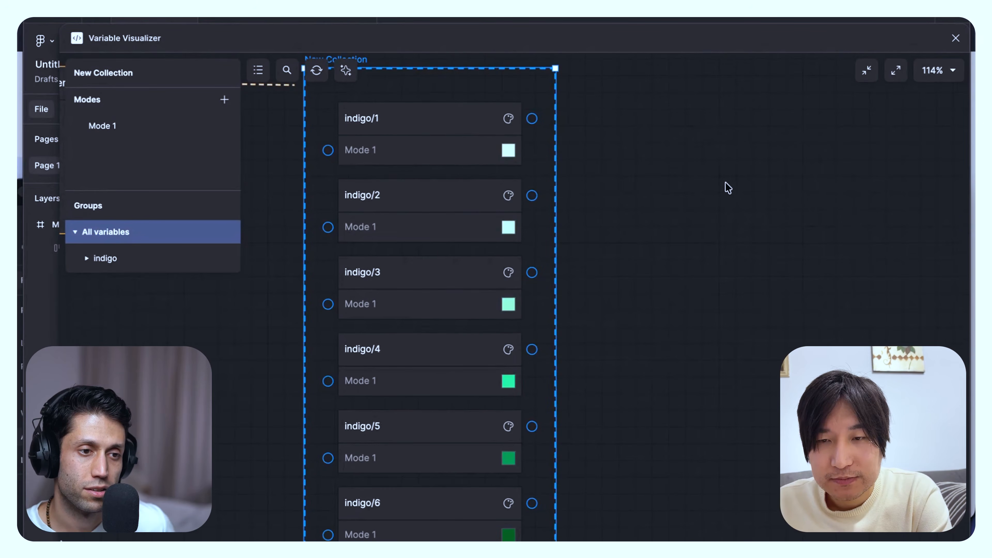
{"action": "right_click", "coordinate": [638, 212]}
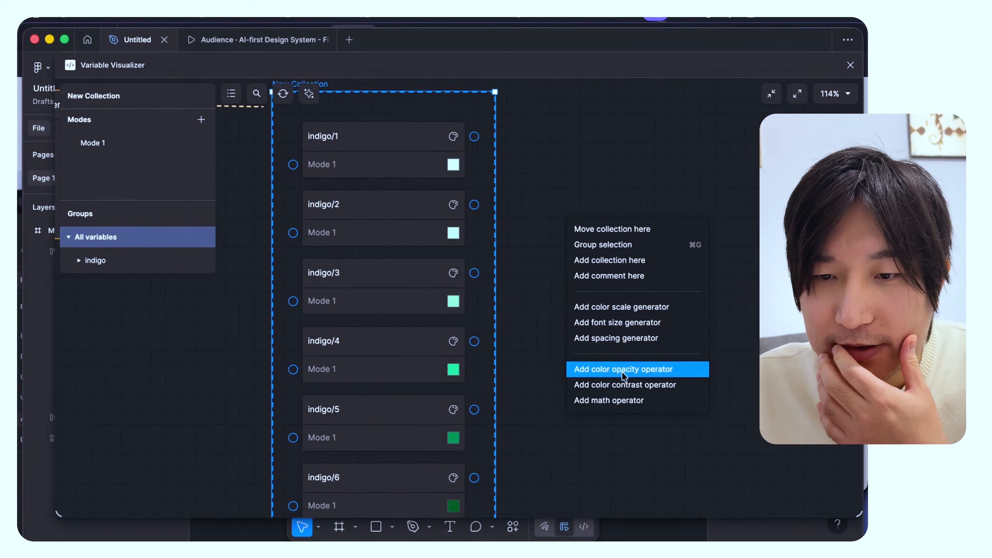
{"action": "left_click", "coordinate": [627, 384]}
{"action": "left_click_drag", "start_coordinate": [640, 230], "coordinate": [647, 241]}
Step: Connect the indigo/6 variable to the contrast operator's Background input
{"action": "scroll", "coordinate": [545, 211], "scroll_direction": "down", "scroll_amount": 3}
{"action": "scroll", "coordinate": [545, 213], "scroll_direction": "down", "scroll_amount": 2}
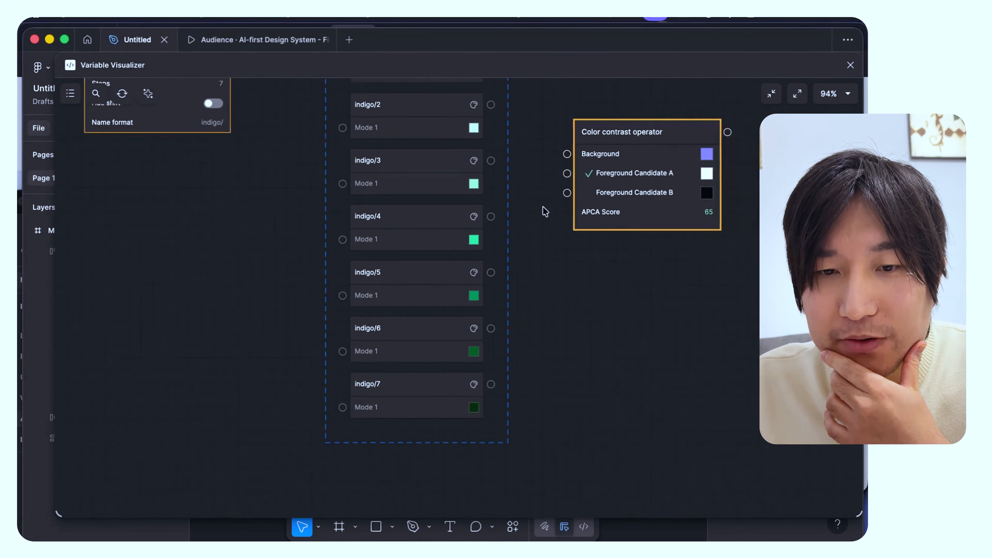
{"action": "scroll", "coordinate": [545, 213], "scroll_direction": "up", "scroll_amount": 4}
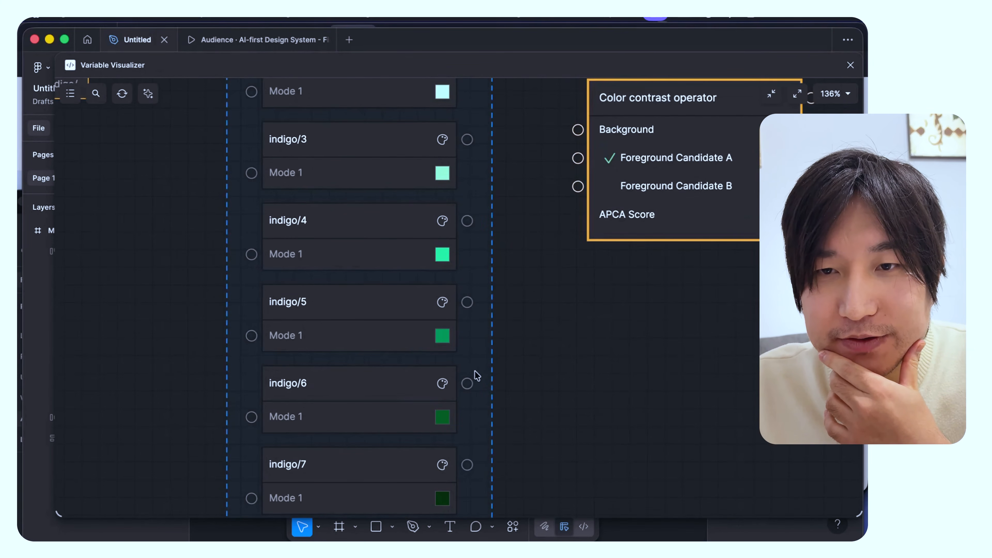
{"action": "left_click_drag", "start_coordinate": [468, 383], "coordinate": [578, 131]}
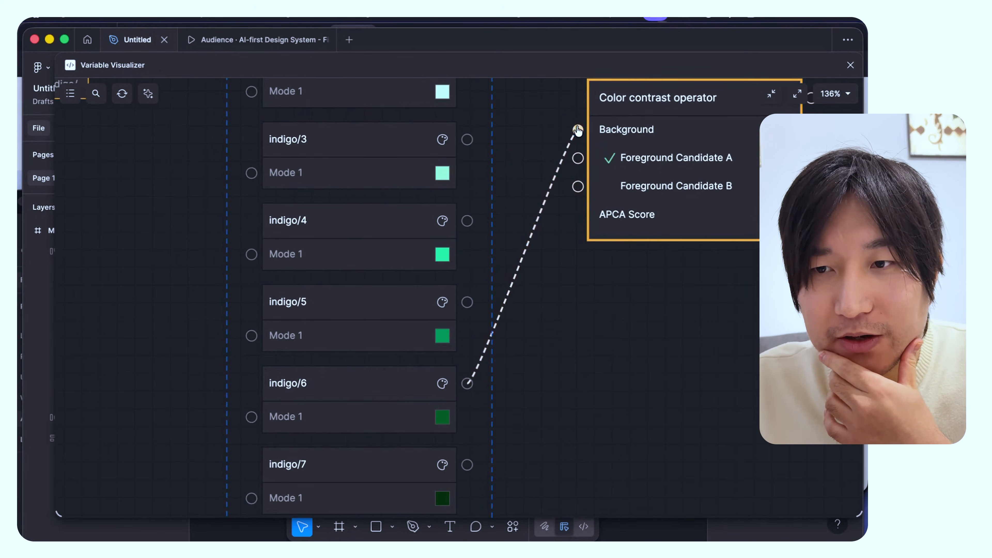
{"action": "scroll", "coordinate": [520, 366], "scroll_direction": "right", "scroll_amount": 5}
{"action": "scroll", "coordinate": [520, 366], "scroll_direction": "up", "scroll_amount": 3}
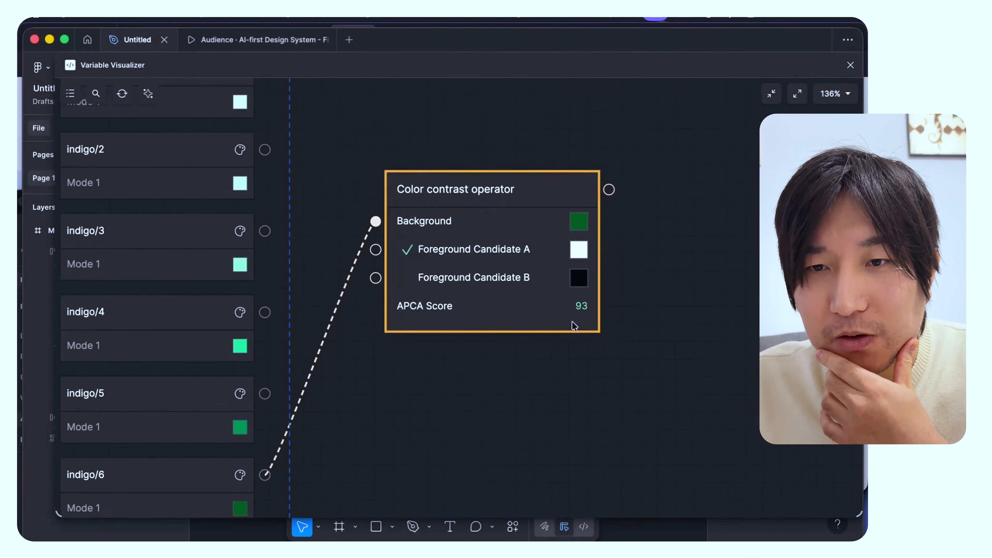
Step: Add a new collection on the output side of the contrast operator and create a color variable in it
{"action": "scroll", "coordinate": [714, 181], "scroll_direction": "right", "scroll_amount": 2}
{"action": "right_click", "coordinate": [631, 197]}
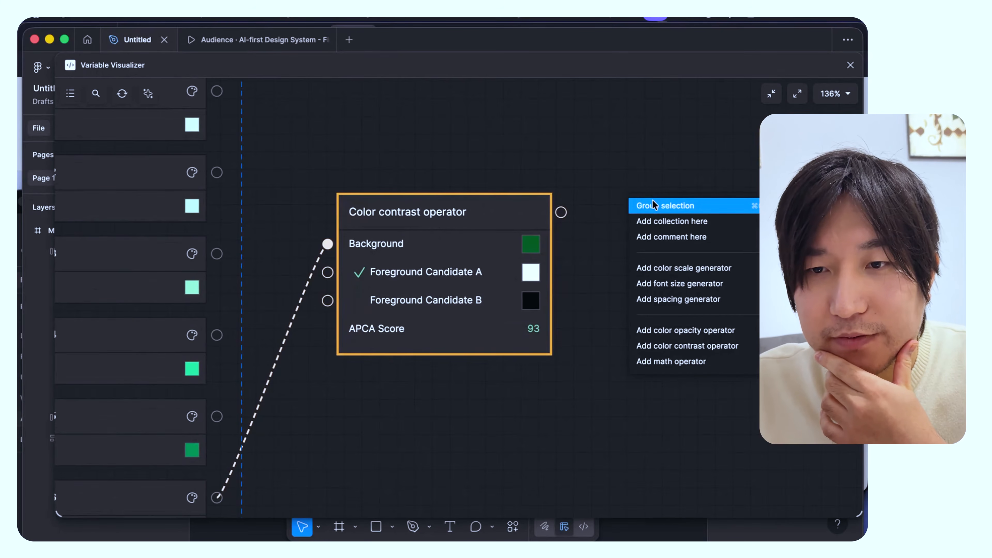
{"action": "left_click", "coordinate": [639, 221]}
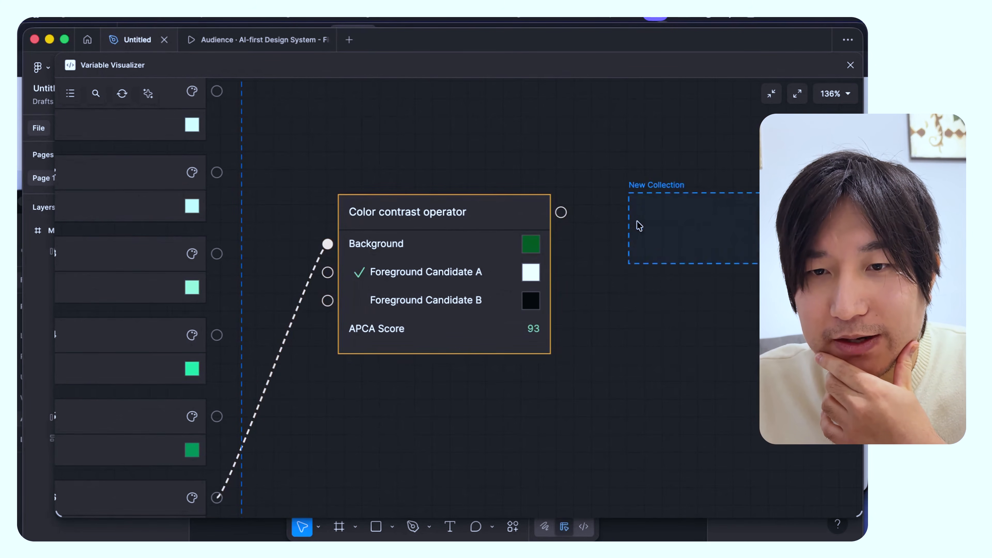
{"action": "left_click", "coordinate": [656, 226]}
{"action": "right_click", "coordinate": [658, 225]}
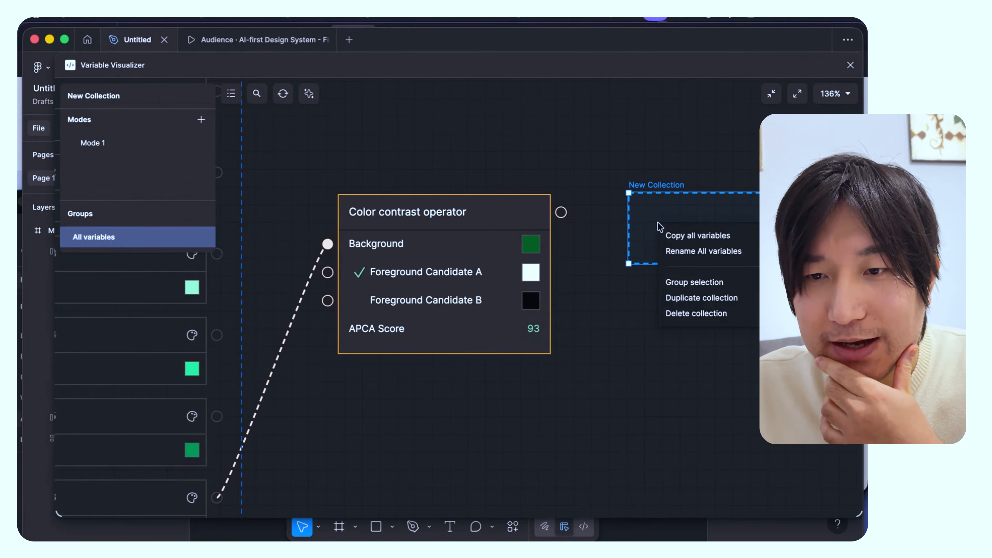
{"action": "left_click", "coordinate": [698, 315]}
{"action": "left_click", "coordinate": [725, 250]}
{"action": "left_click", "coordinate": [728, 282]}
{"action": "left_click", "coordinate": [690, 298]}
Step: Rename the new variable as "foreground" and connect its Mode 1 value to the contrast operator's output
{"action": "double_click", "coordinate": [674, 242]}
{"action": "type", "text": "f"}
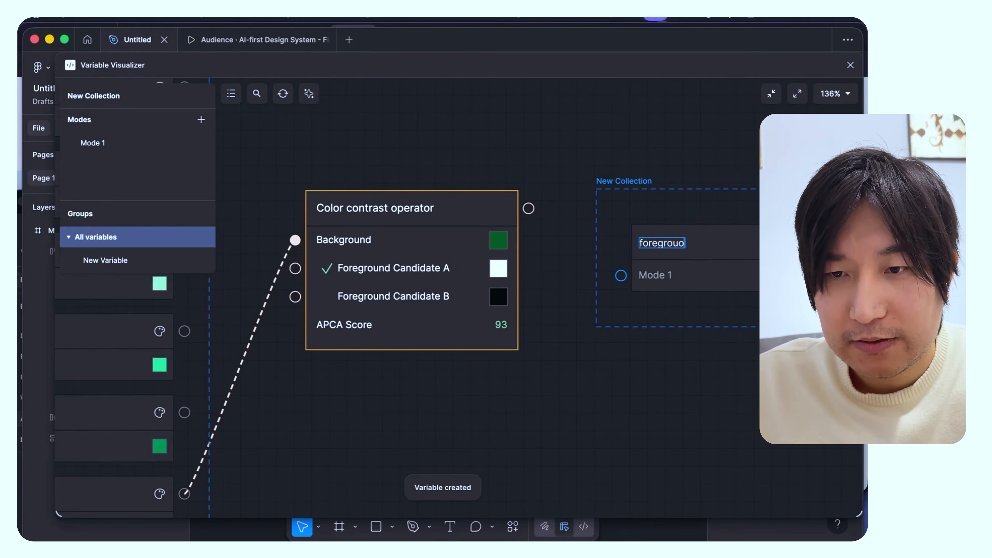
{"action": "type", "text": "oreground"}
{"action": "key", "text": "Return"}
{"action": "left_click_drag", "start_coordinate": [621, 276], "coordinate": [528, 209]}
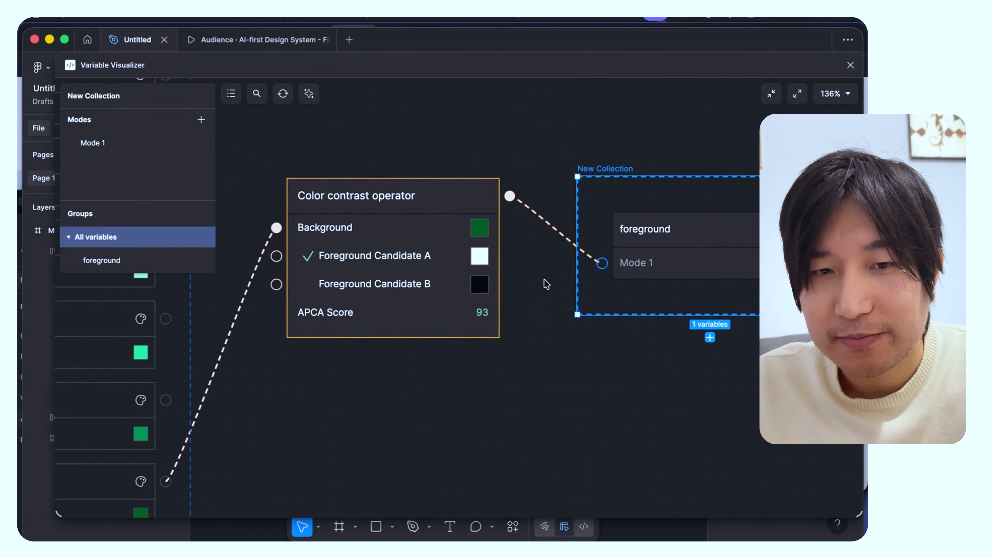
Step: Connect the light indigo/2 variable to the contrast operator's Background input in place of indigo/6
{"action": "scroll", "coordinate": [546, 284], "scroll_direction": "down", "scroll_amount": 5}
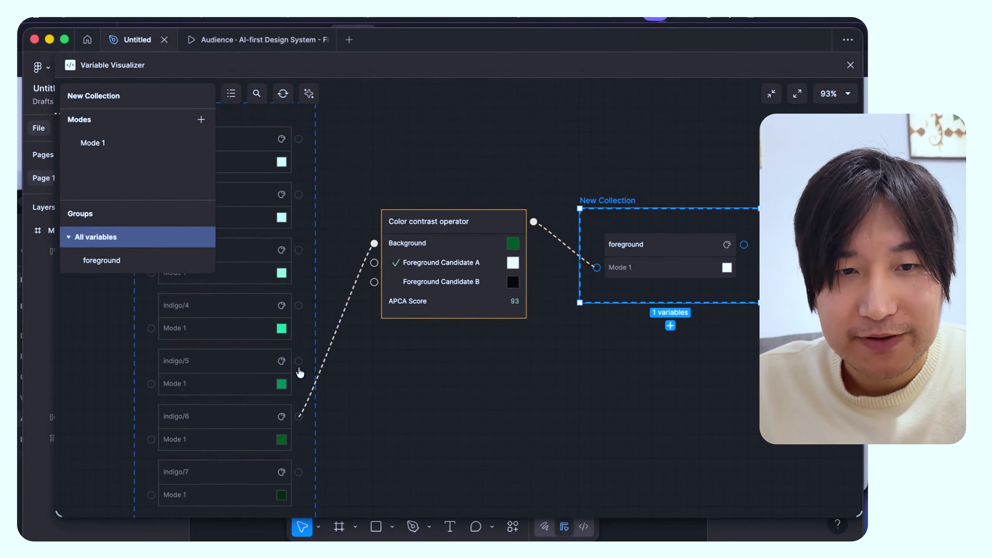
{"action": "left_click_drag", "start_coordinate": [300, 195], "coordinate": [374, 244]}
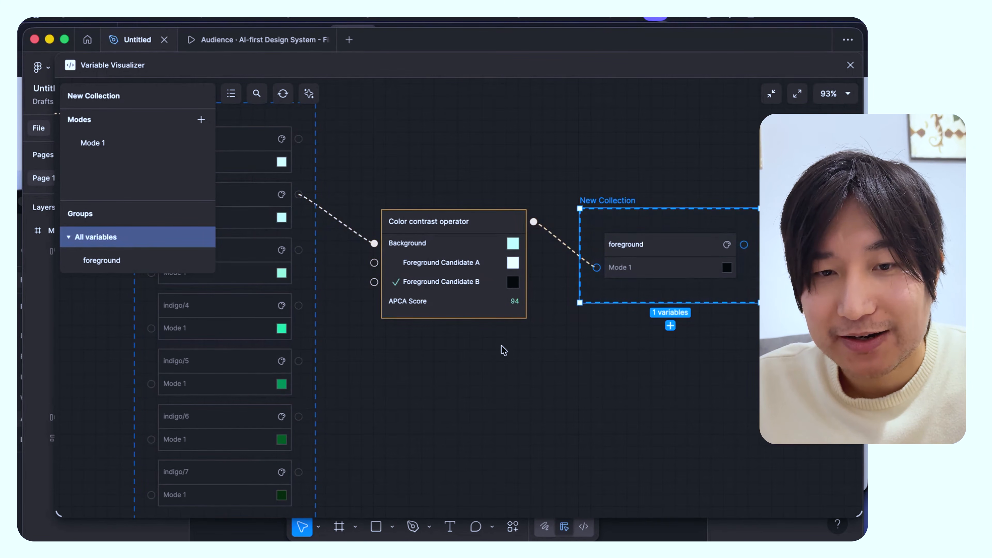
{"action": "scroll", "coordinate": [501, 346], "scroll_direction": "left", "scroll_amount": 1}
{"action": "scroll", "coordinate": [501, 346], "scroll_direction": "down", "scroll_amount": 1}
{"action": "scroll", "coordinate": [444, 240], "scroll_direction": "up", "scroll_amount": 3}
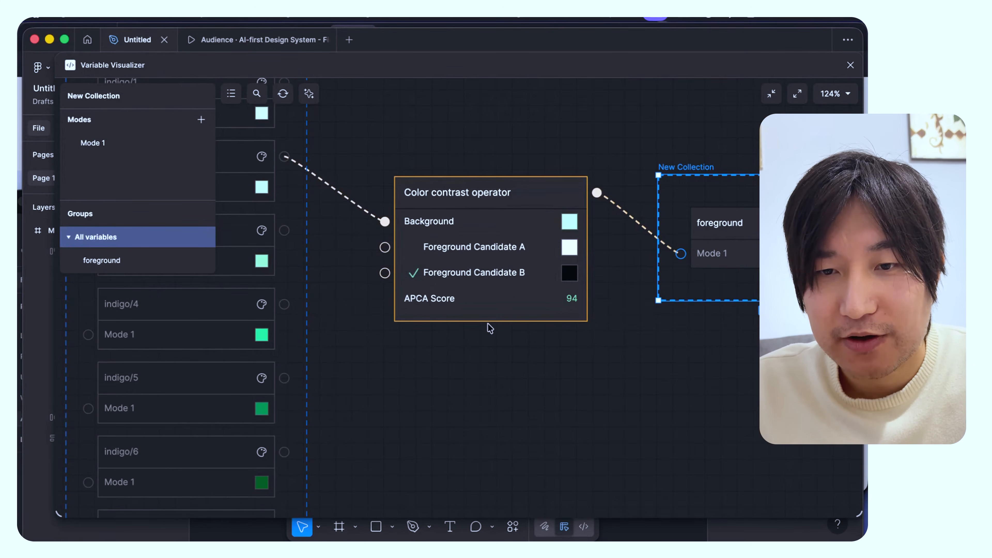
Step: Set the contrast operator's Foreground Candidate A to the pale green D4EDC3
{"action": "scroll", "coordinate": [490, 328], "scroll_direction": "down", "scroll_amount": 2}
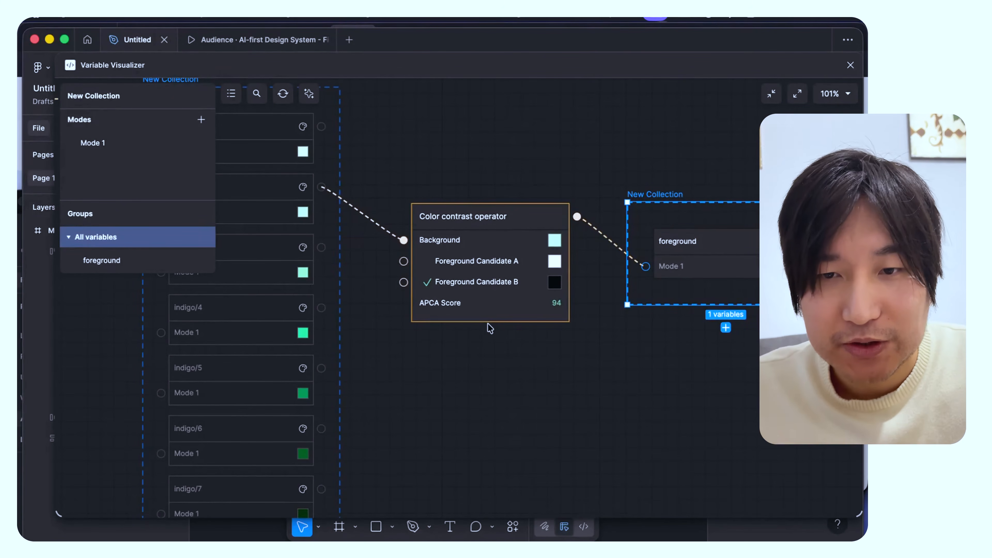
{"action": "left_click", "coordinate": [554, 263]}
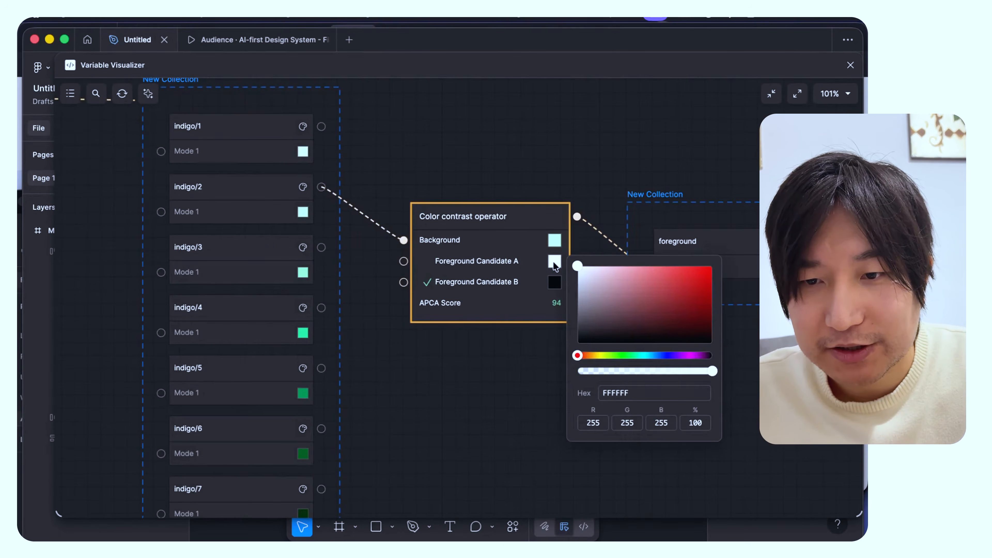
{"action": "left_click_drag", "start_coordinate": [621, 361], "coordinate": [614, 361]}
{"action": "left_click", "coordinate": [601, 271]}
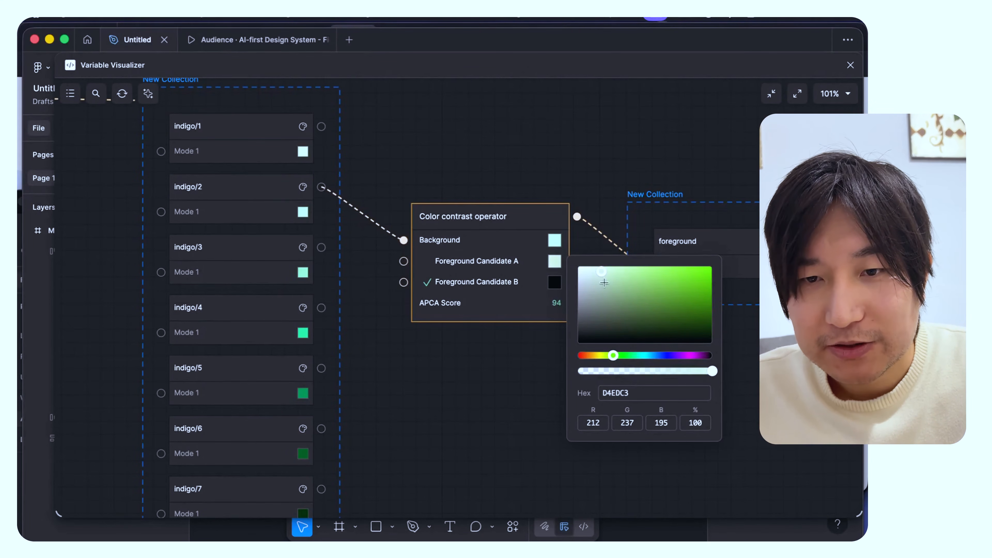
Step: Set the contrast operator's Foreground Candidate B to a muted medium grey
{"action": "left_click", "coordinate": [492, 365]}
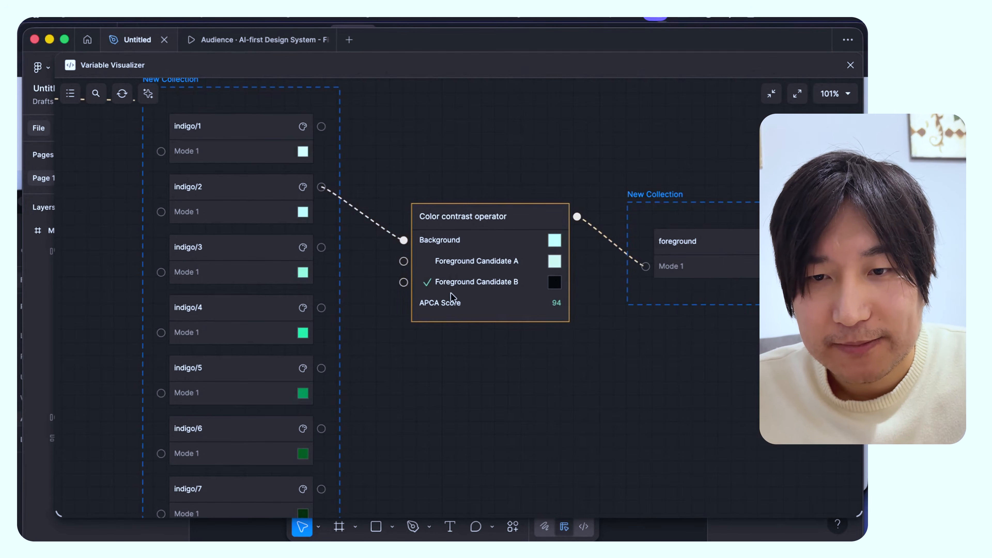
{"action": "left_click", "coordinate": [553, 287]}
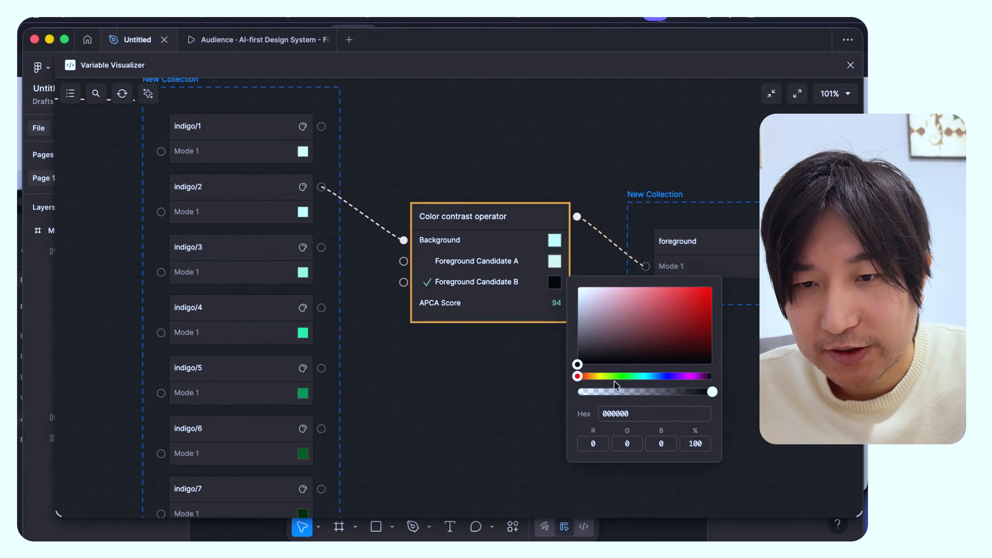
{"action": "left_click", "coordinate": [587, 333]}
{"action": "left_click", "coordinate": [506, 363]}
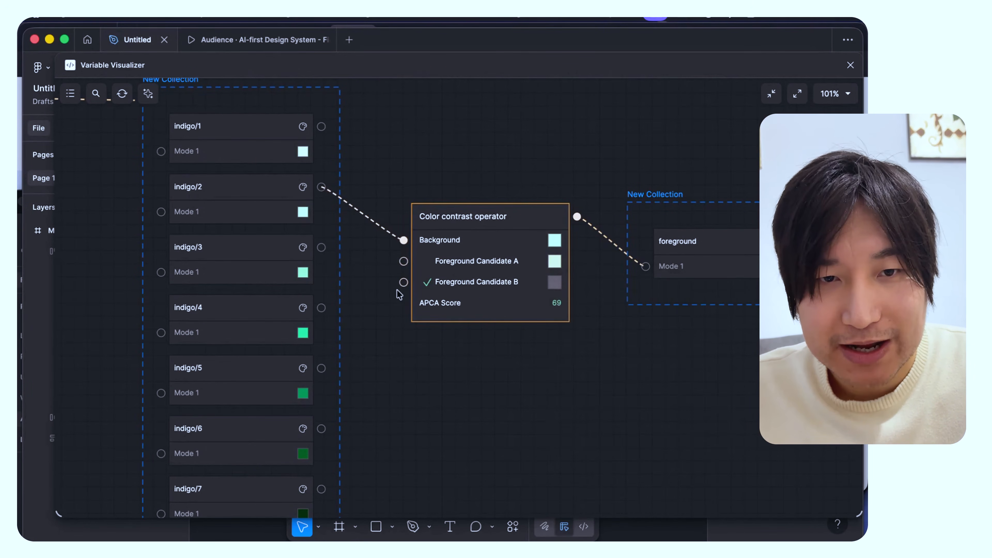
Step: Connect indigo/6 to the contrast operator's Foreground Candidate B input and indigo/1 to its Foreground Candidate A input
{"action": "scroll", "coordinate": [324, 351], "scroll_direction": "down", "scroll_amount": 1}
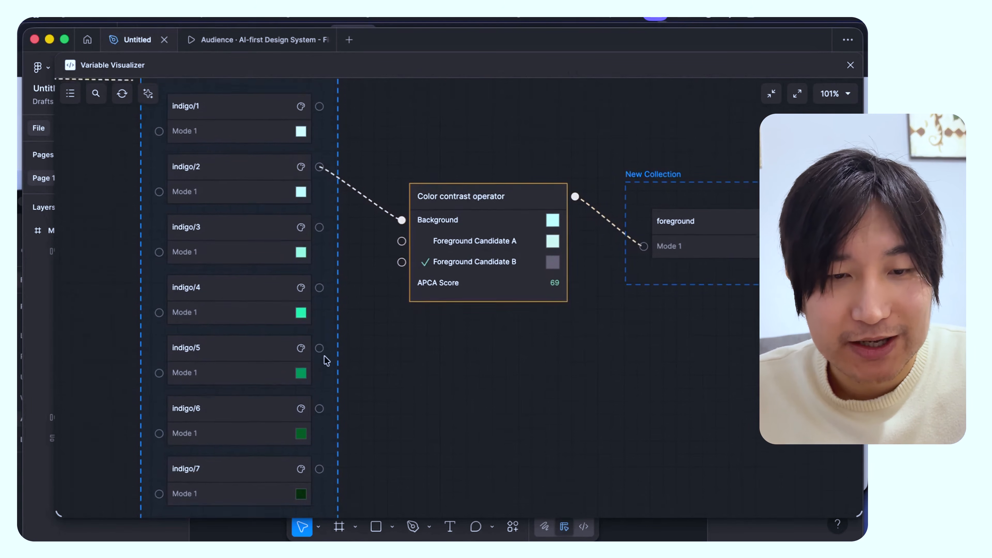
{"action": "scroll", "coordinate": [322, 350], "scroll_direction": "down", "scroll_amount": 1}
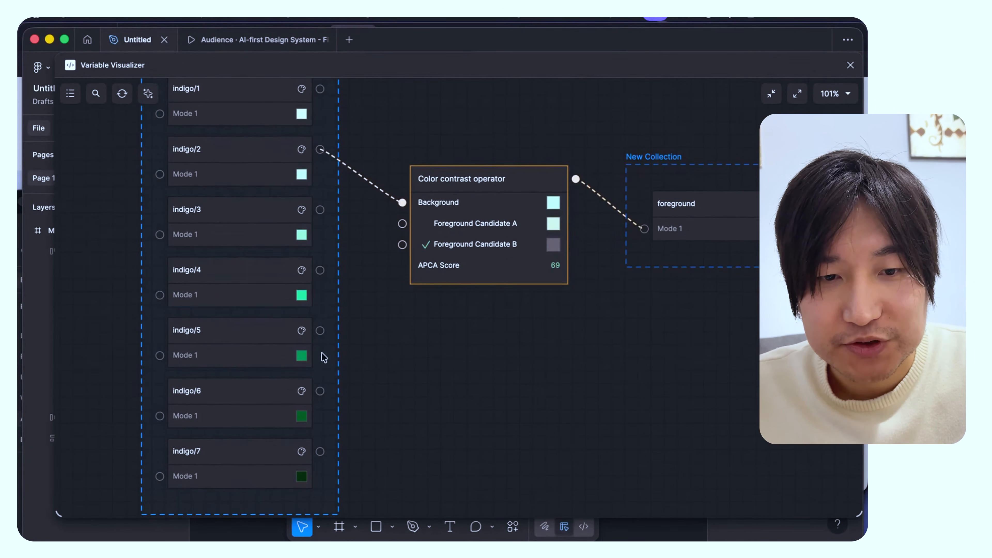
{"action": "left_click_drag", "start_coordinate": [356, 301], "coordinate": [402, 244]}
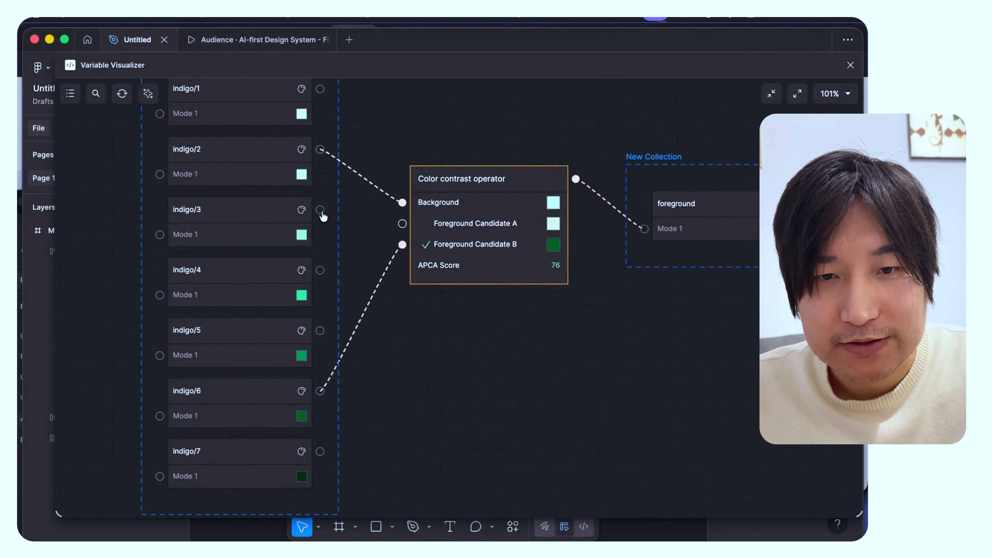
{"action": "left_click_drag", "start_coordinate": [320, 89], "coordinate": [402, 224]}
Step: Try indigo/4 as the contrast operator's Foreground Candidate B and reconnect indigo/6 in its place
{"action": "scroll", "coordinate": [518, 368], "scroll_direction": "up", "scroll_amount": 1}
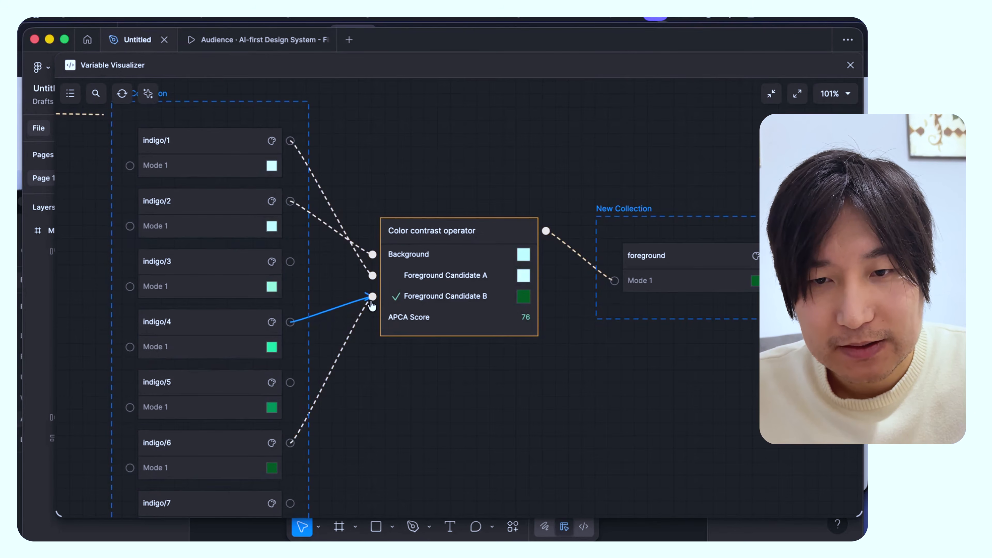
{"action": "left_click_drag", "start_coordinate": [371, 306], "coordinate": [373, 303]}
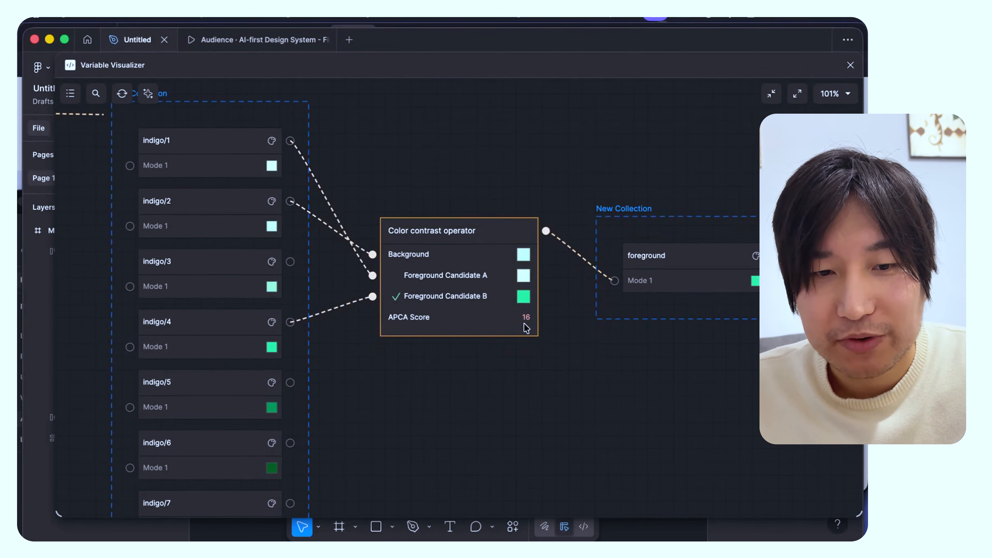
{"action": "left_click_drag", "start_coordinate": [290, 442], "coordinate": [373, 297]}
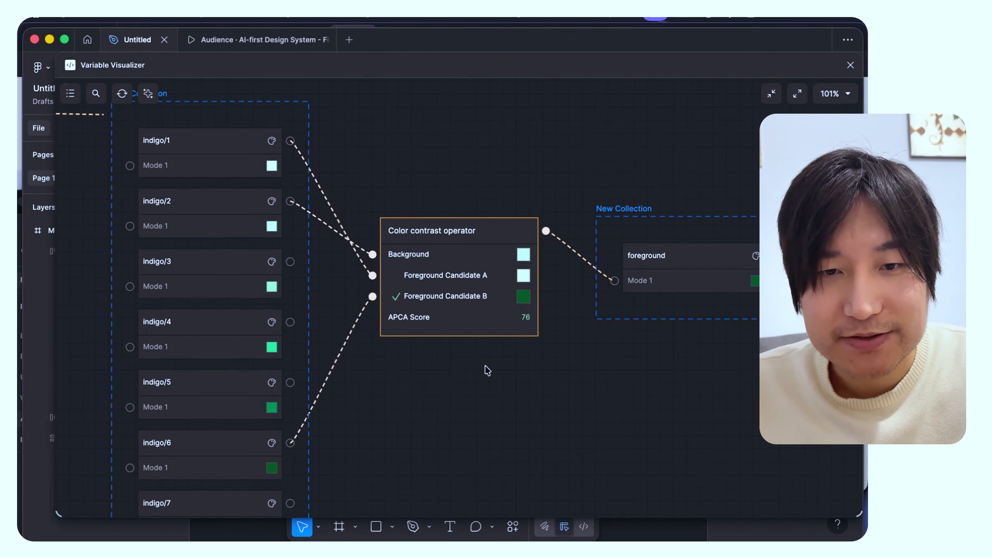
{"action": "scroll", "coordinate": [487, 370], "scroll_direction": "up", "scroll_amount": 1}
{"action": "scroll", "coordinate": [488, 371], "scroll_direction": "left", "scroll_amount": 1}
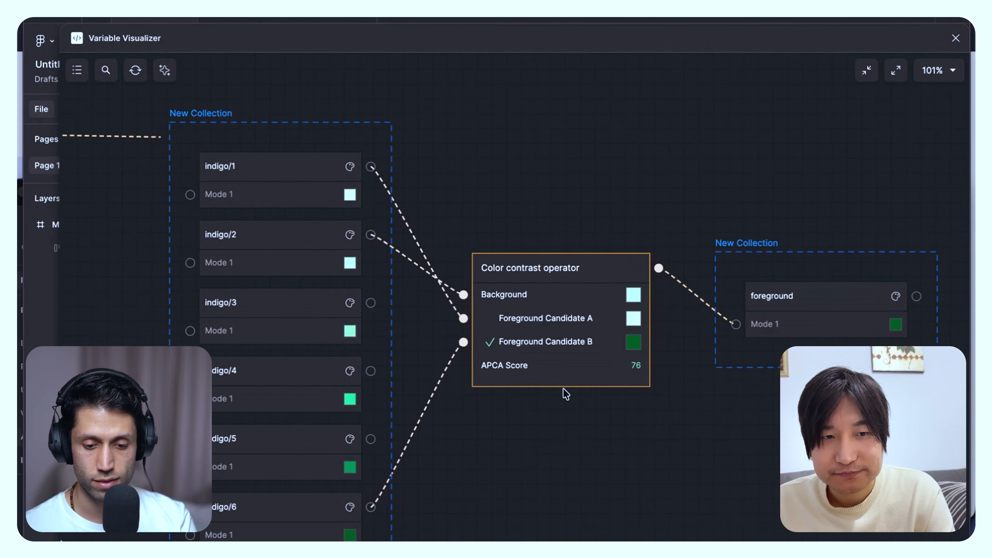
{"action": "scroll", "coordinate": [565, 392], "scroll_direction": "down", "scroll_amount": 3}
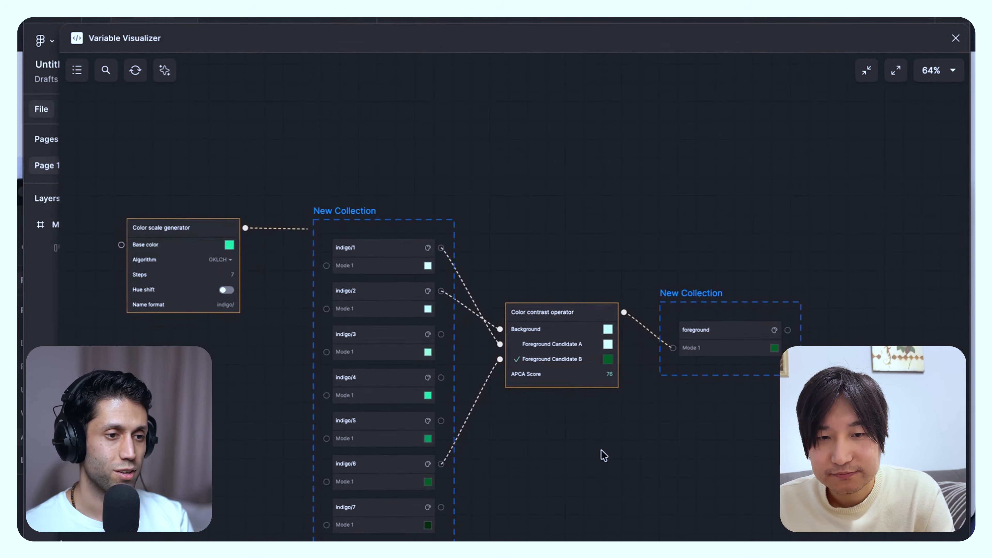
{"action": "scroll", "coordinate": [604, 455], "scroll_direction": "up", "scroll_amount": 3}
{"action": "scroll", "coordinate": [562, 423], "scroll_direction": "down", "scroll_amount": 1}
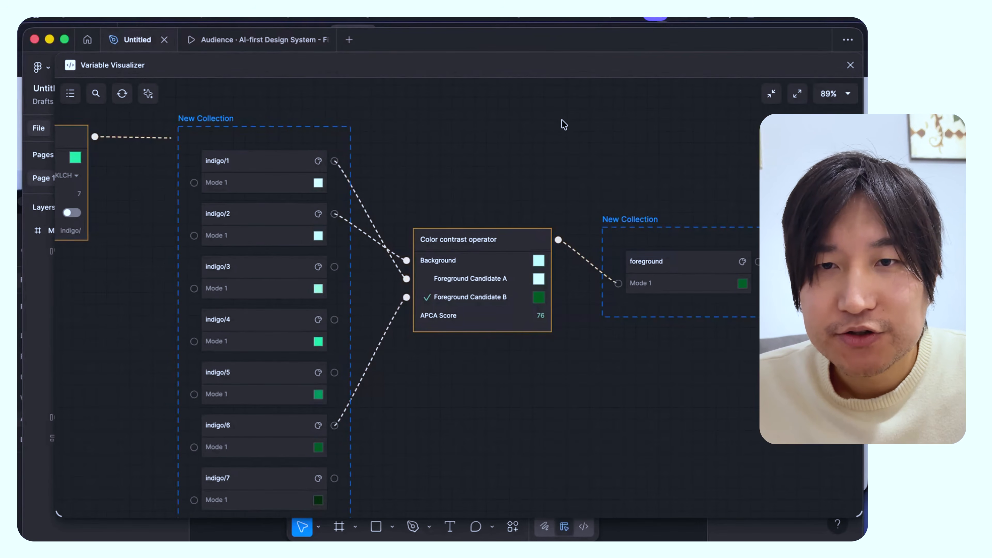
Step: Uncover the design canvas and draw a frame about 152 × 38 in the empty space beside the mobile screen
{"action": "scroll", "coordinate": [562, 120], "scroll_direction": "right", "scroll_amount": 1}
{"action": "left_click_drag", "start_coordinate": [568, 65], "coordinate": [516, 275]}
{"action": "scroll", "coordinate": [596, 138], "scroll_direction": "right", "scroll_amount": 5}
{"action": "scroll", "coordinate": [595, 137], "scroll_direction": "up", "scroll_amount": 2}
{"action": "key", "text": "f"}
{"action": "left_click_drag", "start_coordinate": [482, 114], "coordinate": [652, 156]}
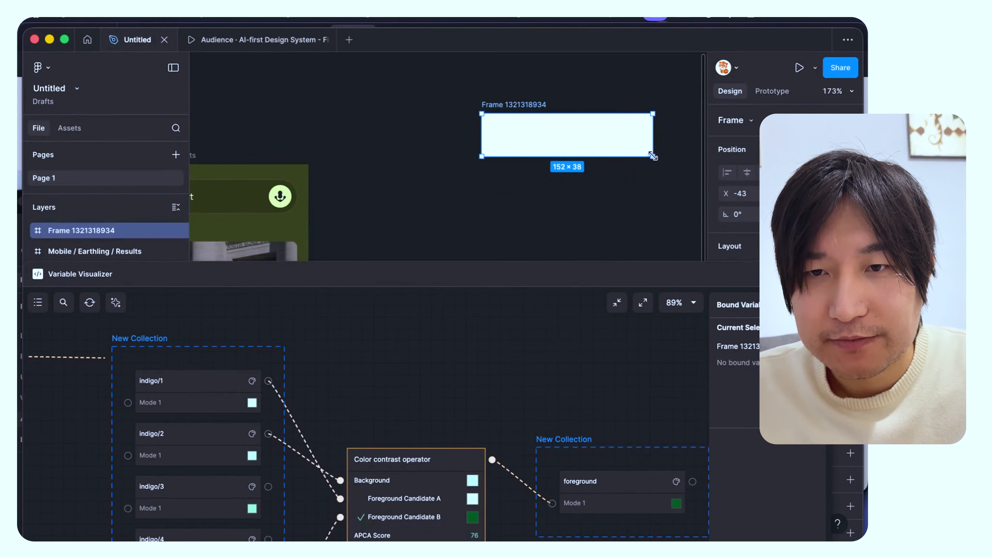
Step: Add a text layer reading "23123" inside the new frame
{"action": "scroll", "coordinate": [620, 136], "scroll_direction": "up", "scroll_amount": 5}
{"action": "key", "text": "t"}
{"action": "left_click", "coordinate": [494, 125]}
{"action": "type", "text": "23123"}
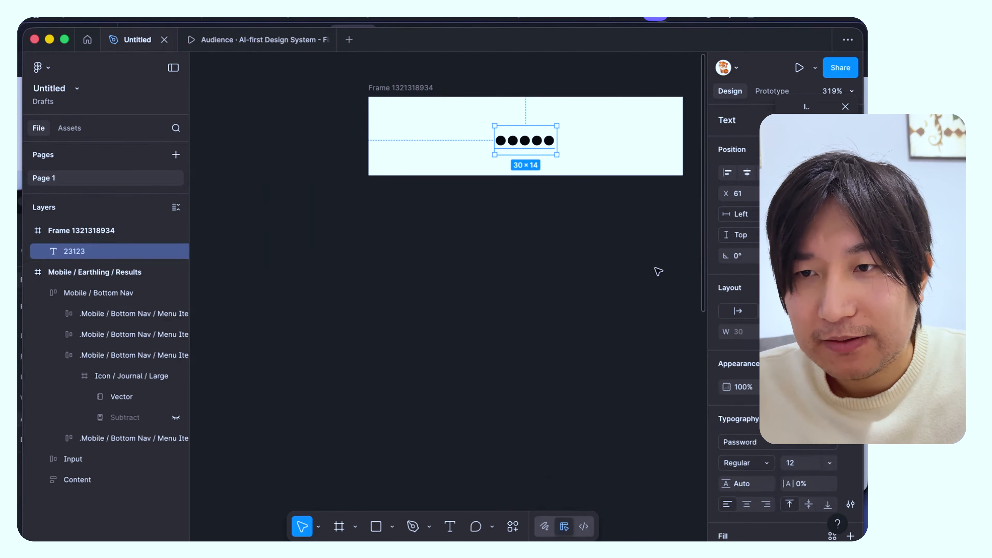
{"action": "left_click", "coordinate": [658, 272]}
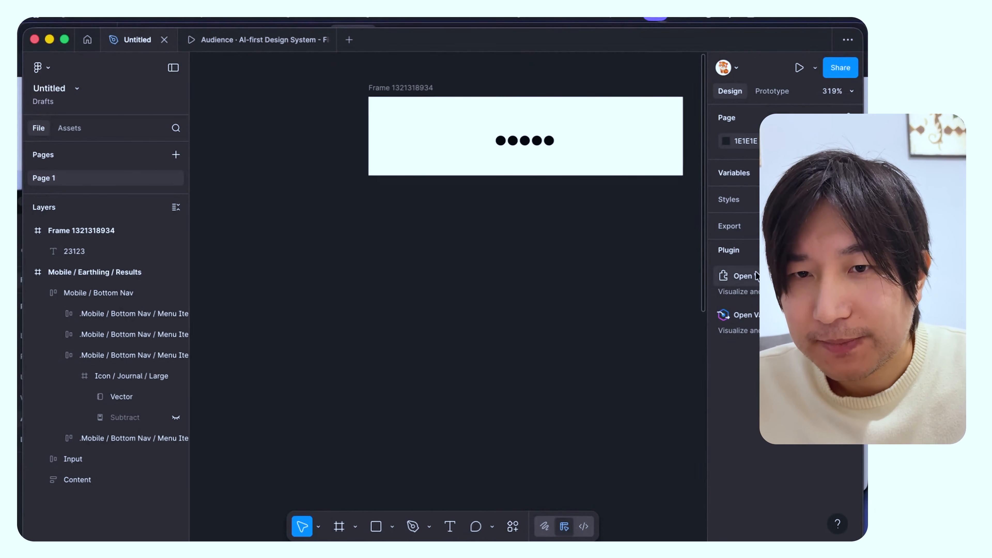
Step: Reopen Variable Visualizer and add the 23123 text layer as a node beside the foreground variable's collection
{"action": "left_click", "coordinate": [734, 276]}
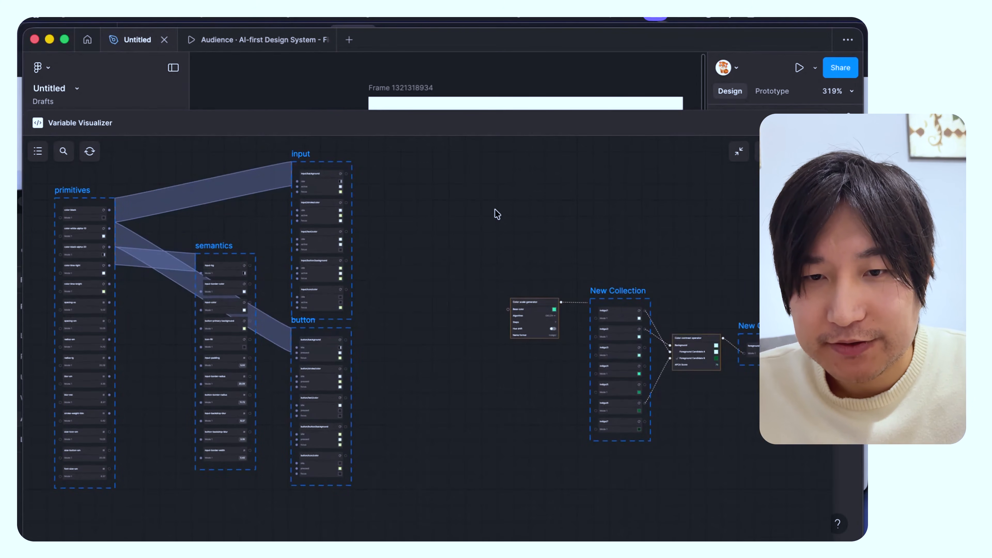
{"action": "scroll", "coordinate": [496, 213], "scroll_direction": "right", "scroll_amount": 10}
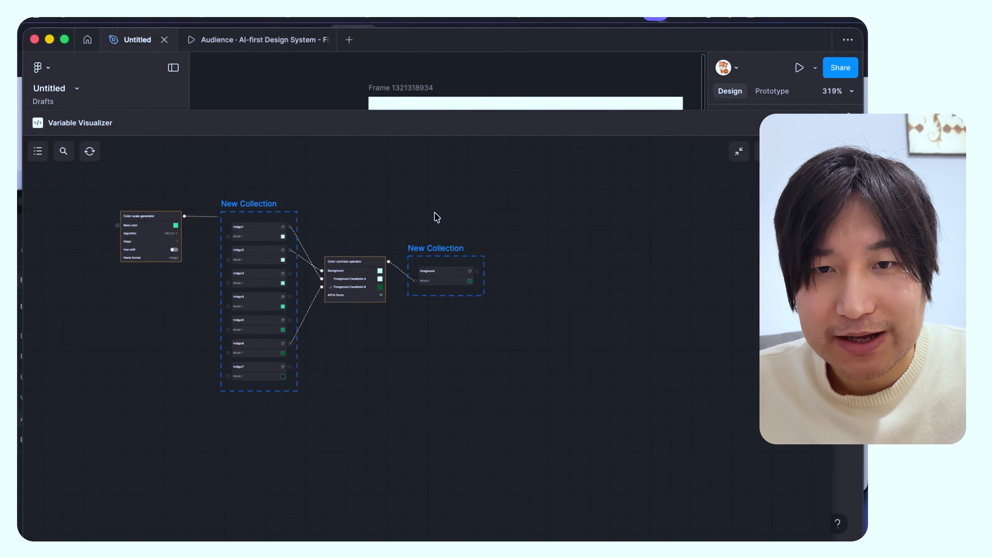
{"action": "left_click_drag", "start_coordinate": [476, 126], "coordinate": [501, 93]}
{"action": "left_click", "coordinate": [524, 140]}
{"action": "scroll", "coordinate": [527, 164], "scroll_direction": "up", "scroll_amount": 3}
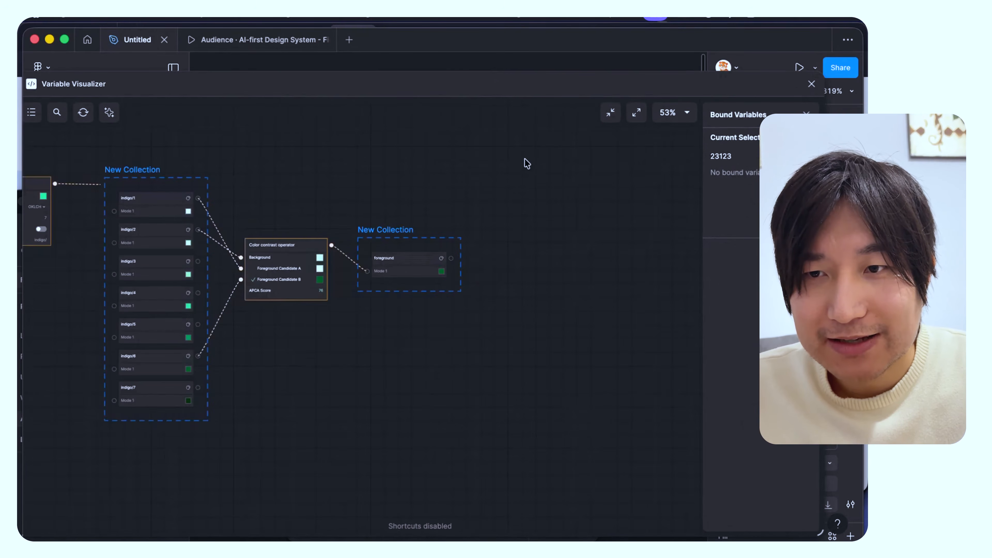
{"action": "left_click_drag", "start_coordinate": [725, 151], "coordinate": [550, 194]}
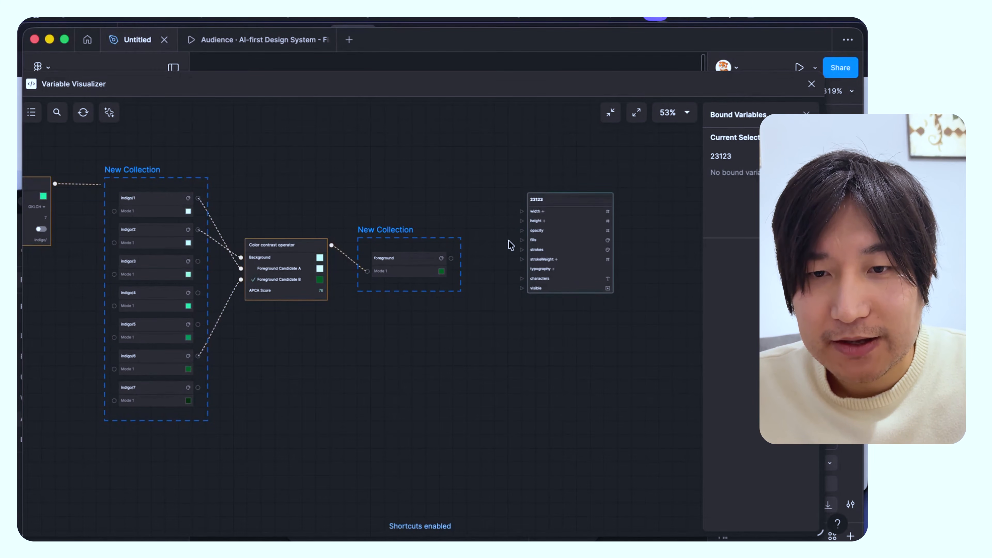
Step: Bind the foreground variable to the fills property of the 23123 text layer and uncover the frame on the canvas
{"action": "scroll", "coordinate": [508, 243], "scroll_direction": "up", "scroll_amount": 3}
{"action": "left_click_drag", "start_coordinate": [529, 241], "coordinate": [438, 256]}
{"action": "left_click_drag", "start_coordinate": [500, 82], "coordinate": [486, 206]}
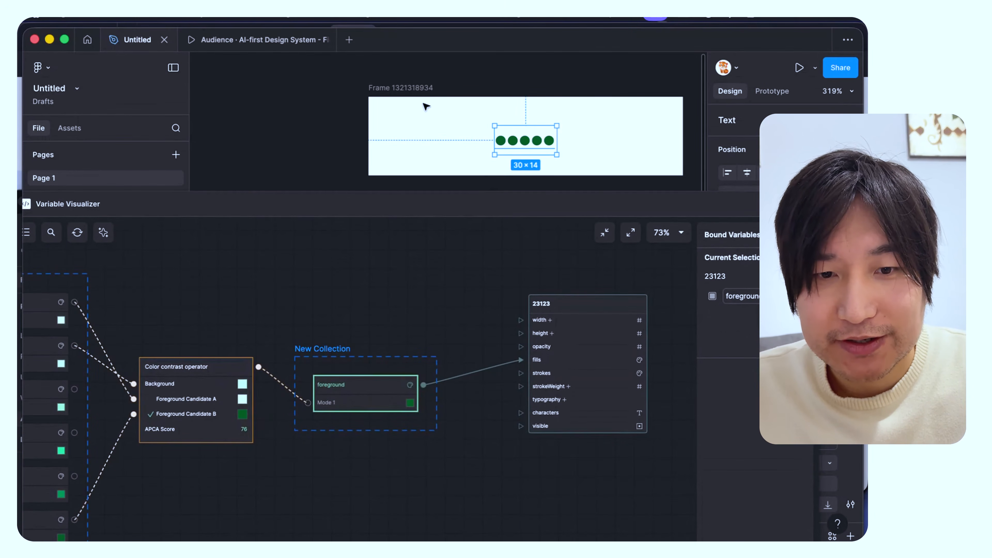
Step: Add the new frame to the graph as a node below the 23123 text node
{"action": "left_click", "coordinate": [397, 90]}
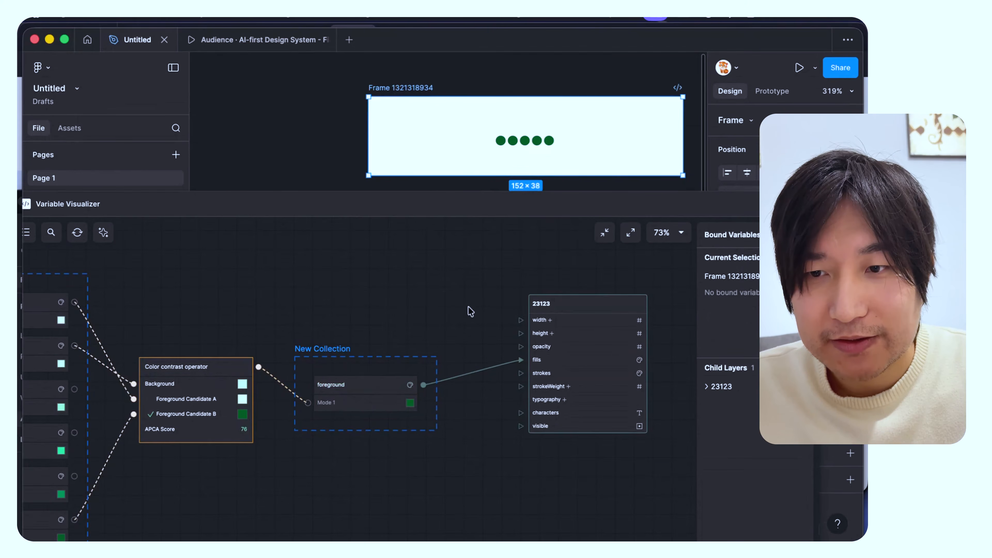
{"action": "left_click_drag", "start_coordinate": [729, 278], "coordinate": [500, 460]}
{"action": "scroll", "coordinate": [477, 421], "scroll_direction": "down", "scroll_amount": 3}
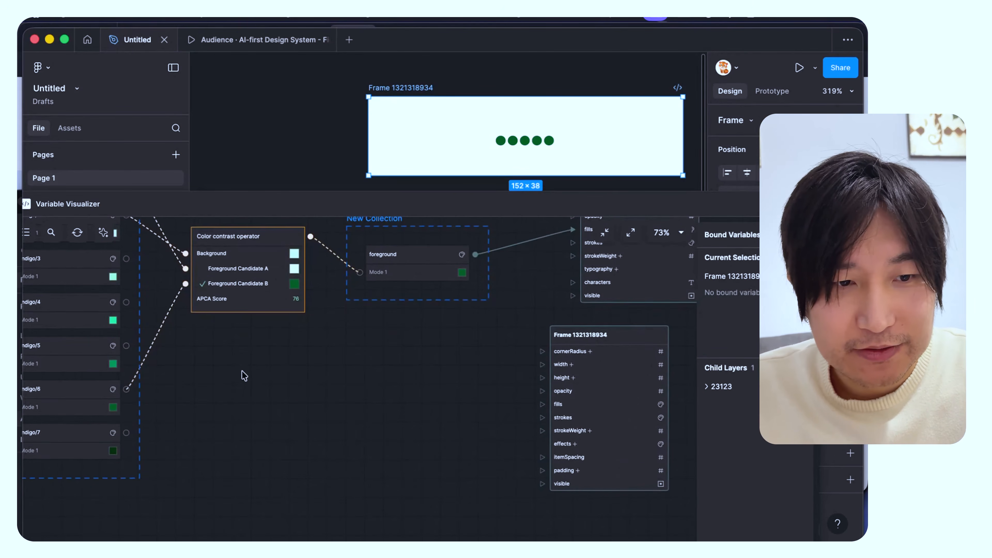
Step: Bind the indigo/1 variable to the fills property of the frame node
{"action": "scroll", "coordinate": [162, 349], "scroll_direction": "up", "scroll_amount": 1}
{"action": "scroll", "coordinate": [161, 349], "scroll_direction": "up", "scroll_amount": 1}
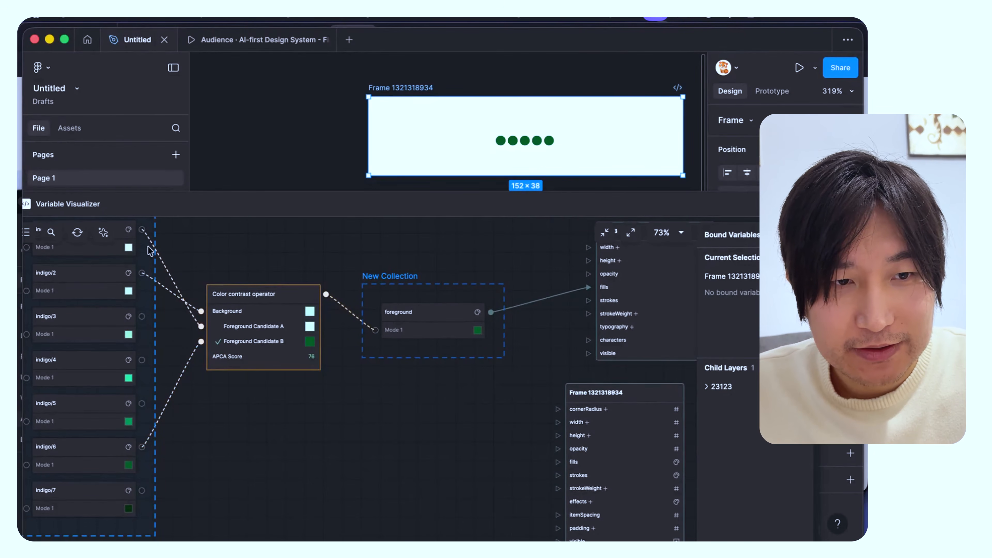
{"action": "left_click_drag", "start_coordinate": [142, 230], "coordinate": [558, 465]}
{"action": "scroll", "coordinate": [498, 440], "scroll_direction": "right", "scroll_amount": 3}
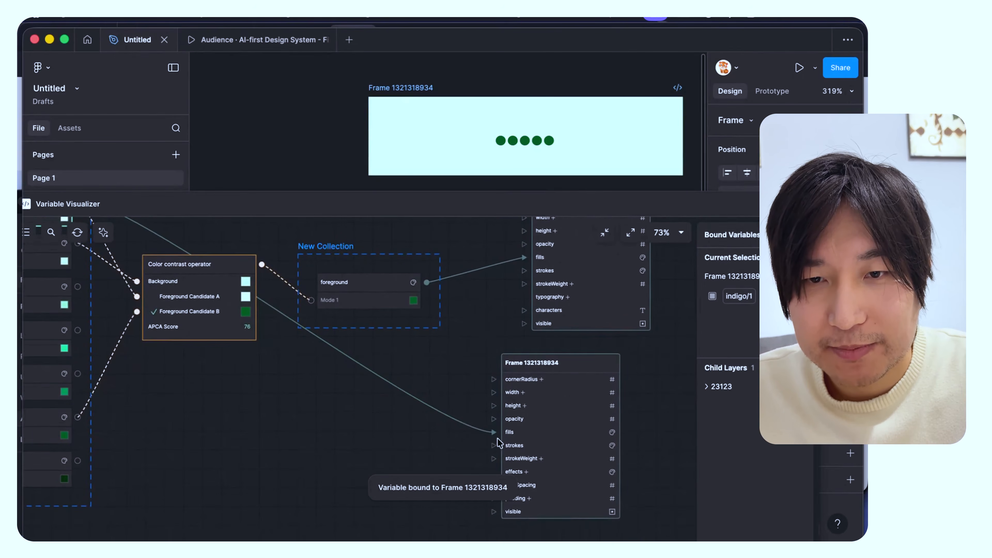
Step: Convert the frame containing the 23123 text into a component
{"action": "left_click", "coordinate": [541, 370]}
{"action": "scroll", "coordinate": [490, 362], "scroll_direction": "up", "scroll_amount": 3}
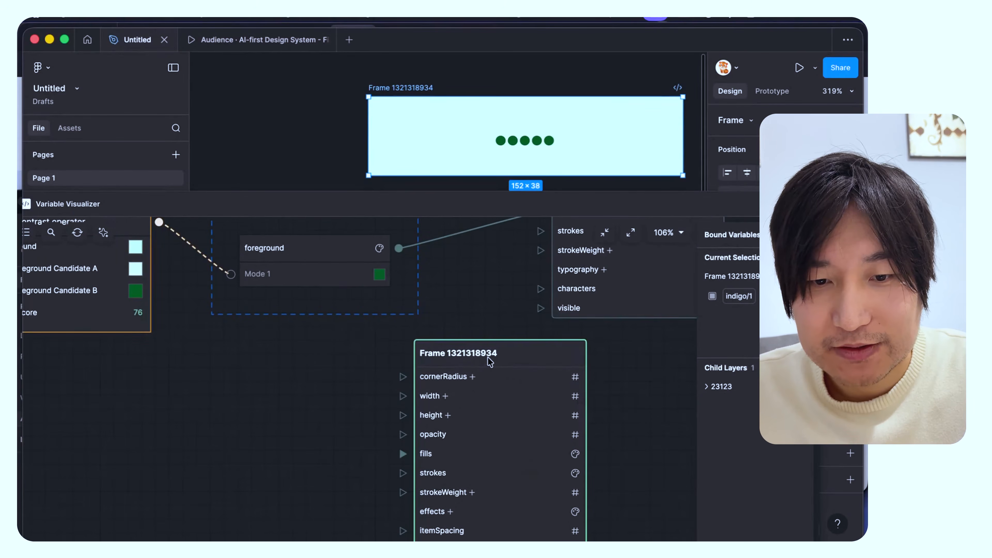
{"action": "scroll", "coordinate": [490, 381], "scroll_direction": "down", "scroll_amount": 5}
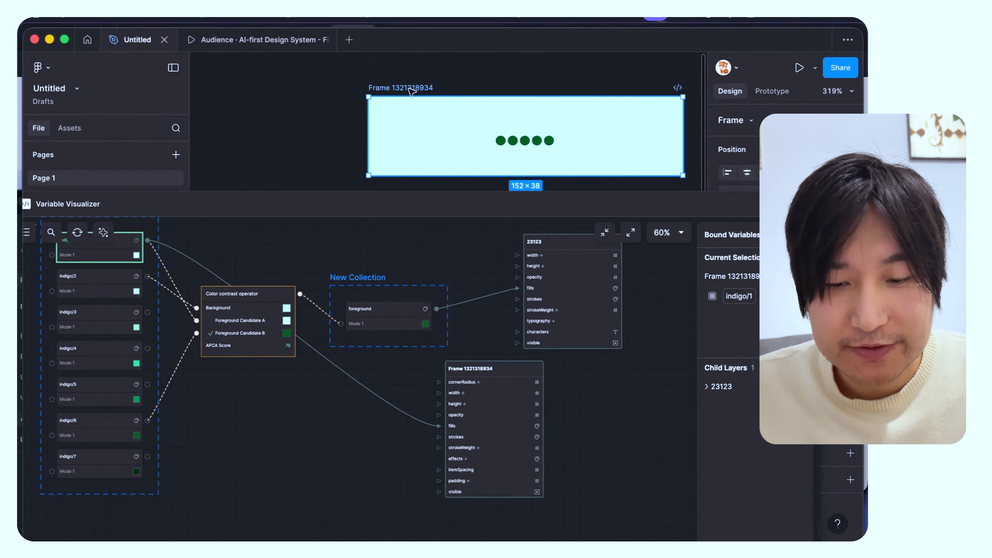
{"action": "key", "text": "super+alt+k"}
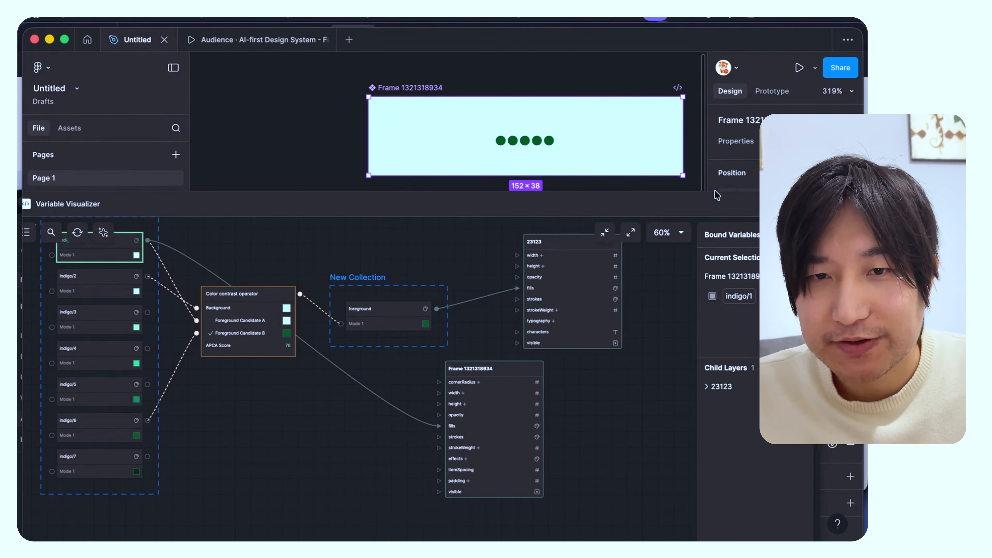
Step: Inspect the variables applied to the fills of the component and its 23123 text layer in the design properties
{"action": "left_click_drag", "start_coordinate": [736, 208], "coordinate": [463, 297]}
{"action": "scroll", "coordinate": [750, 346], "scroll_direction": "down", "scroll_amount": 5}
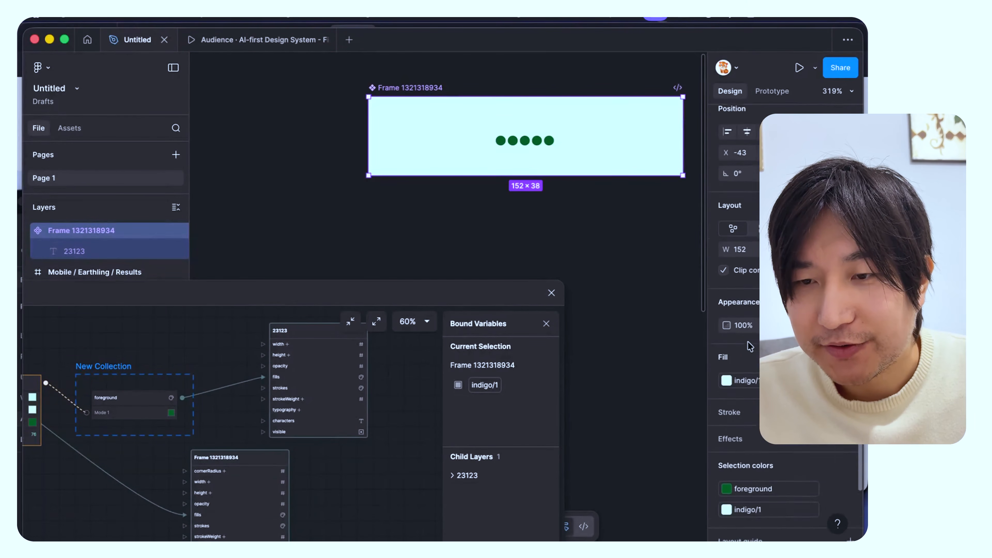
{"action": "left_click", "coordinate": [749, 319]}
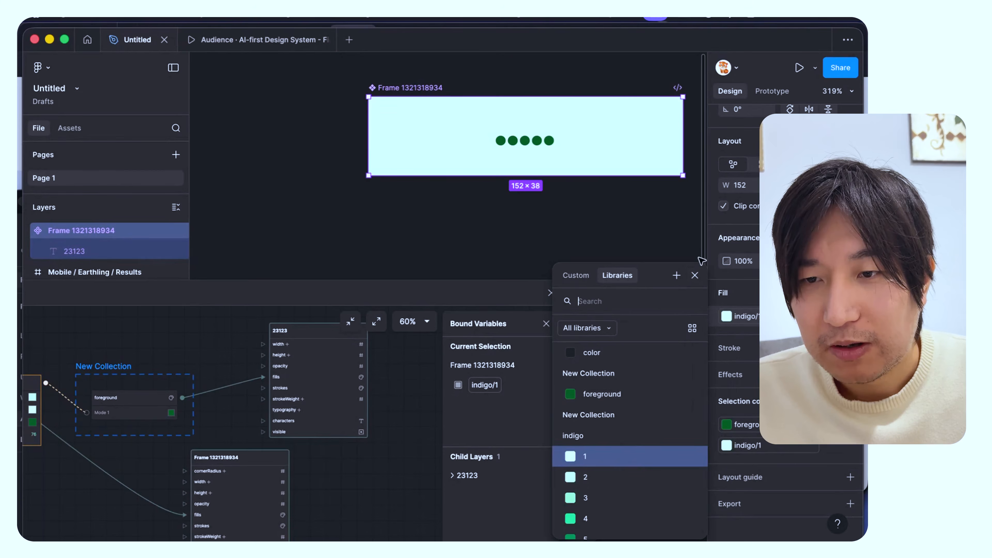
{"action": "left_click", "coordinate": [694, 275]}
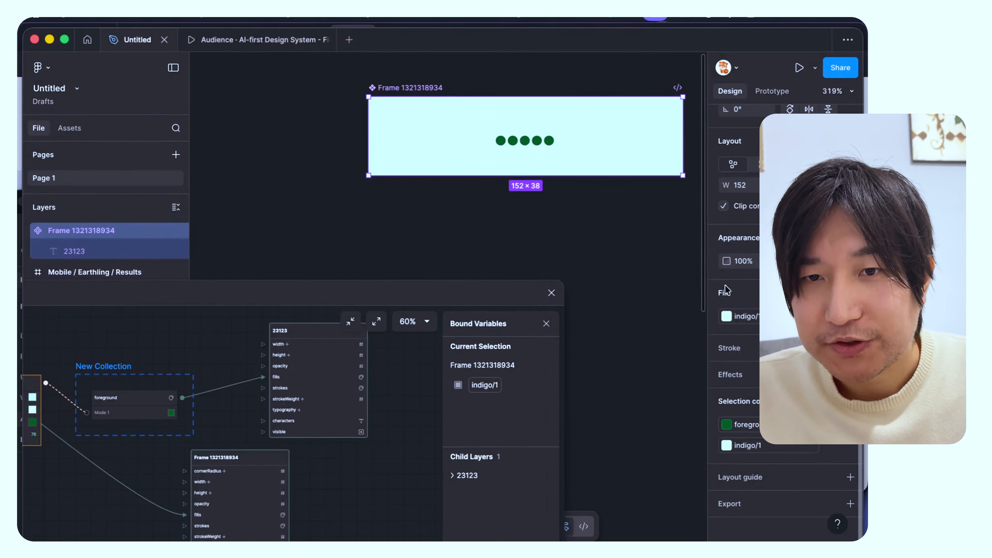
{"action": "double_click", "coordinate": [531, 148]}
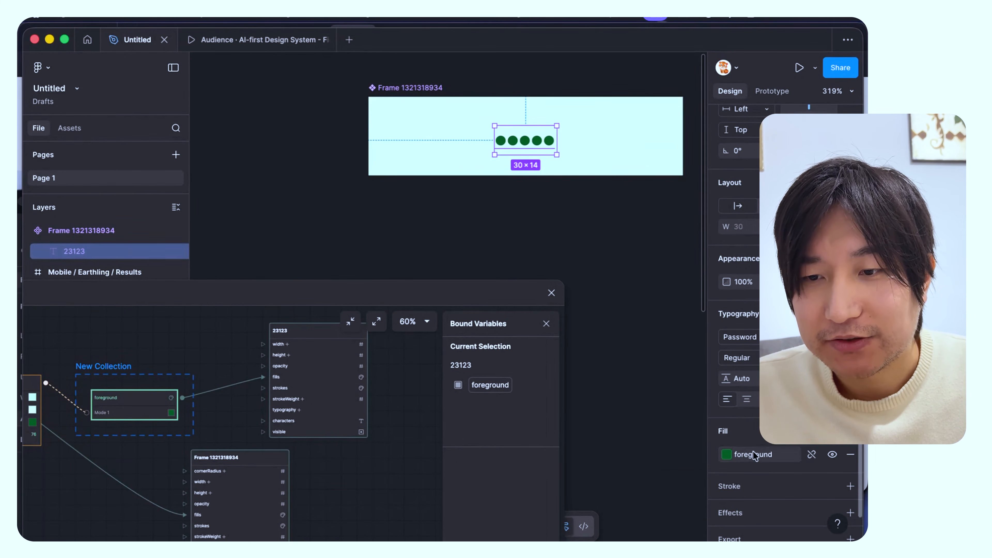
{"action": "scroll", "coordinate": [755, 455], "scroll_direction": "down", "scroll_amount": 2}
Step: Review the full node graph, bring the component back into view above it and clear the selection
{"action": "left_click_drag", "start_coordinate": [421, 290], "coordinate": [485, 57]}
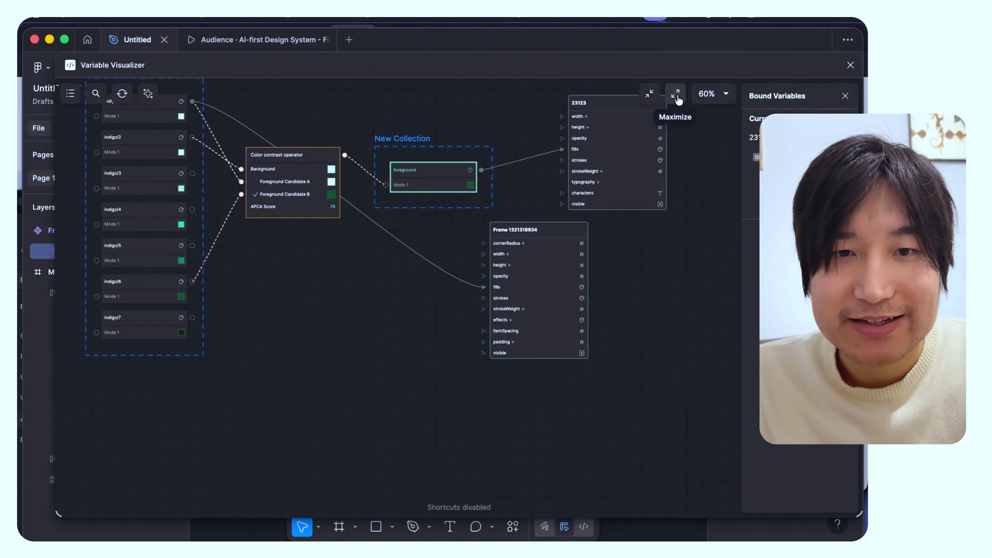
{"action": "scroll", "coordinate": [520, 150], "scroll_direction": "up", "scroll_amount": 3}
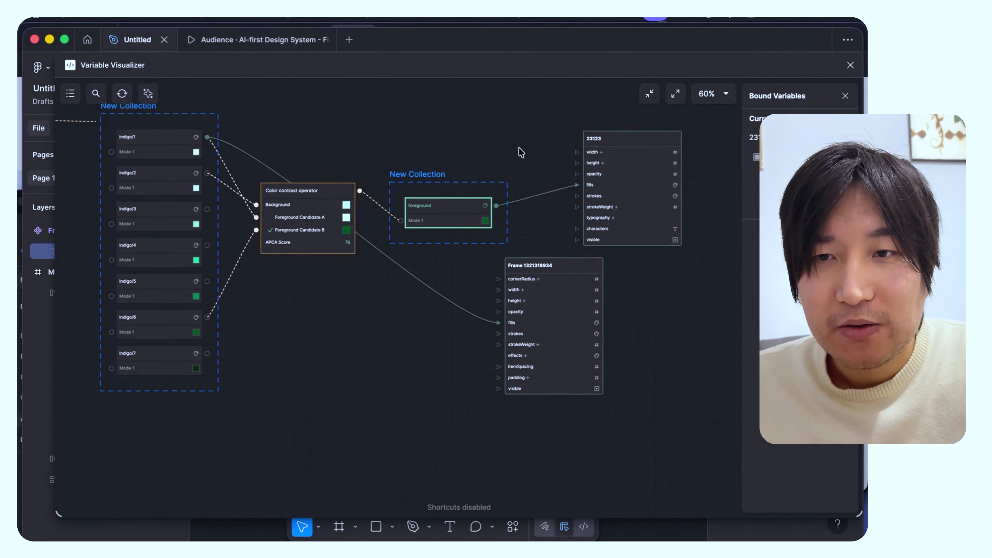
{"action": "scroll", "coordinate": [561, 144], "scroll_direction": "up", "scroll_amount": 2}
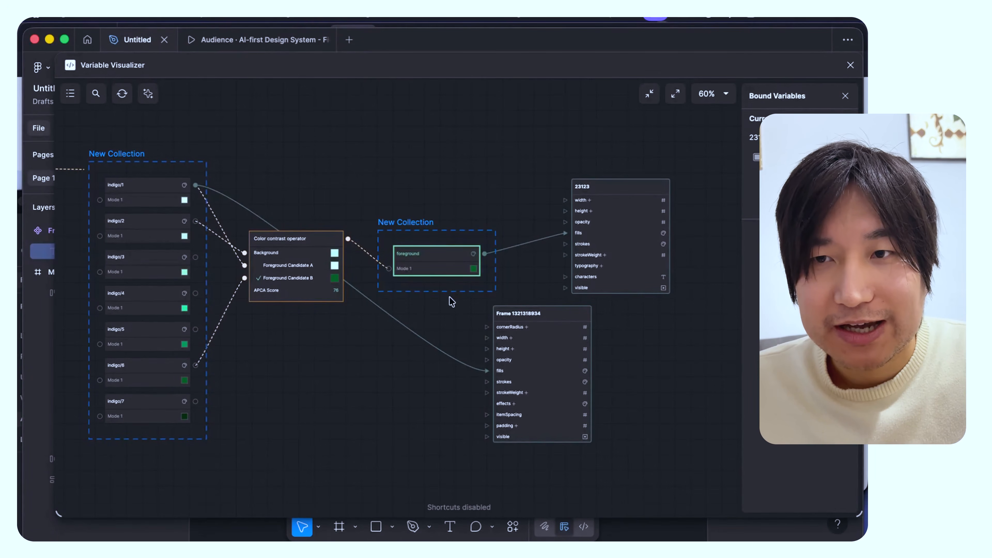
{"action": "left_click_drag", "start_coordinate": [715, 74], "coordinate": [697, 248]}
{"action": "left_click", "coordinate": [629, 68]}
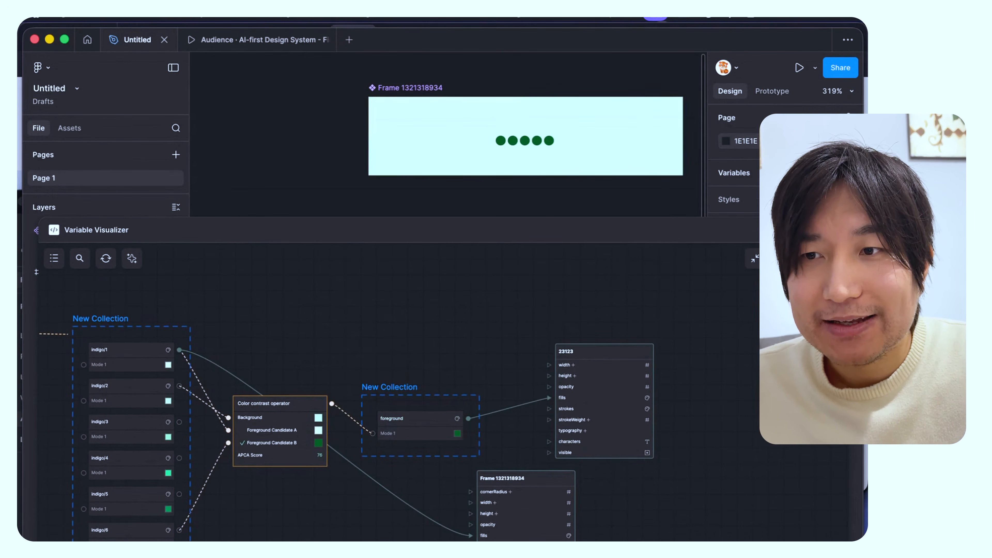
Step: Open the file's local variables and switch to the New Collection that contains the foreground variable
{"action": "left_click", "coordinate": [847, 172]}
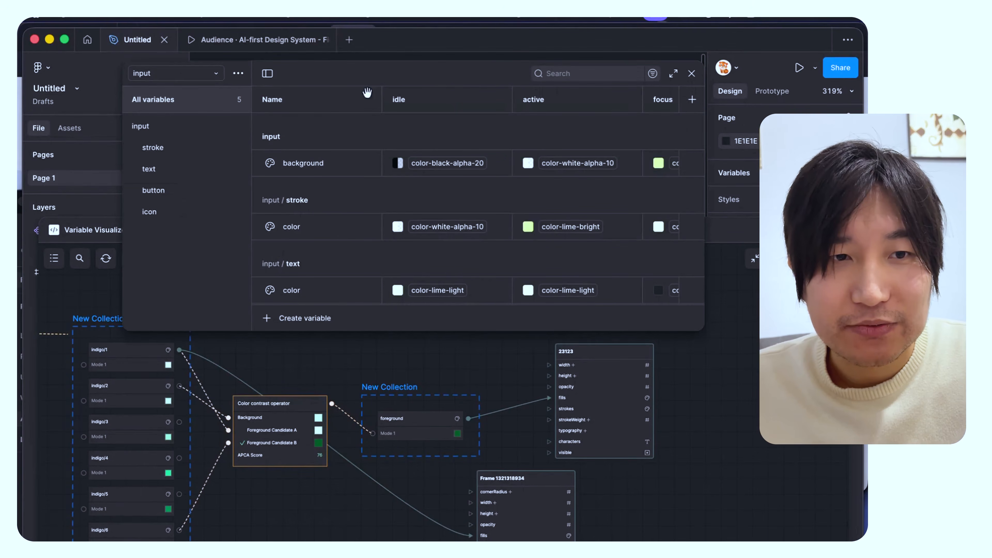
{"action": "left_click", "coordinate": [182, 73]}
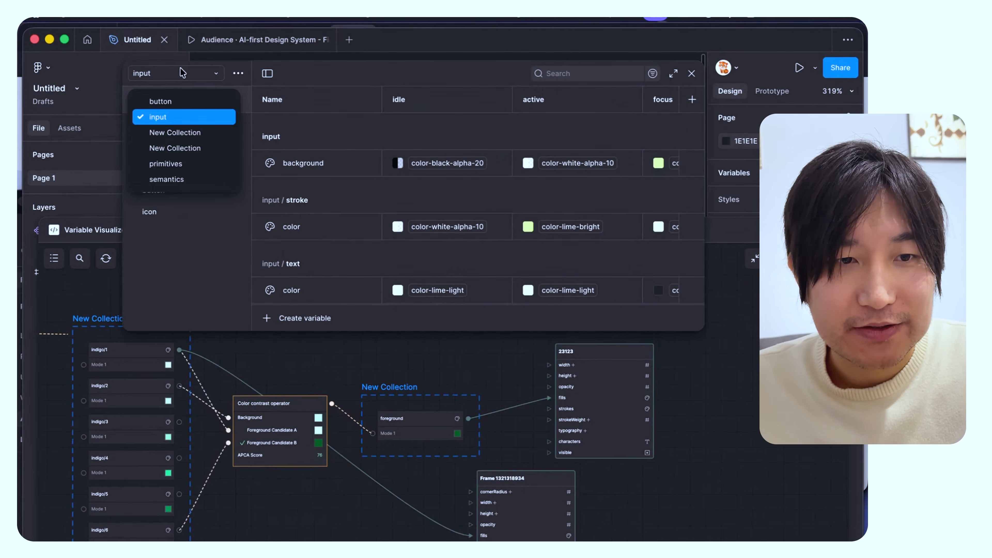
{"action": "left_click", "coordinate": [173, 133]}
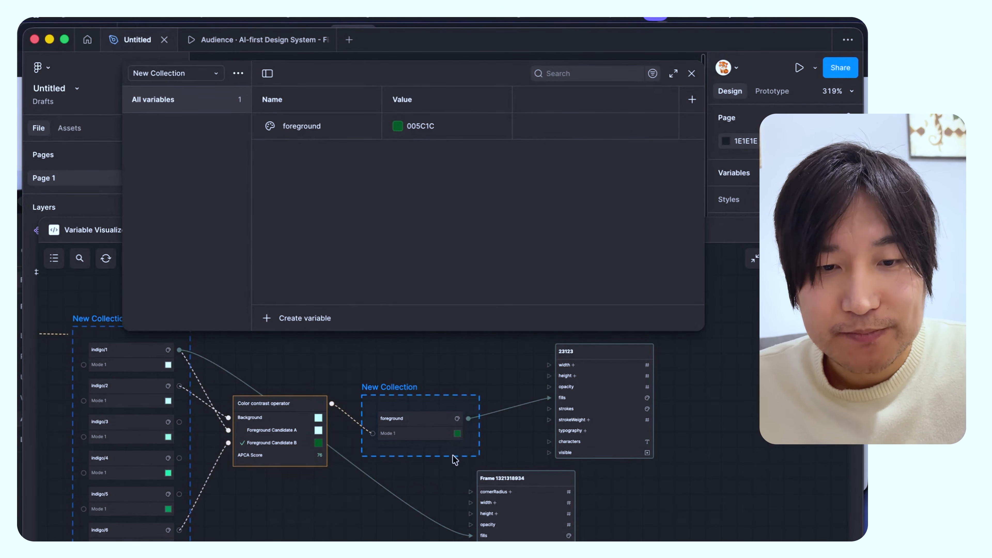
Step: Add a number variable to the collection holding foreground and set its Mode 1 value to 14
{"action": "scroll", "coordinate": [453, 458], "scroll_direction": "up", "scroll_amount": 5}
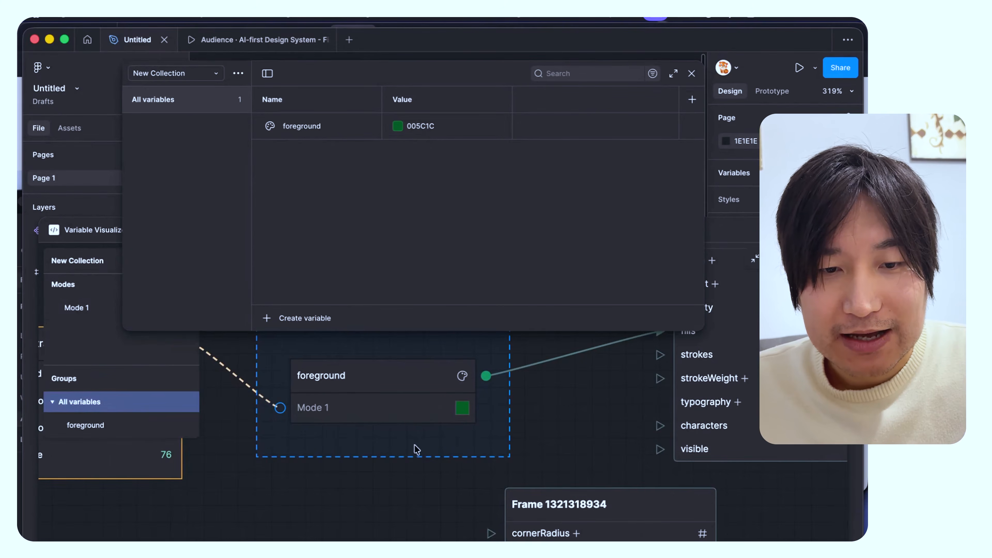
{"action": "scroll", "coordinate": [402, 448], "scroll_direction": "up", "scroll_amount": 2}
{"action": "left_click", "coordinate": [403, 449]}
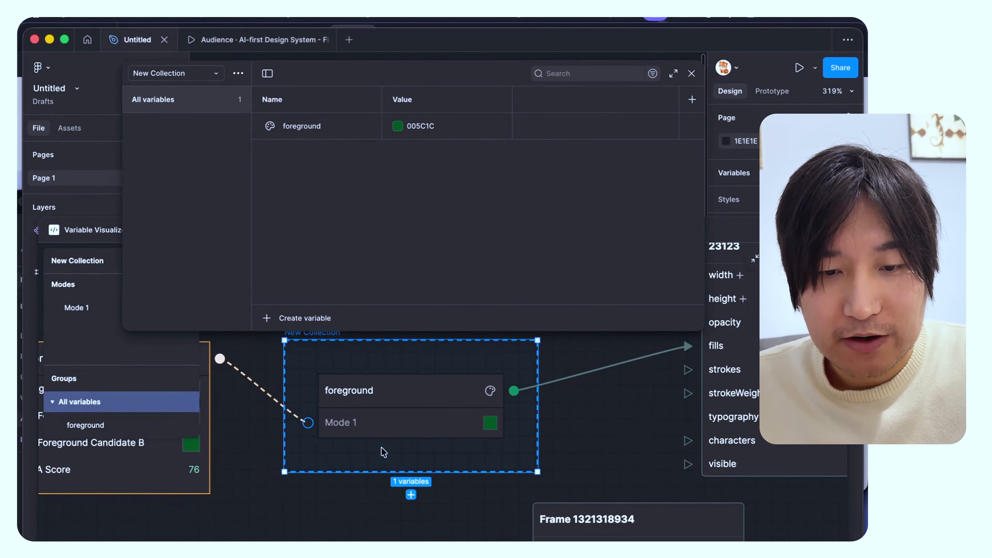
{"action": "left_click", "coordinate": [410, 495]}
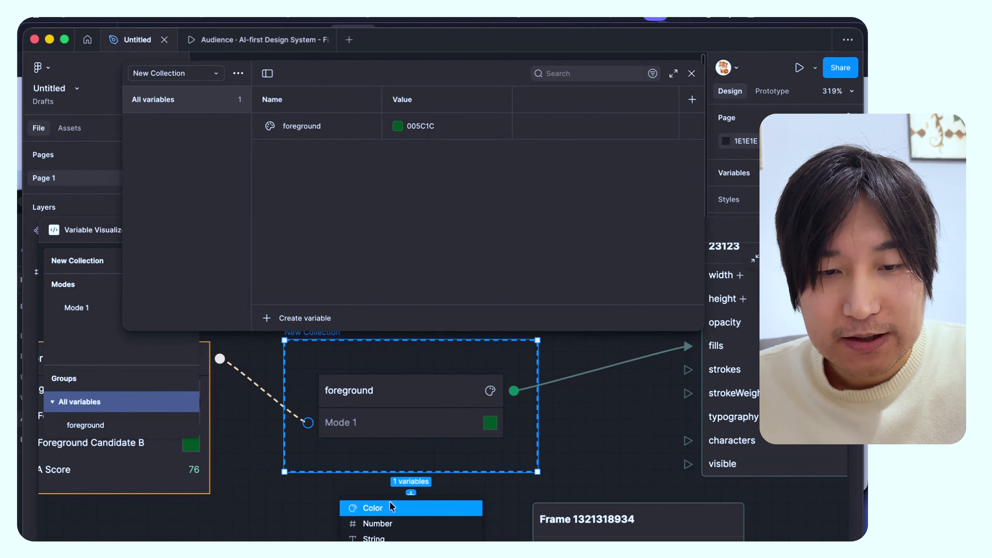
{"action": "left_click", "coordinate": [388, 524]}
{"action": "left_click", "coordinate": [499, 505]}
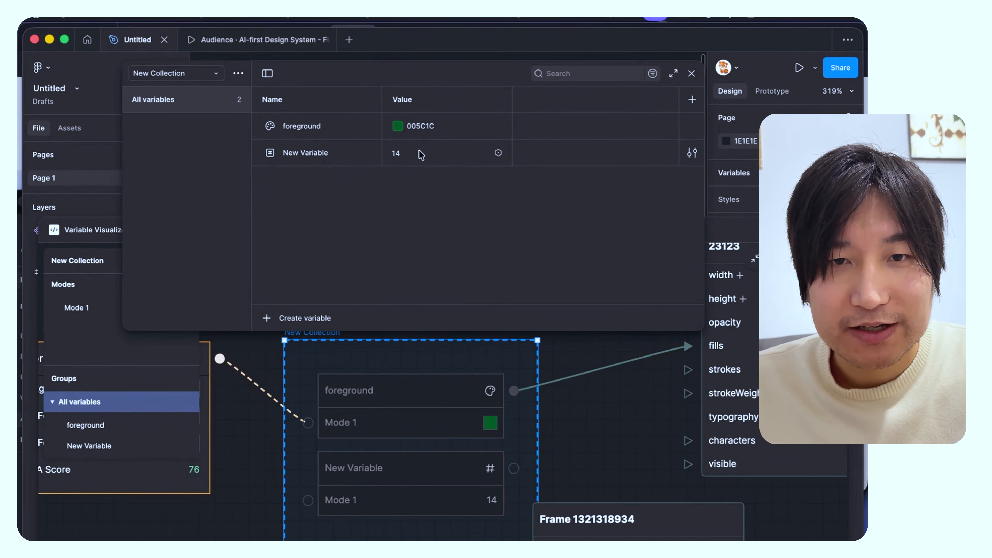
Step: Rename the number variable below foreground to "new name"
{"action": "left_click_drag", "start_coordinate": [437, 59], "coordinate": [445, 51]}
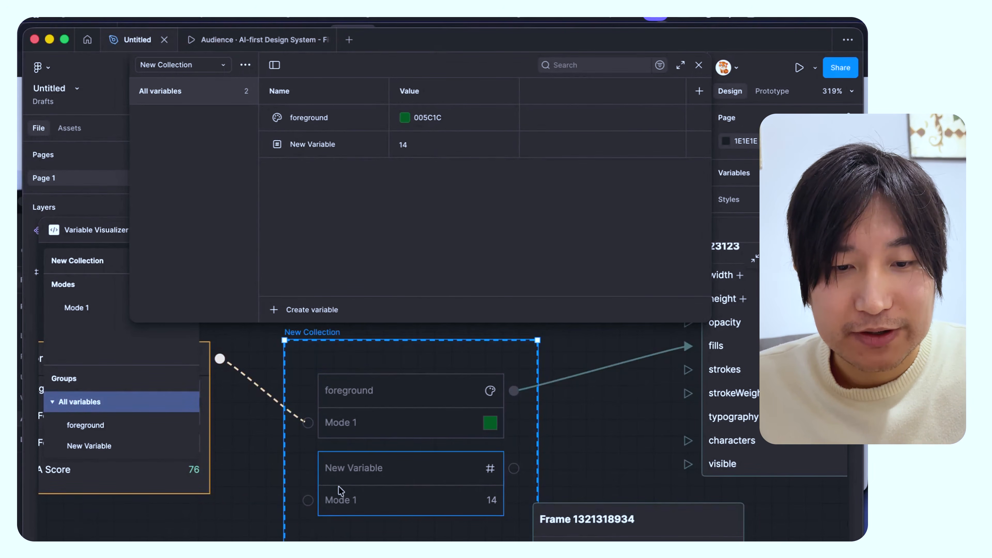
{"action": "double_click", "coordinate": [347, 470]}
{"action": "type", "text": "new"}
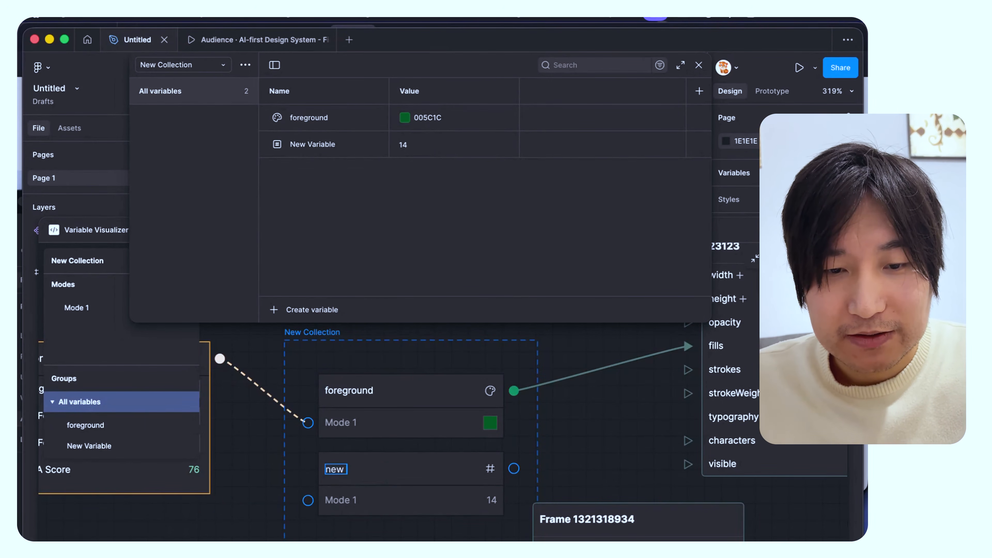
{"action": "type", "text": " name"}
{"action": "key", "text": "Return"}
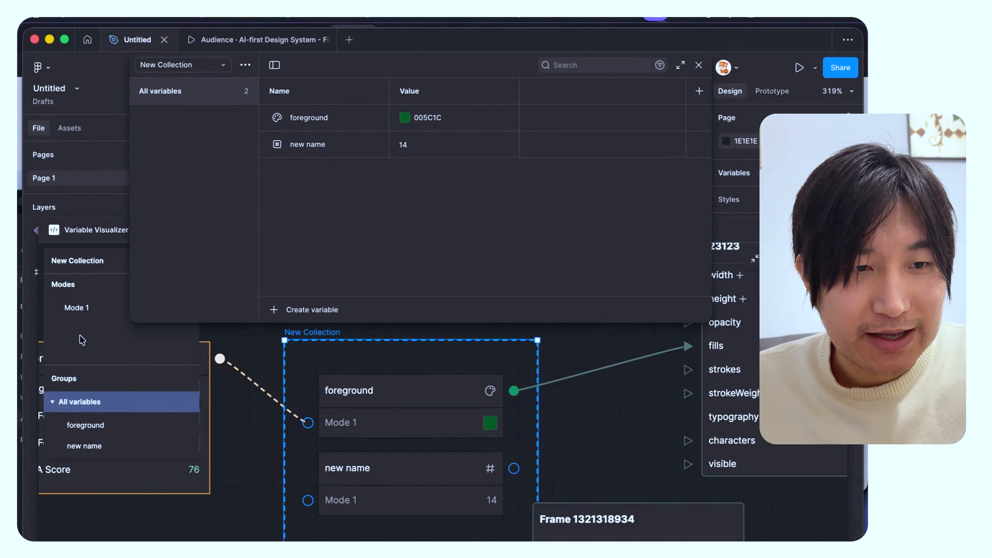
Step: Add a second mode to the collection holding foreground and name it "2nd mode"
{"action": "left_click_drag", "start_coordinate": [96, 231], "coordinate": [94, 246]}
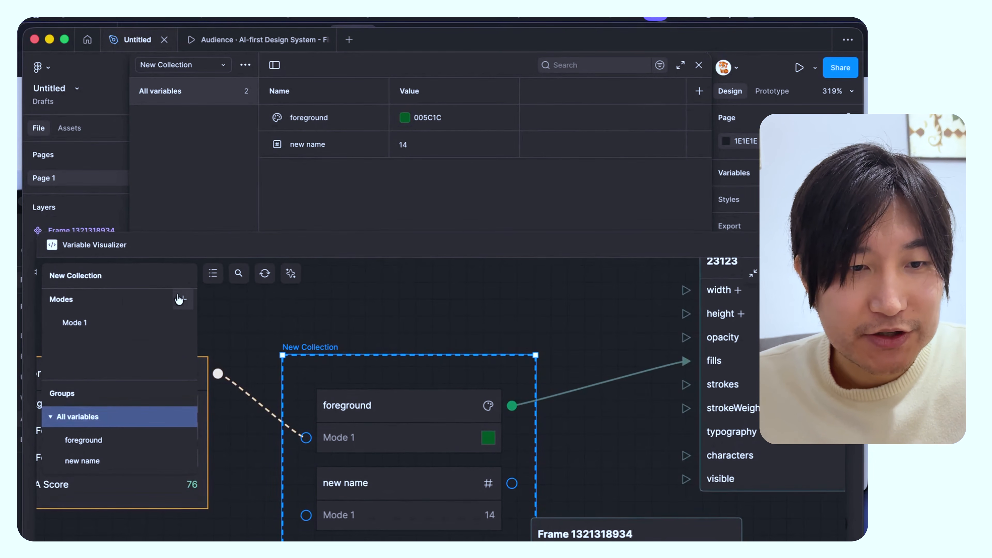
{"action": "left_click", "coordinate": [183, 301]}
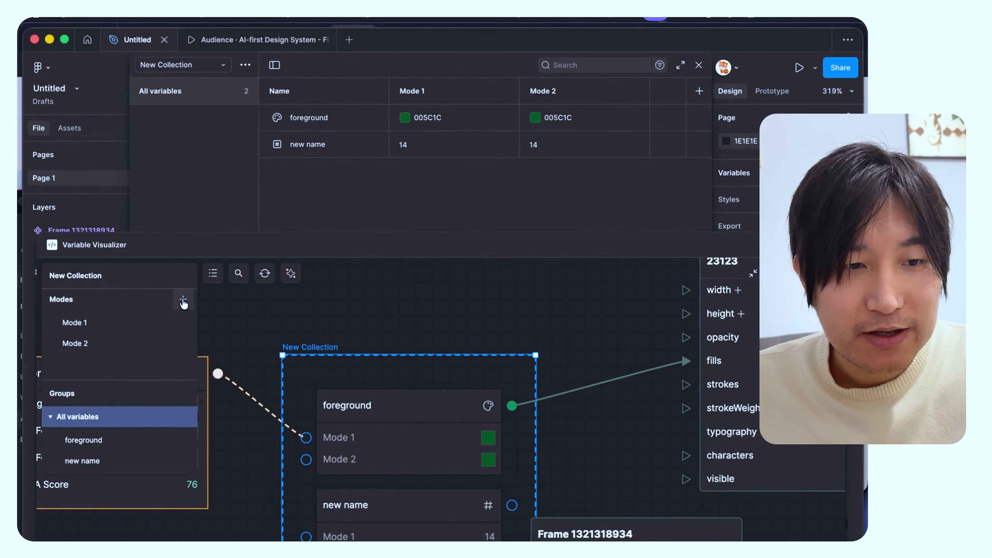
{"action": "double_click", "coordinate": [84, 343]}
{"action": "type", "text": "2nd mode"}
{"action": "key", "text": "Return"}
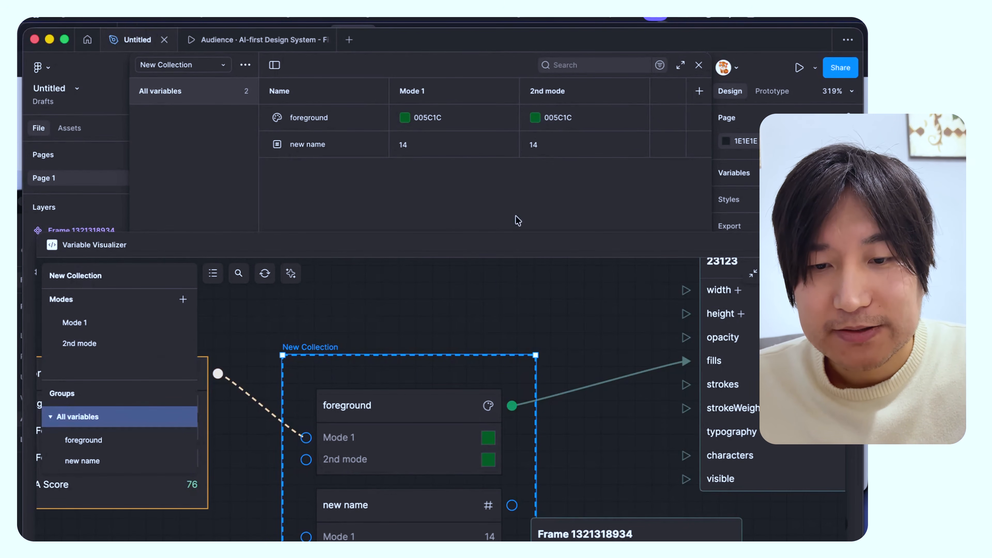
Step: Set the foreground variable's 2nd mode color to 87E1A3
{"action": "left_click", "coordinate": [488, 460]}
{"action": "left_click", "coordinate": [560, 473]}
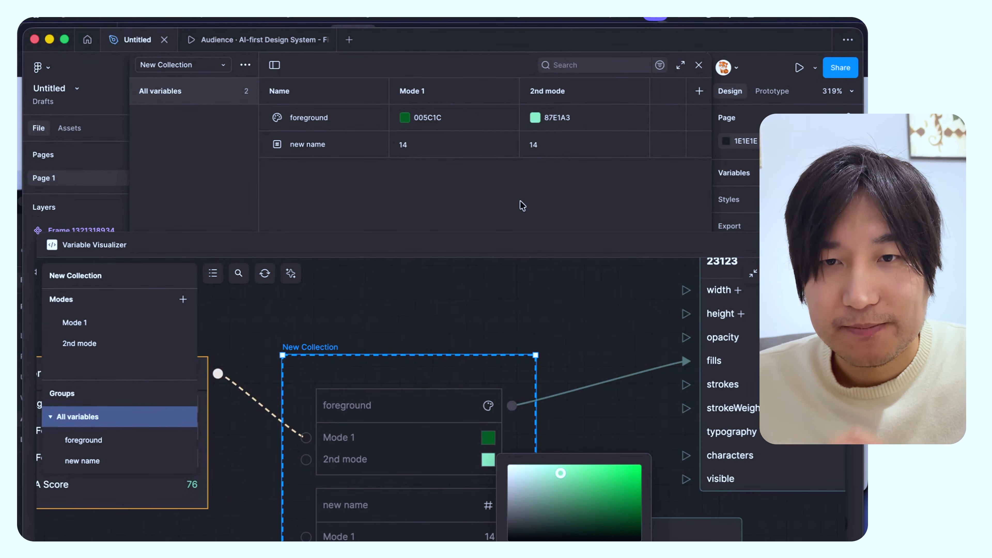
{"action": "left_click_drag", "start_coordinate": [535, 240], "coordinate": [545, 184]}
{"action": "left_click", "coordinate": [533, 243]}
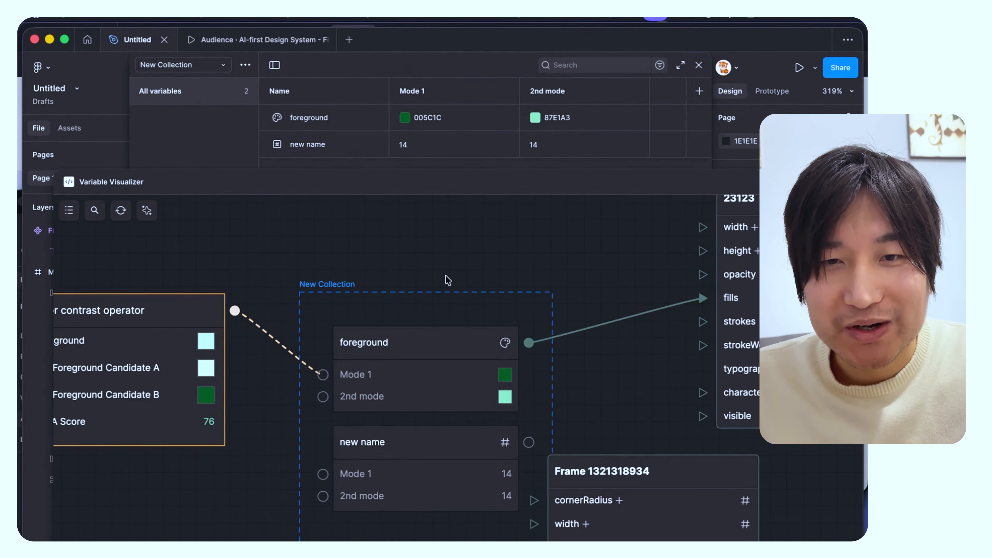
Step: Connect foreground's 2nd mode to the indigo/3 variable so that it becomes an alias
{"action": "left_click_drag", "start_coordinate": [487, 80], "coordinate": [468, 78]}
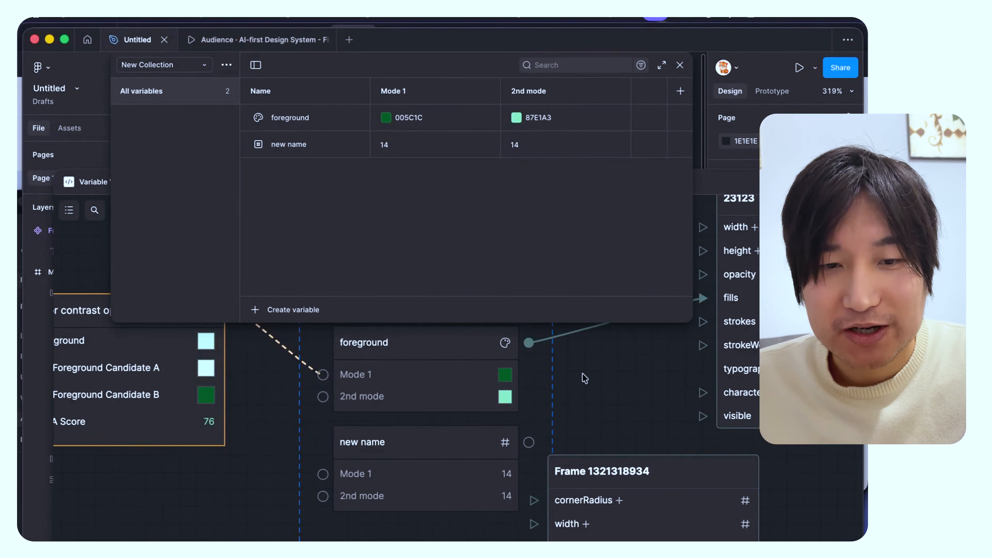
{"action": "scroll", "coordinate": [536, 379], "scroll_direction": "down", "scroll_amount": 5}
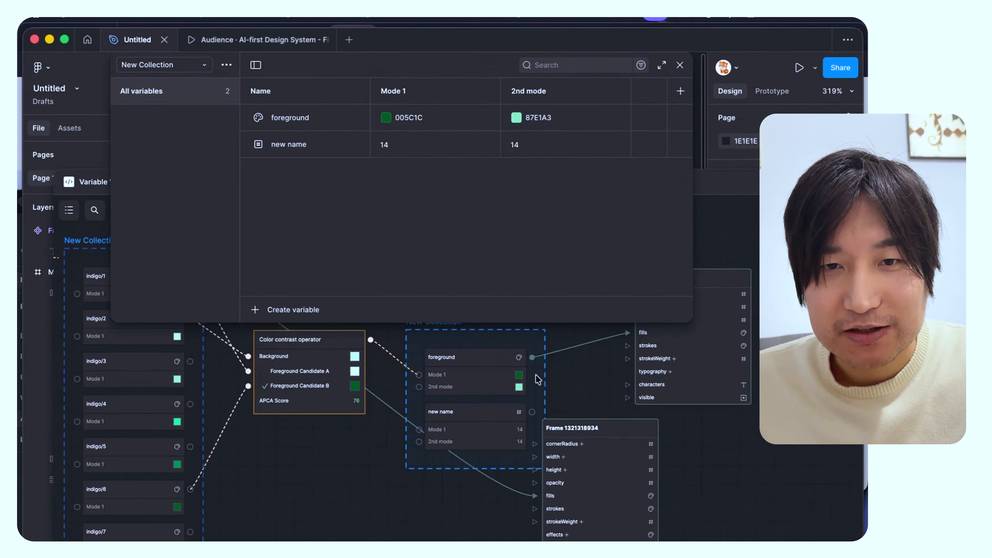
{"action": "left_click", "coordinate": [680, 65]}
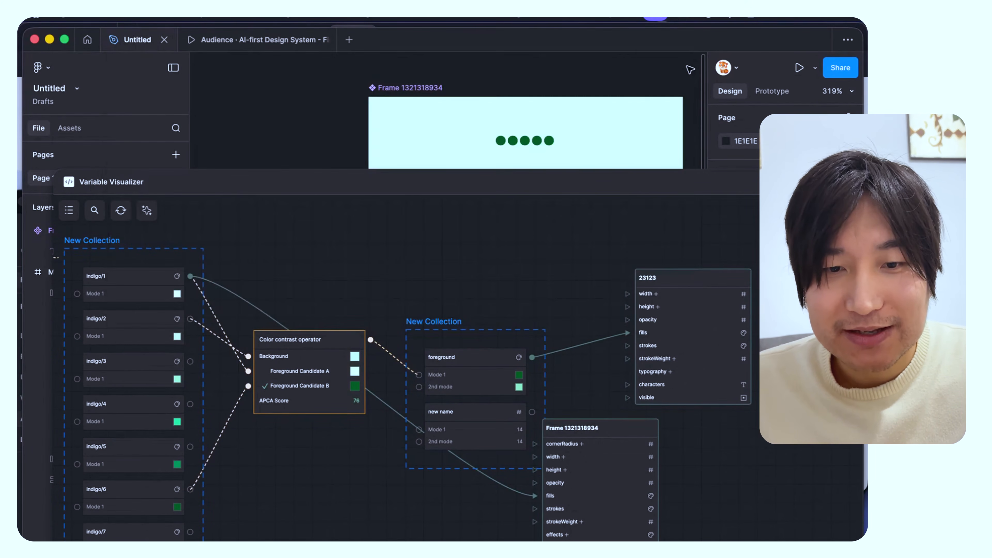
{"action": "scroll", "coordinate": [341, 385], "scroll_direction": "up", "scroll_amount": 5}
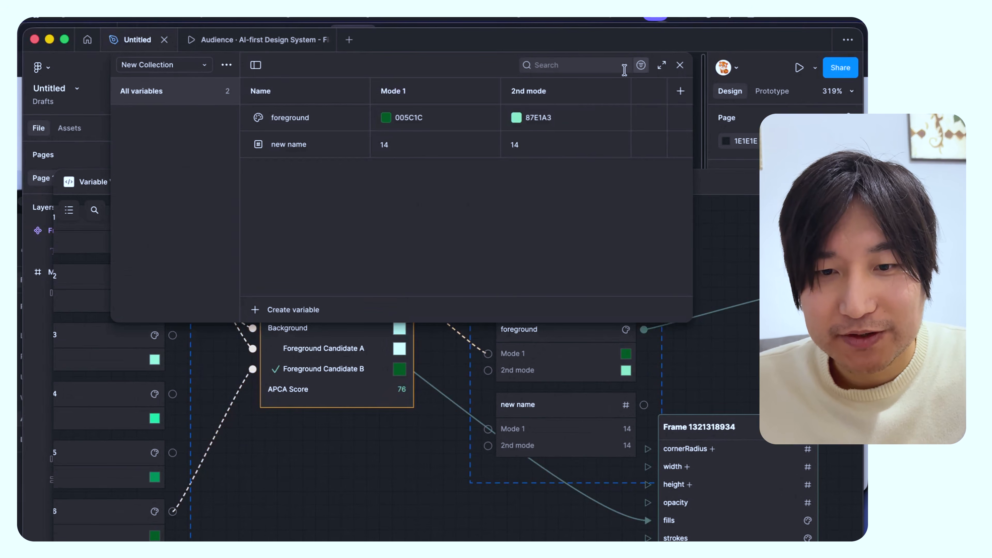
{"action": "left_click_drag", "start_coordinate": [485, 433], "coordinate": [177, 454]}
{"action": "scroll", "coordinate": [491, 374], "scroll_direction": "up", "scroll_amount": 1}
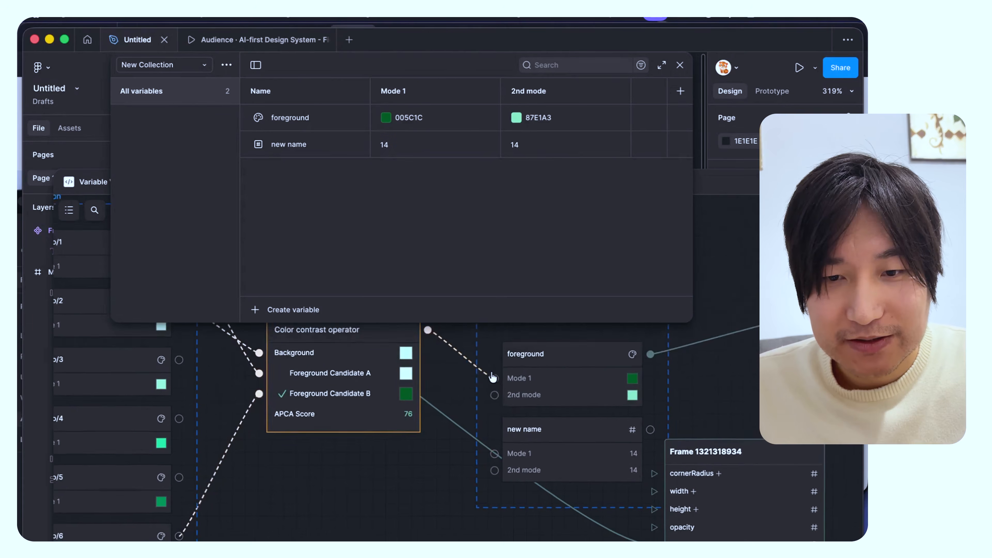
{"action": "left_click_drag", "start_coordinate": [501, 409], "coordinate": [184, 375]}
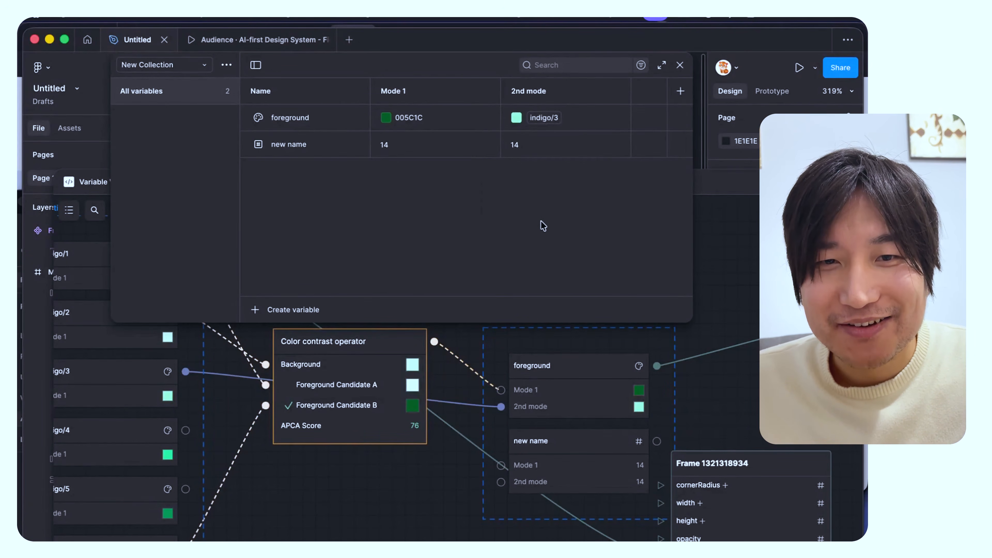
Step: Browse the library variables offered for foreground's Mode 1 value, including the indigo scale, and close the variables list
{"action": "left_click", "coordinate": [386, 118]}
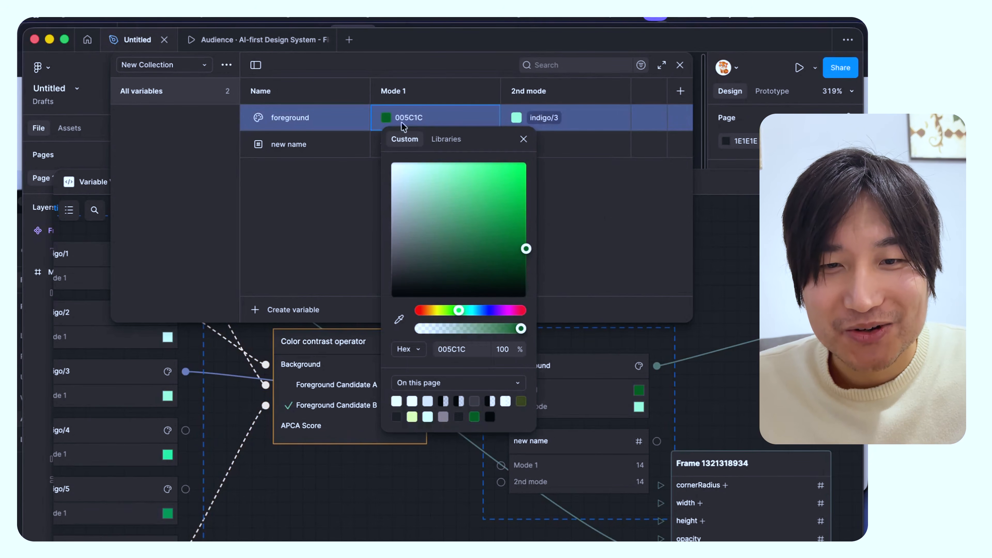
{"action": "left_click", "coordinate": [440, 140]}
{"action": "scroll", "coordinate": [425, 301], "scroll_direction": "down", "scroll_amount": 8}
{"action": "scroll", "coordinate": [425, 301], "scroll_direction": "down", "scroll_amount": 10}
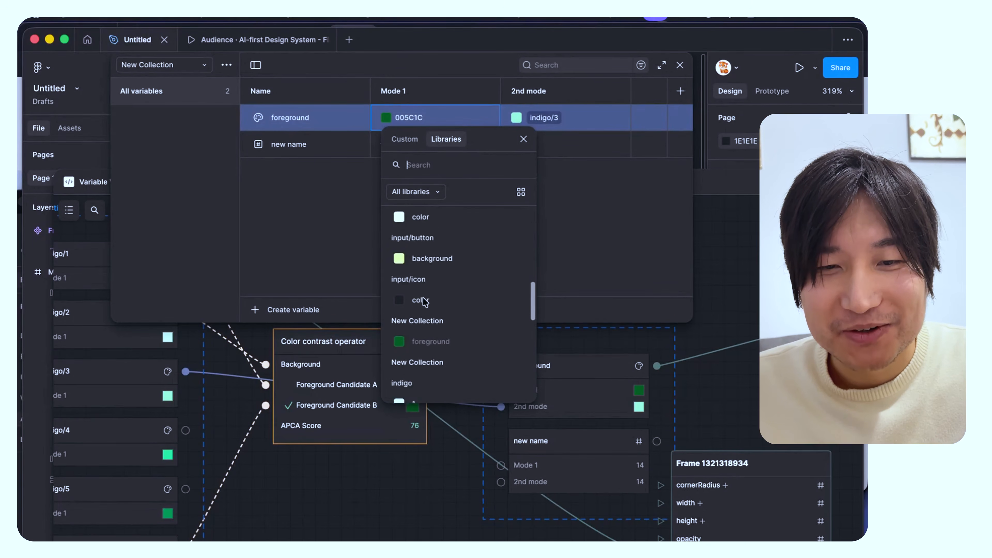
{"action": "scroll", "coordinate": [458, 291], "scroll_direction": "down", "scroll_amount": 2}
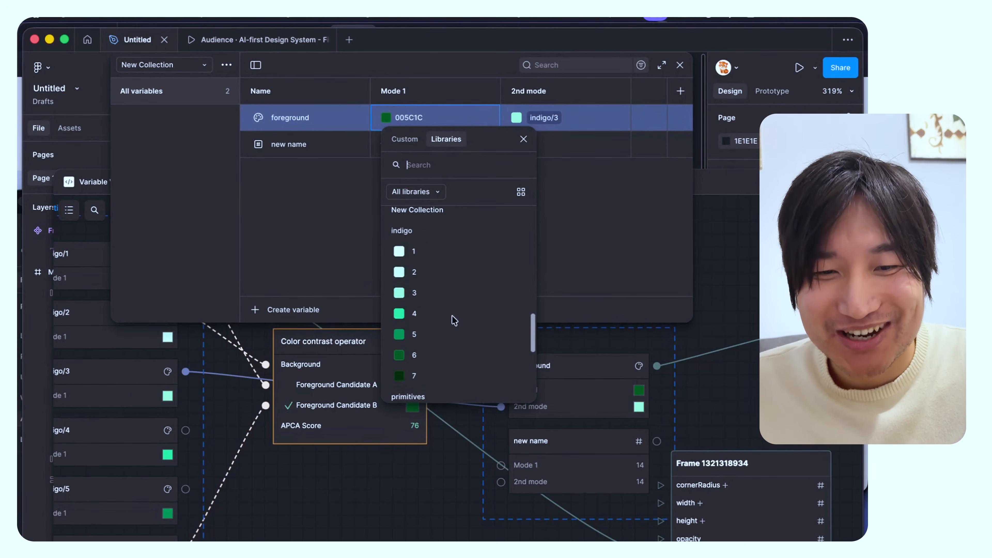
{"action": "left_click", "coordinate": [601, 198]}
{"action": "left_click", "coordinate": [680, 65]}
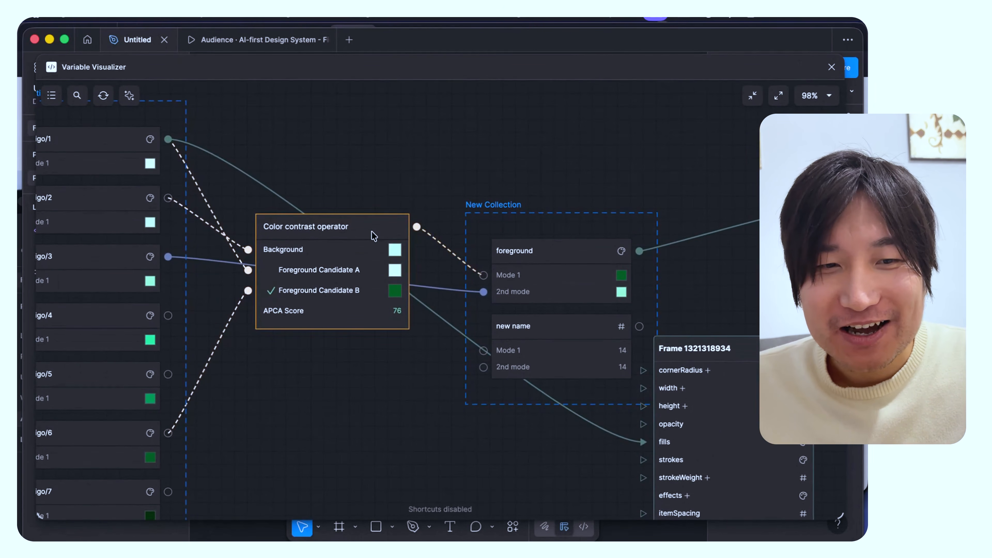
Step: Move the Color contrast operator node upward in the graph, away from the link between indigo/3 and foreground
{"action": "left_click_drag", "start_coordinate": [374, 236], "coordinate": [367, 134]}
{"action": "scroll", "coordinate": [458, 291], "scroll_direction": "left", "scroll_amount": 3}
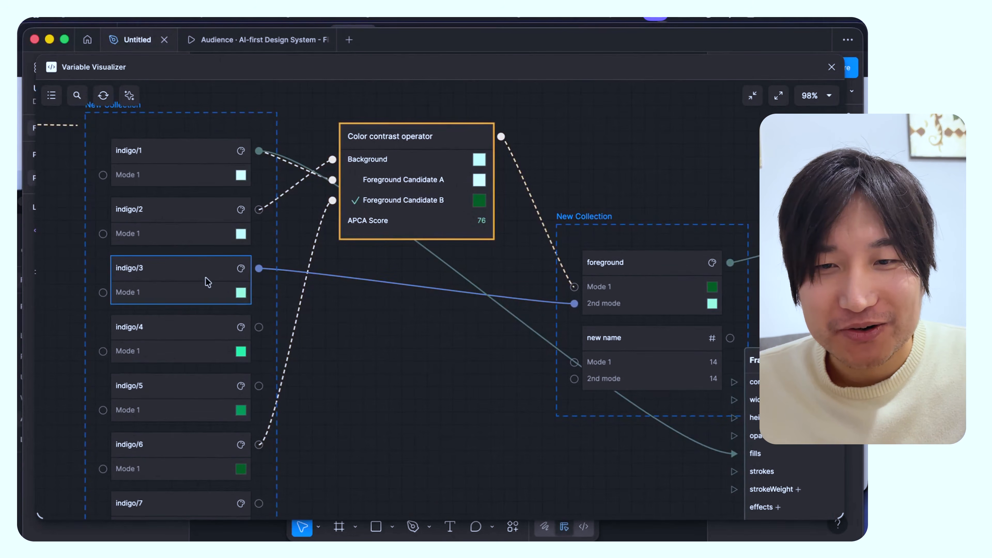
{"action": "left_click_drag", "start_coordinate": [438, 203], "coordinate": [440, 158]}
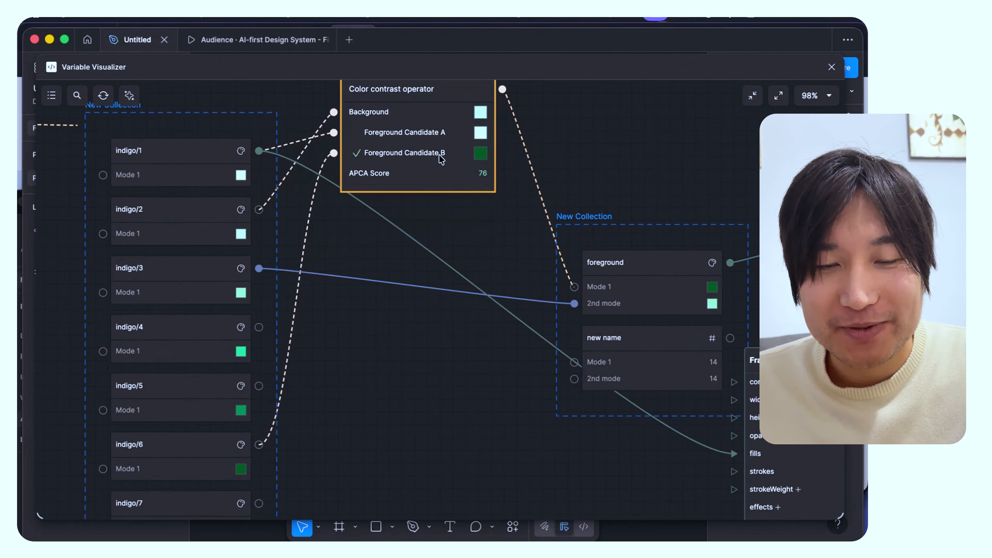
{"action": "scroll", "coordinate": [418, 324], "scroll_direction": "down", "scroll_amount": 5}
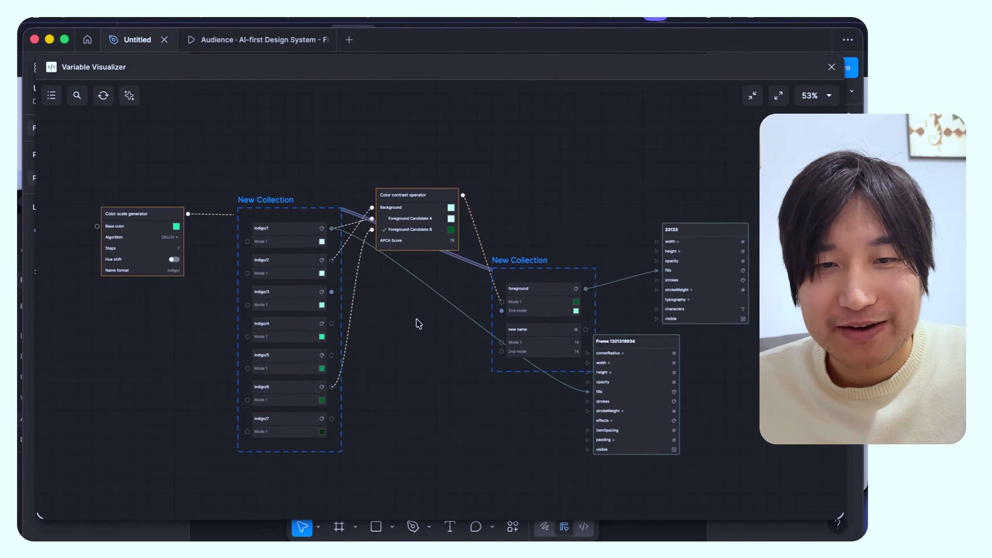
{"action": "left_click_drag", "start_coordinate": [426, 199], "coordinate": [433, 201]}
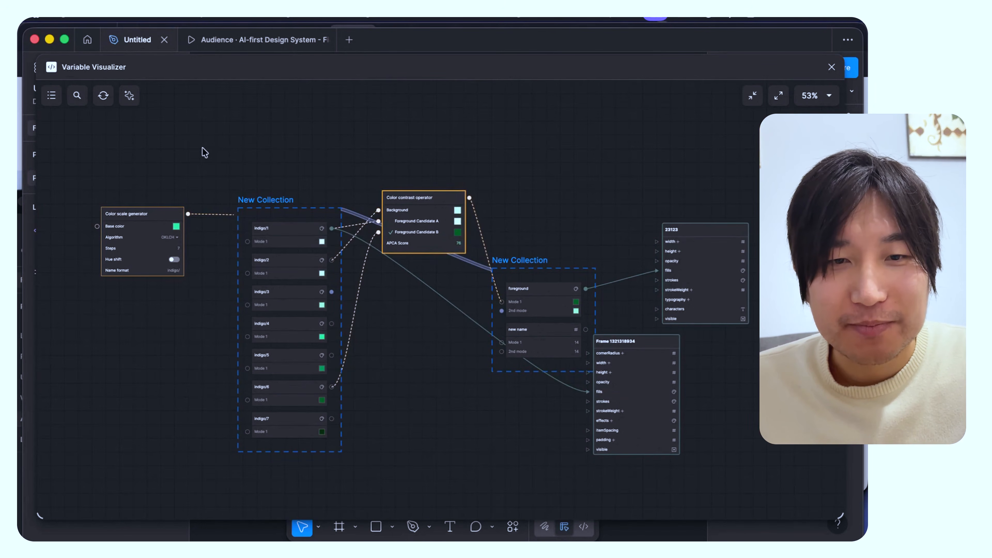
Step: Create a section around the color scale generator, the contrast operator and both collections, and color it green
{"action": "left_click_drag", "start_coordinate": [146, 156], "coordinate": [571, 400]}
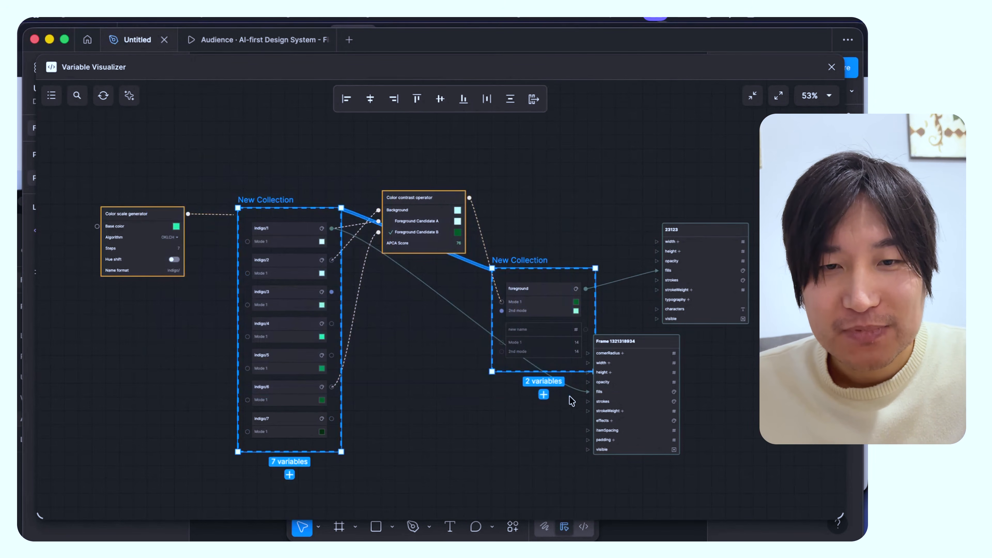
{"action": "right_click", "coordinate": [434, 214]}
{"action": "left_click", "coordinate": [459, 244]}
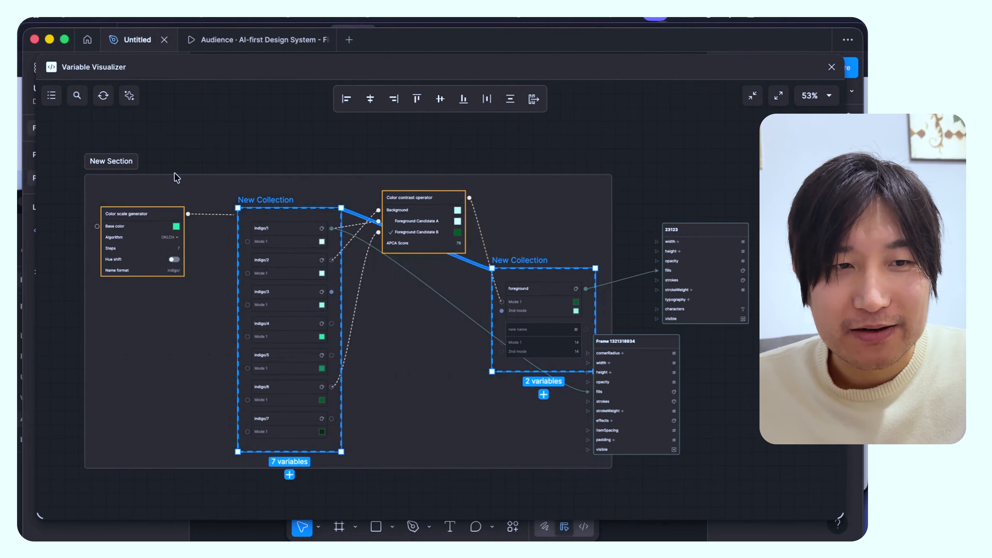
{"action": "left_click", "coordinate": [130, 165]}
{"action": "left_click", "coordinate": [447, 100]}
Step: Rename the green section to "my new test"
{"action": "scroll", "coordinate": [312, 153], "scroll_direction": "left", "scroll_amount": 3}
{"action": "double_click", "coordinate": [185, 183]}
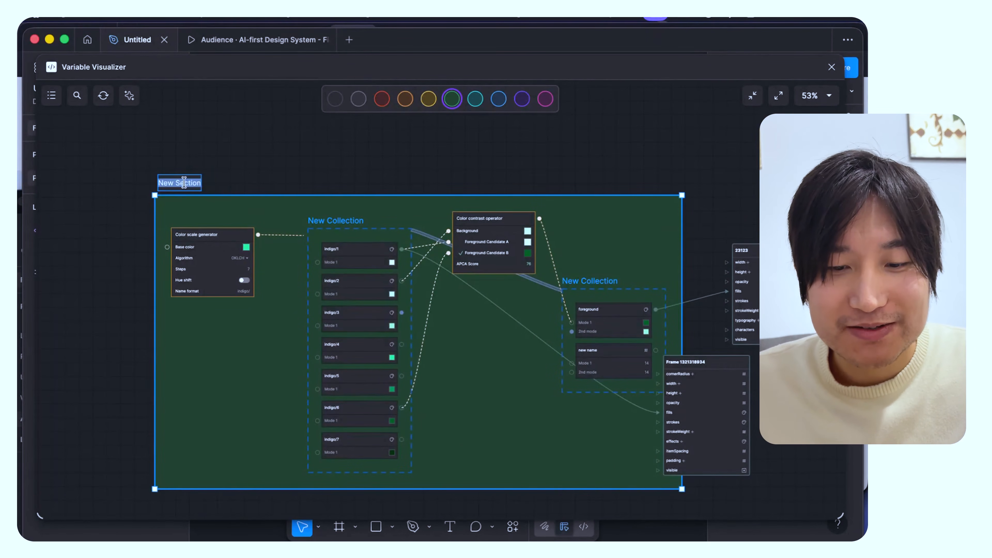
{"action": "type", "text": "my new test"}
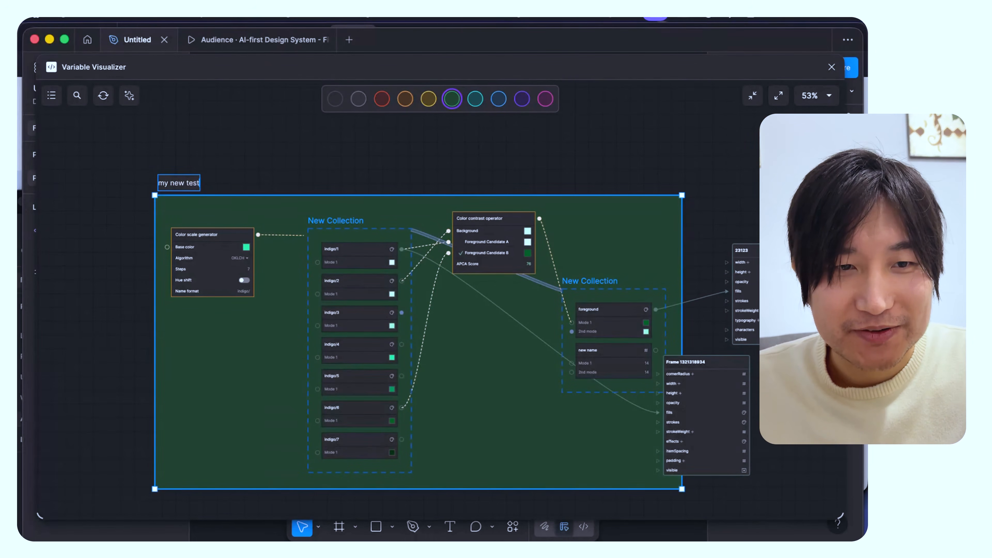
{"action": "key", "text": "Return"}
{"action": "left_click", "coordinate": [310, 177]}
Step: Hide the contents of the my new test section, show them again, and shift the section away from the frame node
{"action": "left_click", "coordinate": [195, 182]}
{"action": "left_click", "coordinate": [206, 181]}
{"action": "left_click", "coordinate": [199, 181]}
{"action": "left_click", "coordinate": [212, 182]}
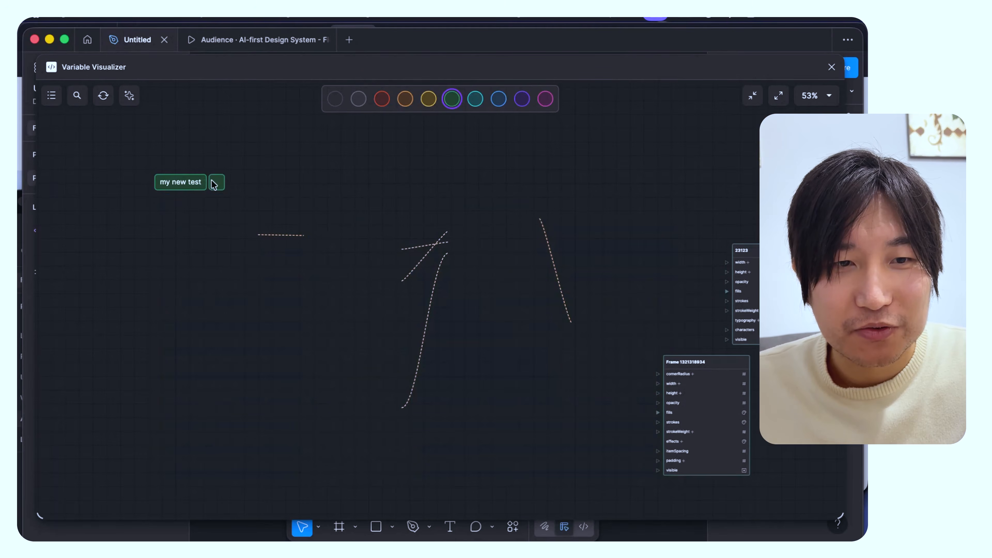
{"action": "left_click", "coordinate": [217, 182]}
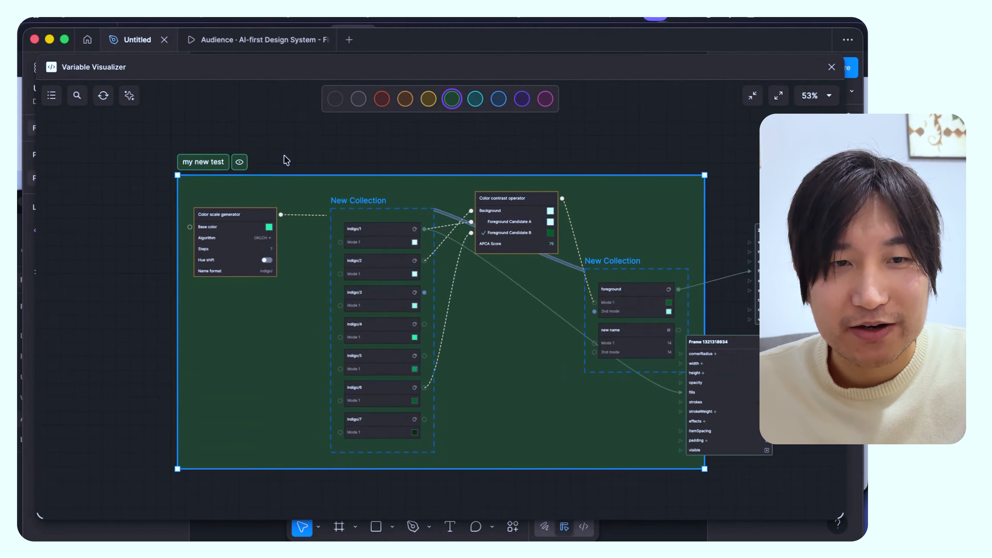
{"action": "left_click_drag", "start_coordinate": [203, 170], "coordinate": [159, 164]}
{"action": "left_click", "coordinate": [566, 158]}
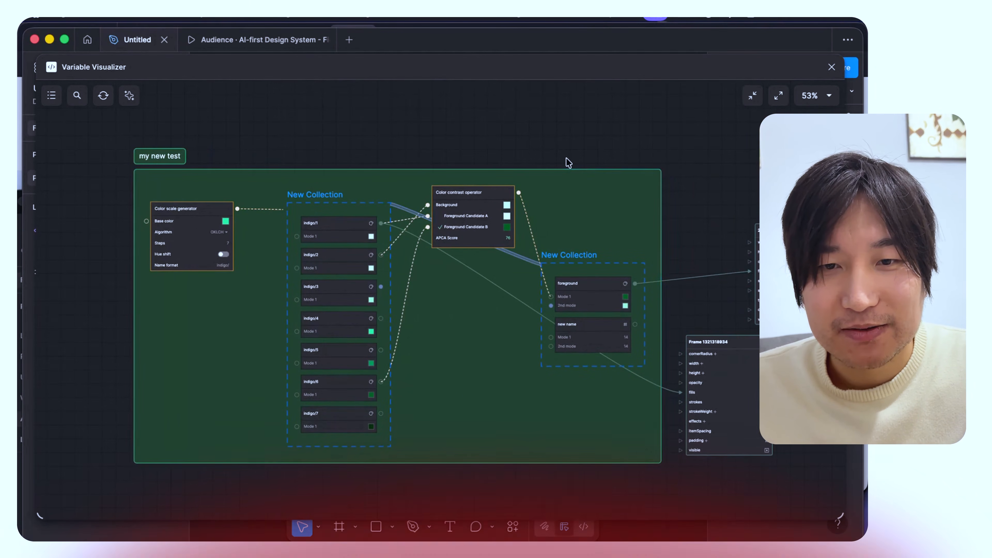
{"action": "scroll", "coordinate": [567, 159], "scroll_direction": "right", "scroll_amount": 1}
{"action": "scroll", "coordinate": [566, 159], "scroll_direction": "up", "scroll_amount": 2}
{"action": "scroll", "coordinate": [567, 159], "scroll_direction": "down", "scroll_amount": 4}
{"action": "scroll", "coordinate": [568, 163], "scroll_direction": "down", "scroll_amount": 1}
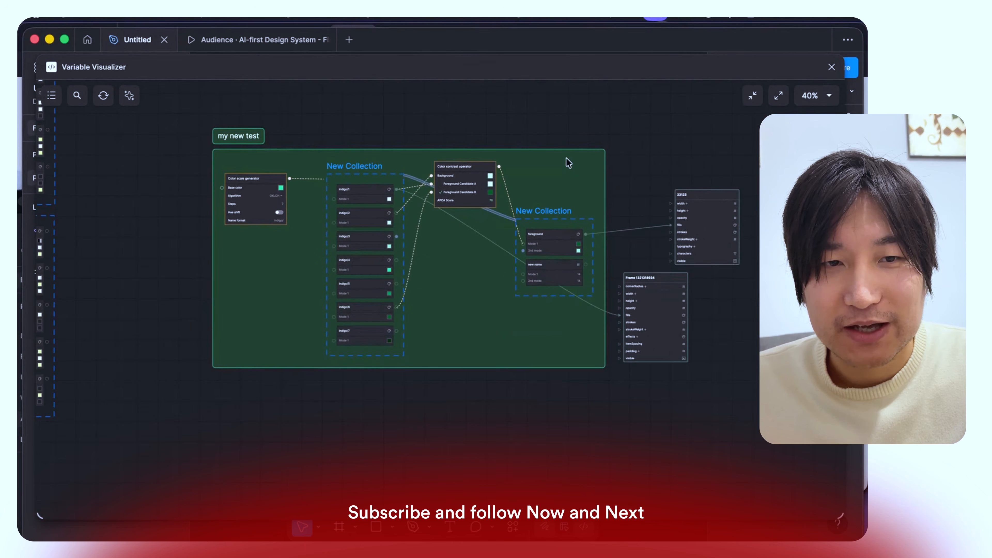
{"action": "scroll", "coordinate": [555, 182], "scroll_direction": "up", "scroll_amount": 3}
{"action": "scroll", "coordinate": [555, 181], "scroll_direction": "down", "scroll_amount": 1}
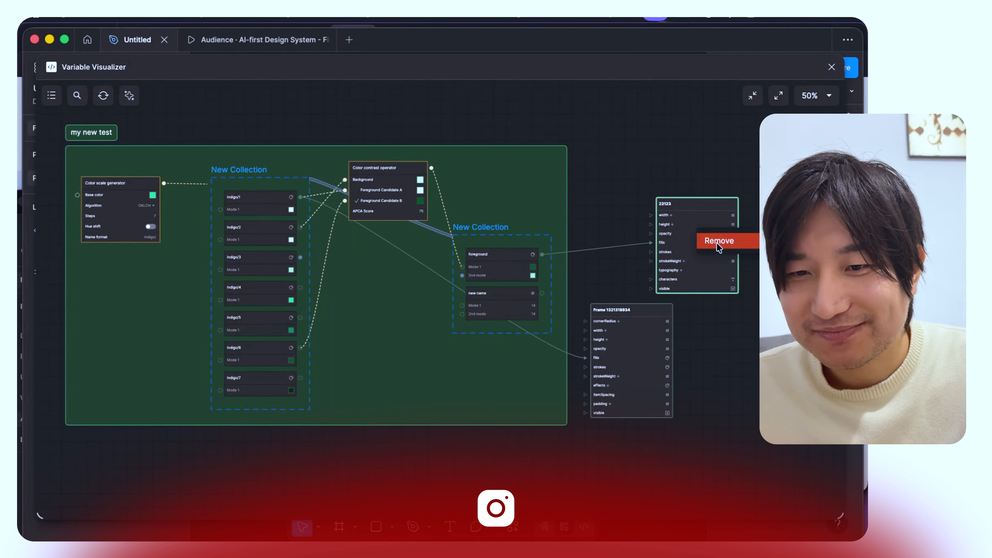
{"action": "left_click", "coordinate": [718, 240]}
{"action": "right_click", "coordinate": [649, 327]}
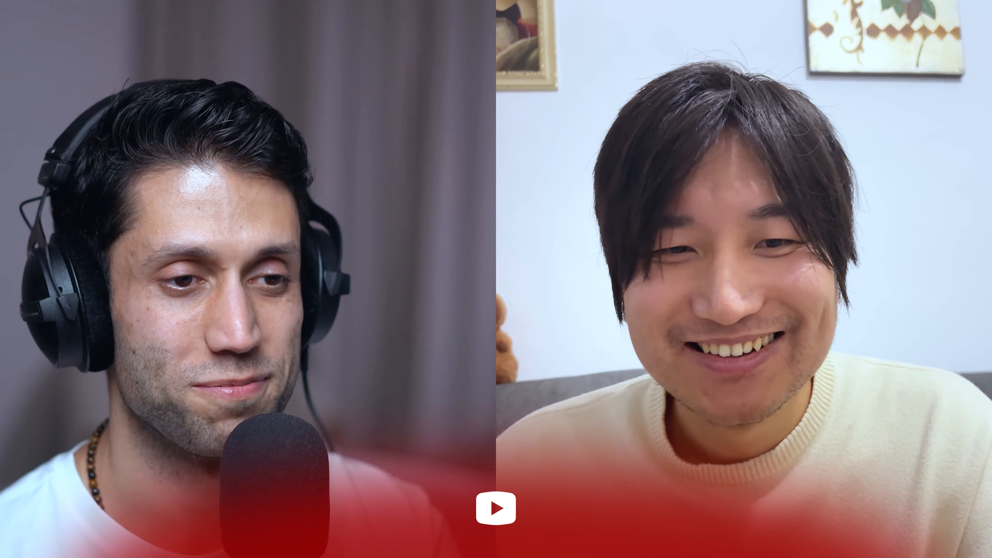